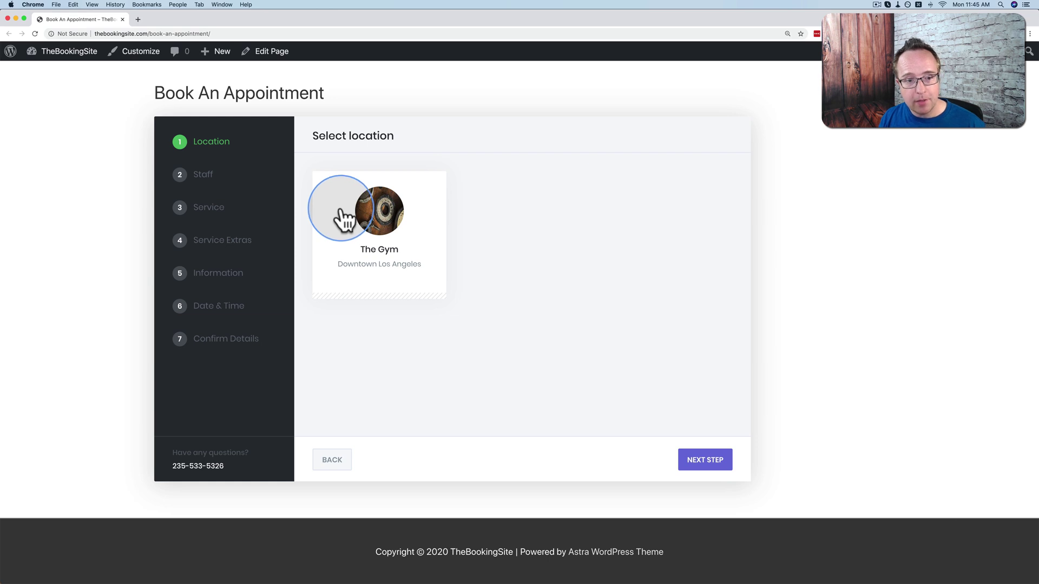
Choose The Gym, Bjorn, One-On-One Training and one Protein Shake for the test booking.
left_click(341, 210)
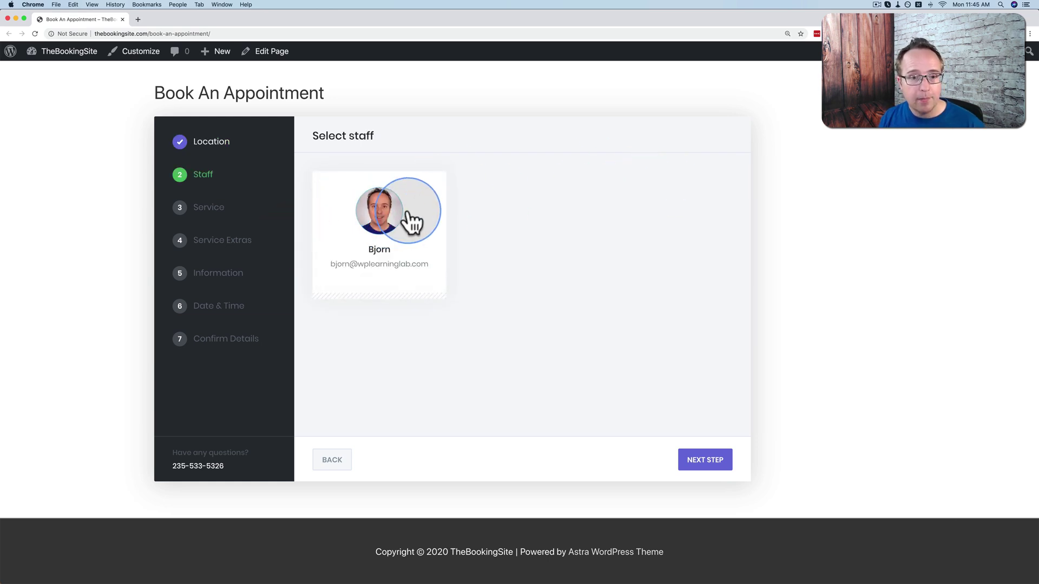
left_click(424, 232)
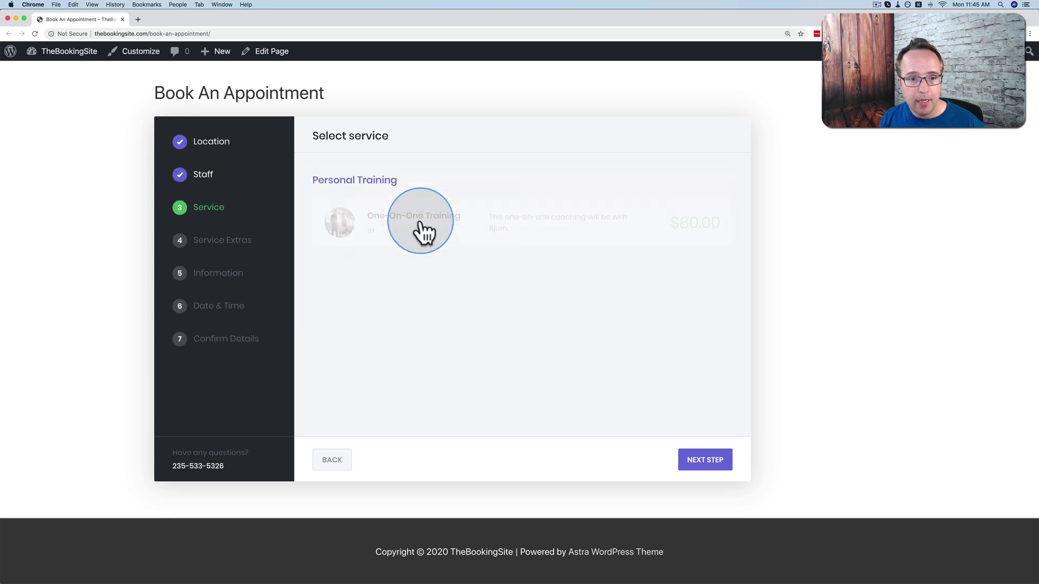
left_click(464, 235)
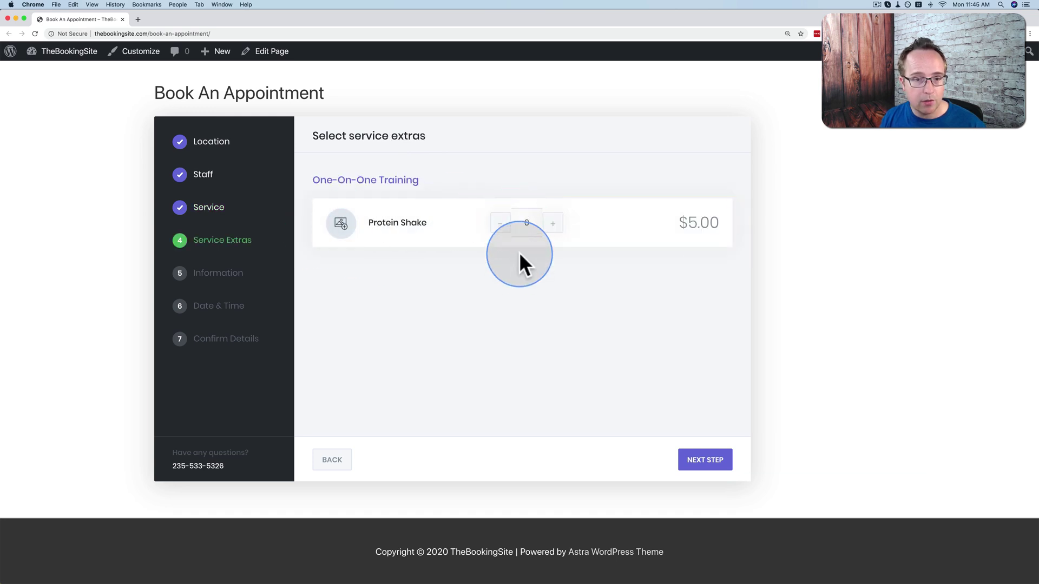
left_click(558, 229)
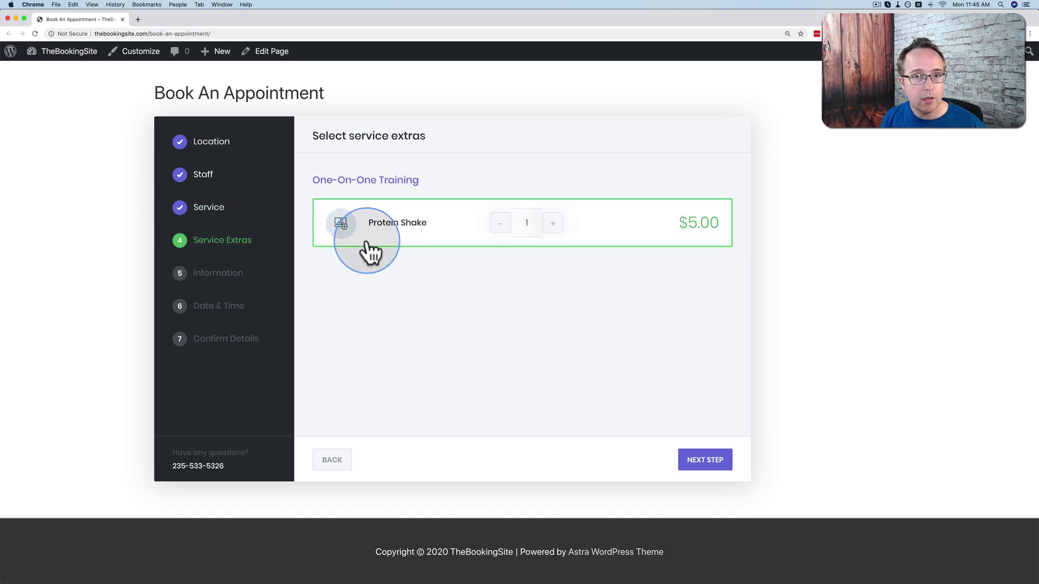
left_click(703, 462)
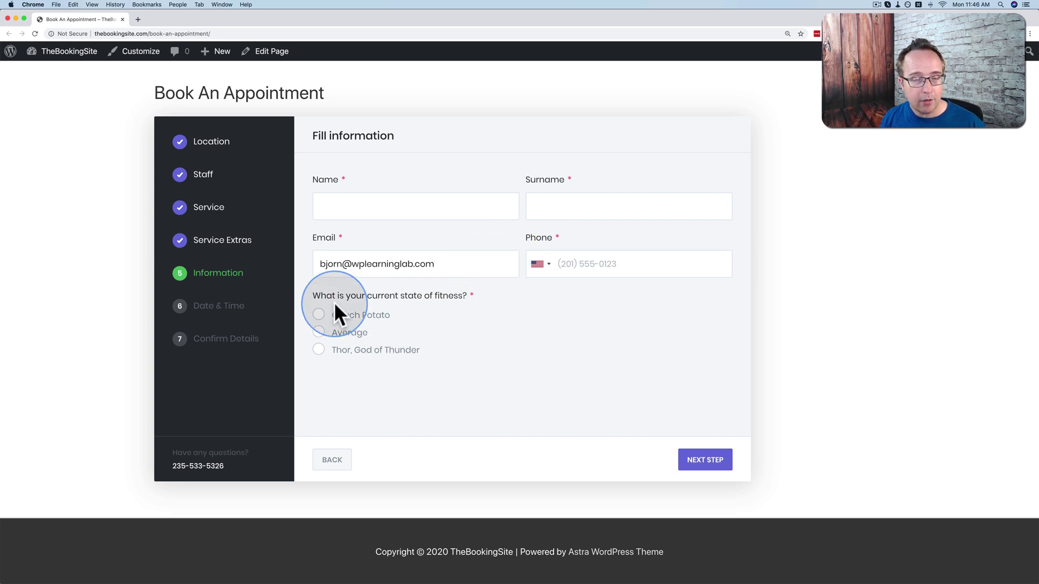
Fill in the customer details and book 15 April 2020 at the 01:00pm slot.
left_click_drag(313, 296, 457, 295)
left_click(465, 295)
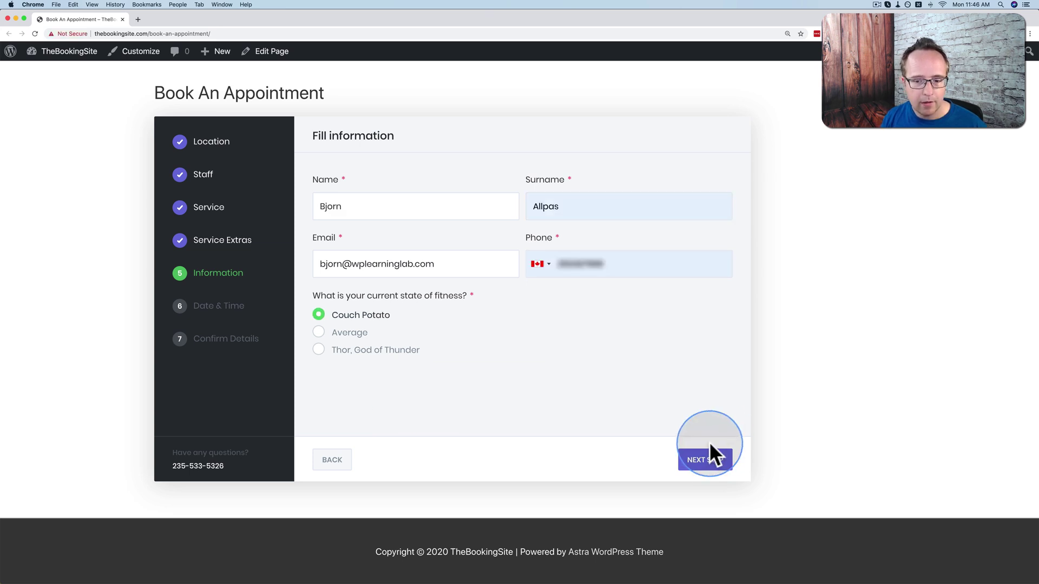
left_click(705, 454)
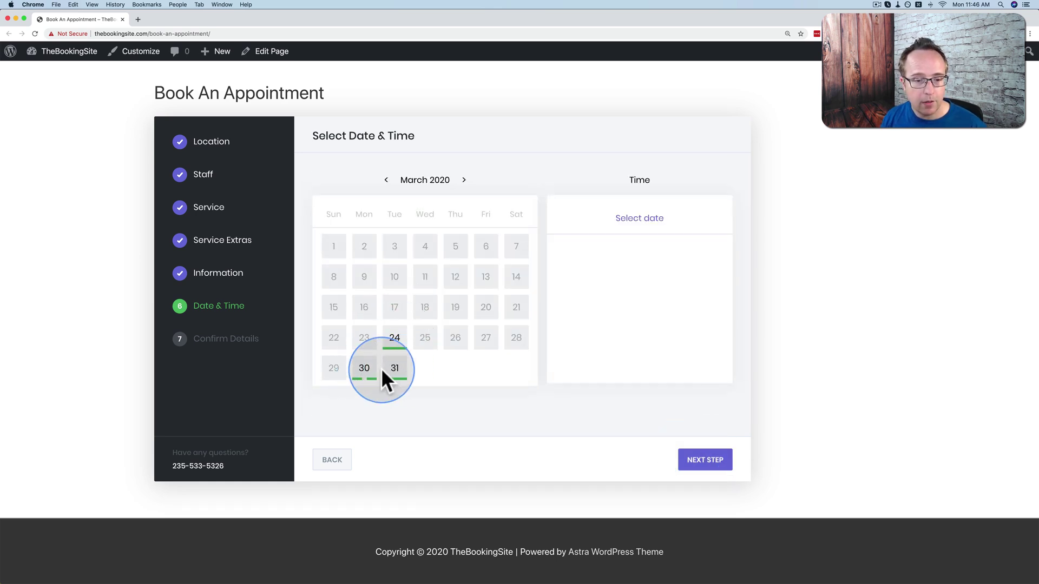
left_click(464, 180)
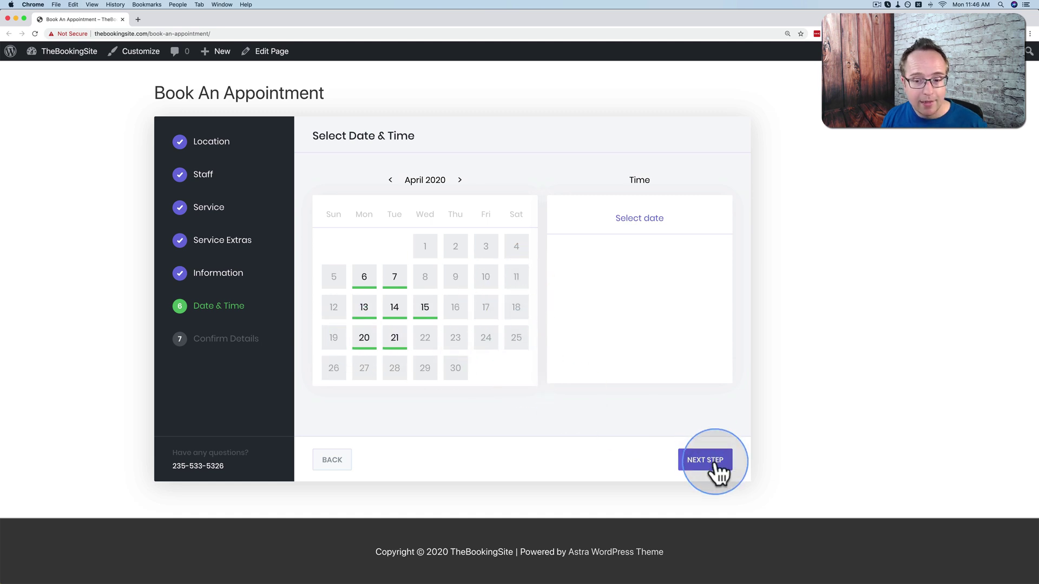
left_click(421, 309)
left_click(625, 302)
Confirm the $85.00 booking for 15 April 01:00pm using Local payment instead of credit card.
left_click(701, 457)
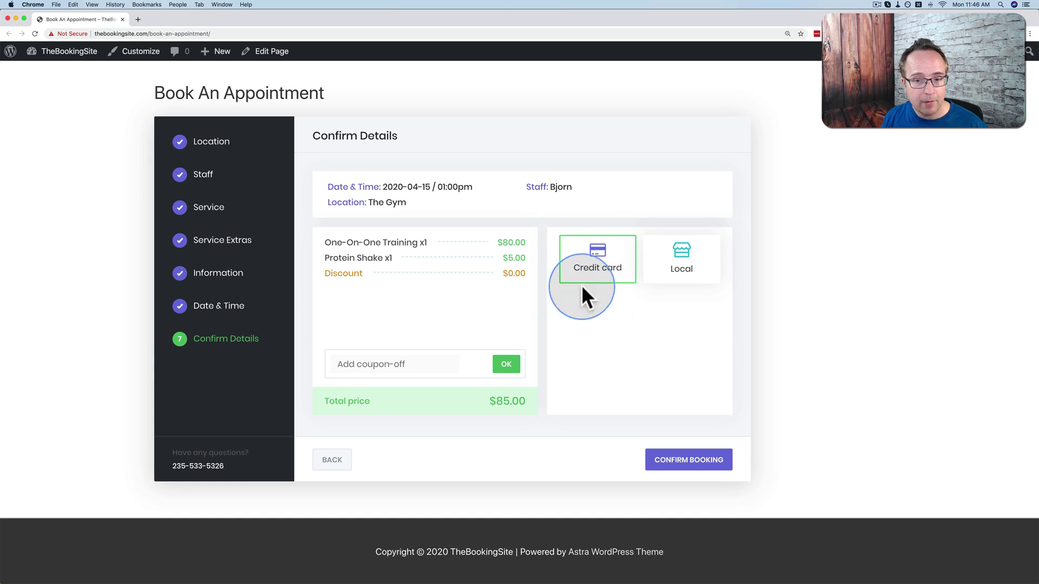
left_click(656, 276)
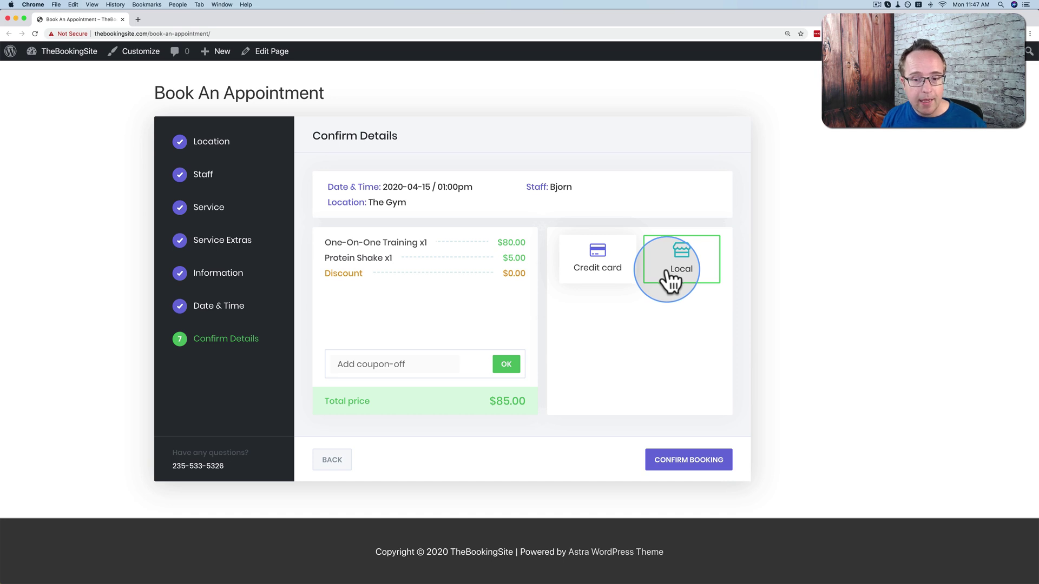
left_click(691, 463)
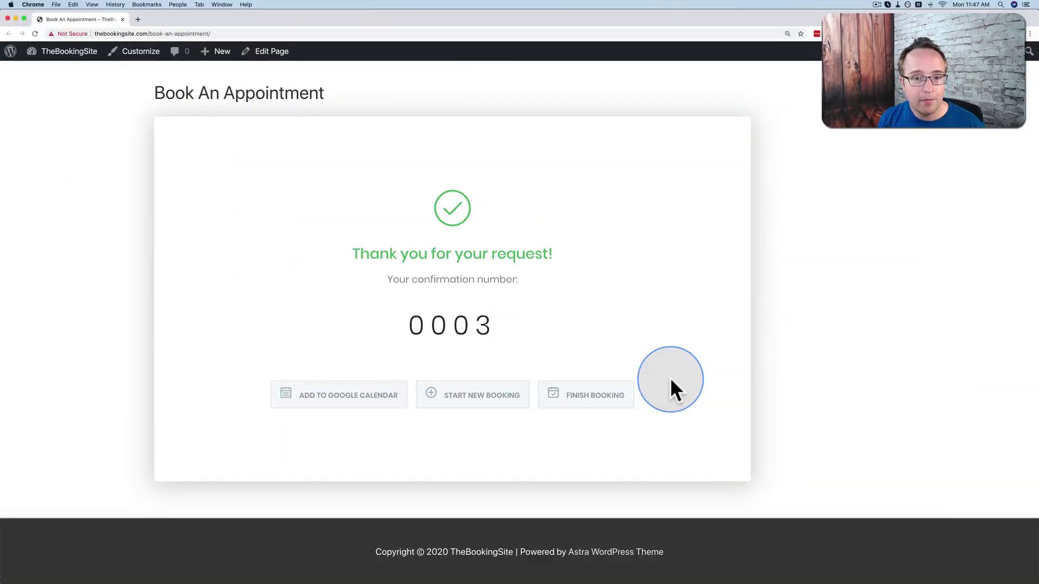
Go from the WordPress admin dashboard to the Booknetic plugin's Settings page.
mouse_move(65, 52)
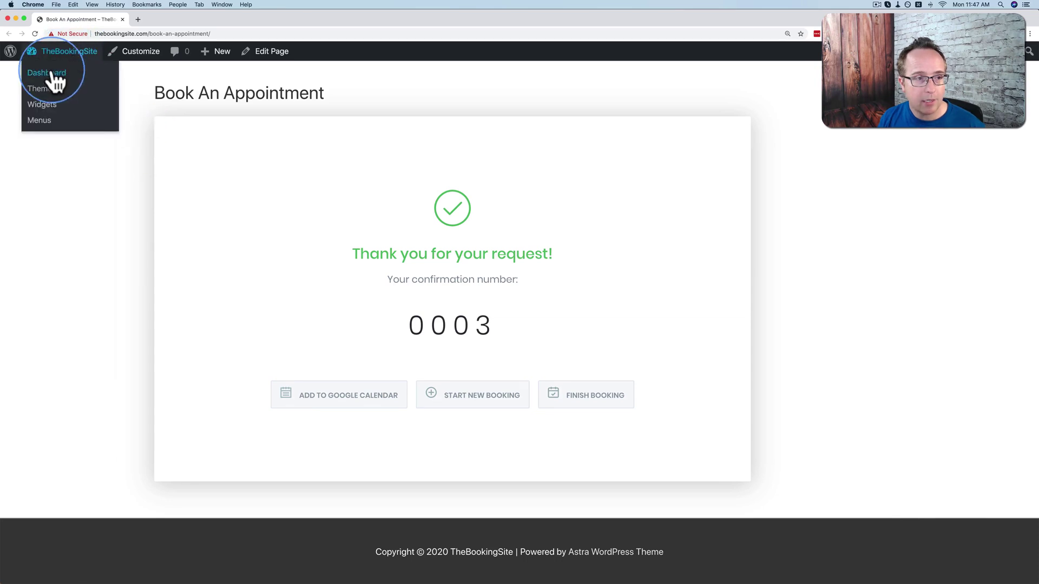
left_click(53, 72)
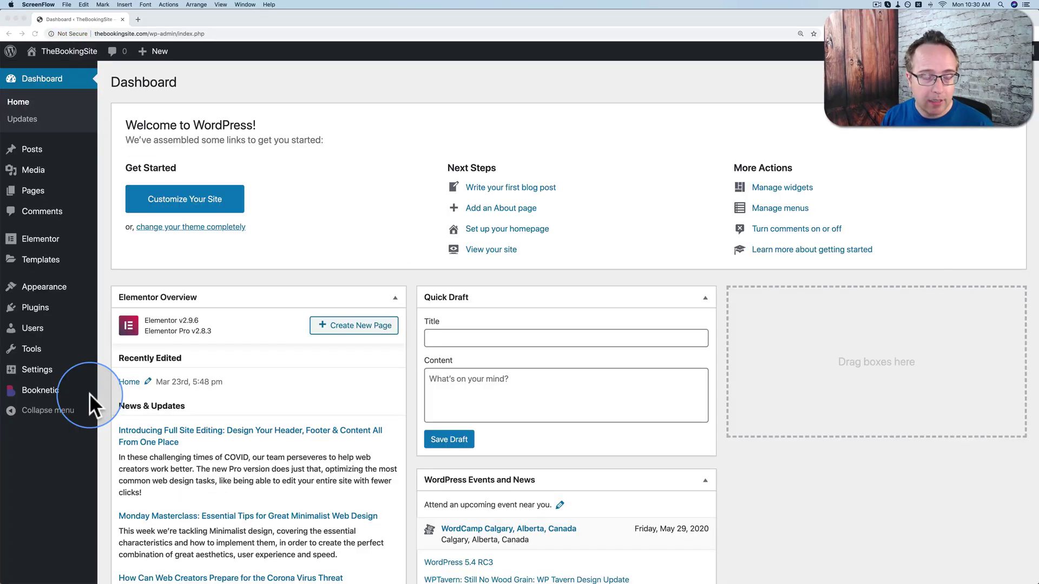
left_click(105, 387)
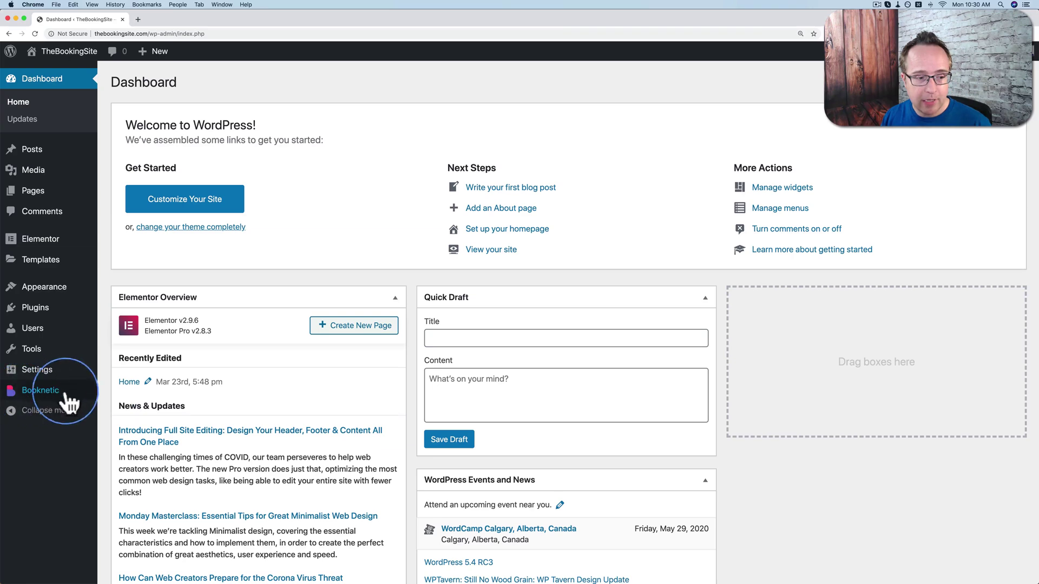
left_click(46, 394)
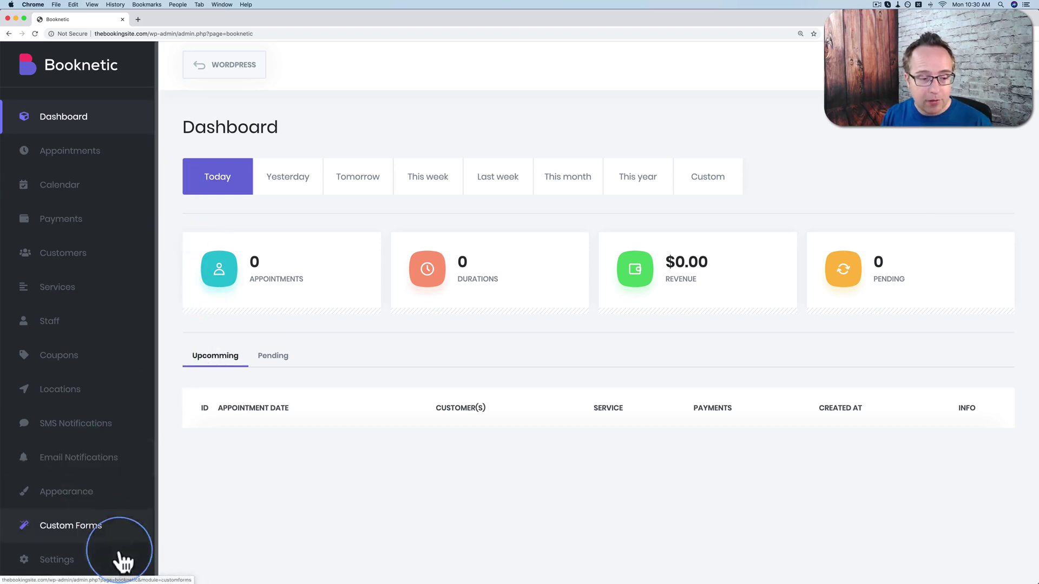
left_click(57, 563)
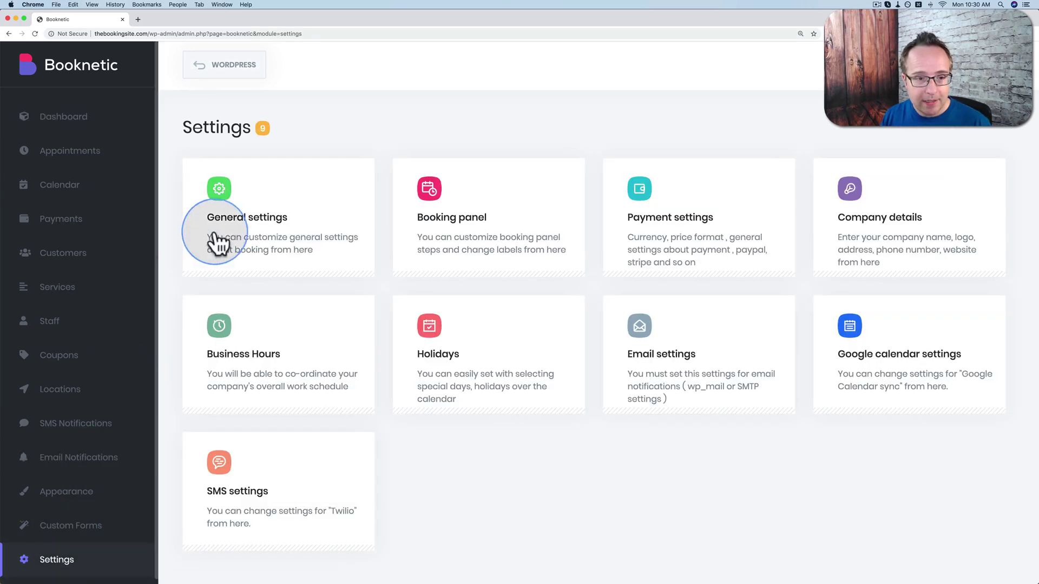
Set general settings to 1h time slots, 15m minimum notice, Sunday week start and Pending status.
left_click(243, 200)
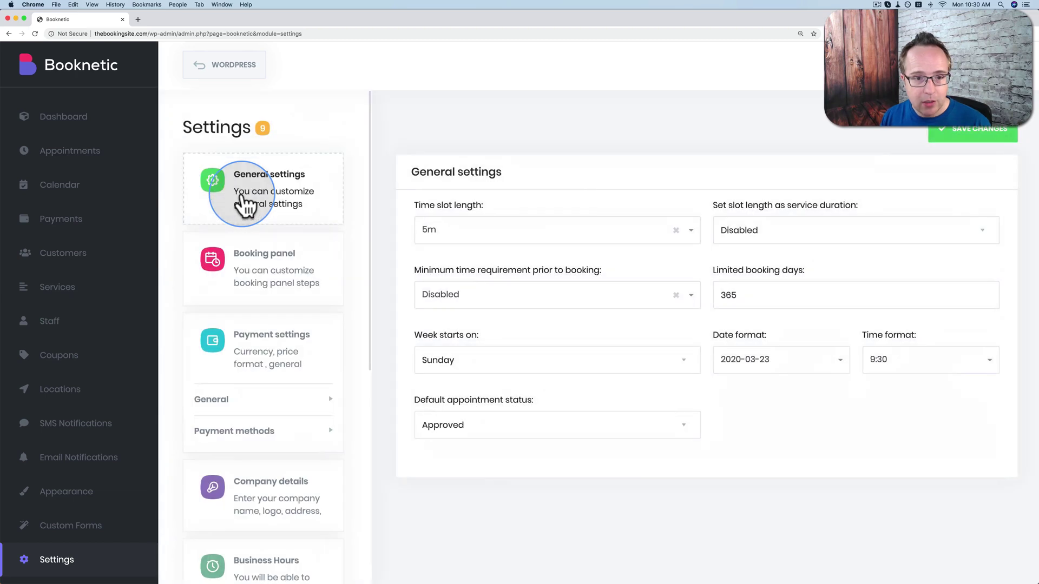
left_click(568, 226)
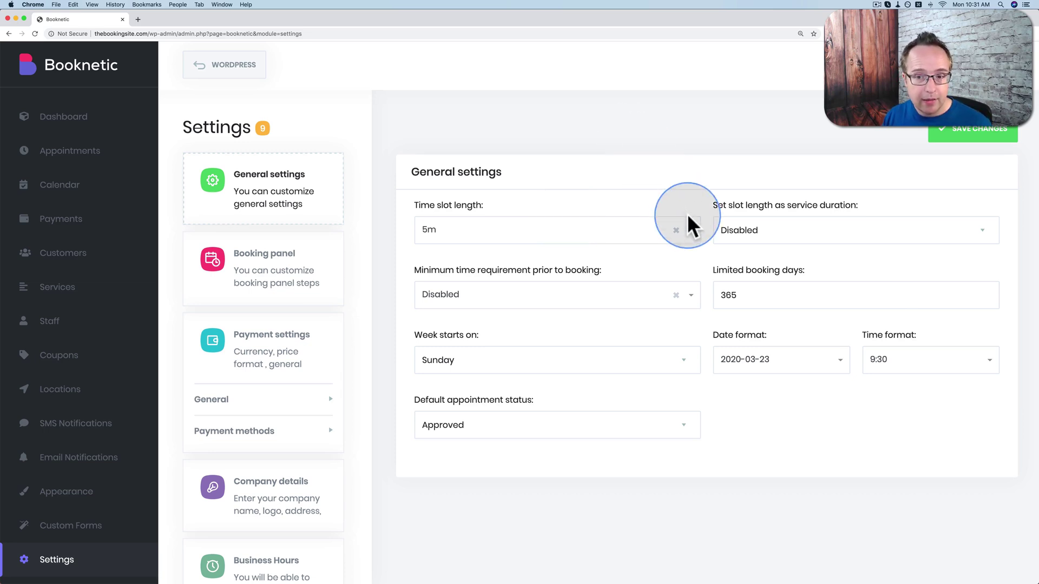
left_click(688, 233)
scroll(444, 309, "down", 10)
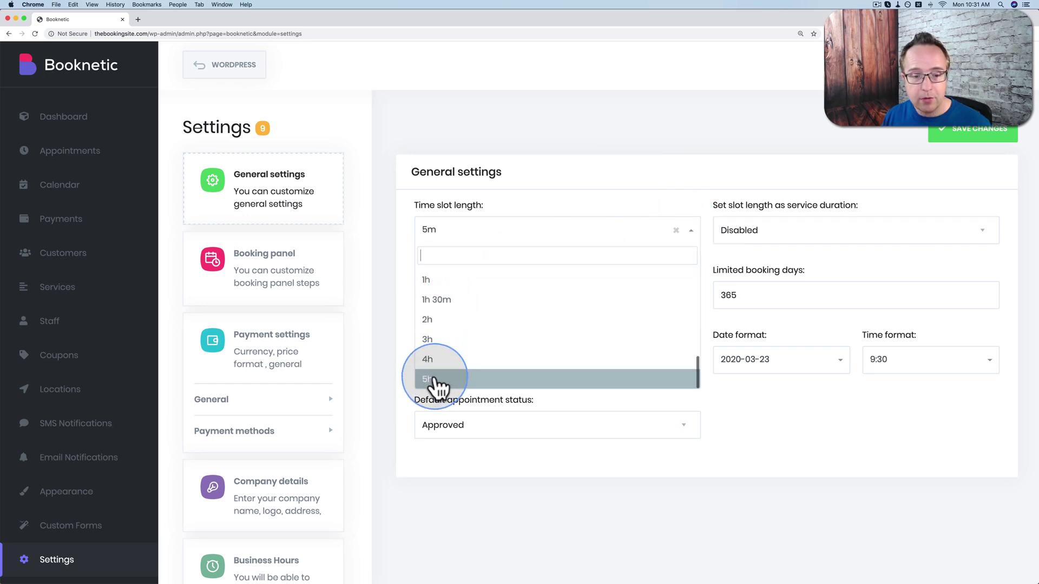
left_click(433, 279)
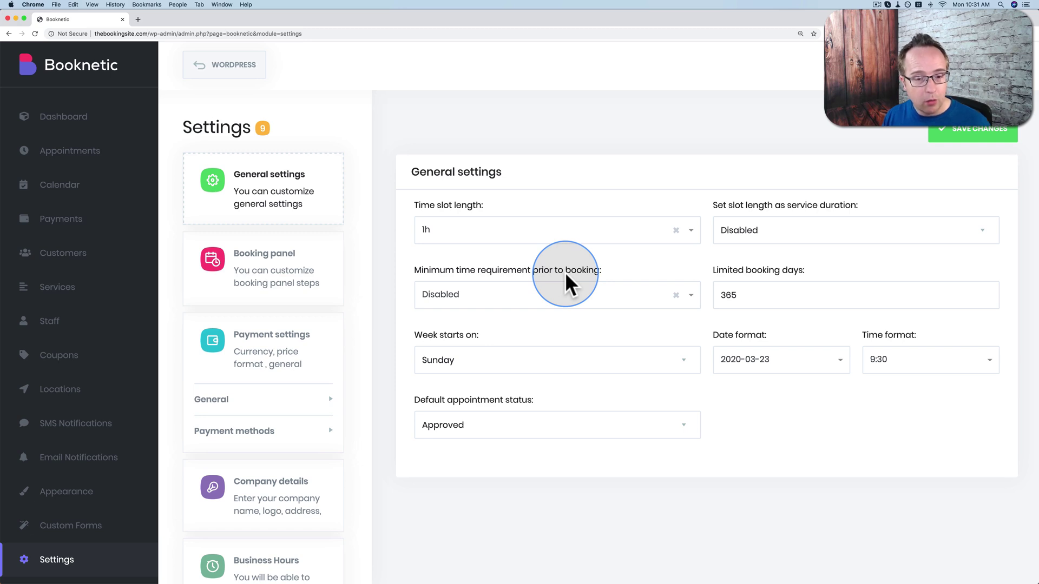
left_click(571, 296)
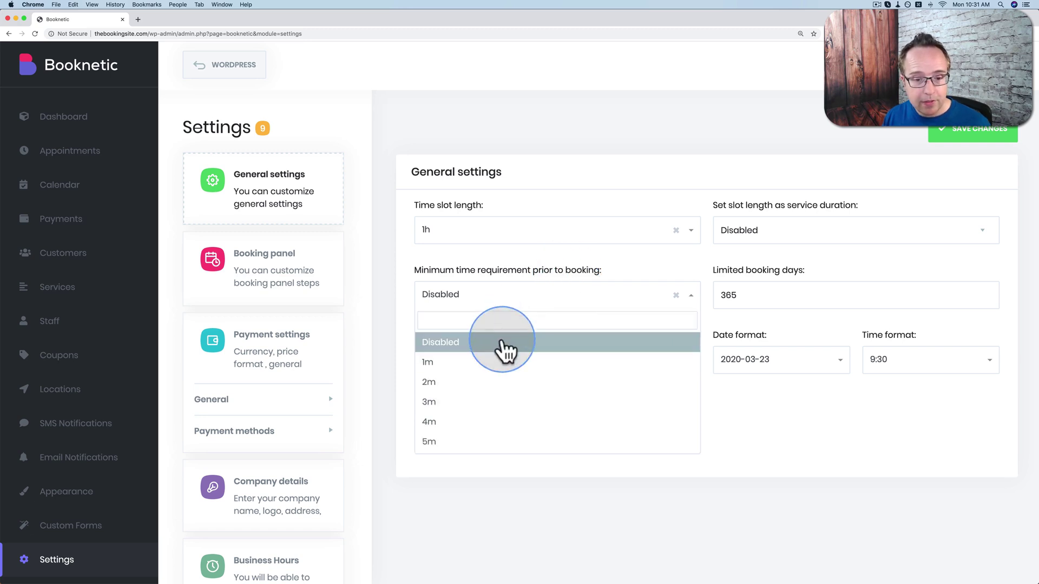
scroll(483, 390, "down", 3)
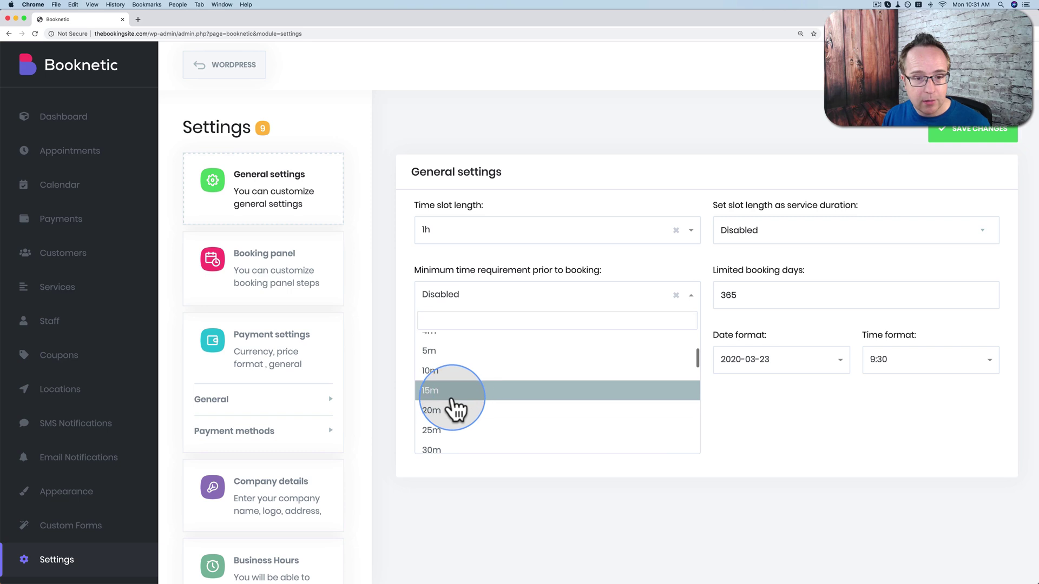
left_click(454, 413)
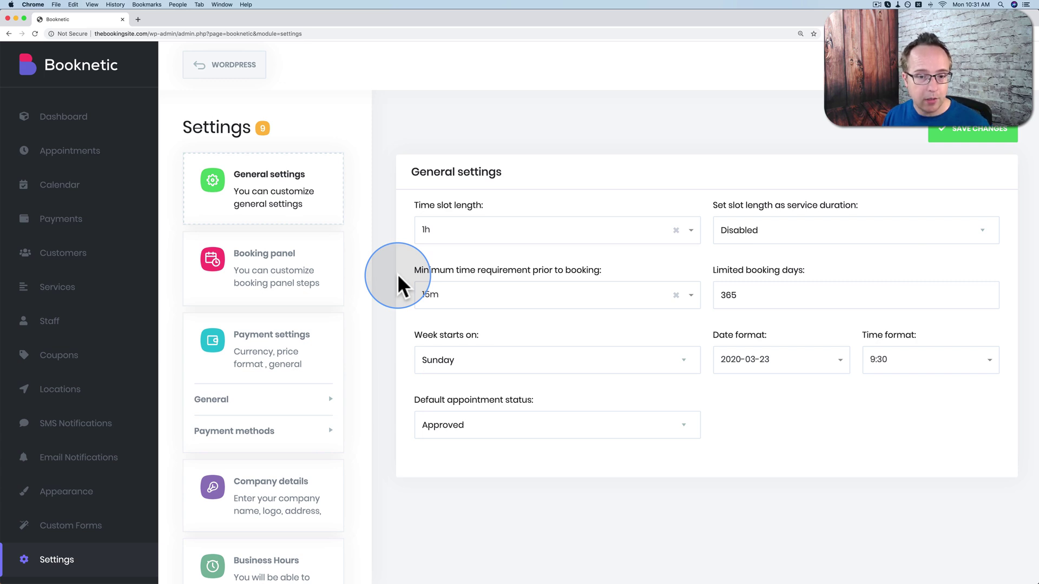
left_click(461, 360)
left_click(432, 364)
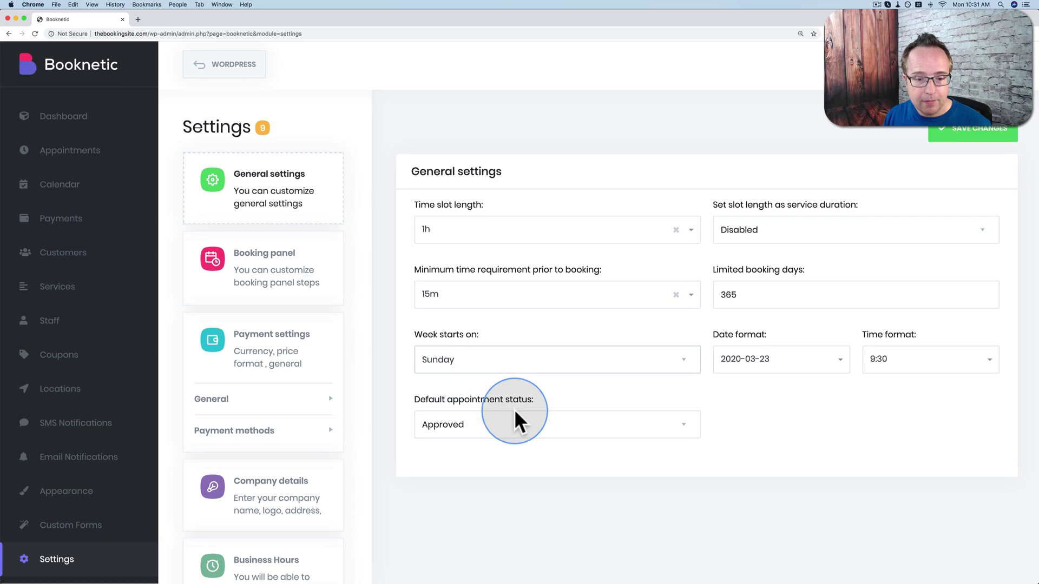
left_click(487, 427)
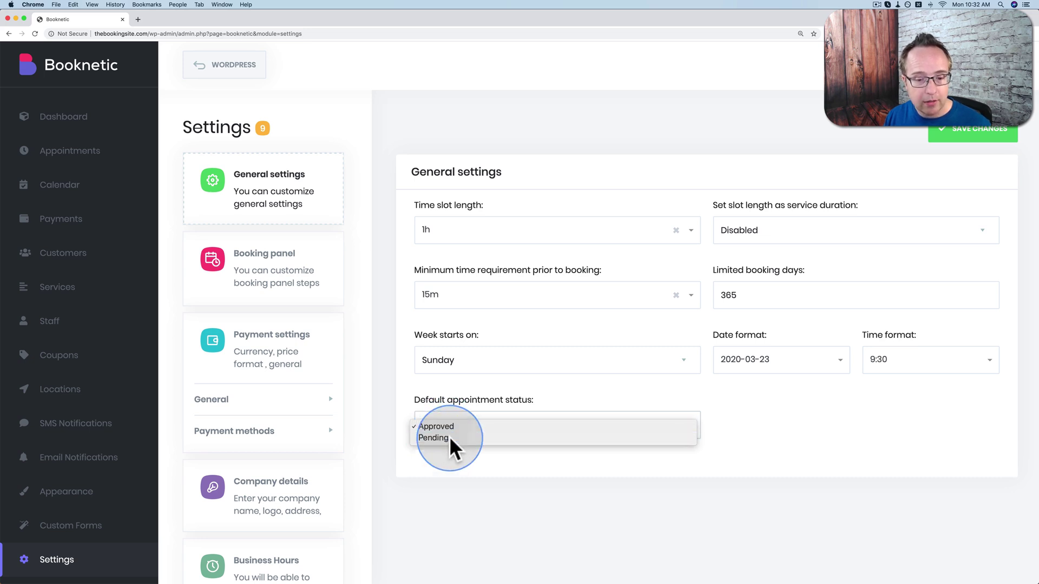
left_click(449, 437)
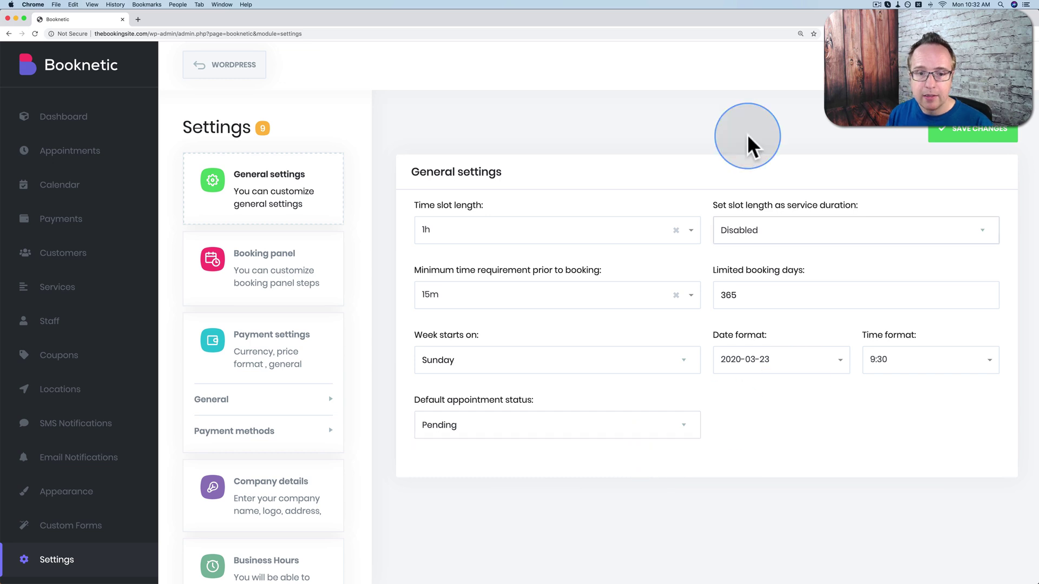
Use service duration as slot length and limit booking to 30 days ahead.
left_click(777, 236)
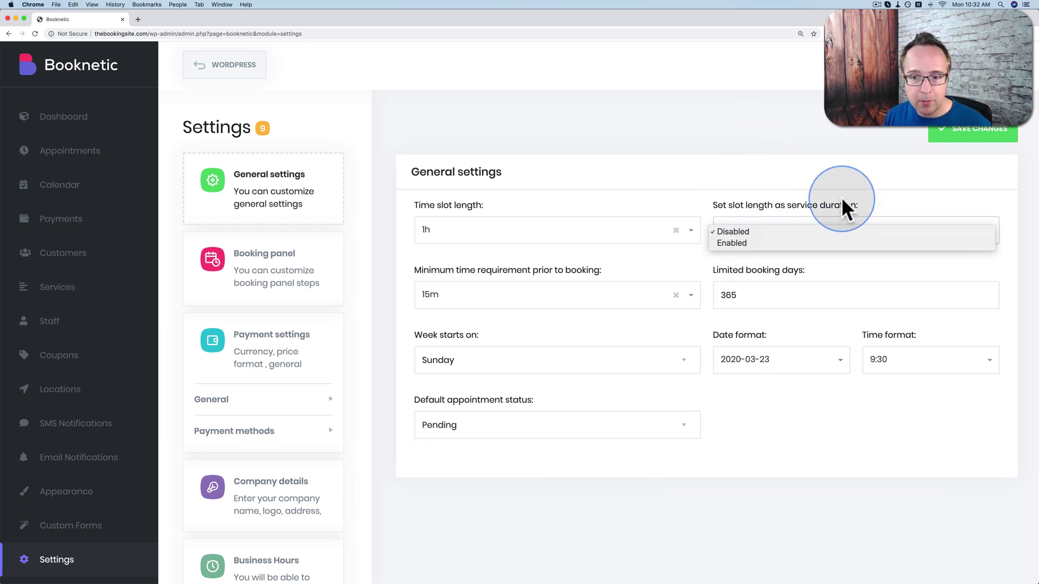
left_click(741, 243)
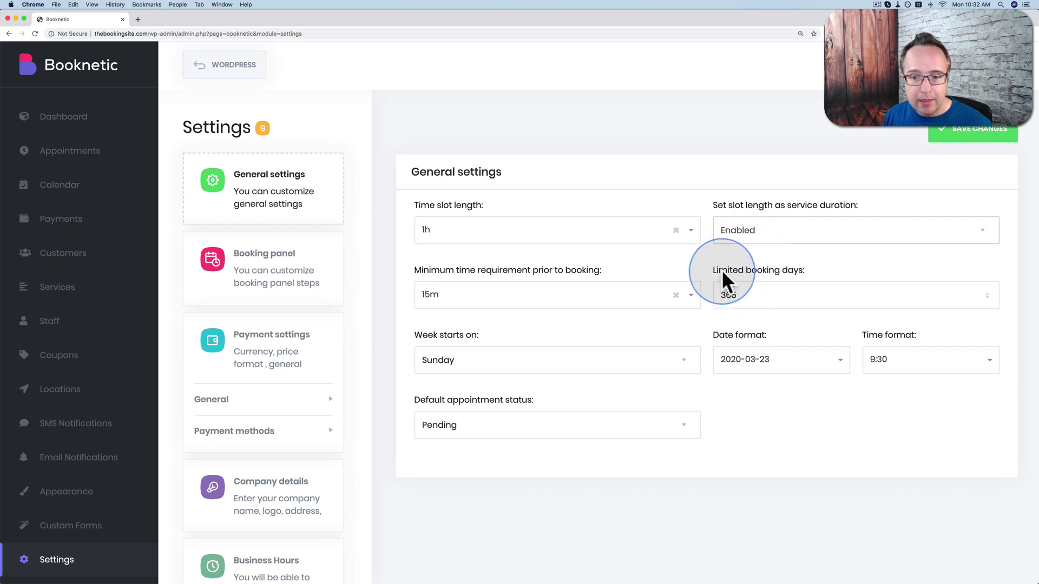
left_click(747, 297)
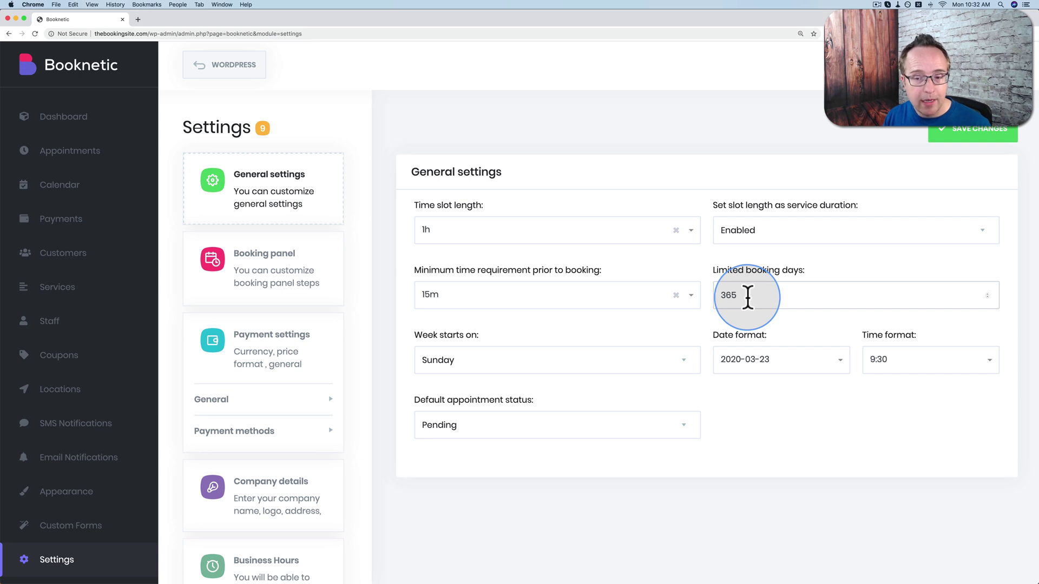
left_click_drag(747, 297, 709, 293)
type("30")
left_click(773, 259)
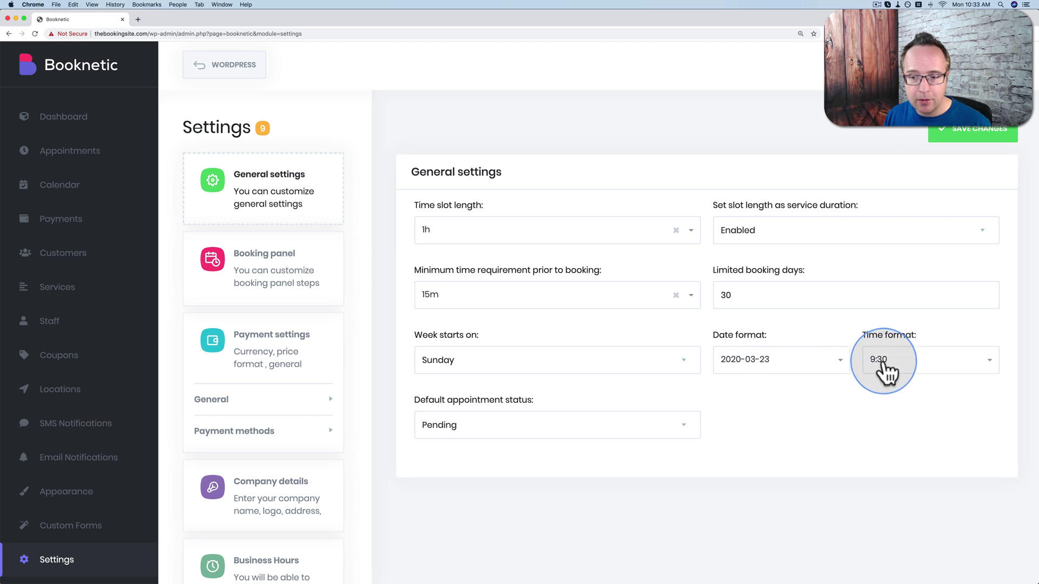
Switch the time format to 09:30am and save the general settings.
left_click(838, 361)
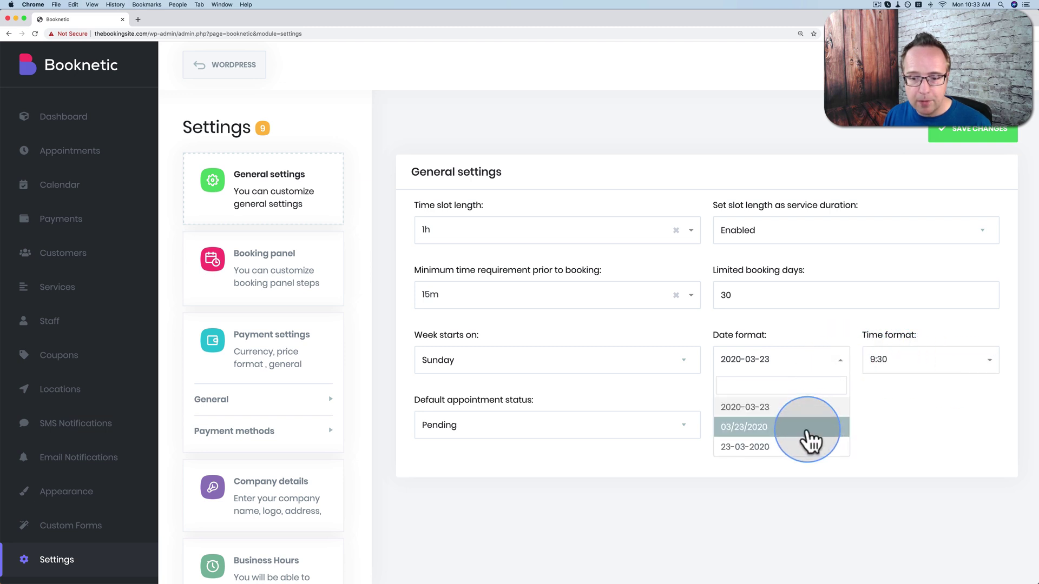
left_click(927, 369)
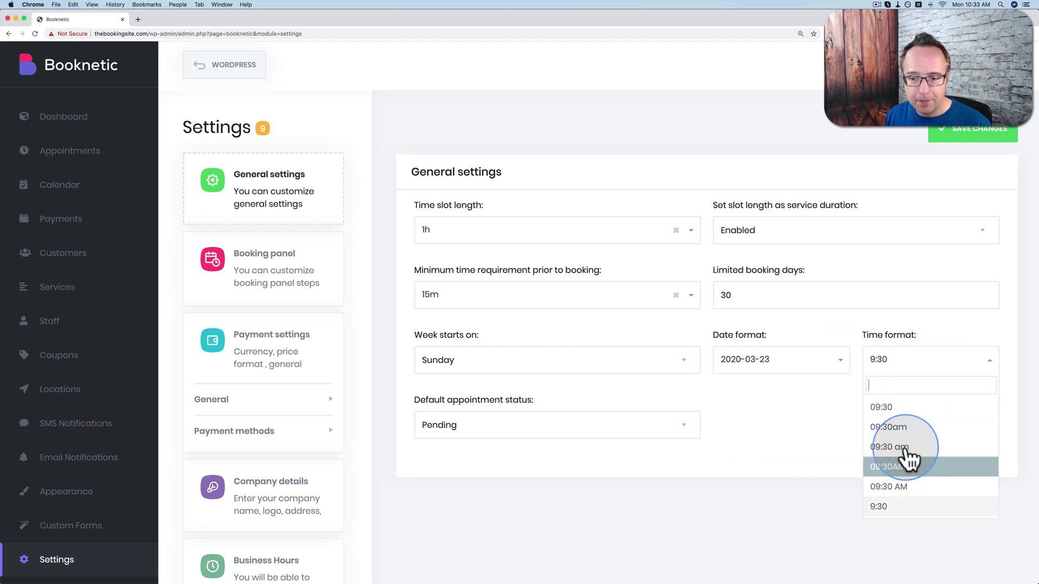
left_click(900, 427)
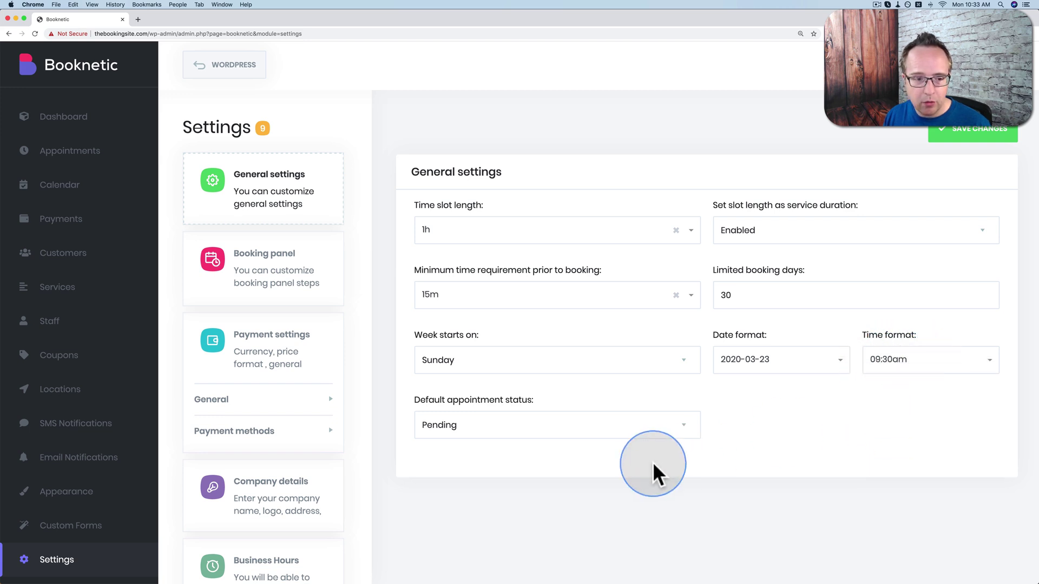
left_click(978, 136)
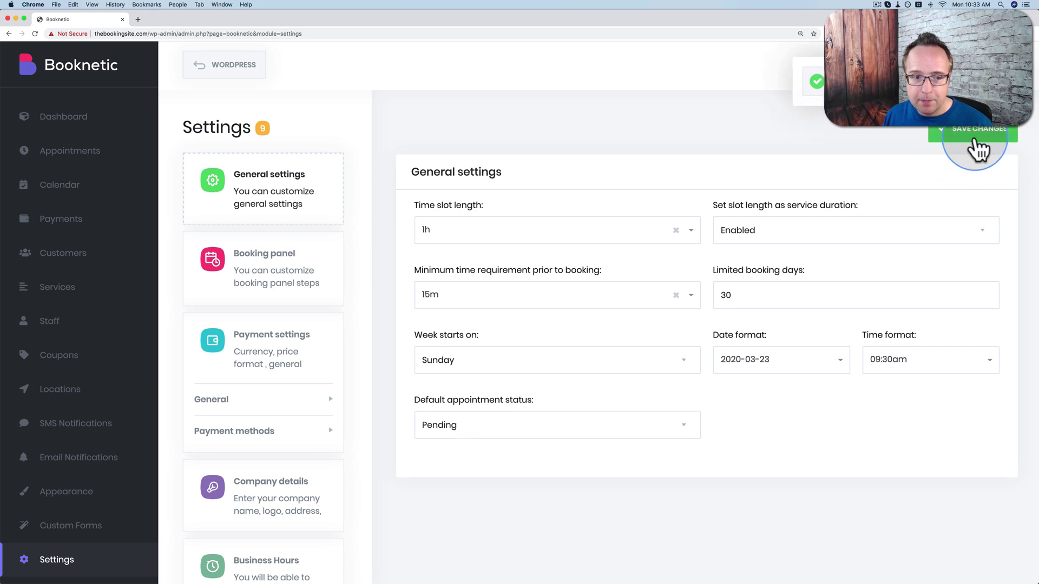
Review the Booking panel steps, then go to the general Payment settings.
left_click(268, 279)
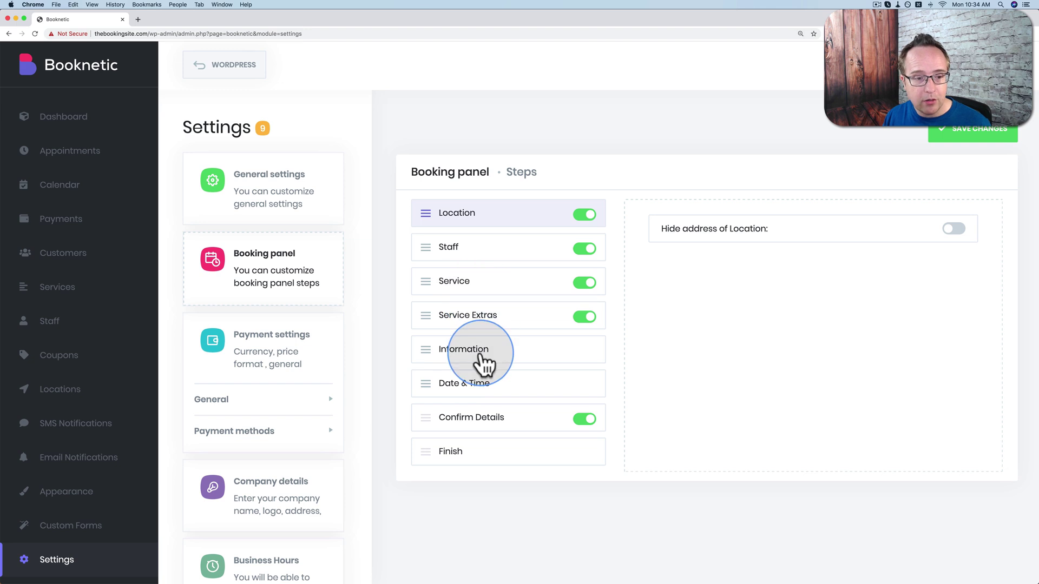
left_click(299, 354)
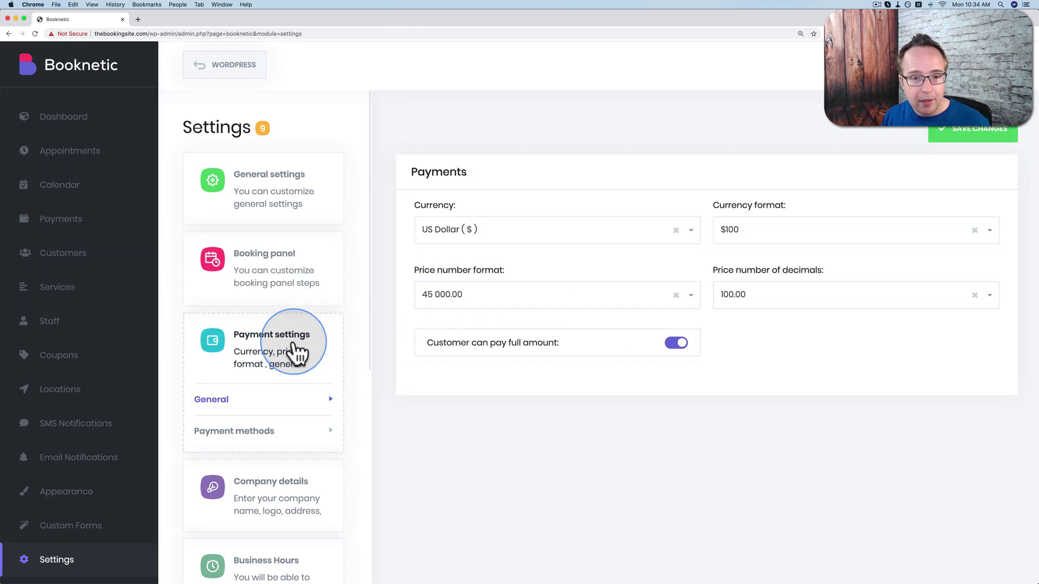
Set the price number format to 45,000.00, keeping US Dollar, $100 and 100.00, and save.
left_click(522, 238)
scroll(496, 317, "down", 10)
scroll(496, 317, "down", 20)
left_click(540, 511)
left_click(842, 241)
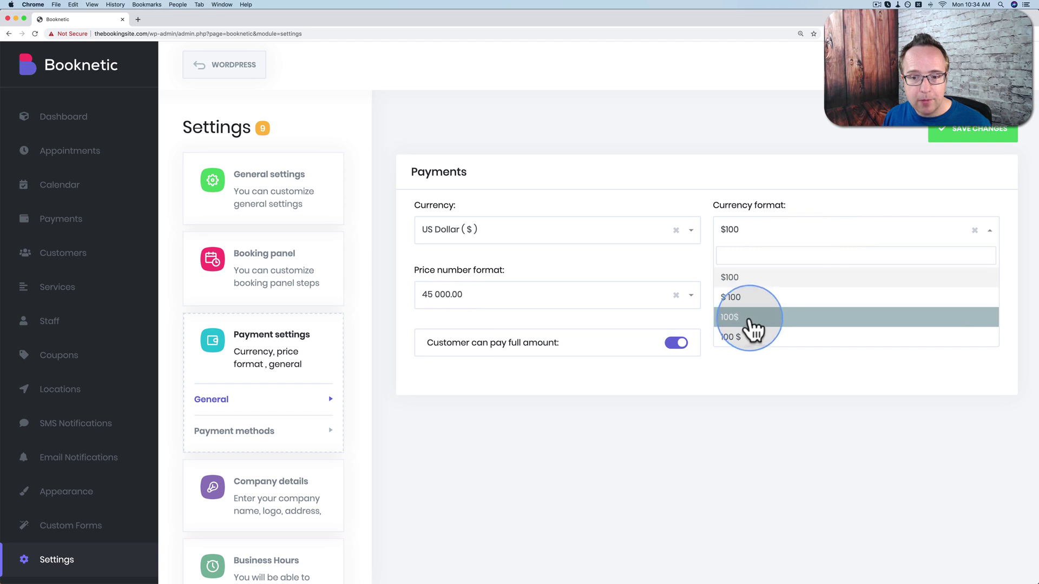
left_click(668, 472)
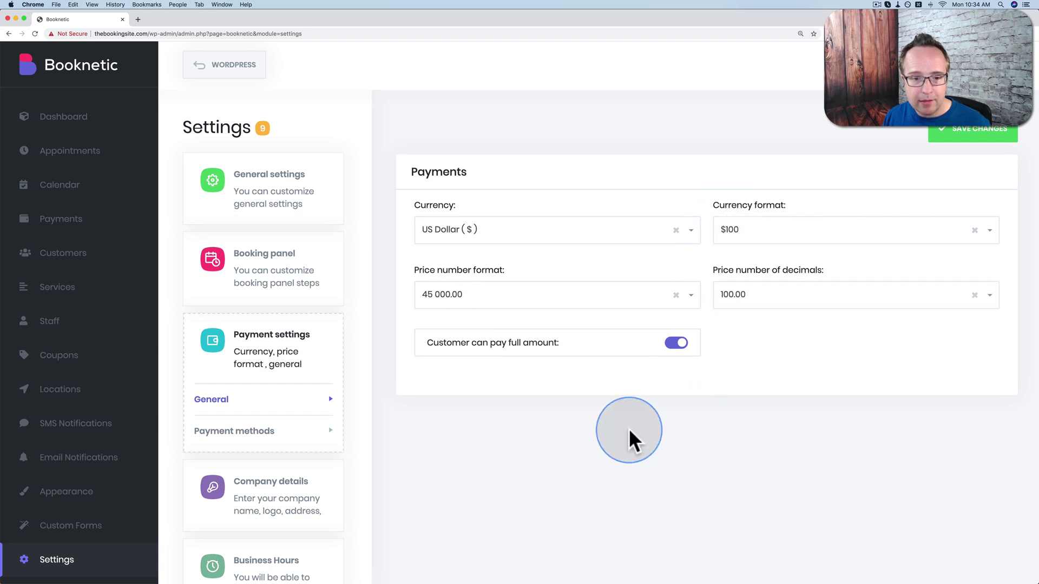
left_click(688, 298)
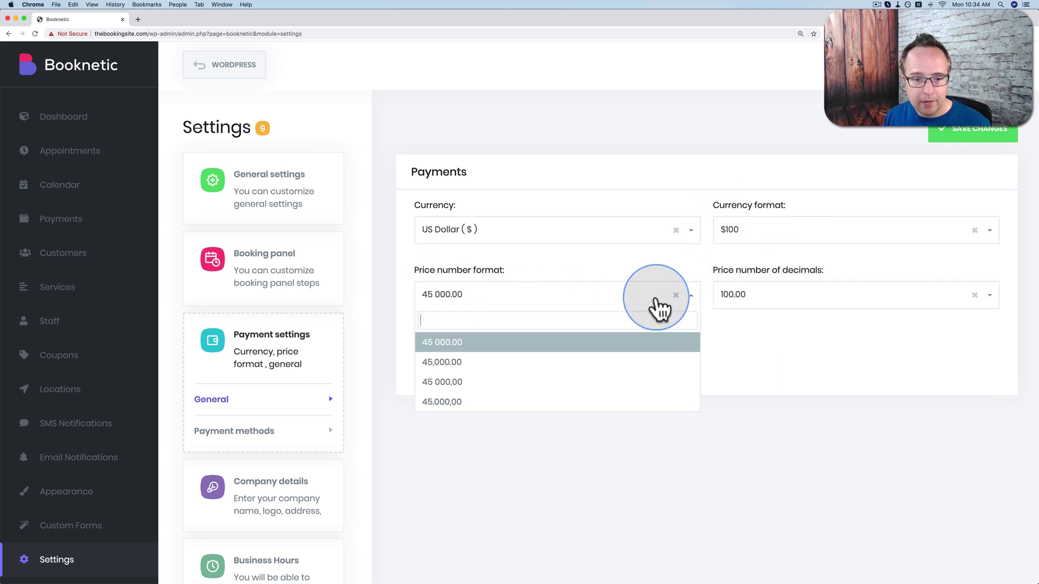
left_click(442, 362)
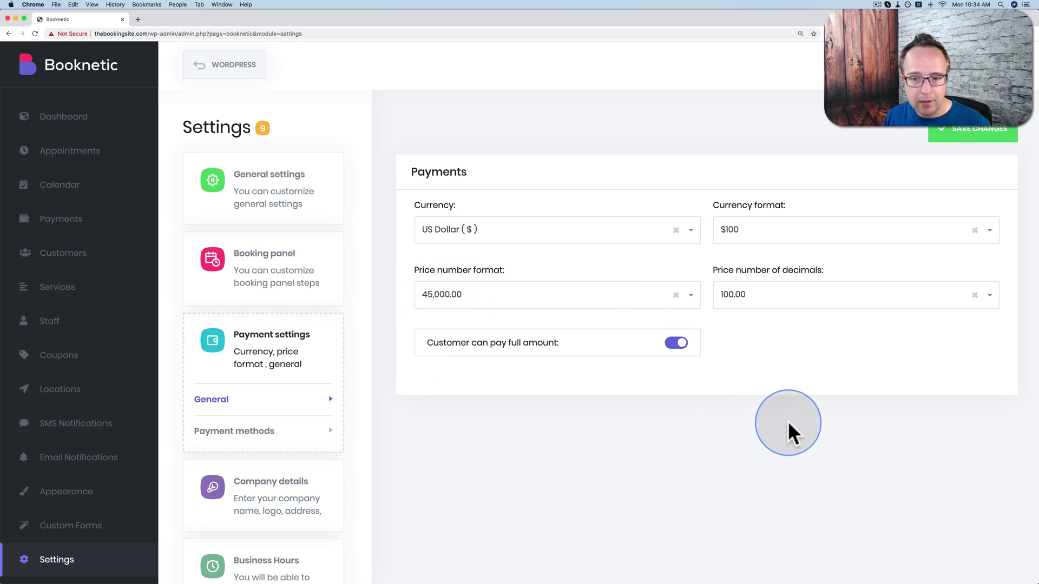
left_click(824, 297)
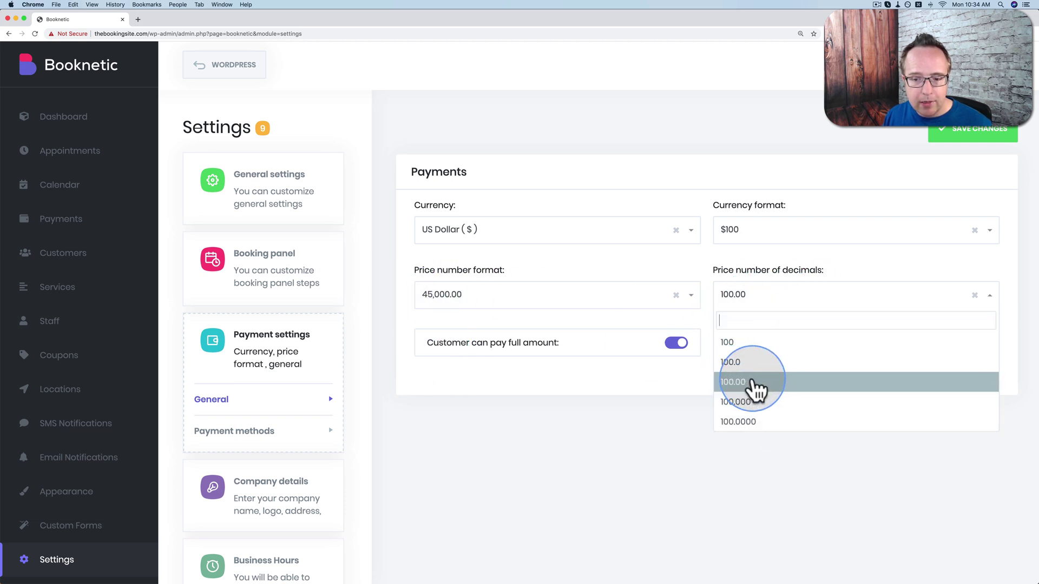
left_click(612, 417)
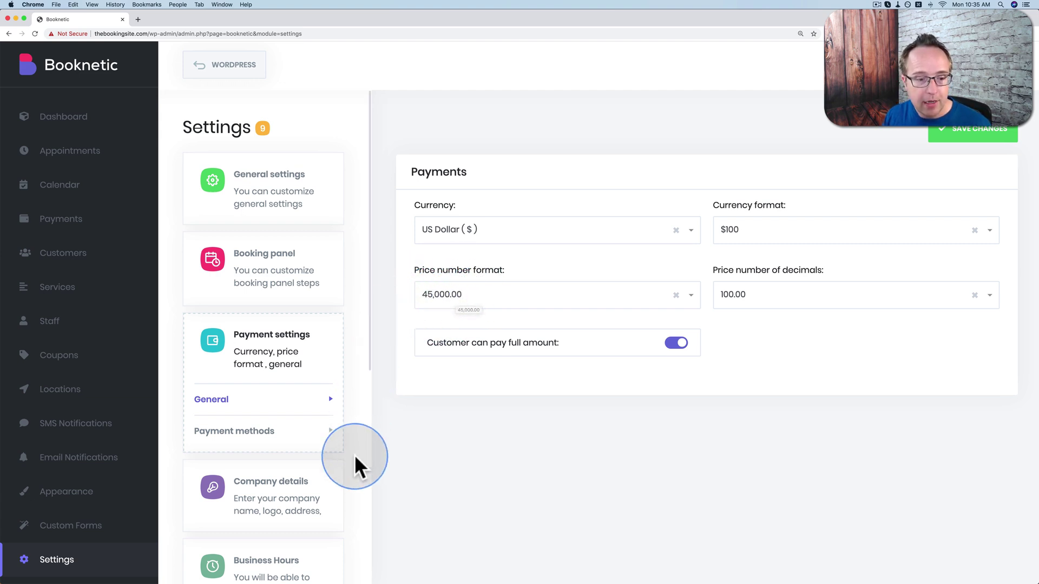
left_click(979, 134)
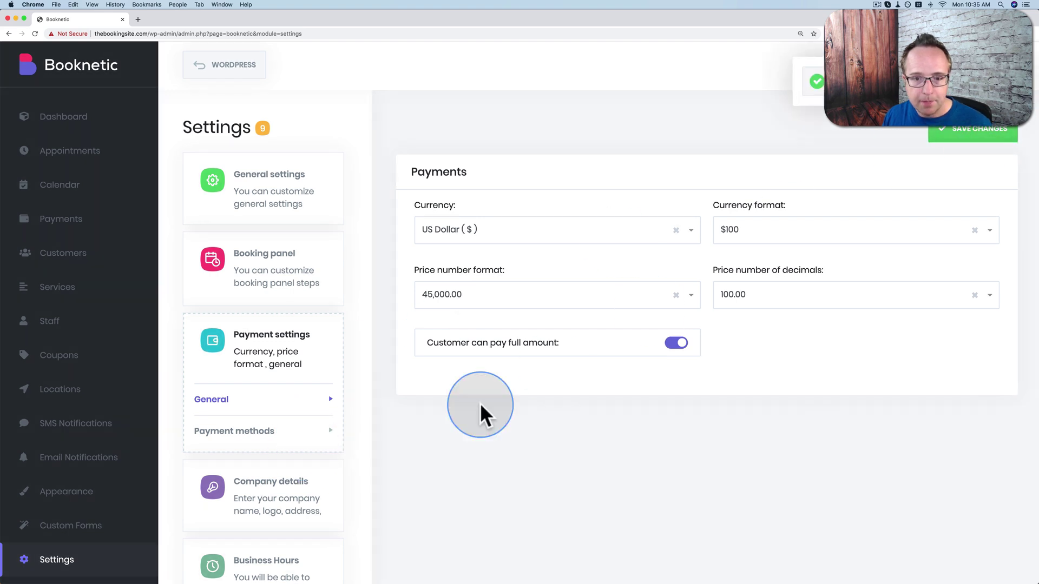
left_click(205, 432)
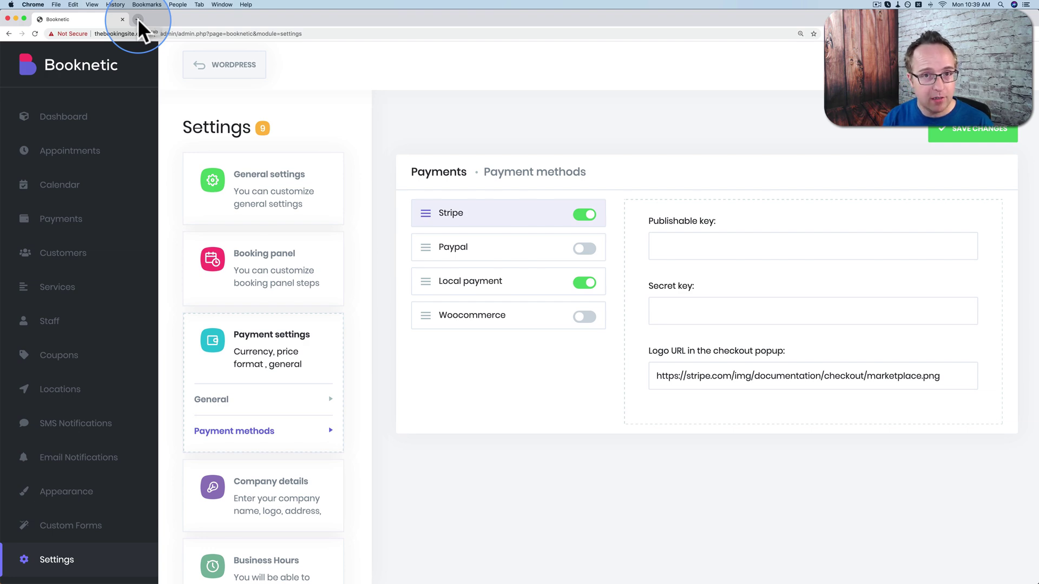
Load the Stripe dashboard API keys page in a new browser tab.
left_click(137, 19)
type("dashboard.stripe.com/apikeys")
key("Return")
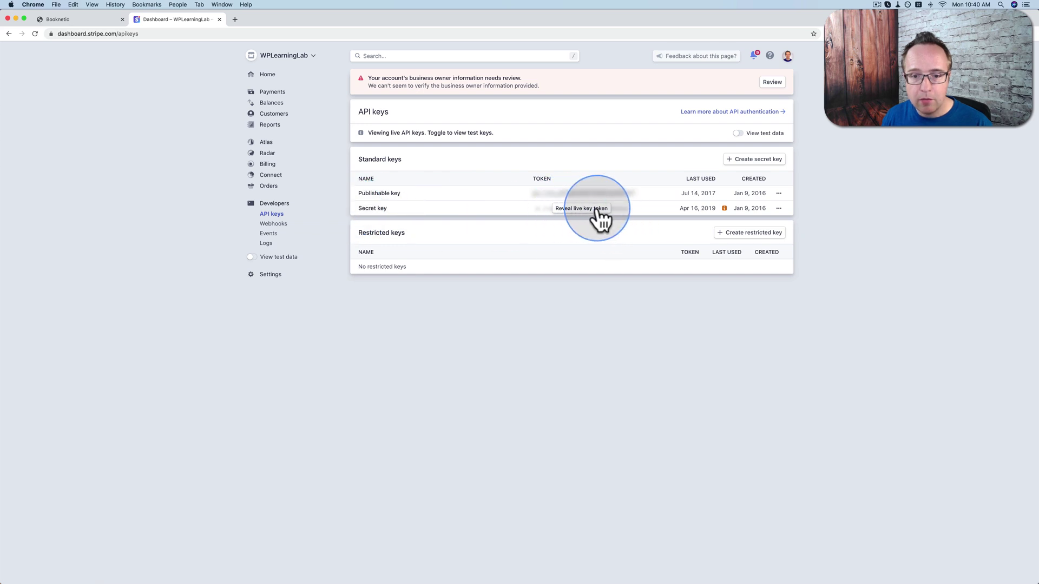
Copy the Stripe publishable key into Booknetic's Publishable key field.
double_click(575, 194)
right_click(575, 193)
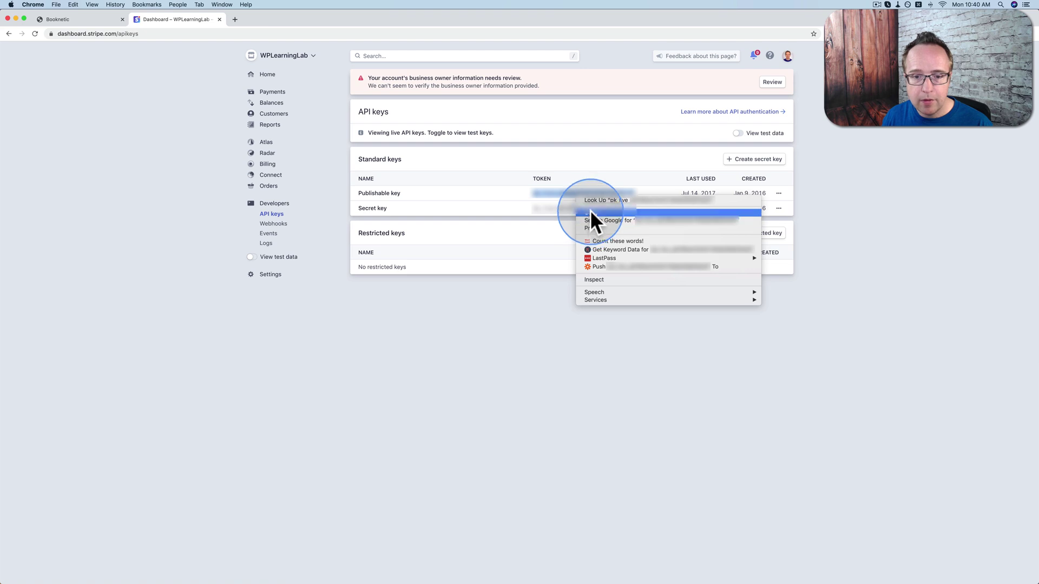
left_click(590, 209)
left_click(86, 19)
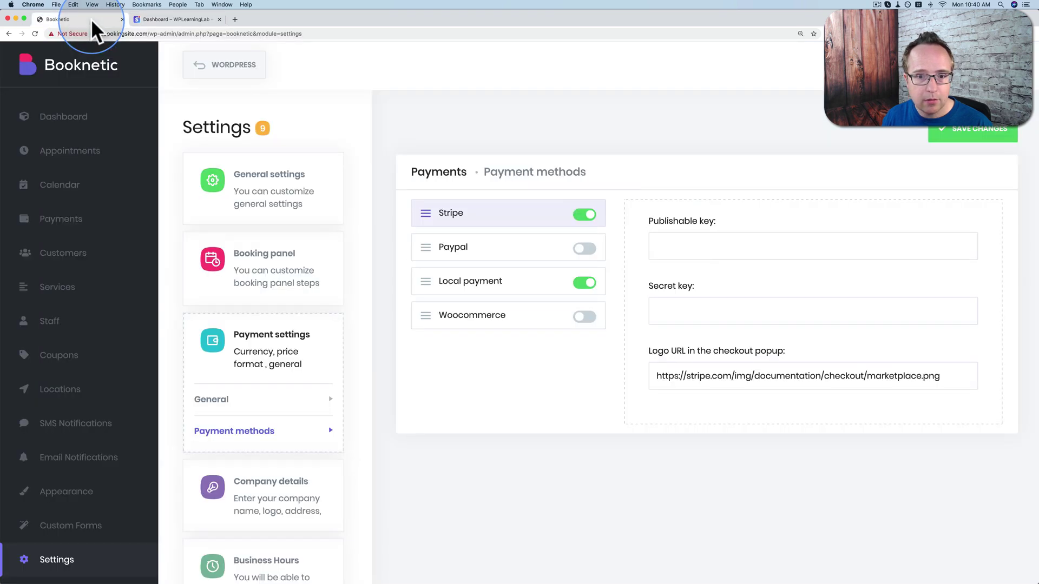
right_click(661, 244)
left_click(676, 295)
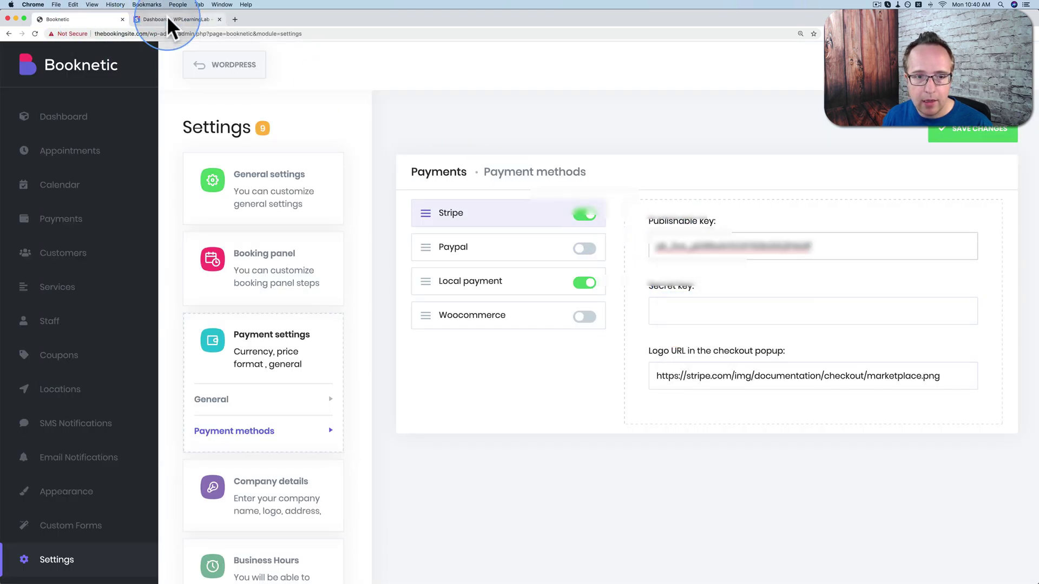
Copy the Stripe secret key into Booknetic's Secret key field.
left_click(168, 20)
left_click(565, 209)
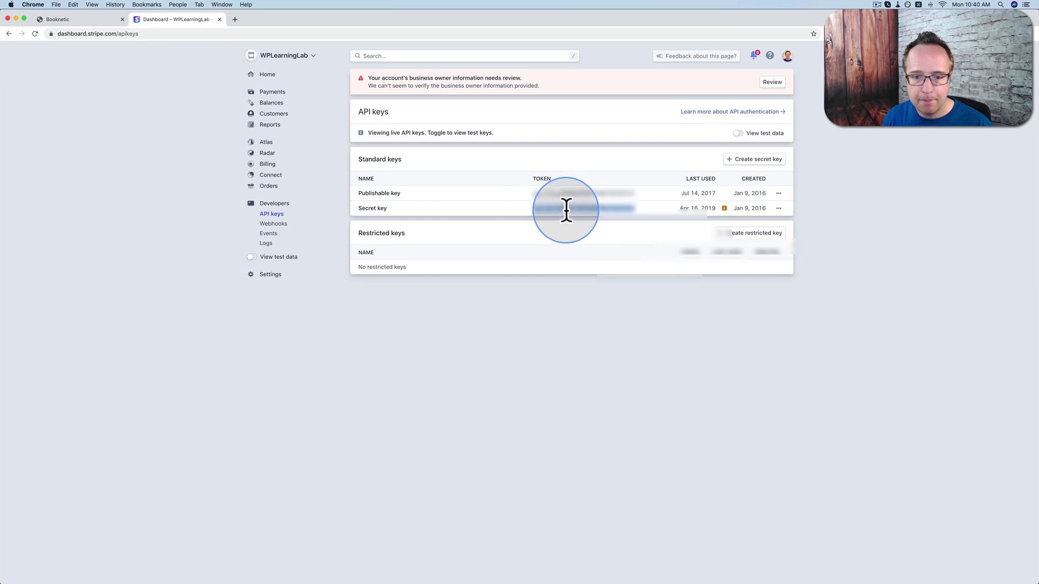
right_click(566, 211)
left_click(597, 230)
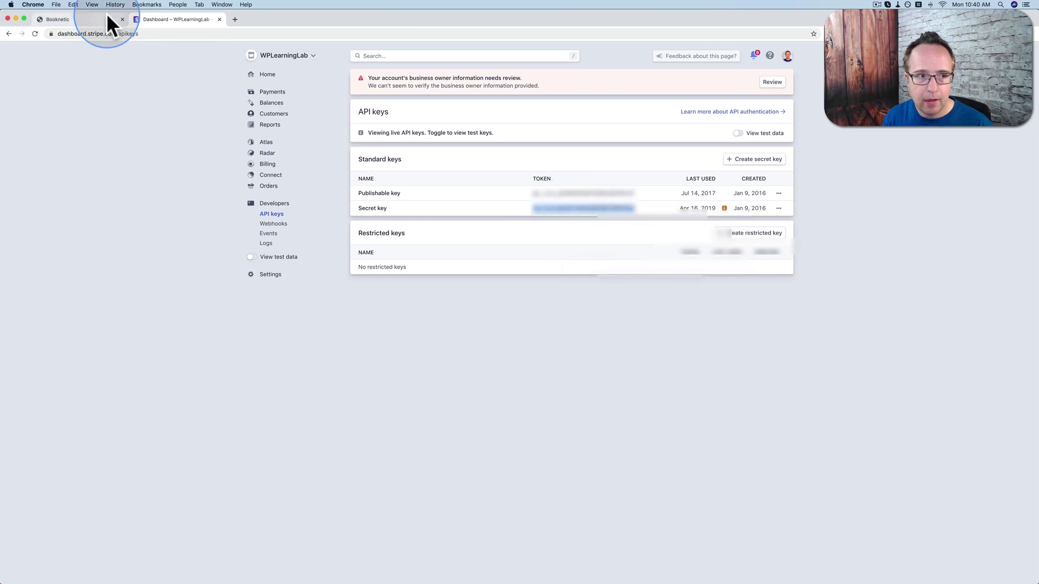
left_click(106, 16)
right_click(672, 305)
left_click(700, 357)
Copy the checkout logo URL and preview the logo image in a temporary tab.
left_click(786, 377)
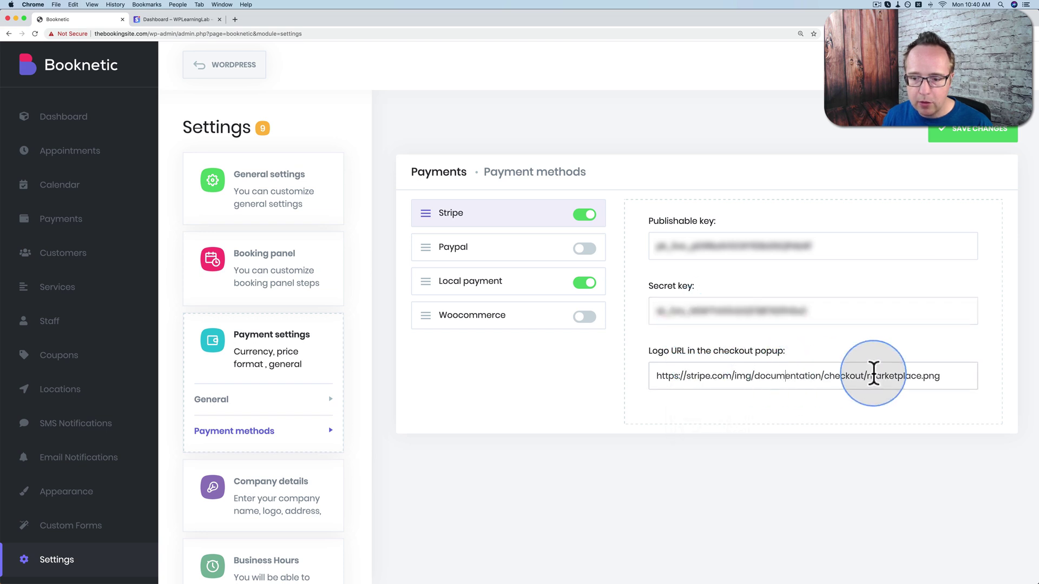
left_click_drag(944, 375, 660, 372)
right_click(665, 377)
left_click(680, 430)
key("cmd+t")
key("cmd+v")
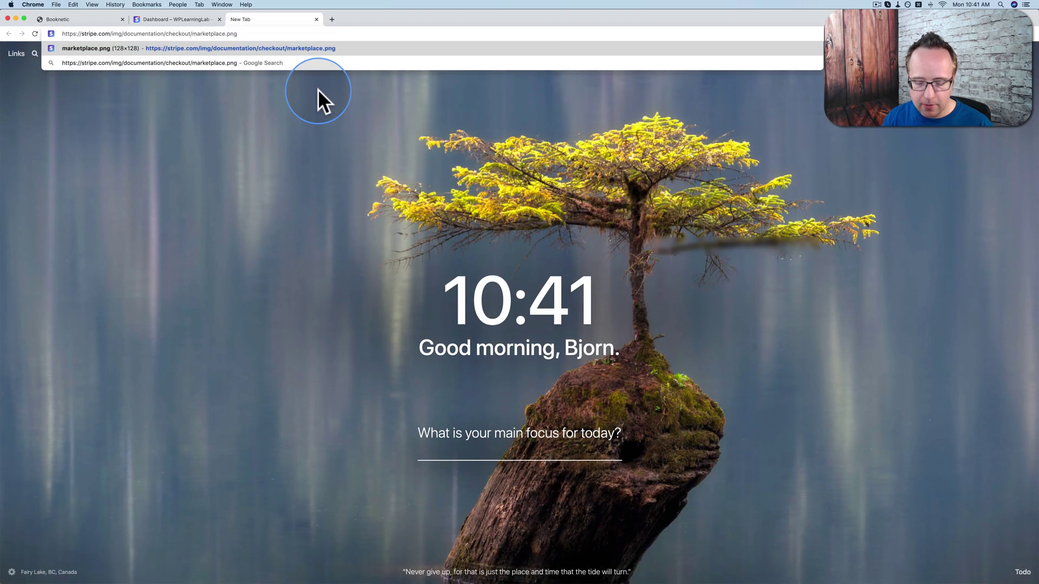
key("Return")
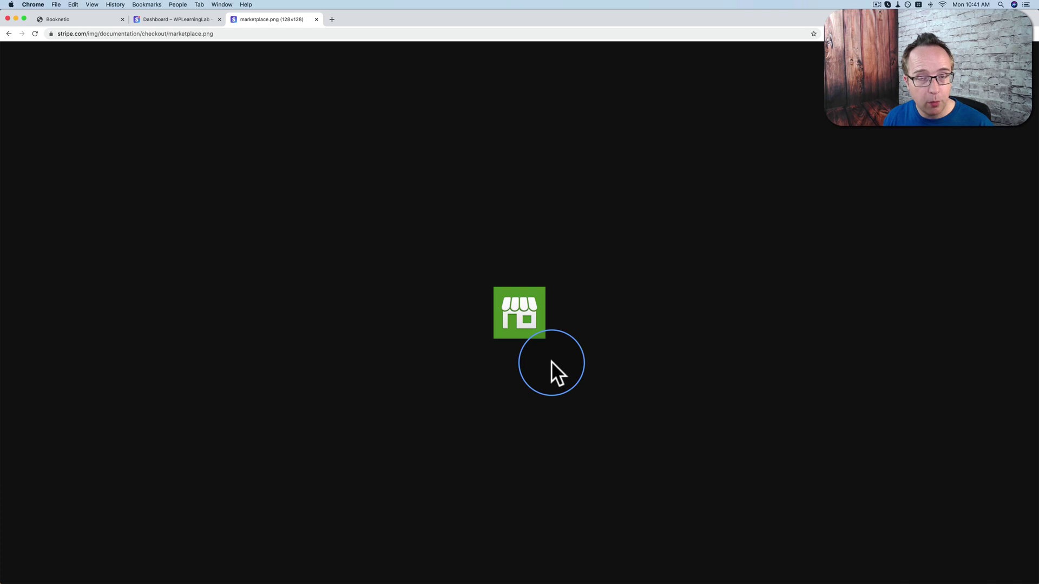
left_click(316, 20)
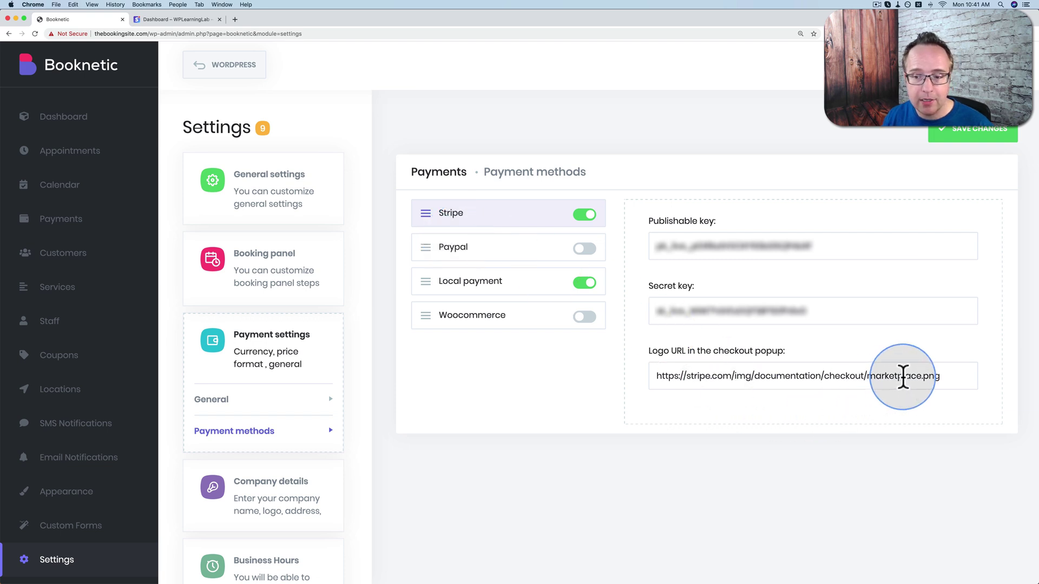
Save the Stripe payment method settings and start on the Company details form.
left_click_drag(941, 376, 655, 376)
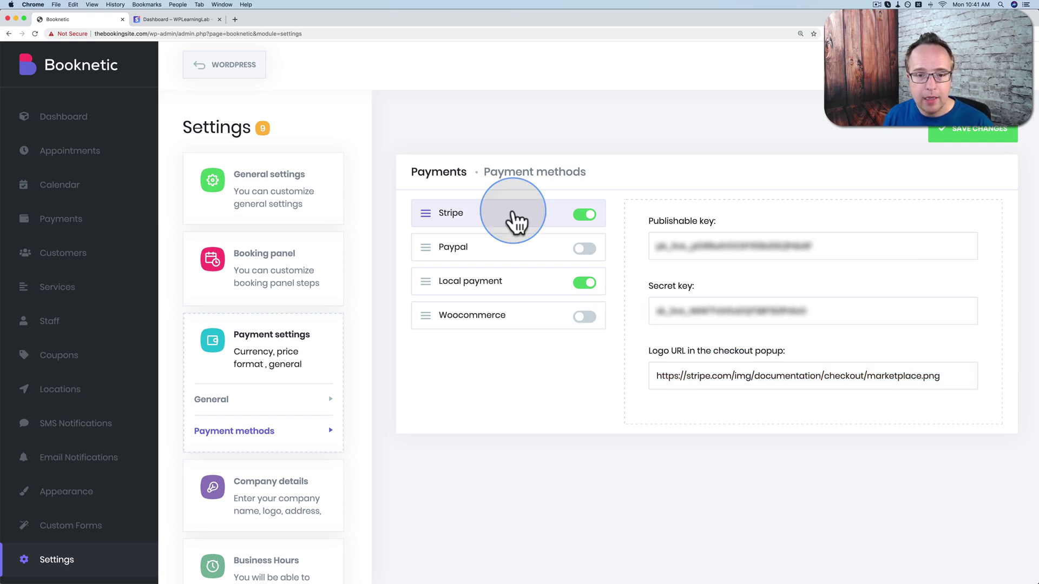
left_click(496, 293)
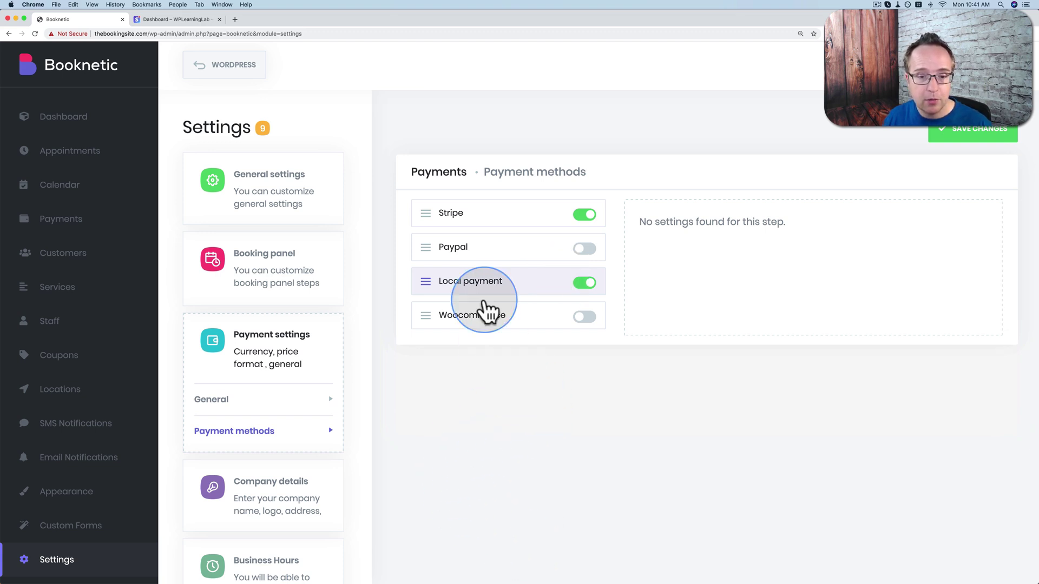
left_click(984, 136)
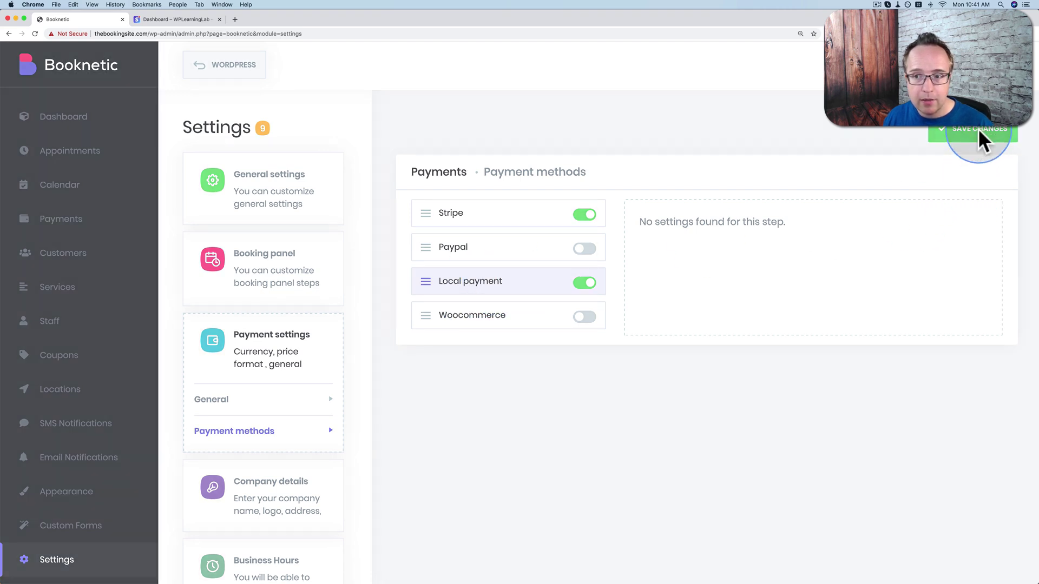
scroll(311, 394, "down", 1)
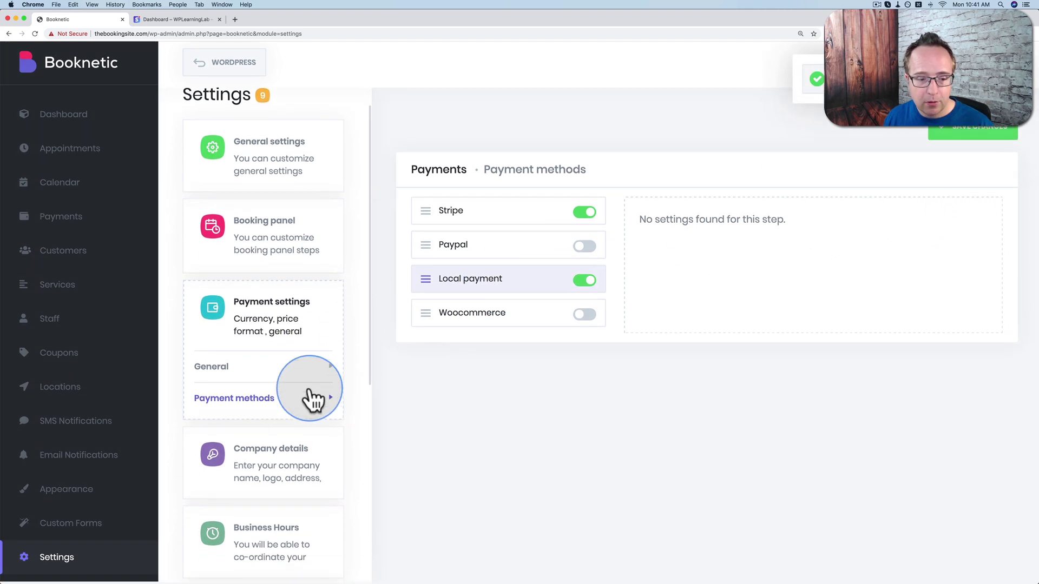
left_click(287, 468)
left_click(541, 319)
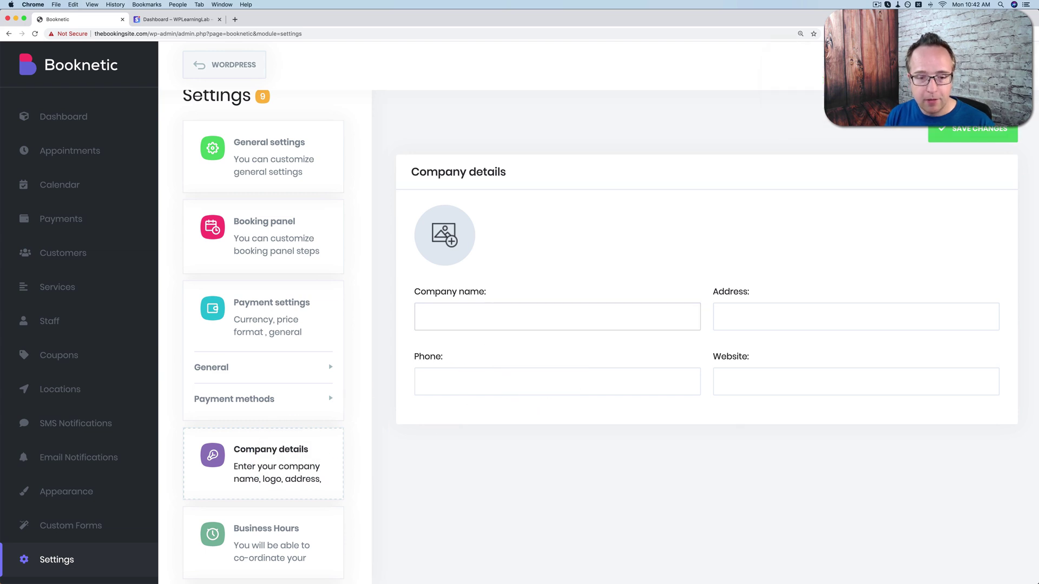
key("super+v")
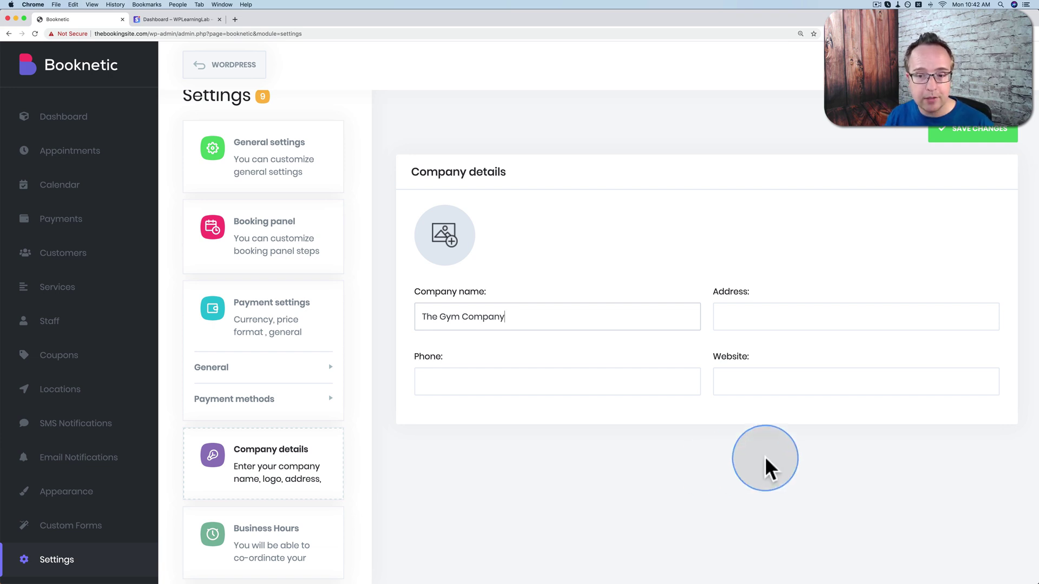
left_click(784, 317)
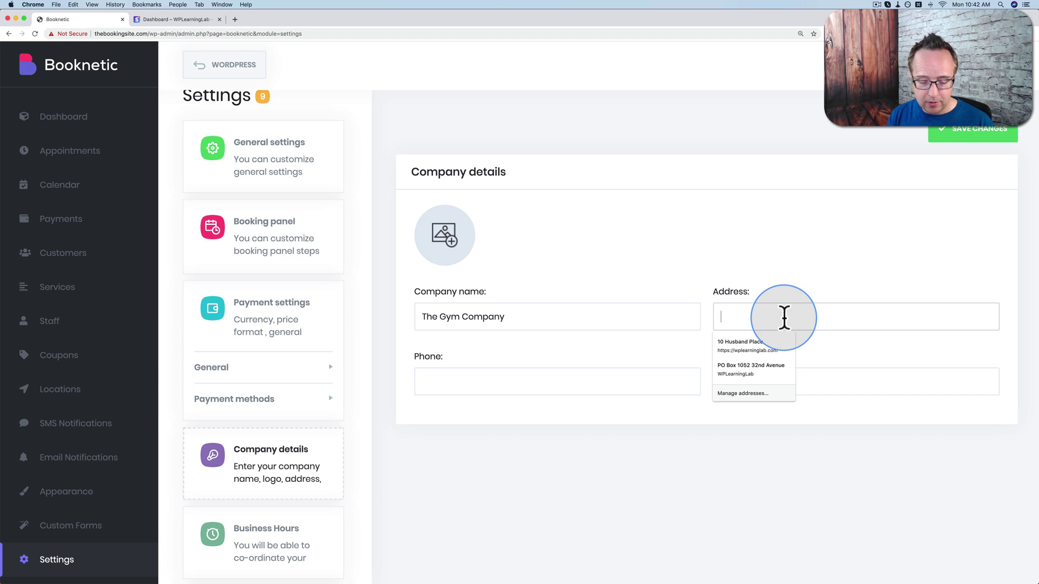
type("#15 Gym Town")
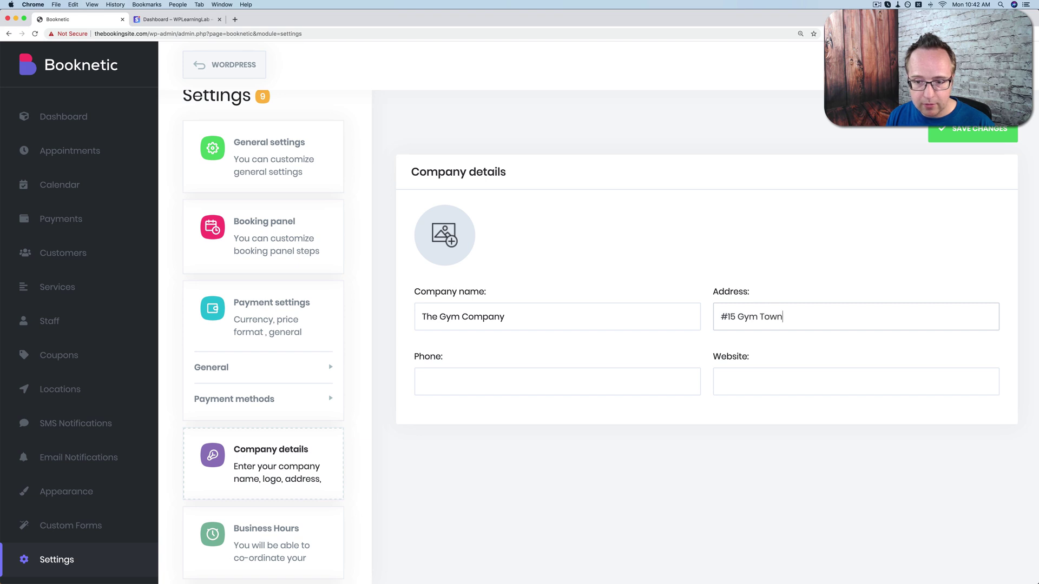
key("Tab")
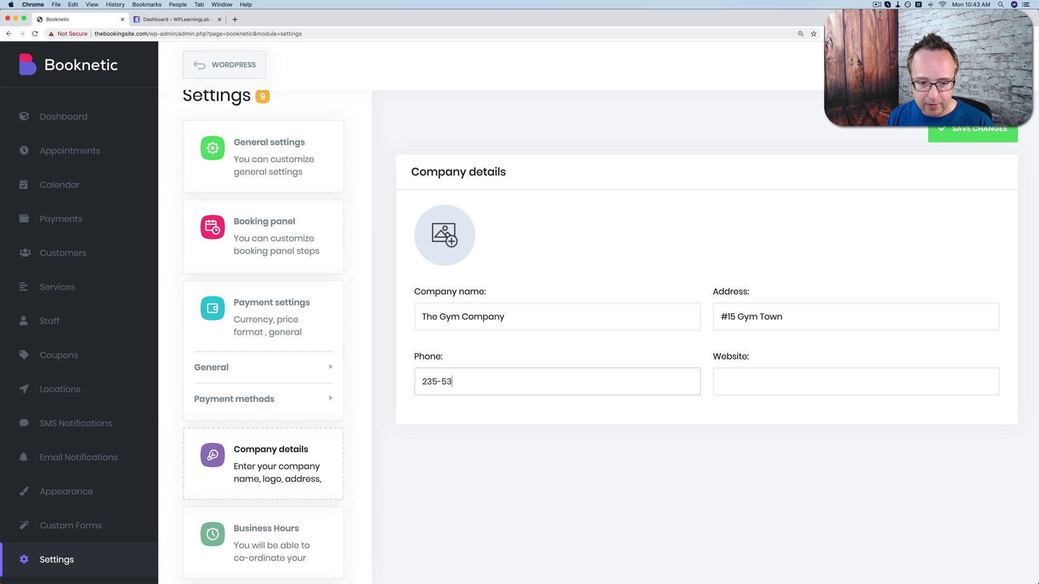
key("Tab")
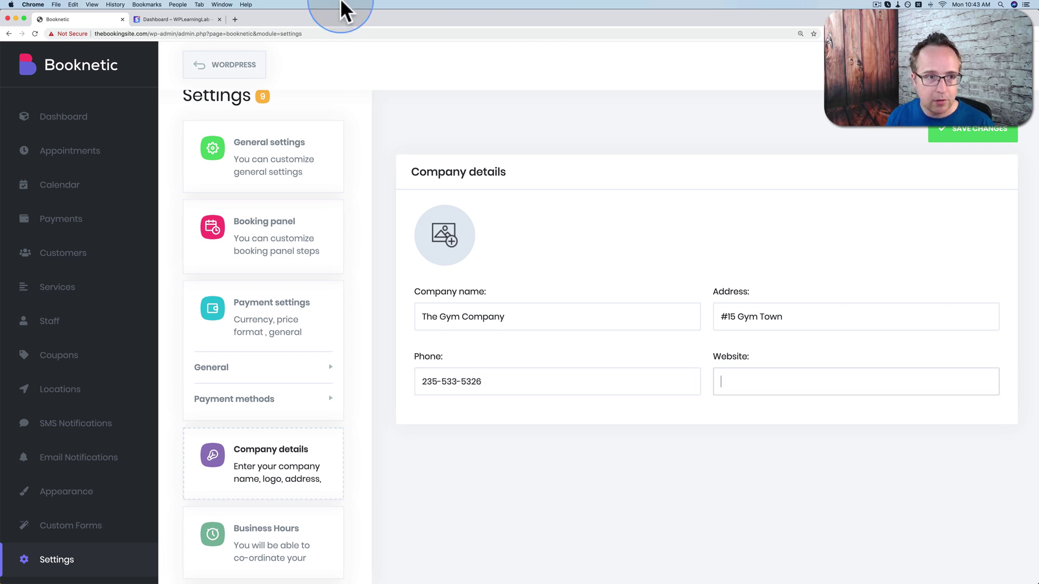
left_click_drag(149, 33, 80, 42)
key("super+c")
left_click(744, 380)
key("super+v")
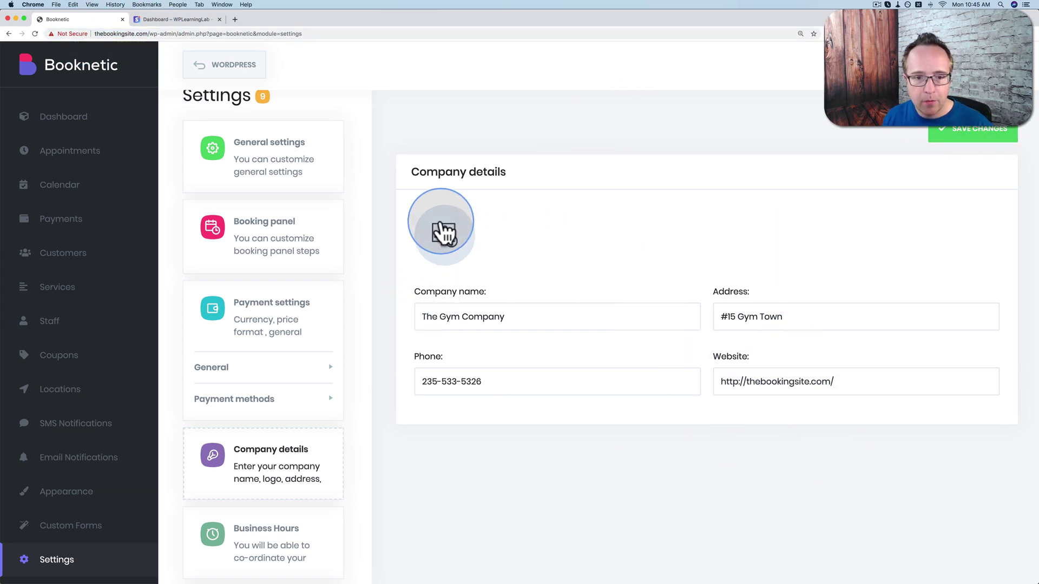
Upload weights.jpg from The Gym Company folder as the logo and save the company details.
left_click(443, 232)
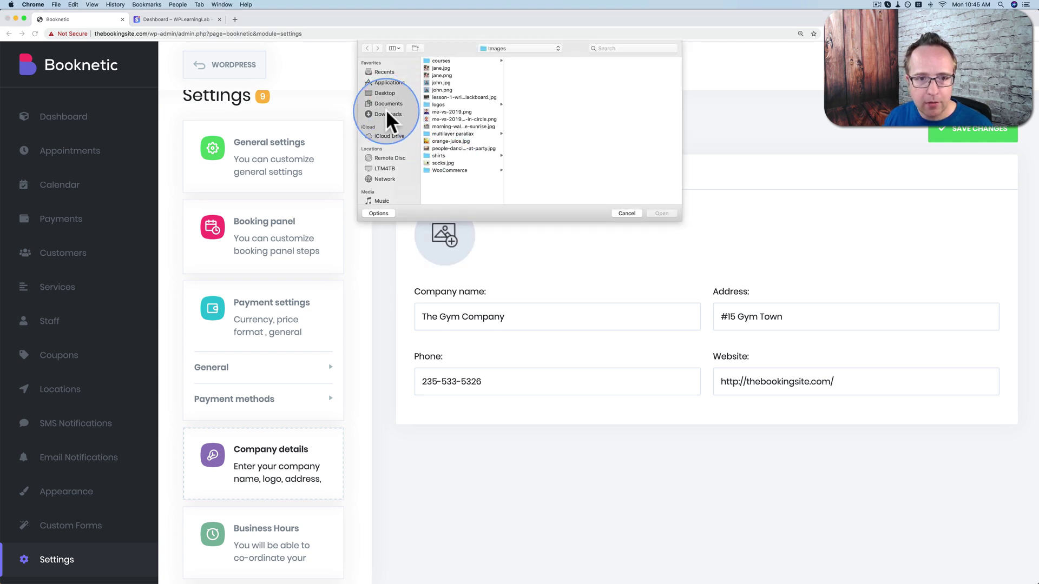
left_click(385, 114)
left_click(447, 68)
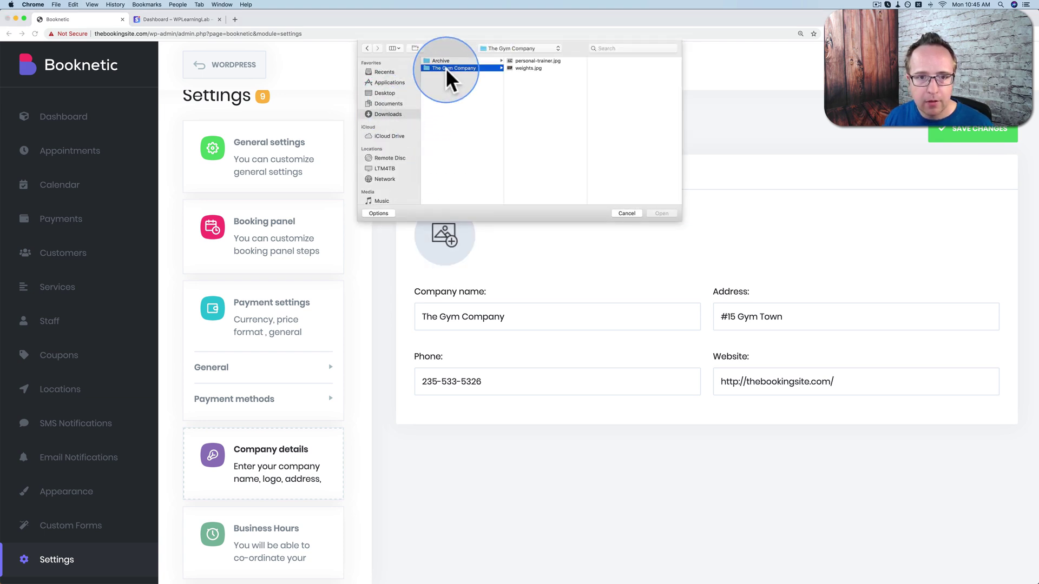
left_click(522, 68)
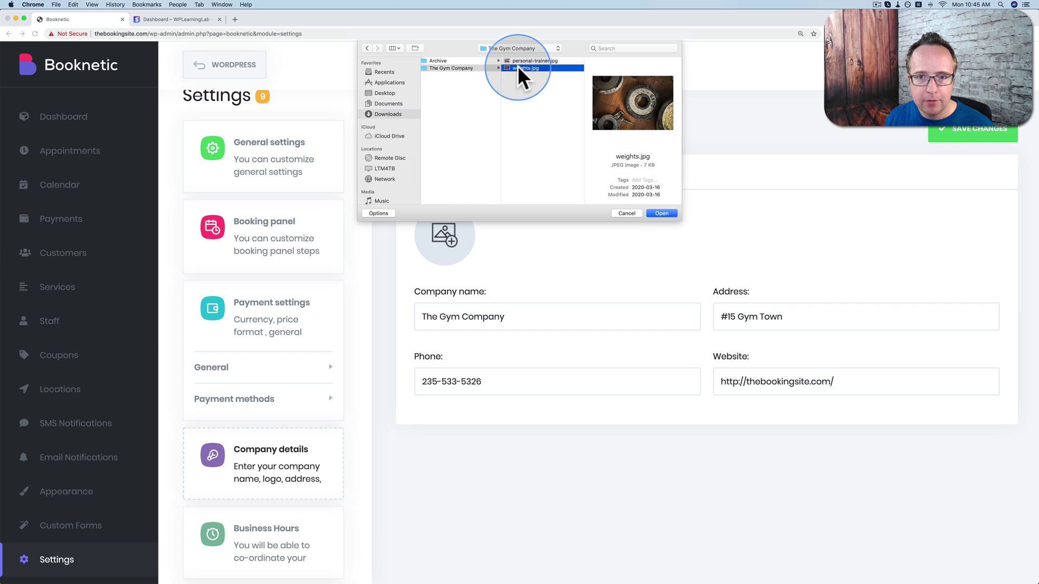
left_click(660, 213)
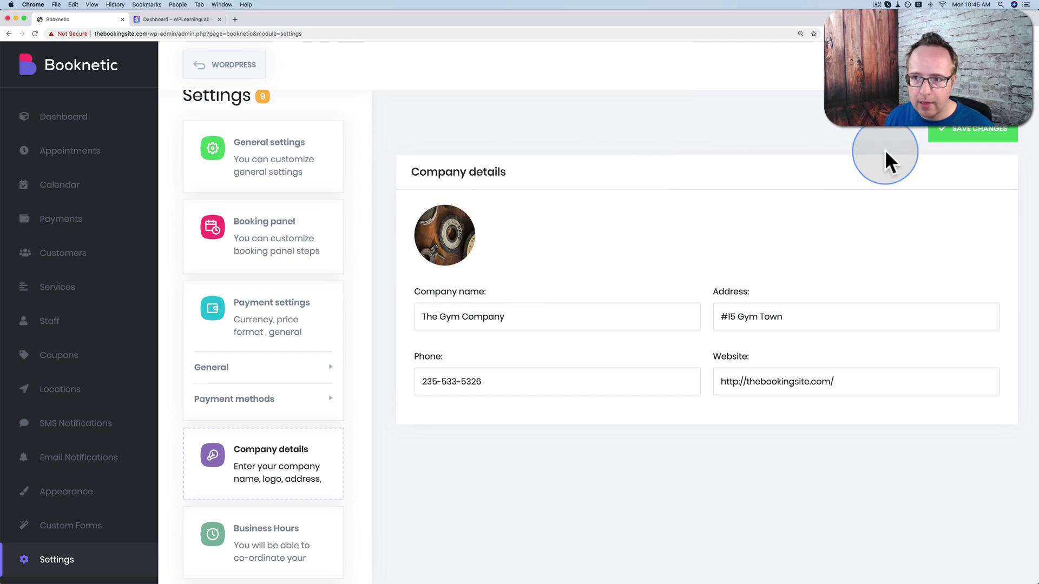
left_click(956, 140)
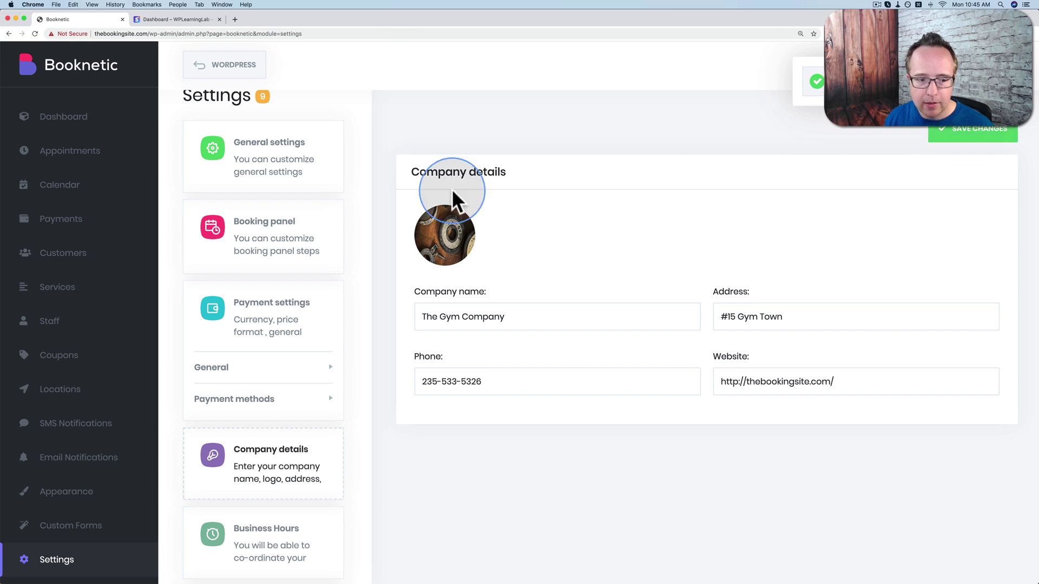
scroll(260, 544, "down", 1)
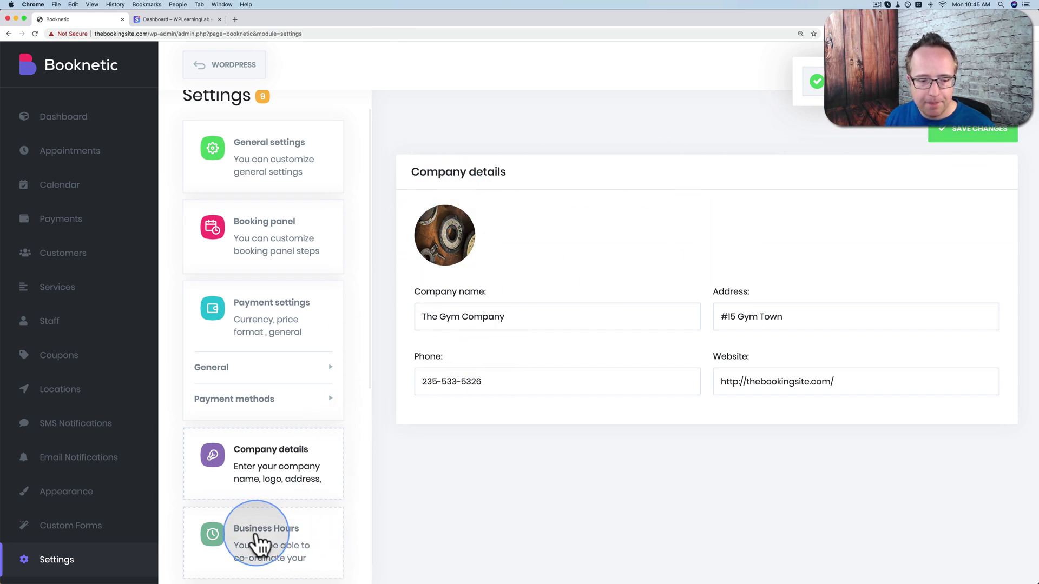
Add a 12:00–13:00 break to Friday in the business hours.
left_click(259, 543)
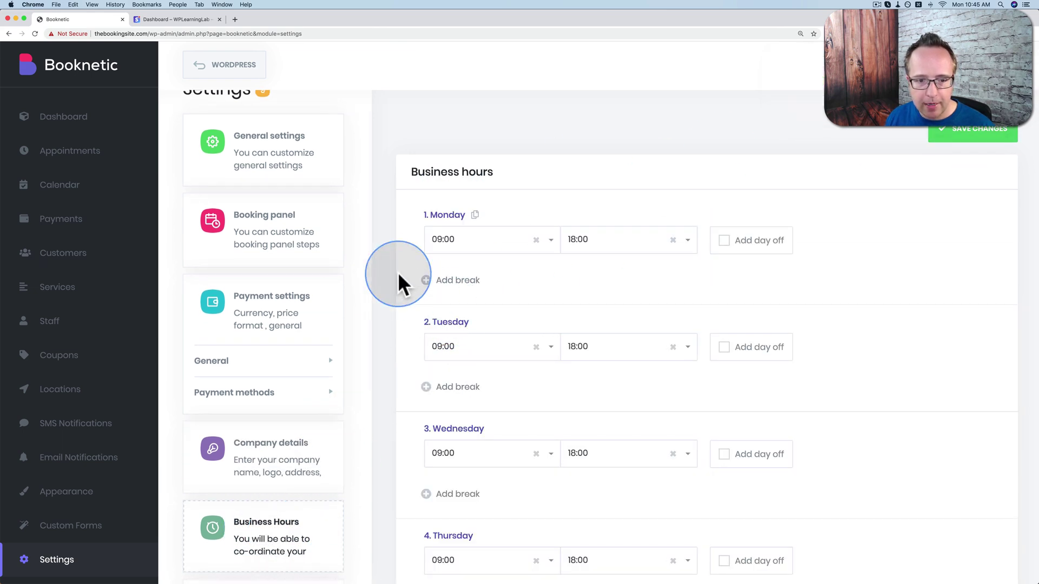
scroll(386, 268, "down", 2)
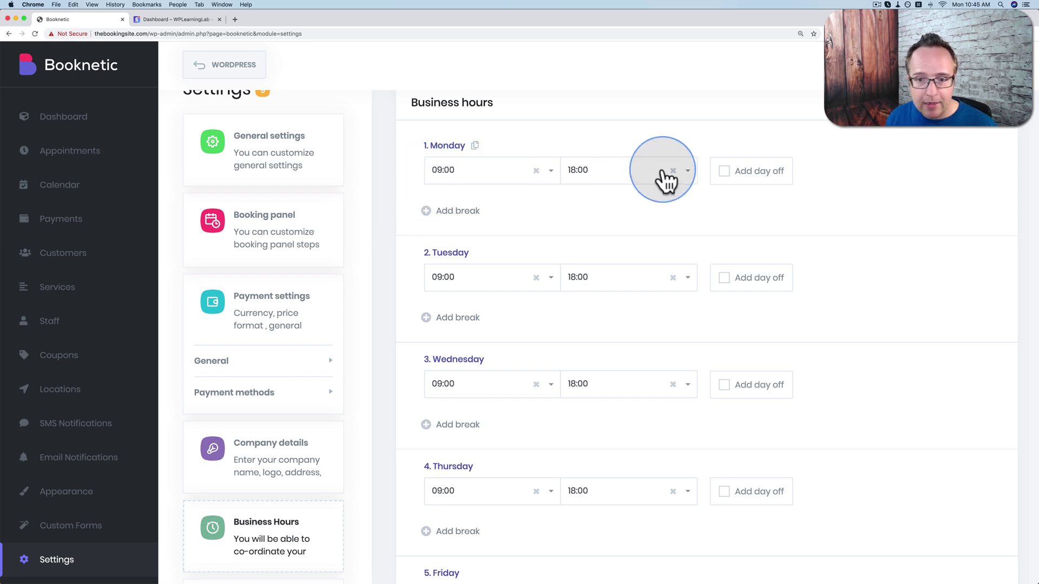
scroll(503, 246, "down", 5)
scroll(503, 247, "down", 2)
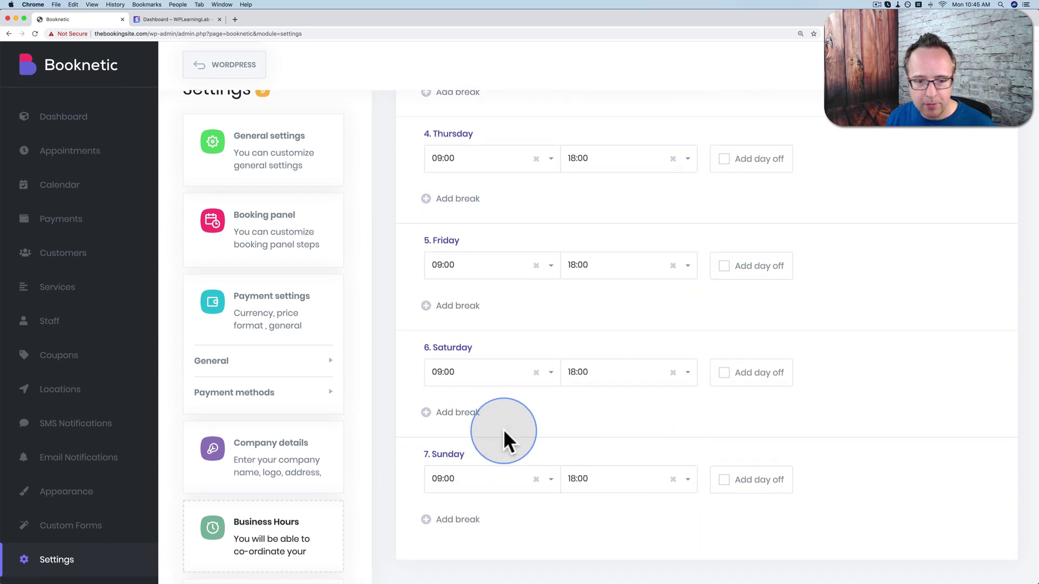
left_click(455, 306)
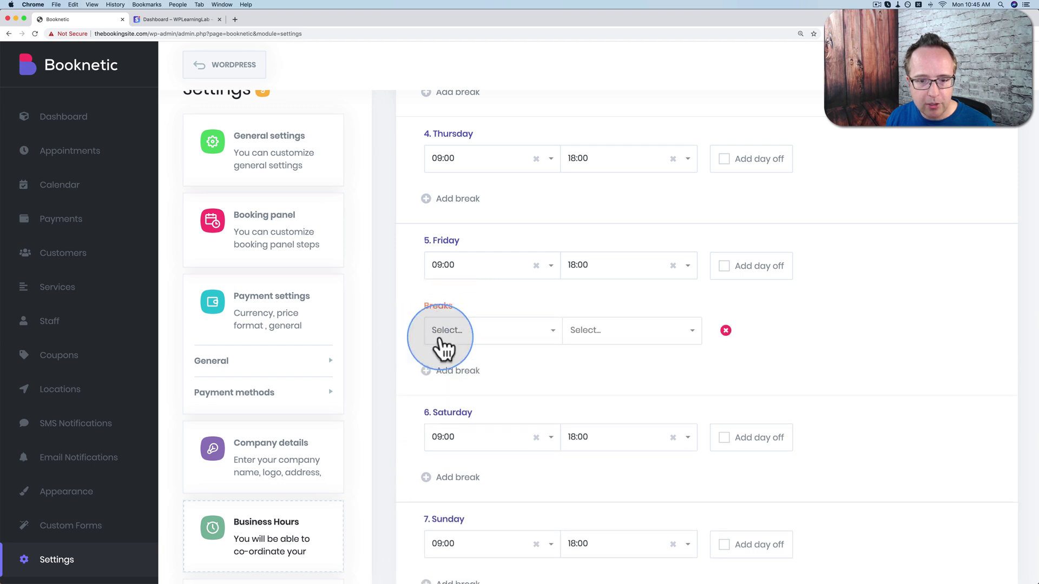
left_click(544, 335)
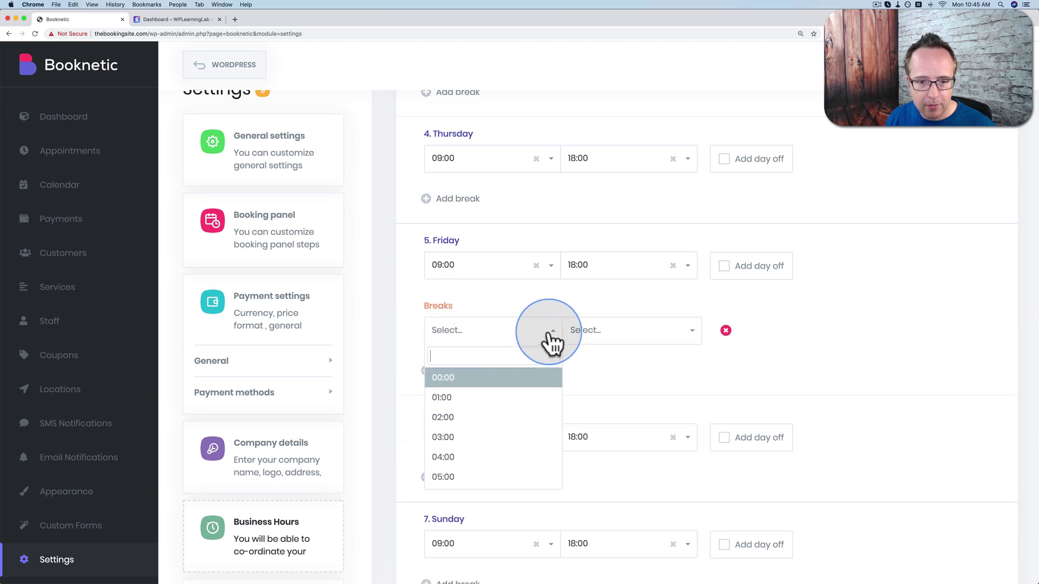
scroll(452, 429, "down", 5)
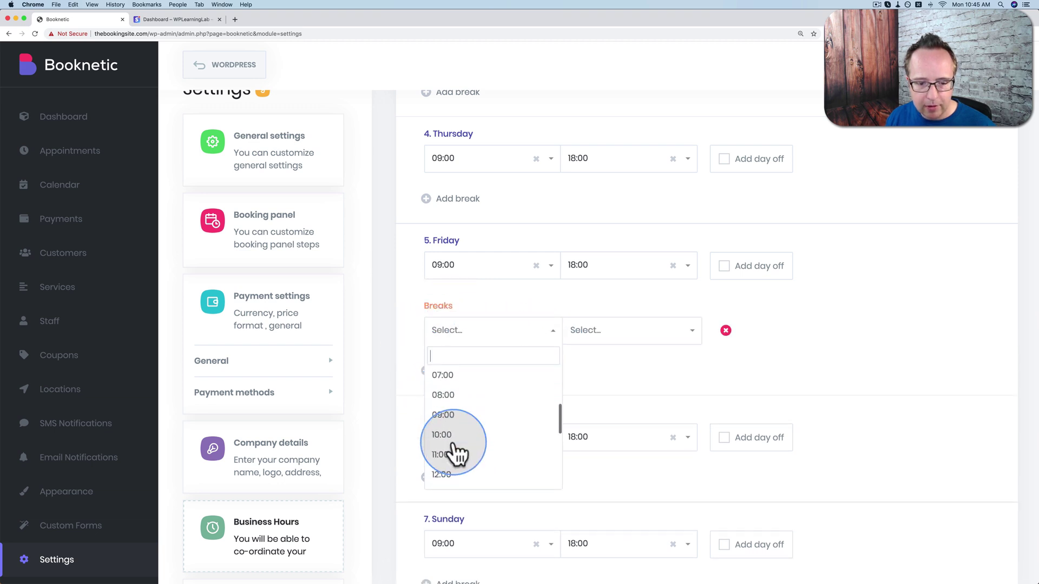
left_click(447, 446)
left_click(656, 335)
scroll(627, 400, "down", 2)
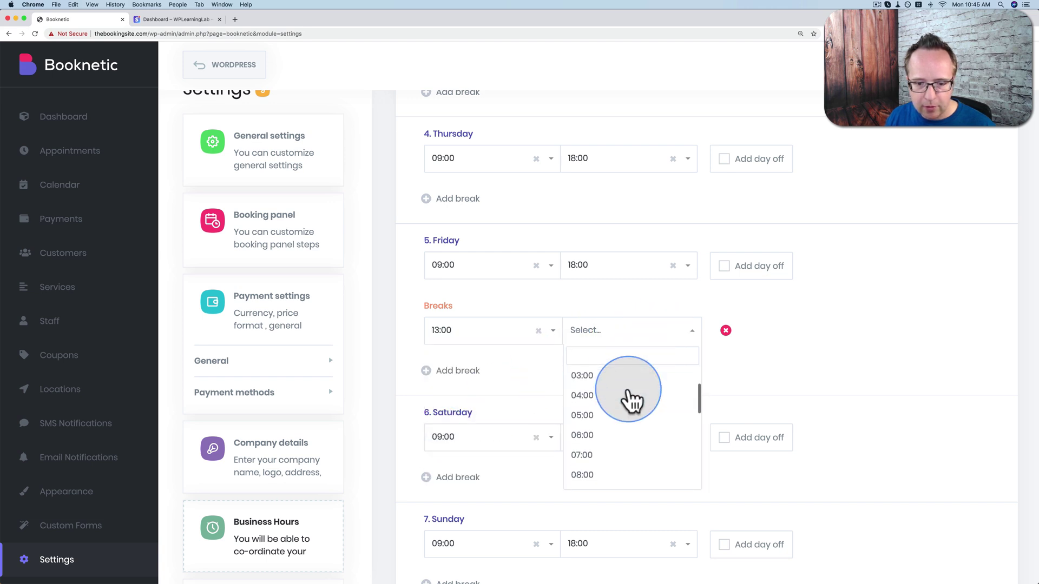
left_click(522, 338)
left_click(442, 379)
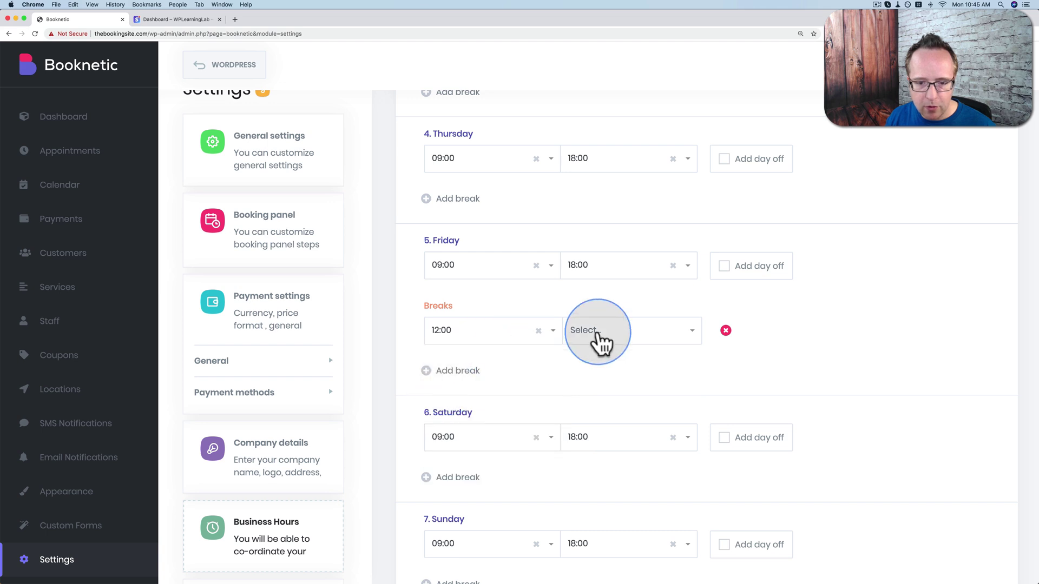
left_click(648, 337)
scroll(608, 419, "down", 5)
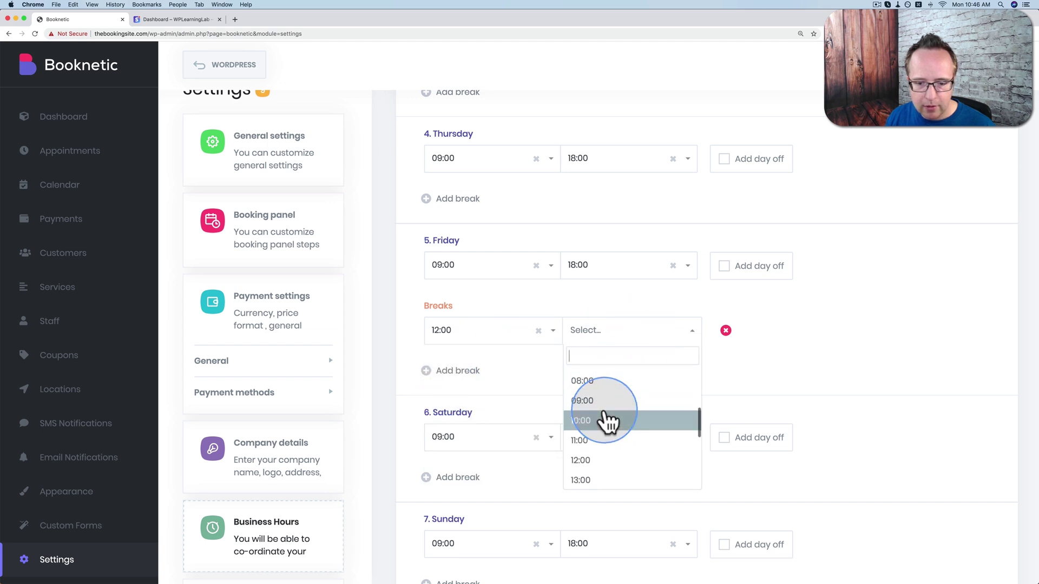
left_click(598, 437)
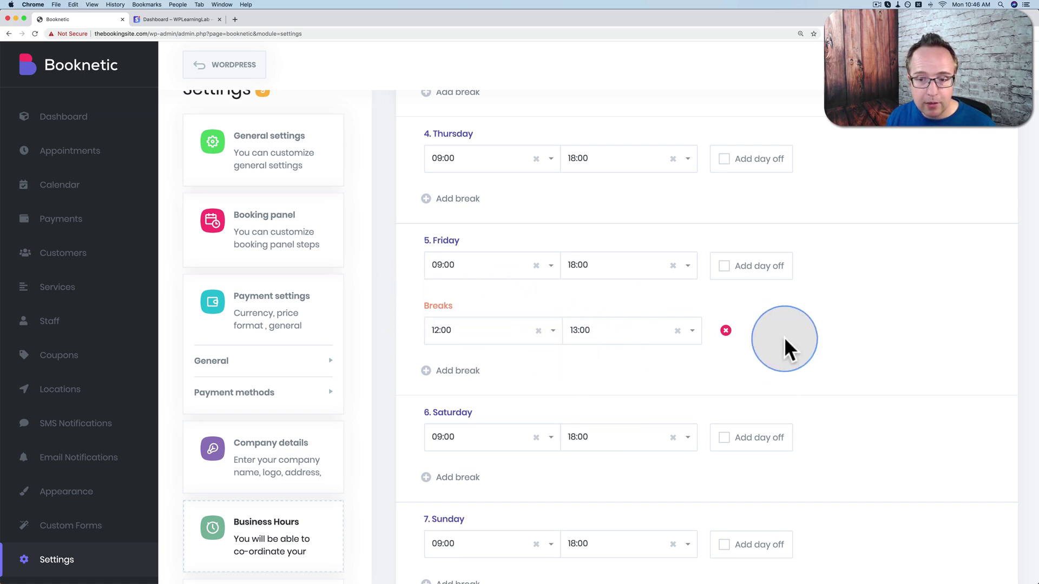
Make Sunday a day off and save the business hours.
scroll(737, 331, "down", 2)
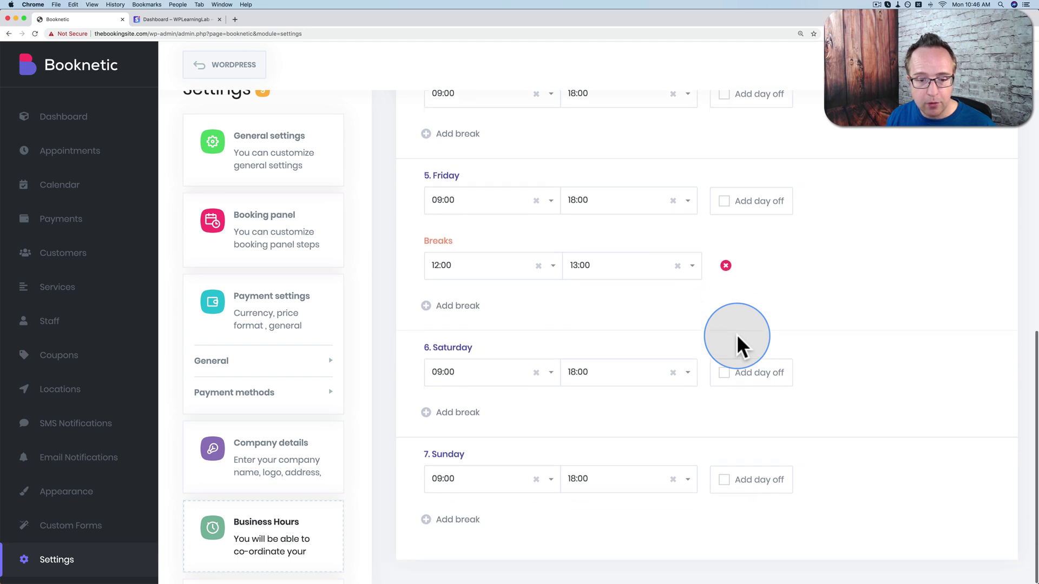
left_click(724, 480)
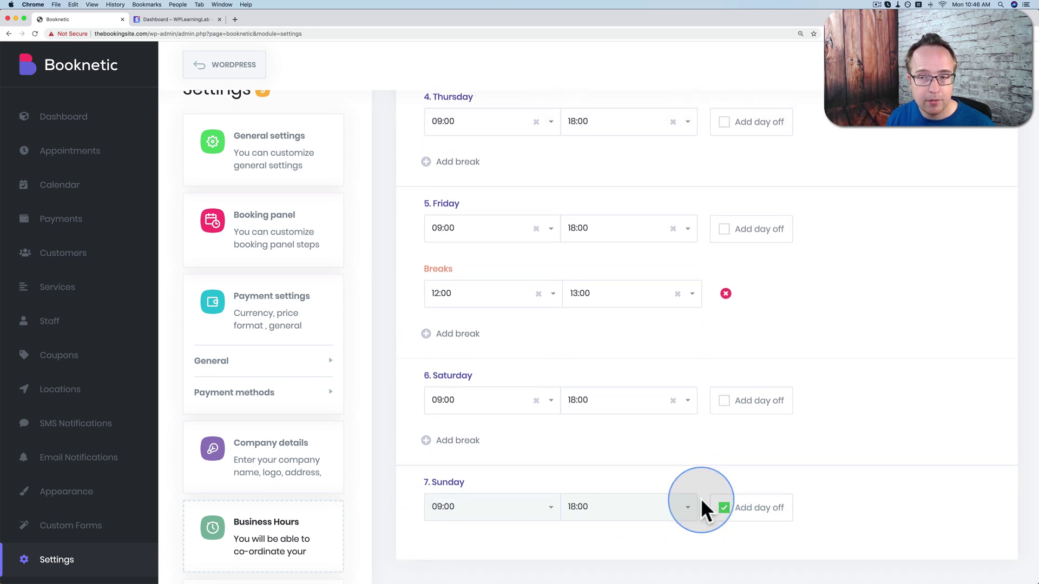
scroll(874, 268, "up", 10)
left_click(970, 136)
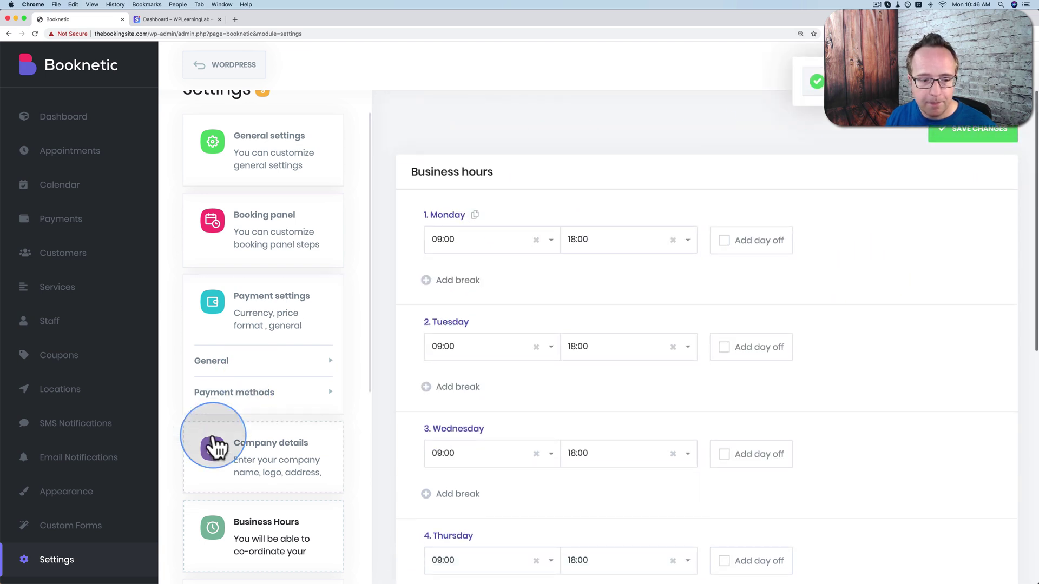
scroll(213, 445, "down", 5)
Mark December 25, 2019 as a holiday in the 2019 calendar and save it.
left_click(291, 378)
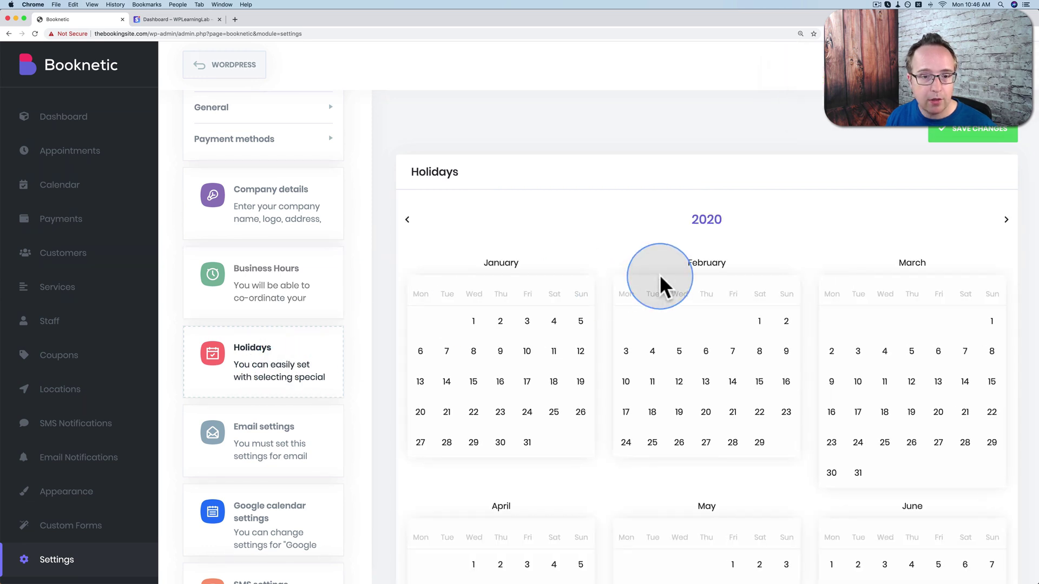
left_click(407, 219)
scroll(777, 526, "down", 10)
left_click(884, 496)
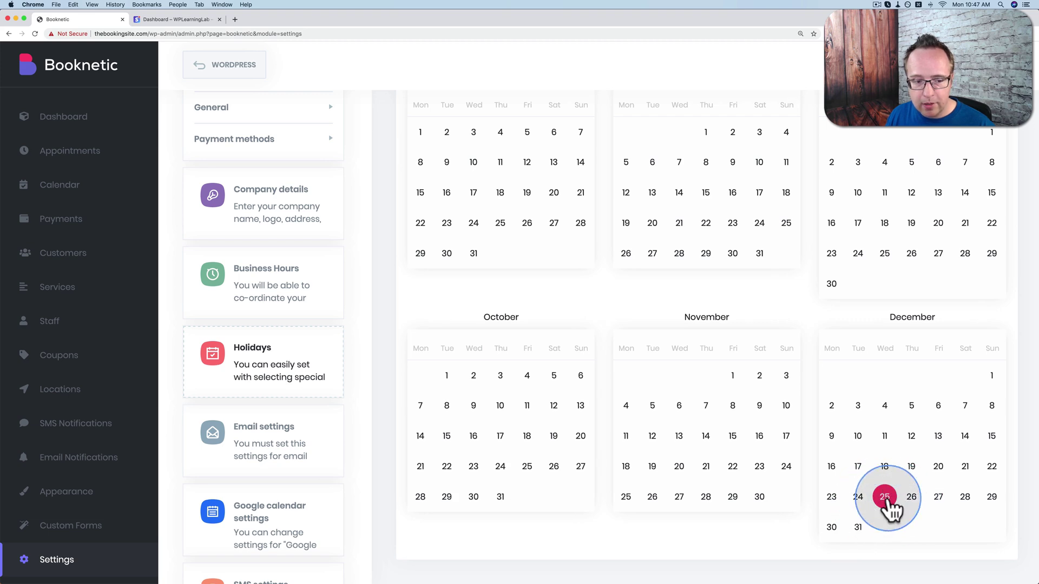
scroll(888, 508, "up", 10)
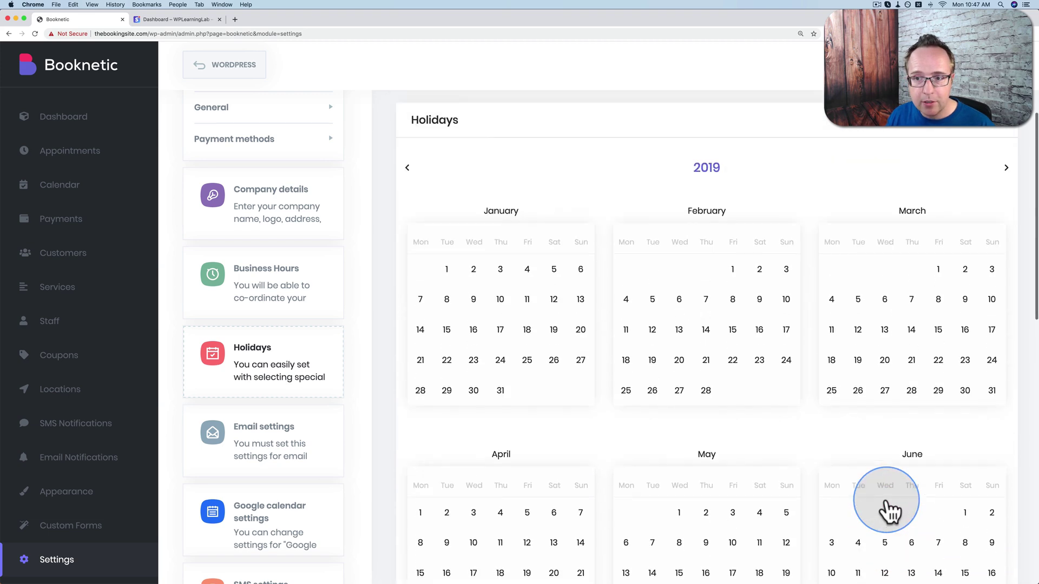
left_click(1000, 138)
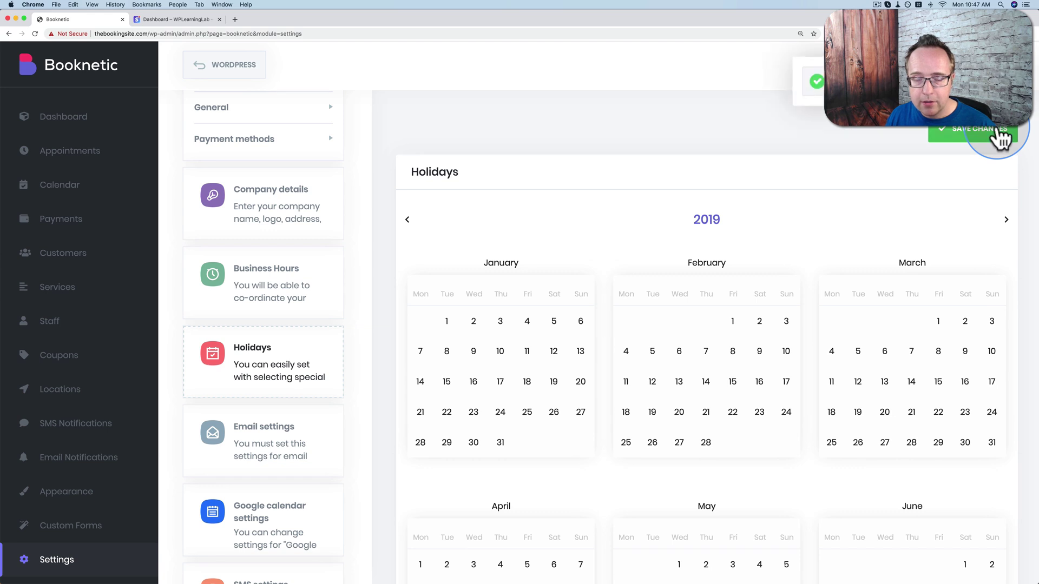
scroll(284, 400, "down", 1)
scroll(285, 401, "down", 1)
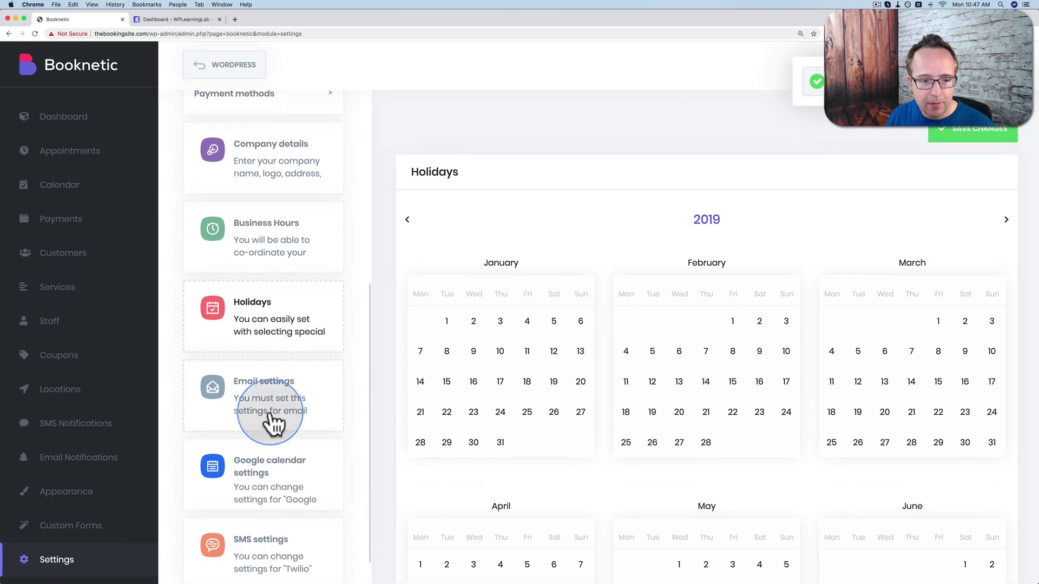
left_click(272, 420)
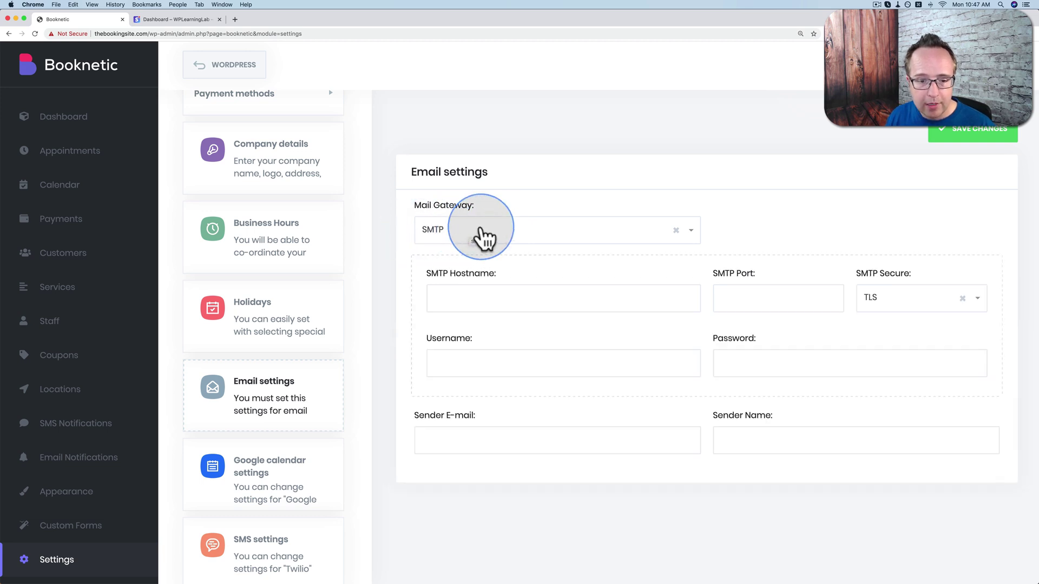
Use WordPress Mail as the mail gateway, fill in the sender's e-mail and name, and save.
left_click(485, 242)
left_click(479, 254)
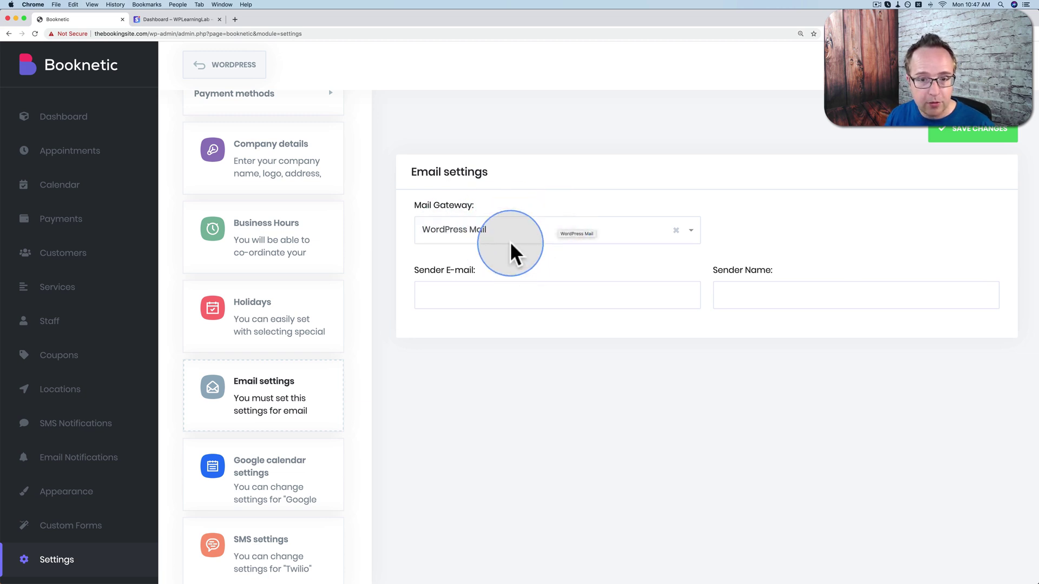
left_click(590, 292)
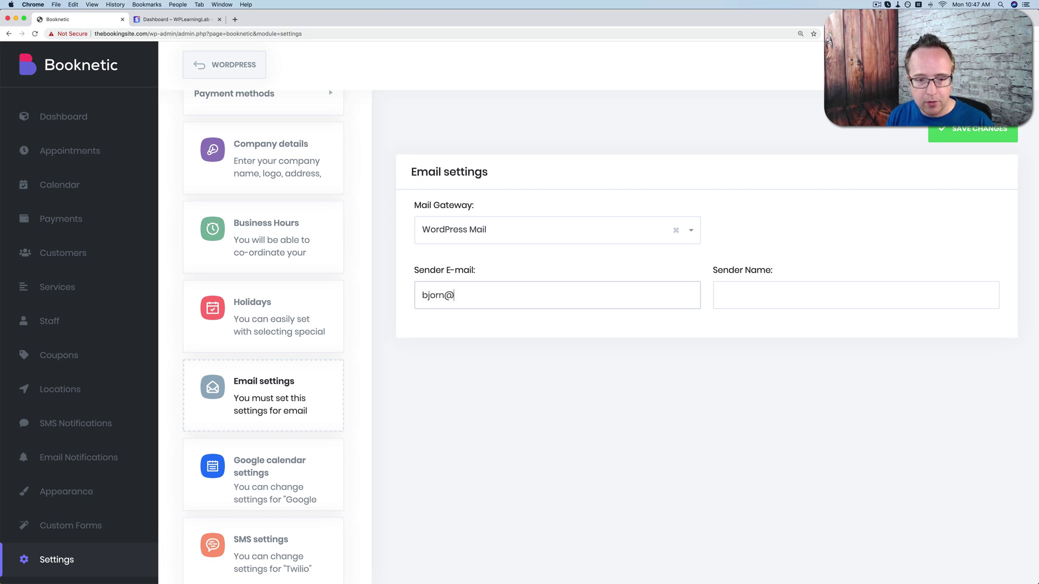
key("Tab")
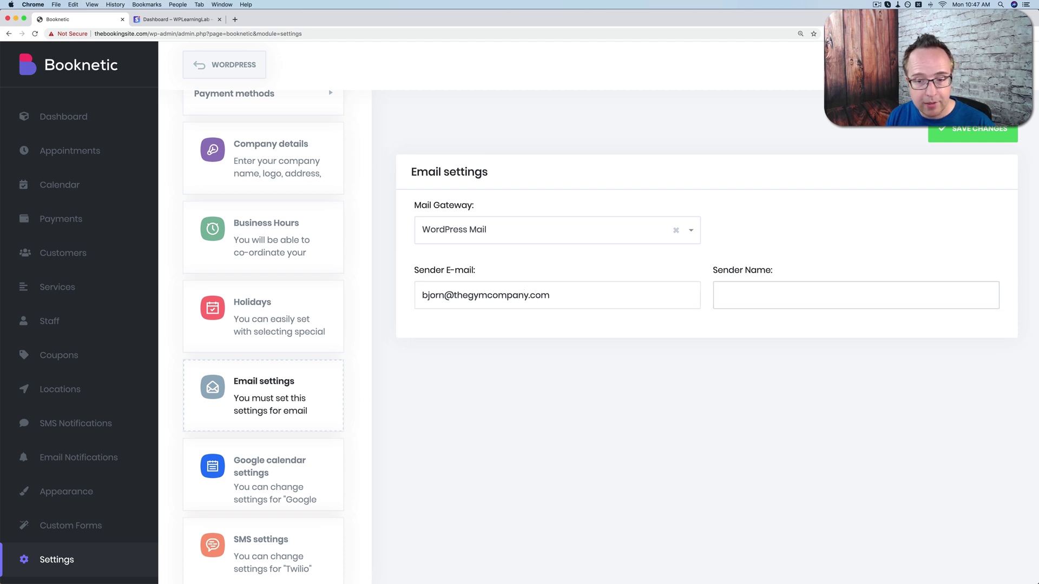
left_click(963, 138)
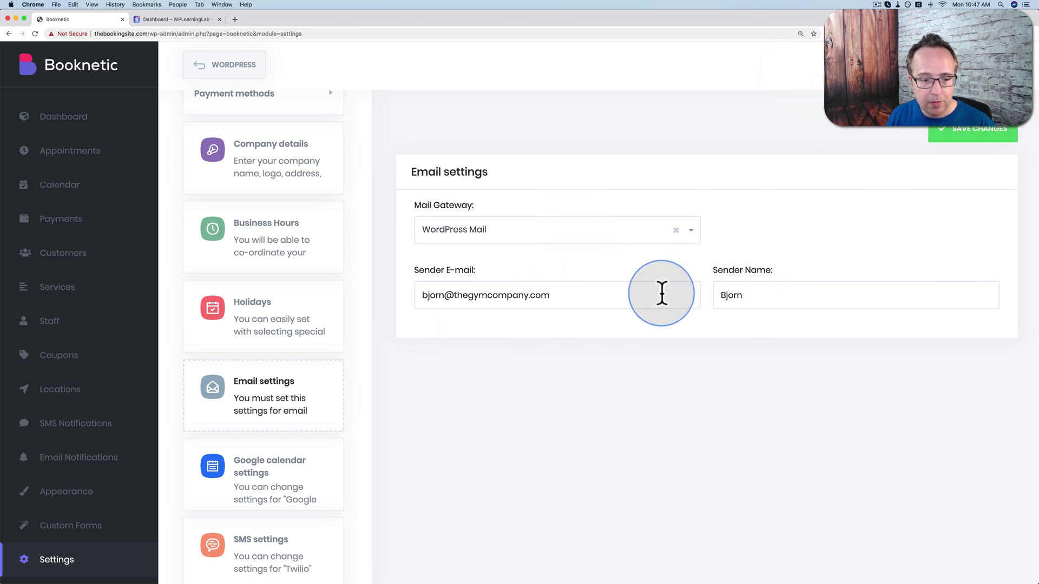
left_click(275, 489)
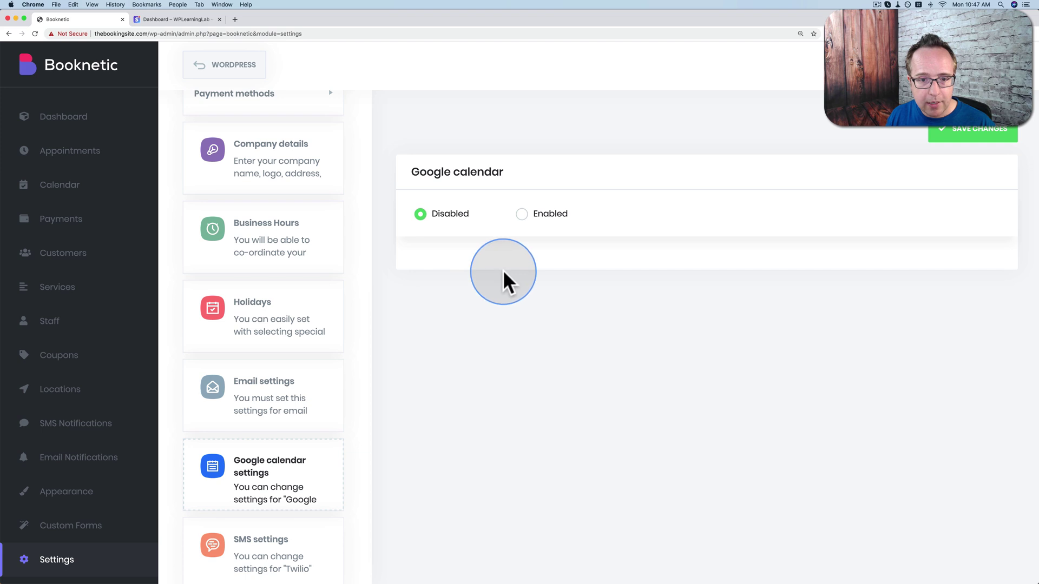
Switch Google calendar to Enabled and review the Redirect URI, Client ID and Client Secret fields.
left_click(521, 214)
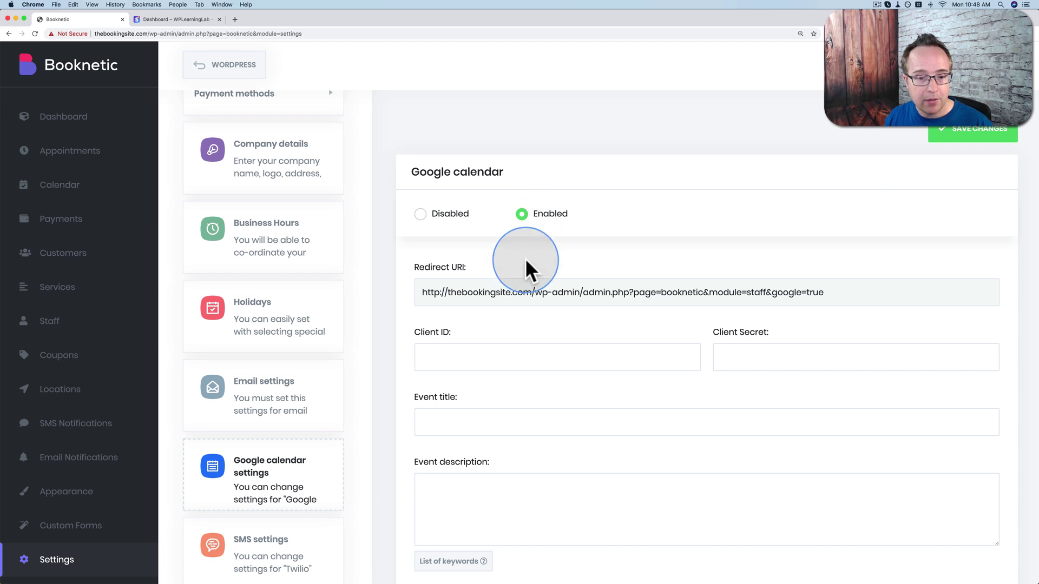
scroll(525, 258, "down", 2)
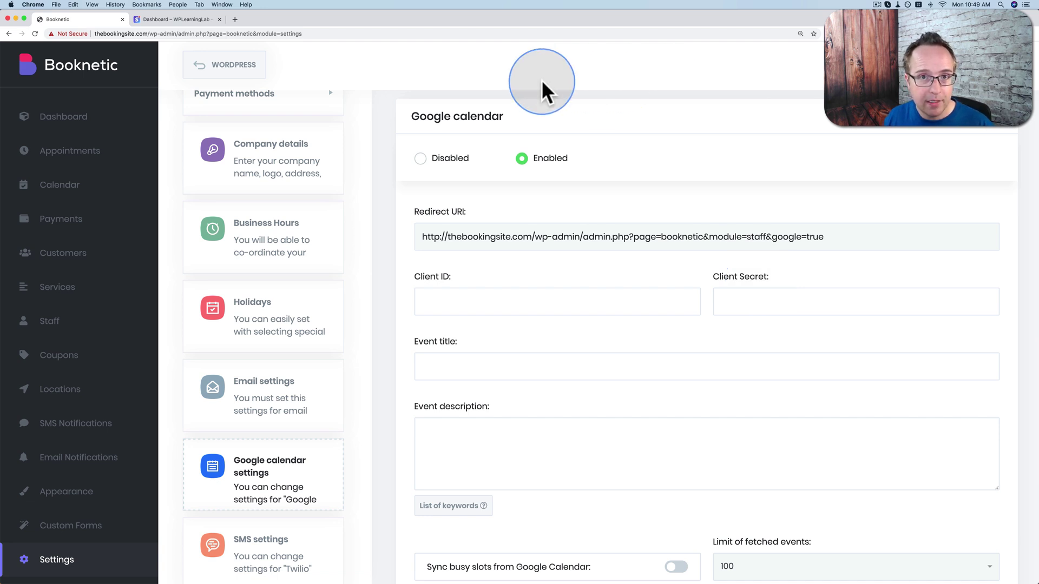
Load developers.google.com in a new tab and follow its footer link to the Google API Console.
key("super+t")
type("develoer")
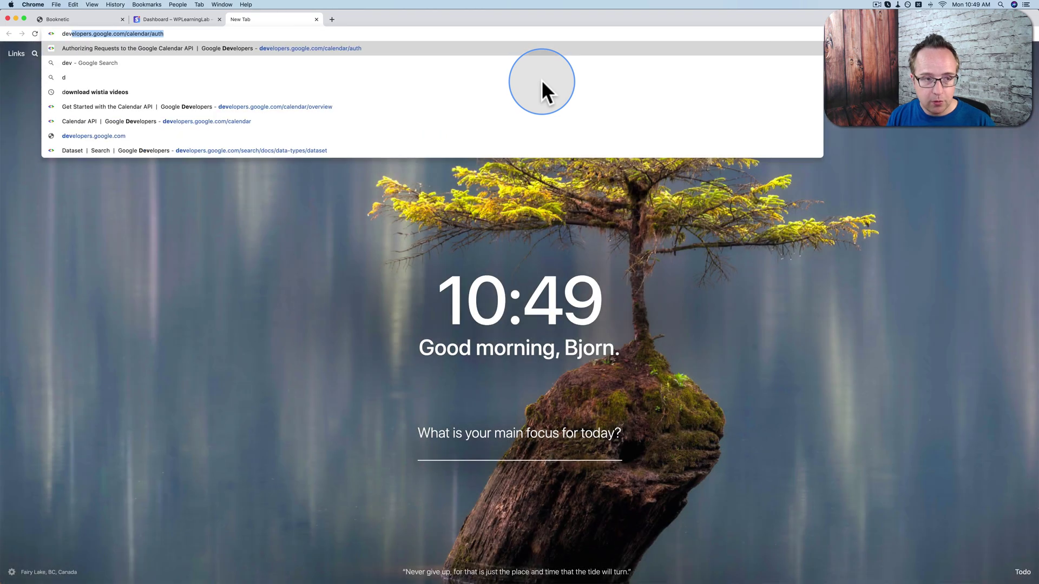
key("BackSpace")
key("BackSpace")
type("pers.google")
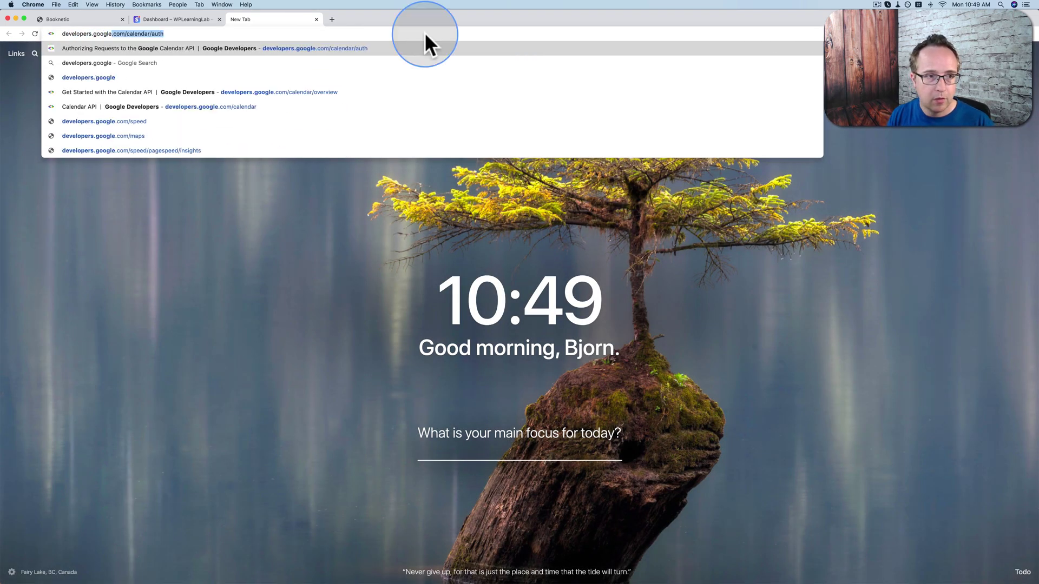
key("Delete")
key("Return")
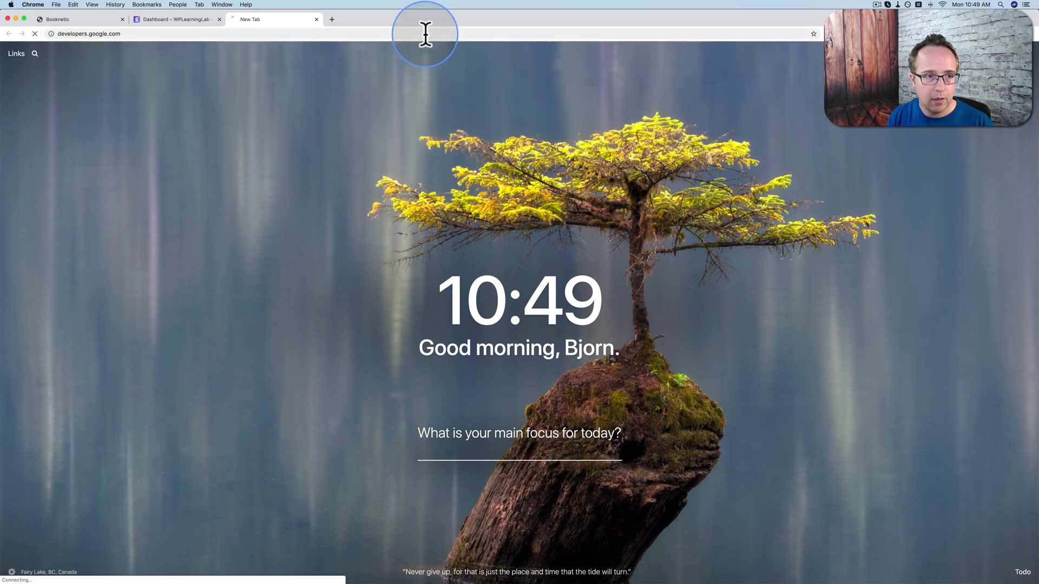
scroll(724, 284, "down", 15)
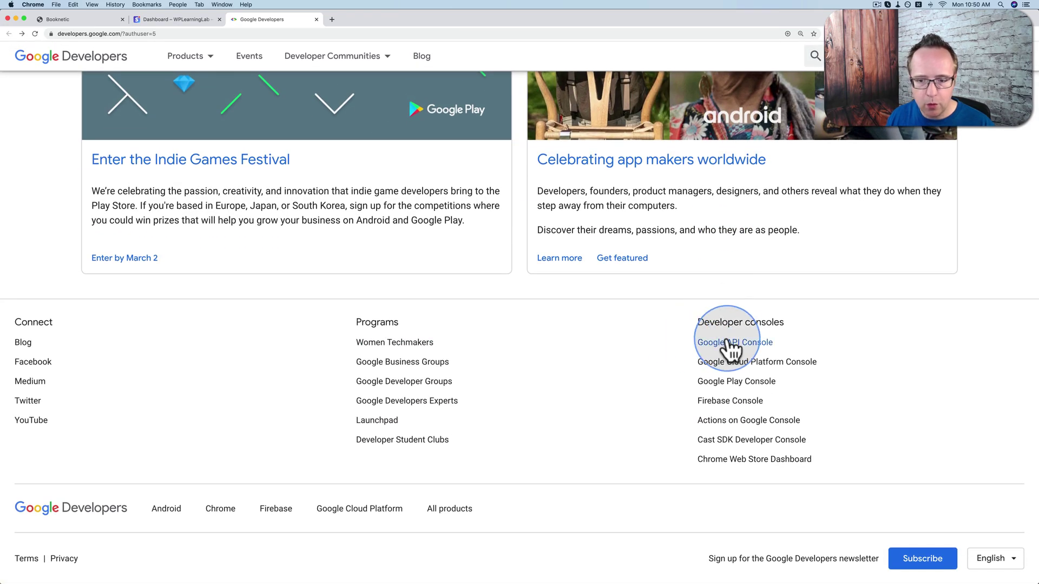
left_click(744, 347)
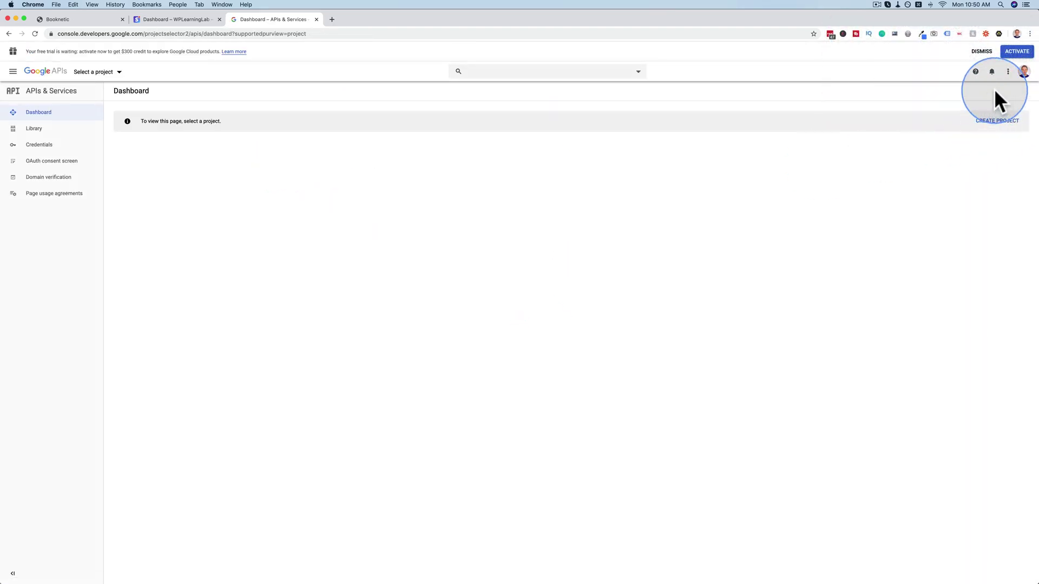
Switch the API Console to a different Google account, closing the old account's tab.
left_click(1023, 72)
scroll(904, 222, "down", 2)
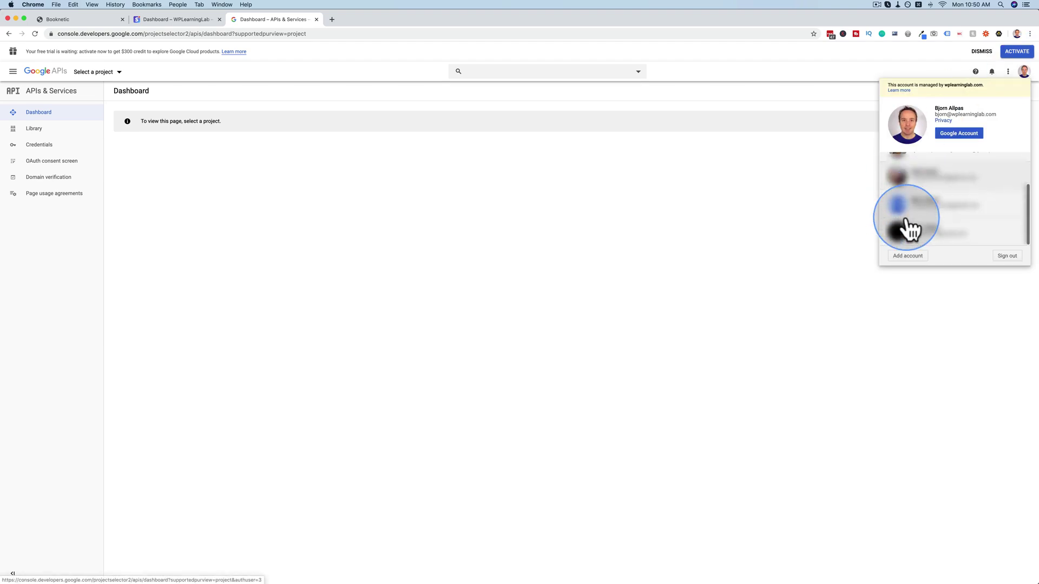
left_click(933, 241)
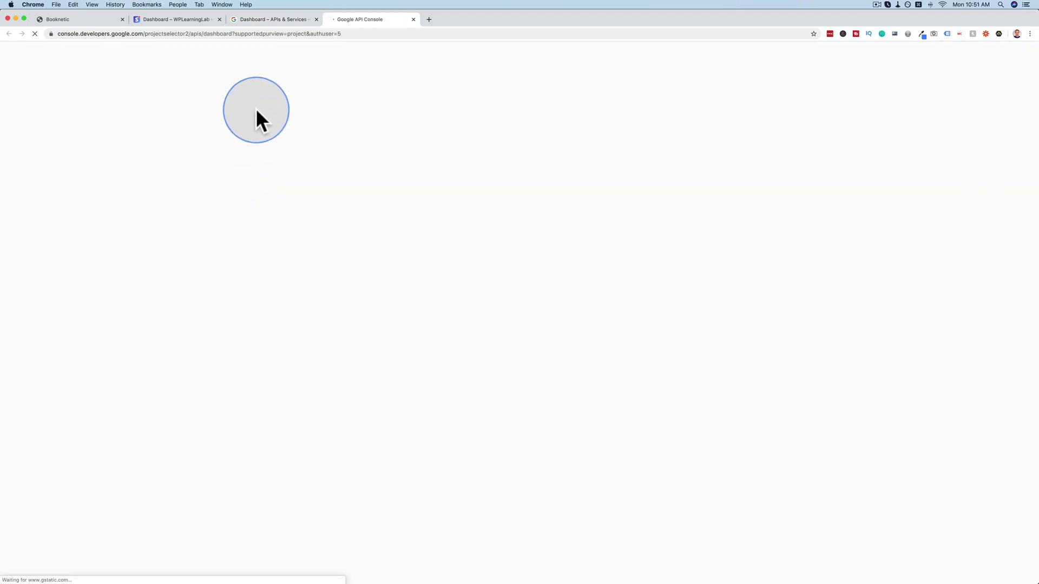
left_click(315, 19)
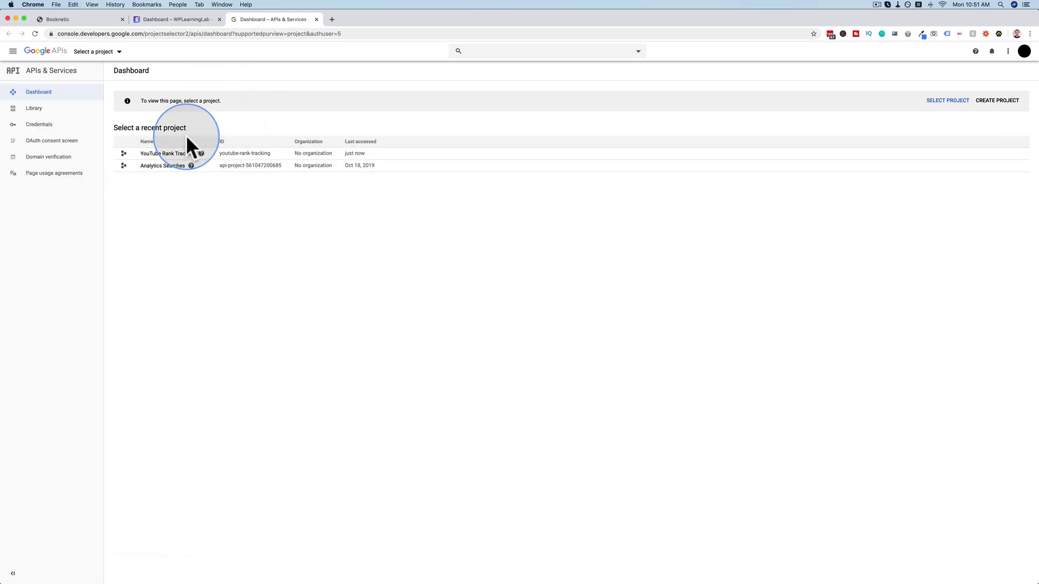
Create a project named Gym Booking Calendar, keeping No organization as its location.
left_click(998, 99)
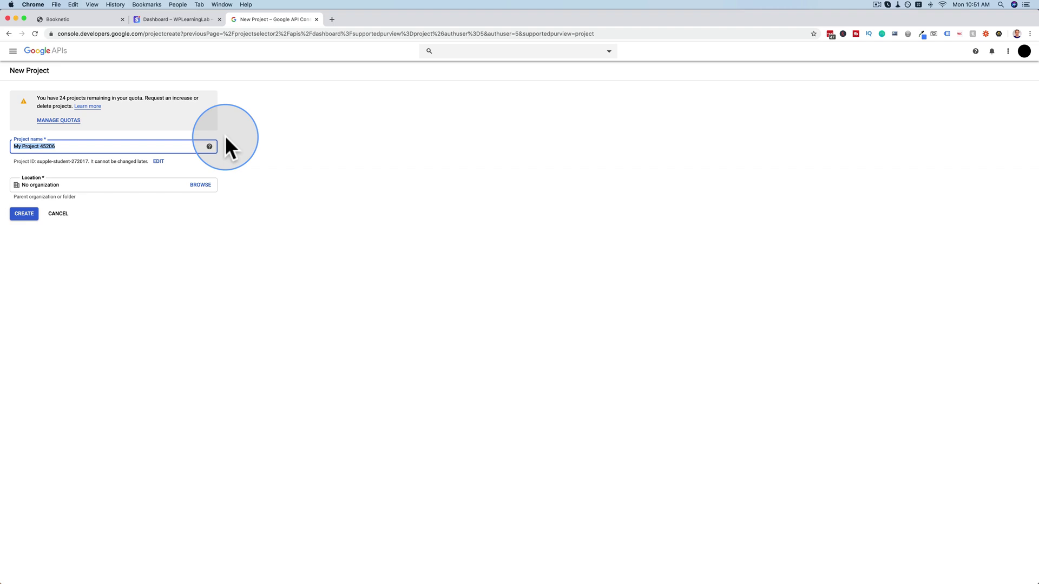
type("Gym Booking")
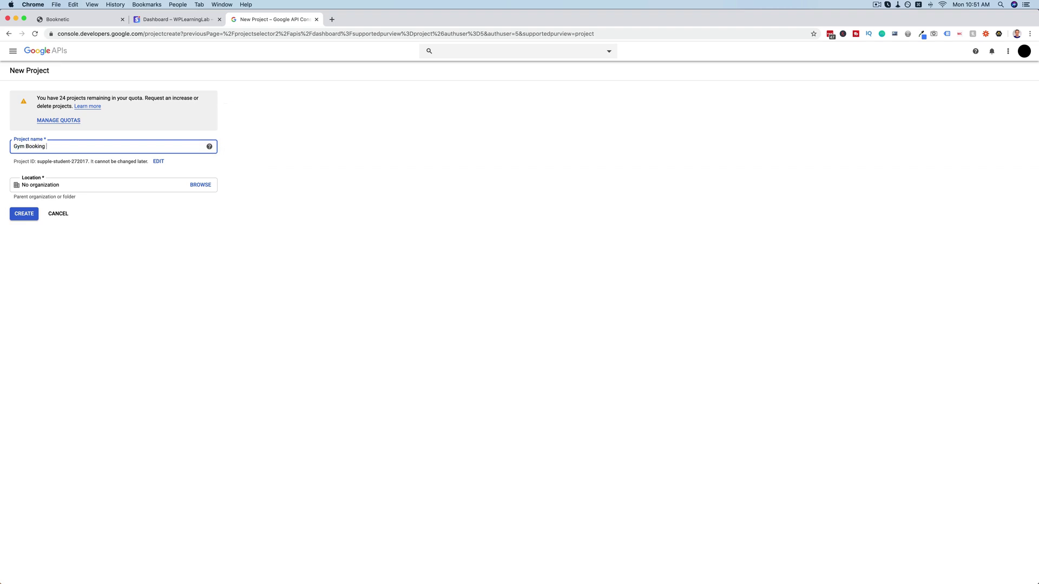
type(" Calen")
key("BackSpace")
type("lenda")
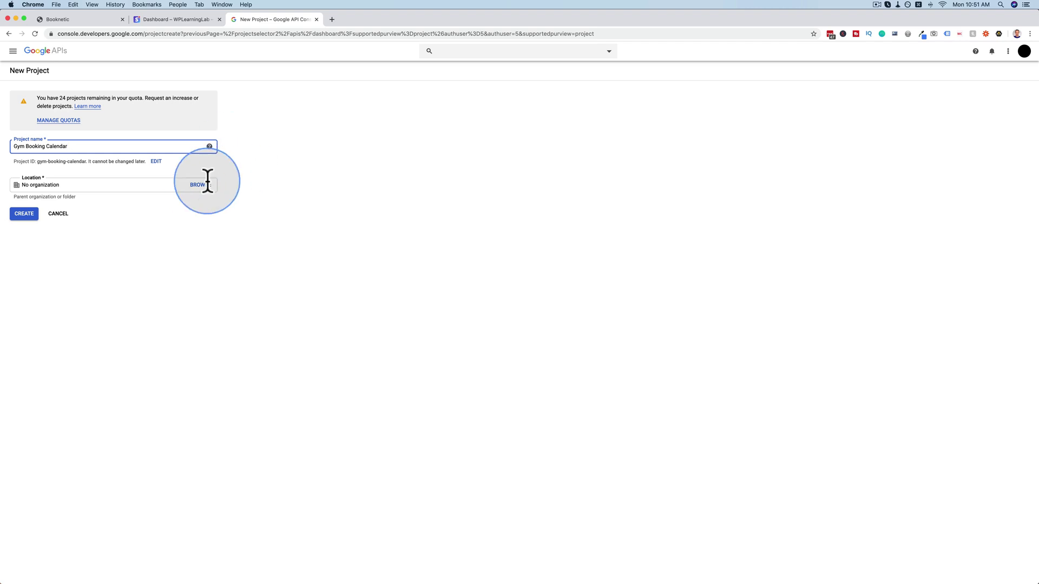
left_click(199, 185)
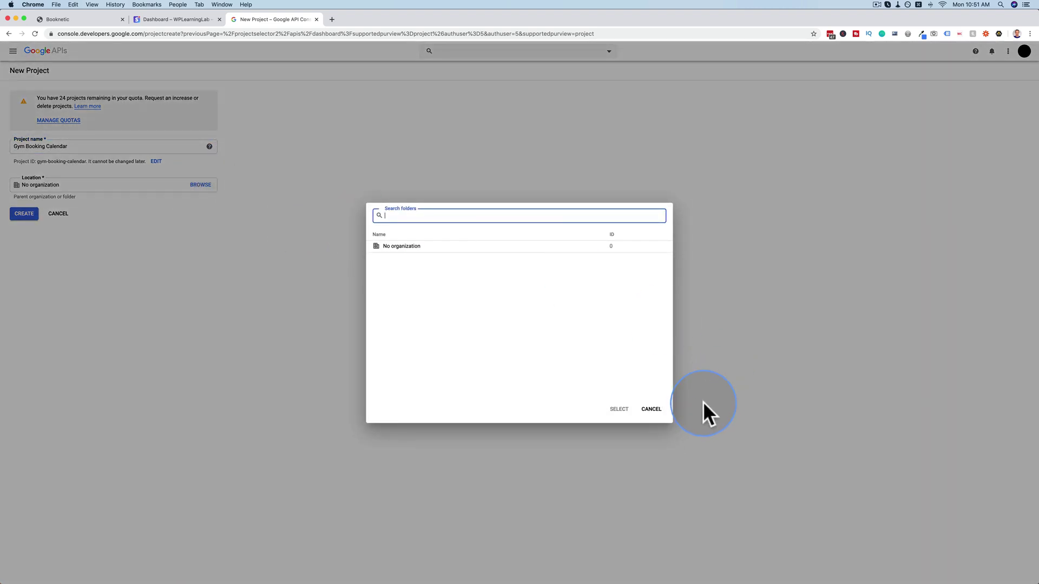
left_click(651, 410)
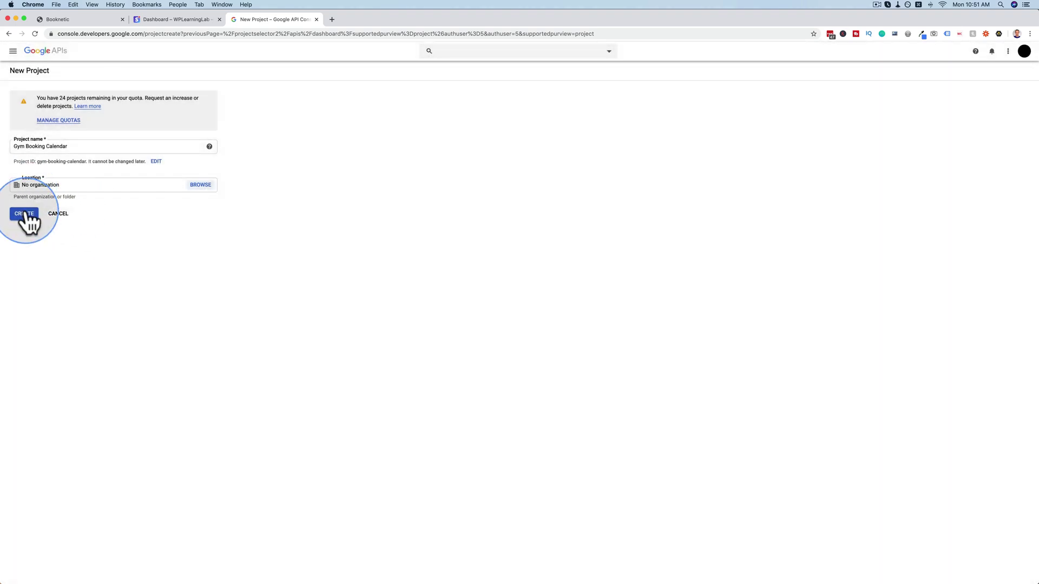
left_click(25, 213)
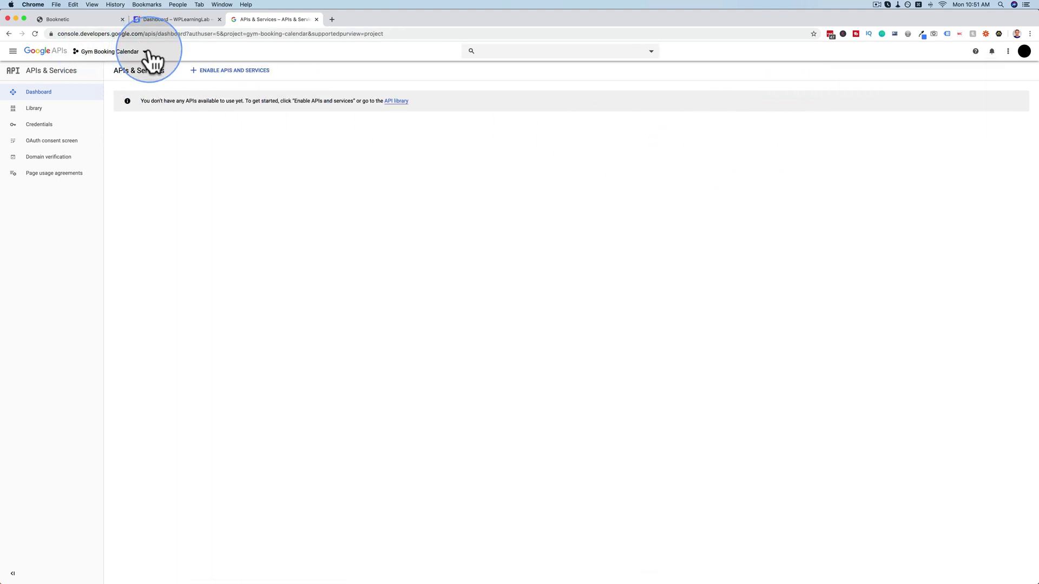
Search the API library for 'calendar' and enable the Google Calendar API.
left_click(235, 70)
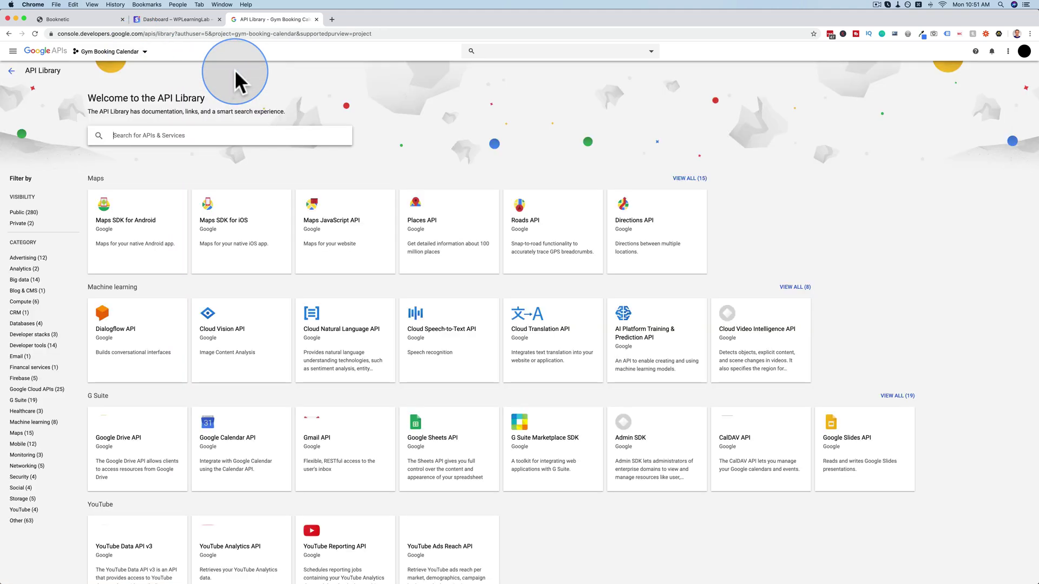
type("ca")
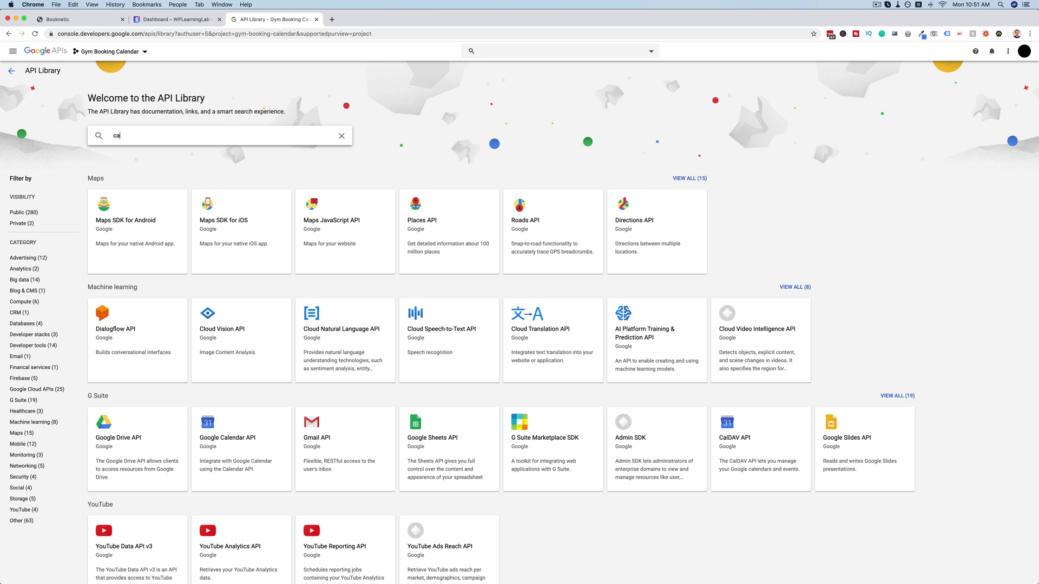
type("lend")
key("BackSpace")
type("ndar")
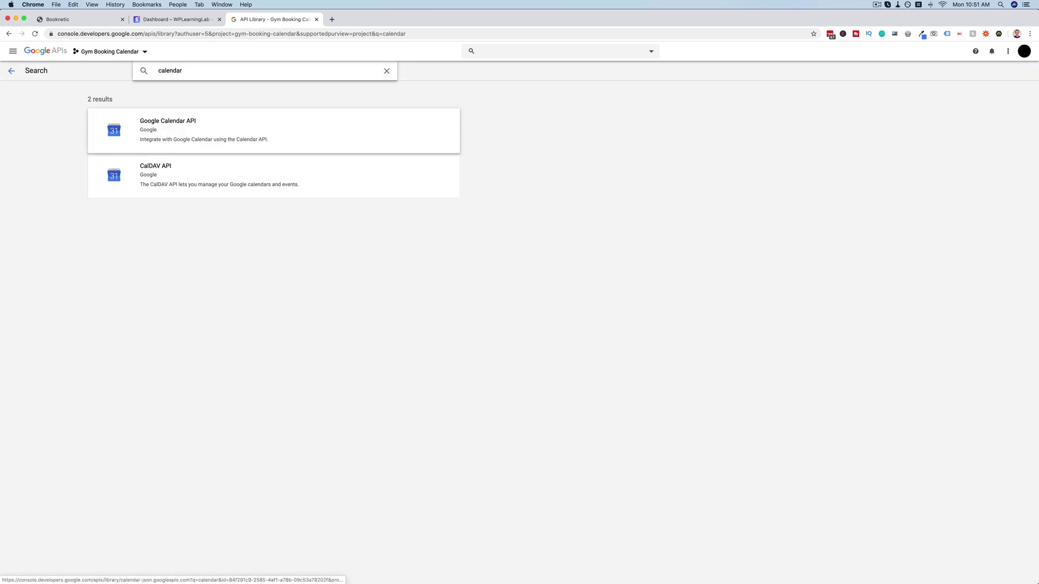
left_click(222, 136)
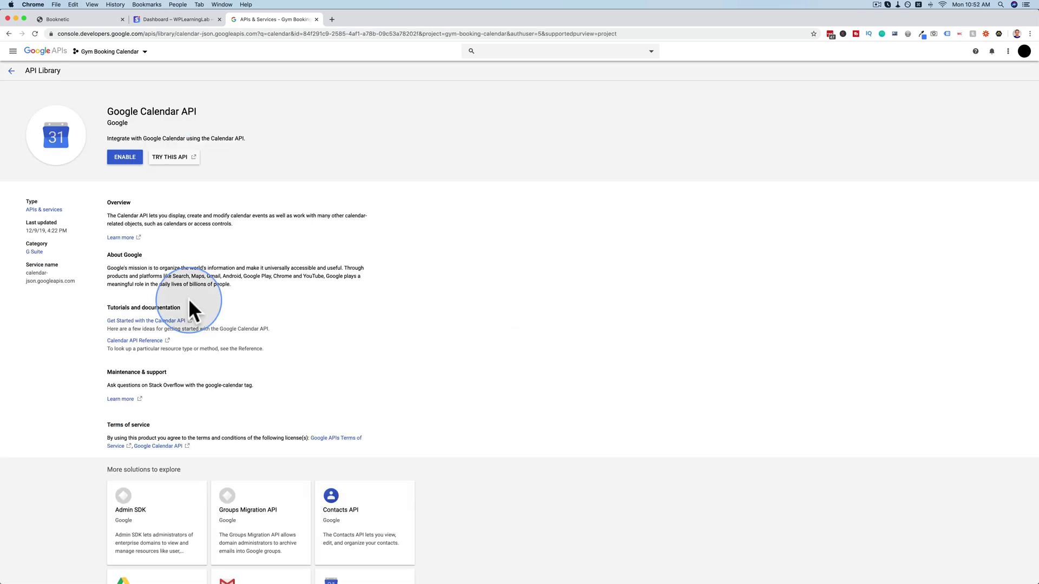
left_click(122, 158)
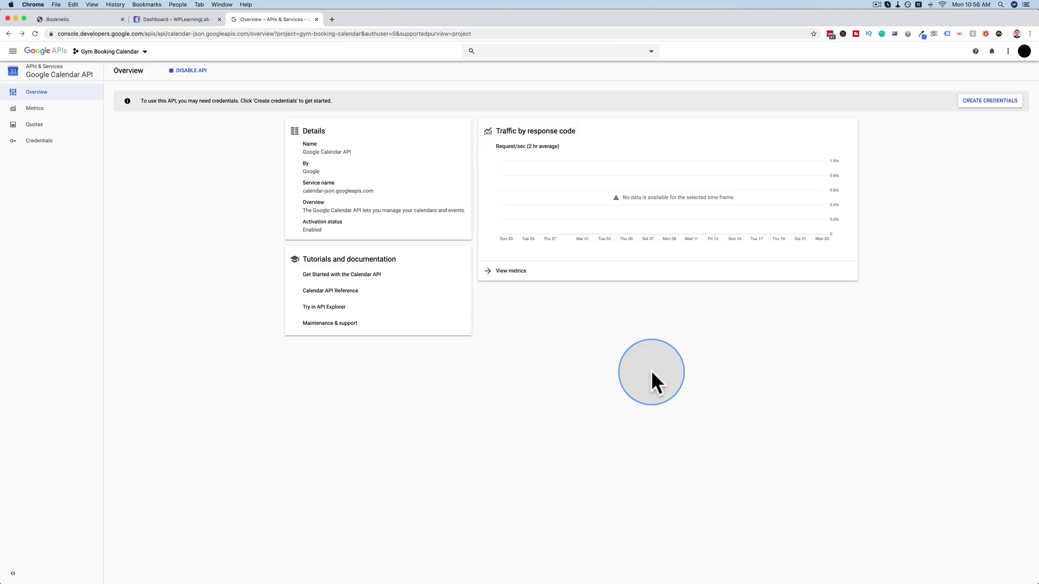
key("super+equal")
key("super+equal")
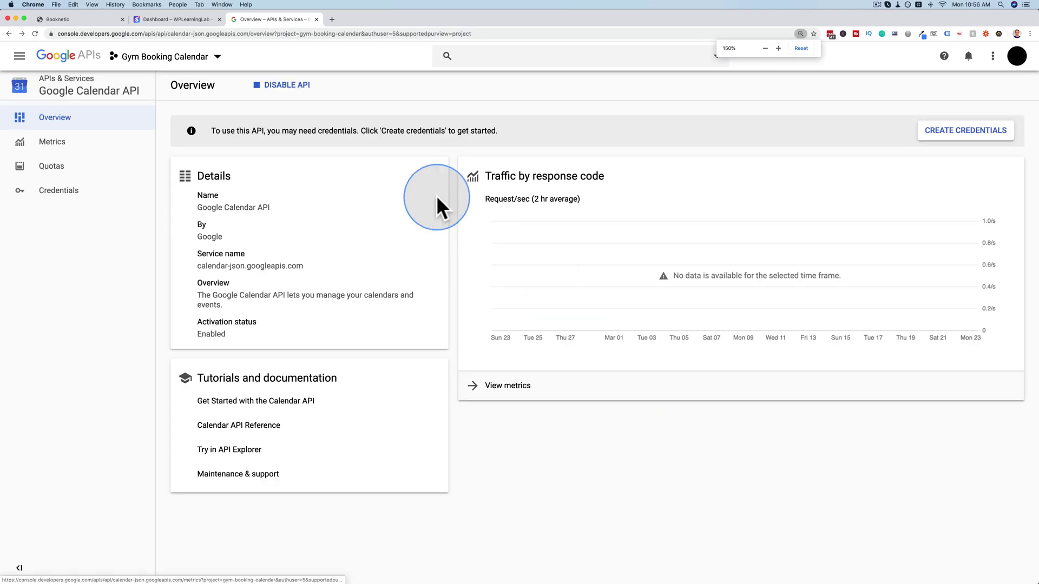
Set the credentials wizard to Google Calendar API, Web browser (Javascript) and User data.
left_click(965, 131)
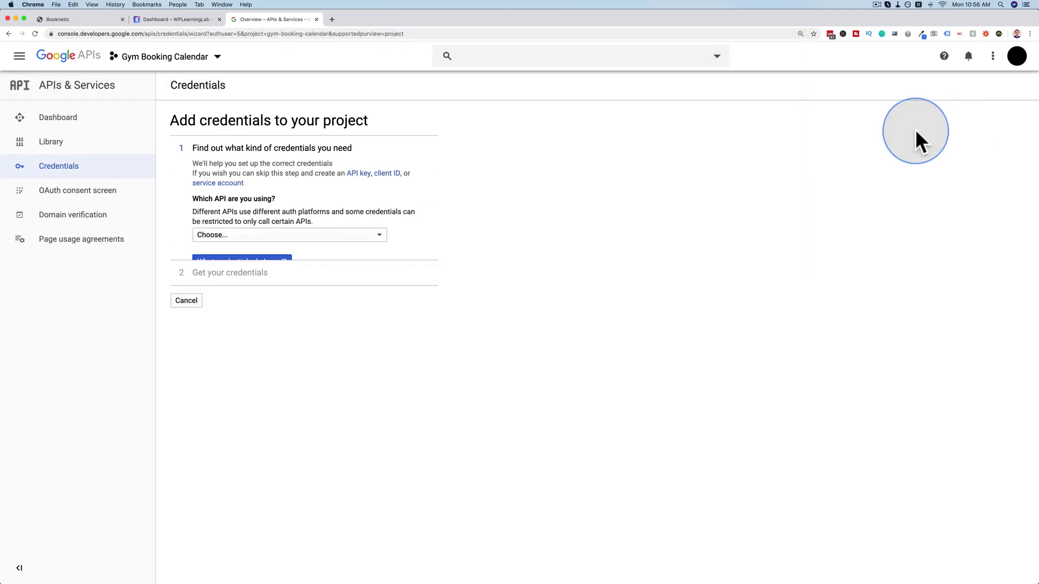
left_click(226, 238)
left_click(218, 238)
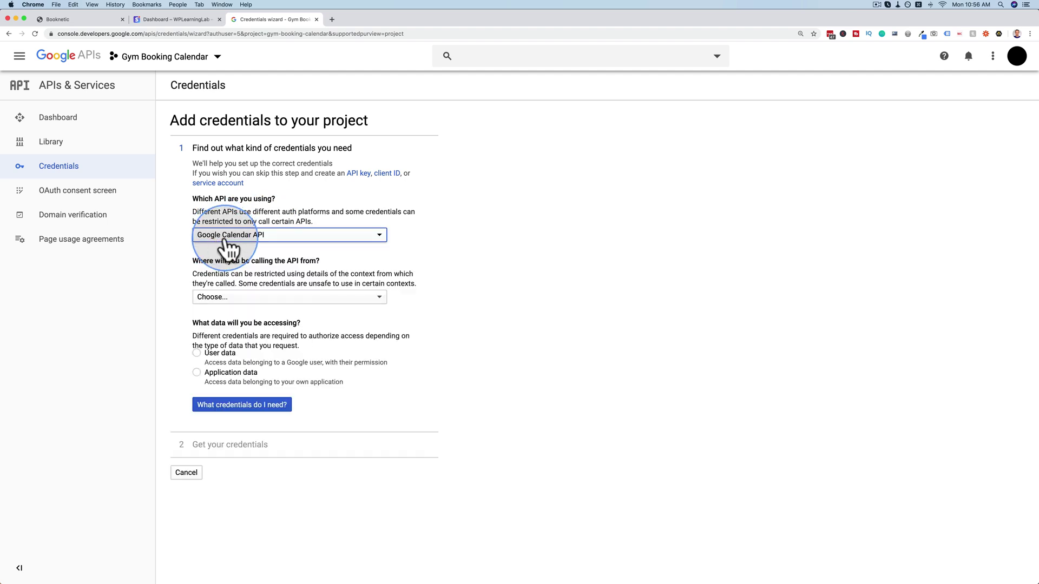
left_click(242, 298)
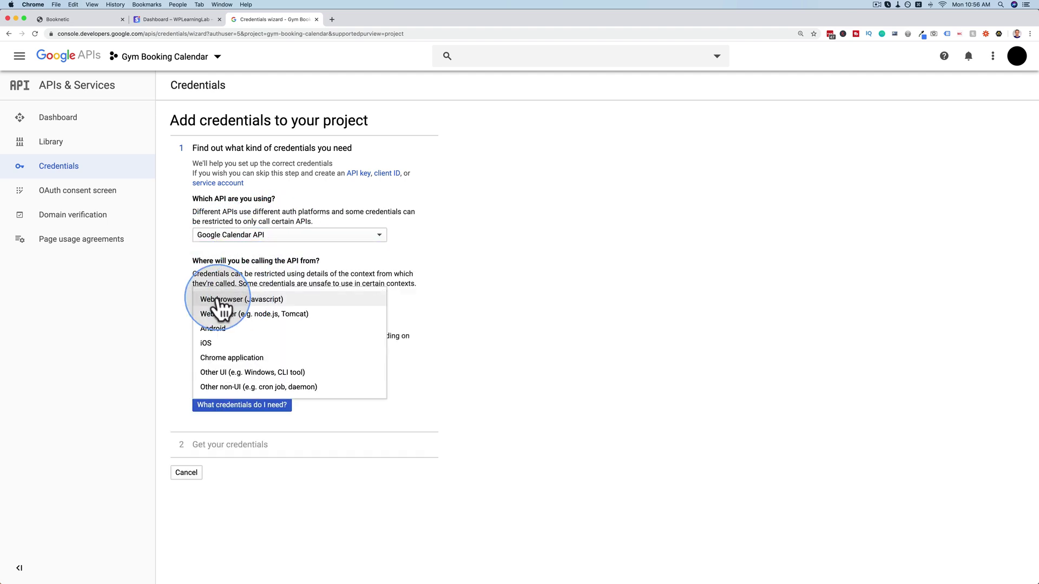
left_click(219, 300)
left_click(197, 354)
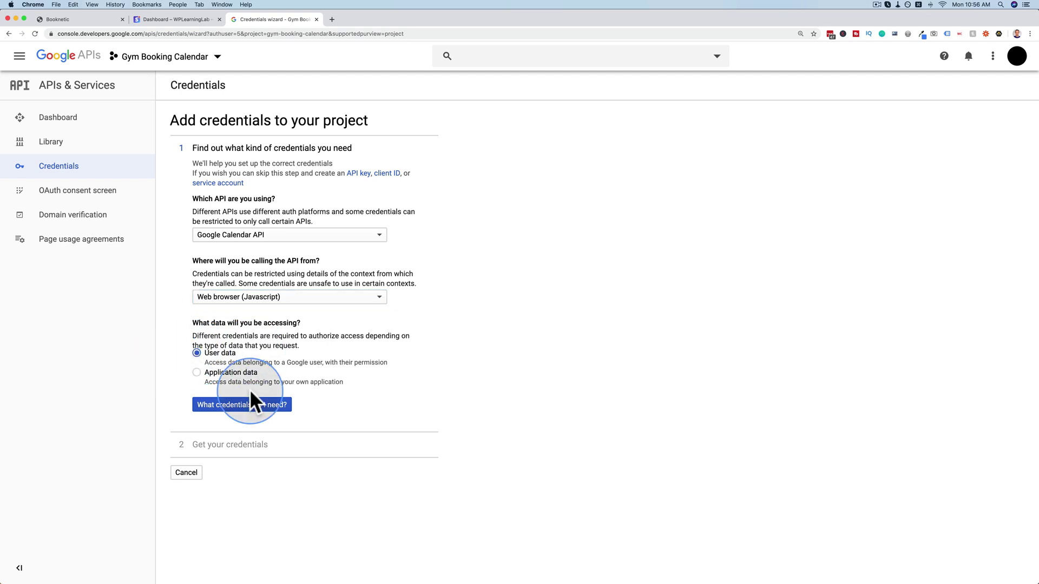
left_click(247, 406)
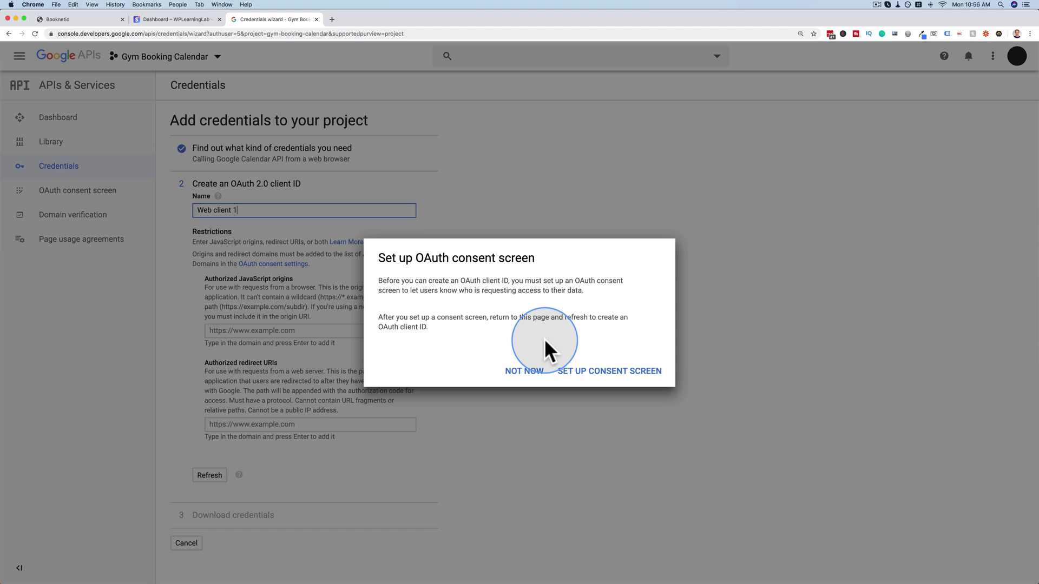
Begin the OAuth consent screen under the other Google account in the Gym Booking Calendar project.
left_click(623, 382)
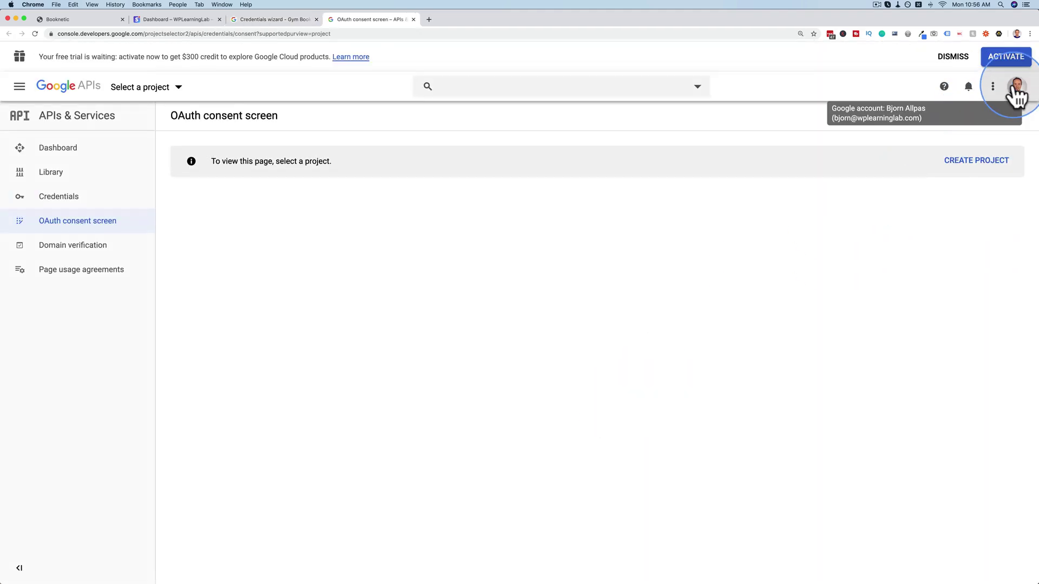
left_click(1016, 89)
scroll(855, 313, "down", 2)
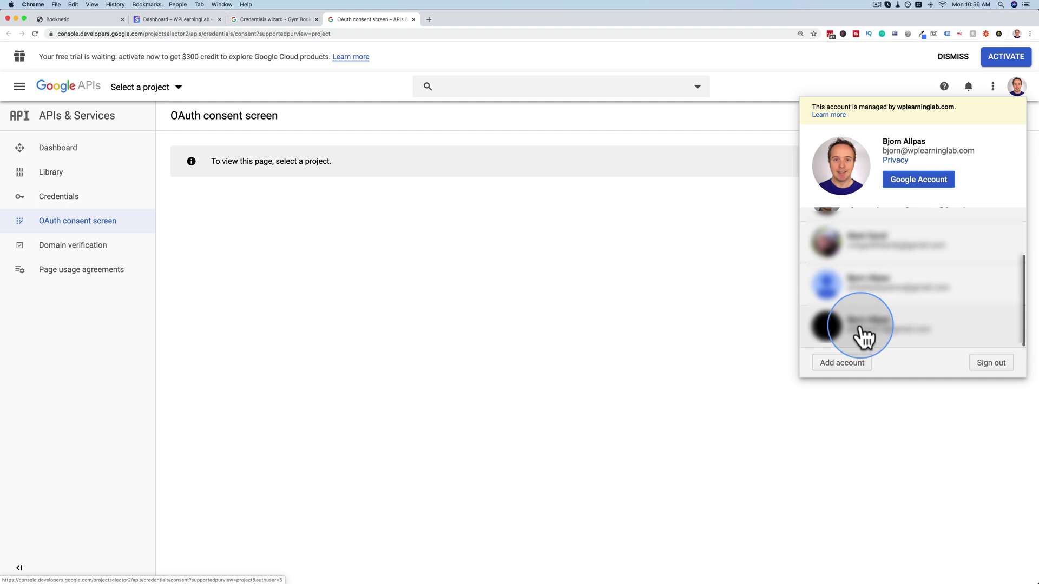
left_click(862, 339)
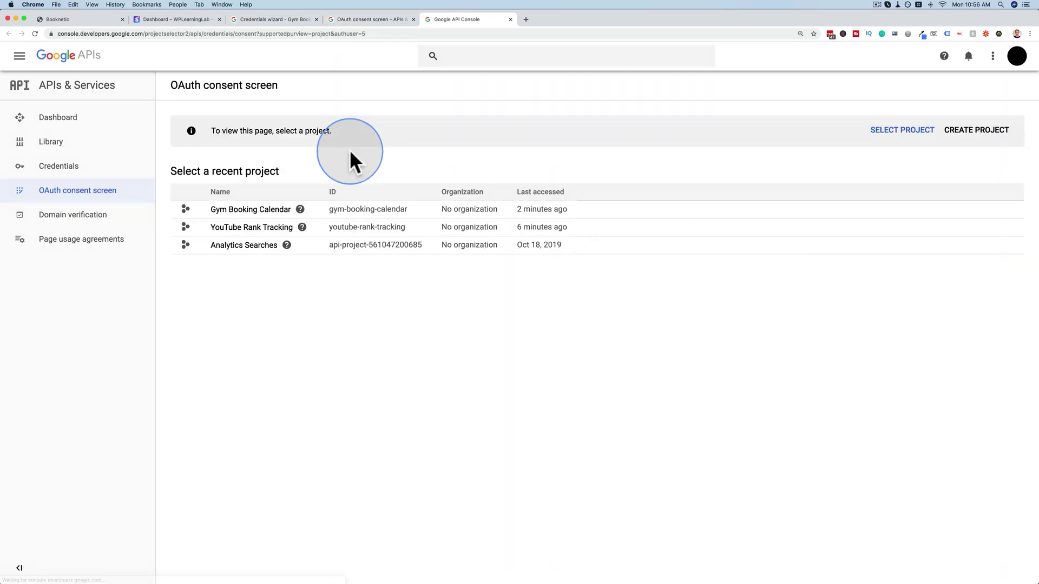
left_click(254, 212)
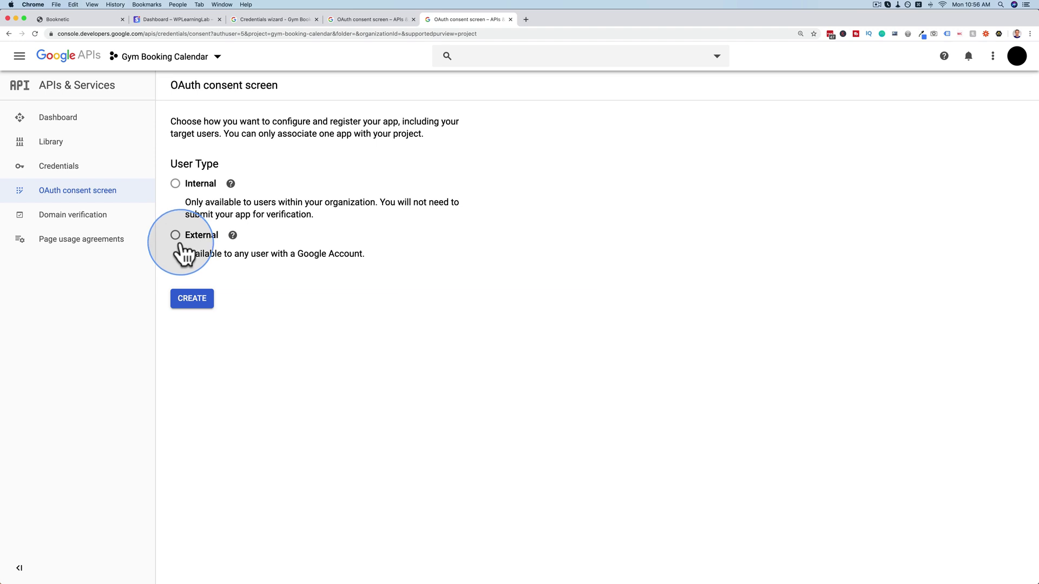
Create an External consent screen and enter Gym Booking as the application name.
left_click(182, 245)
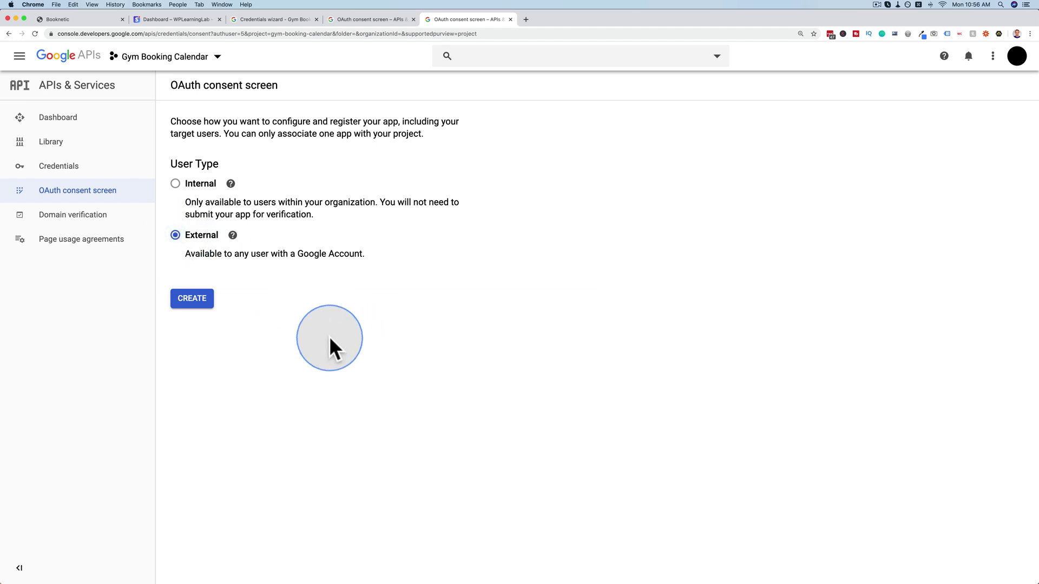
left_click(193, 300)
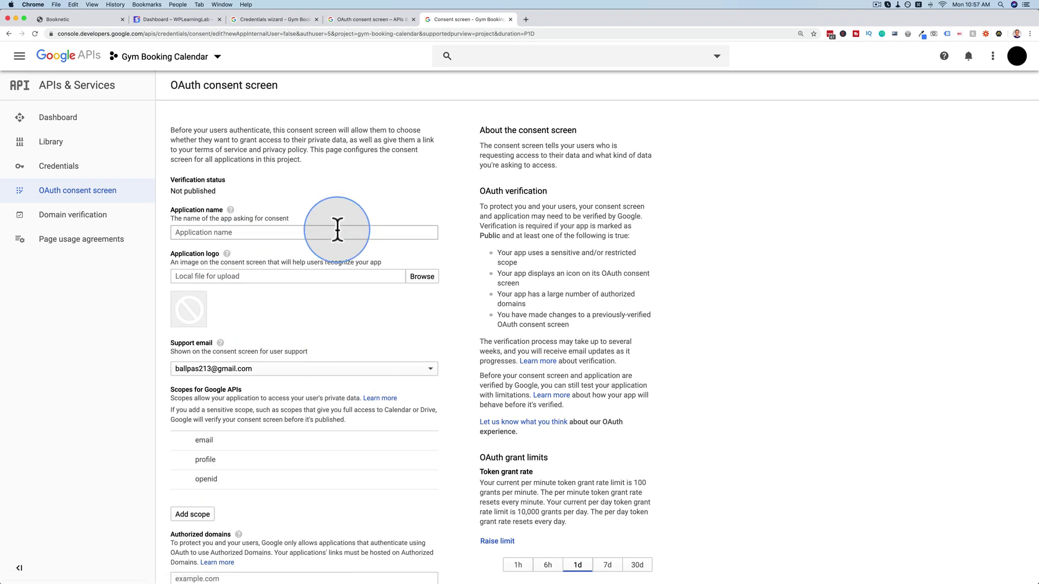
left_click(314, 233)
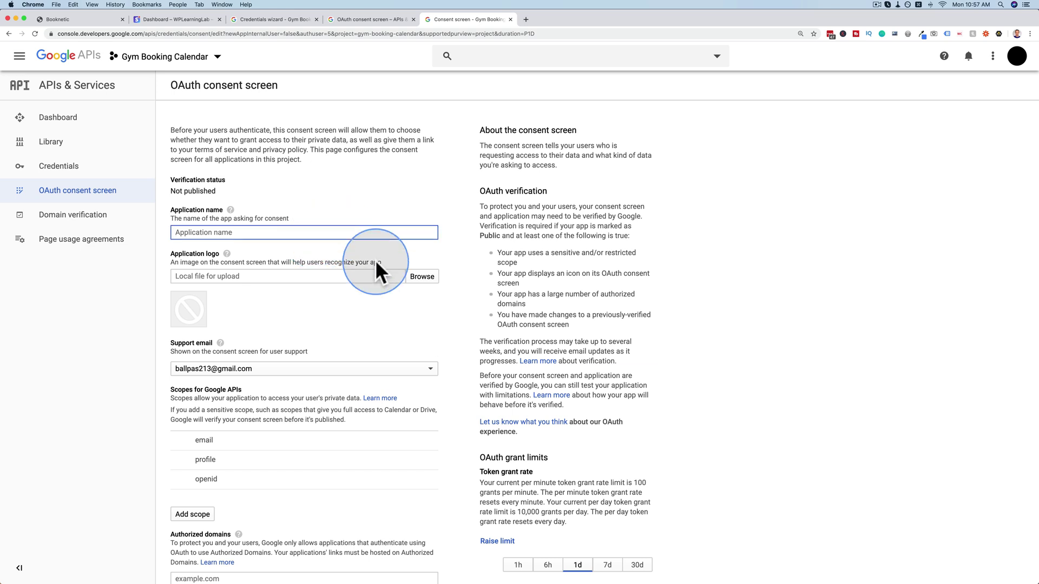
type("Gym Booking")
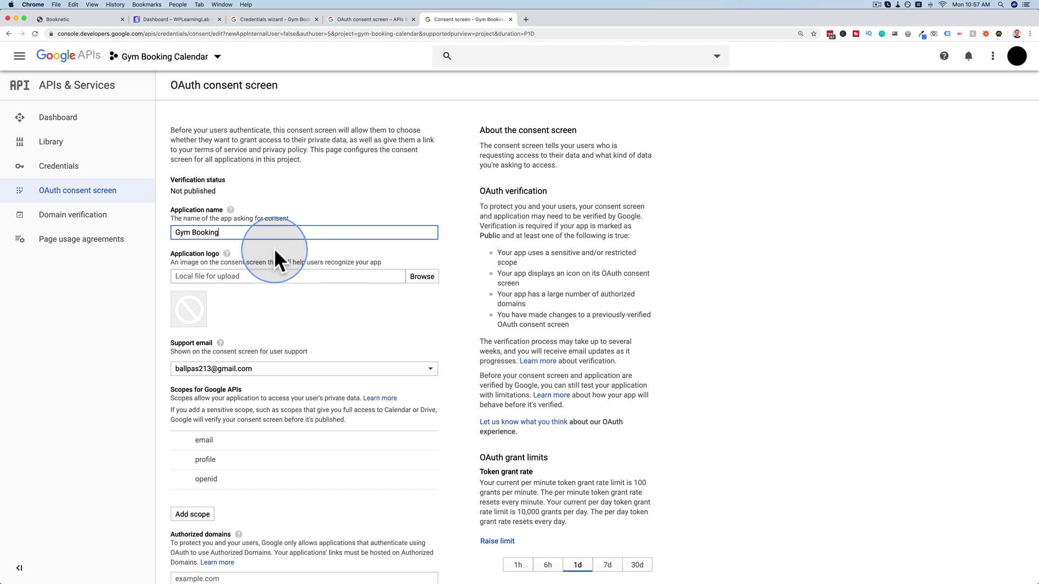
scroll(274, 247, "down", 3)
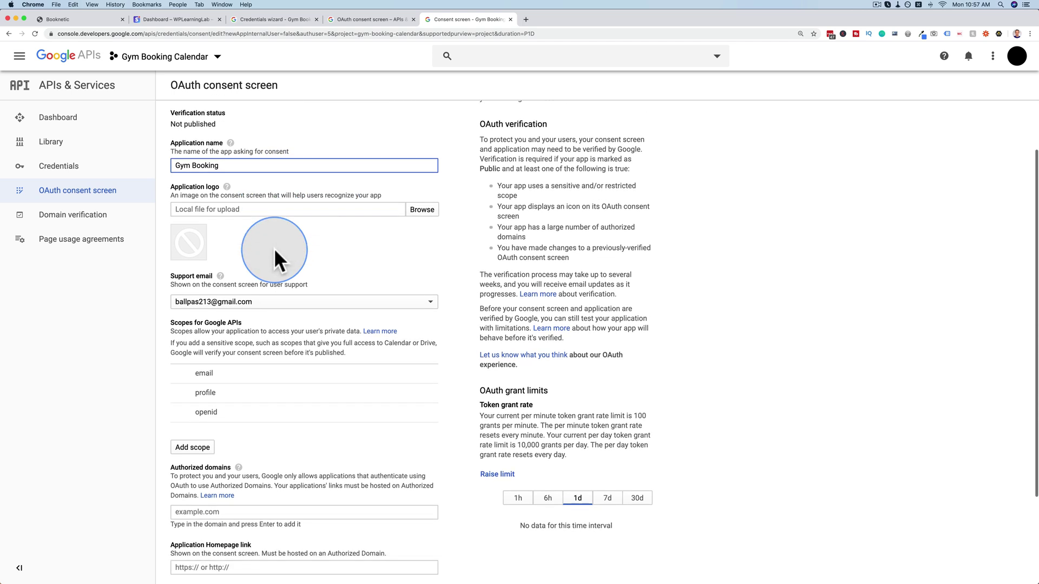
scroll(316, 228, "down", 1)
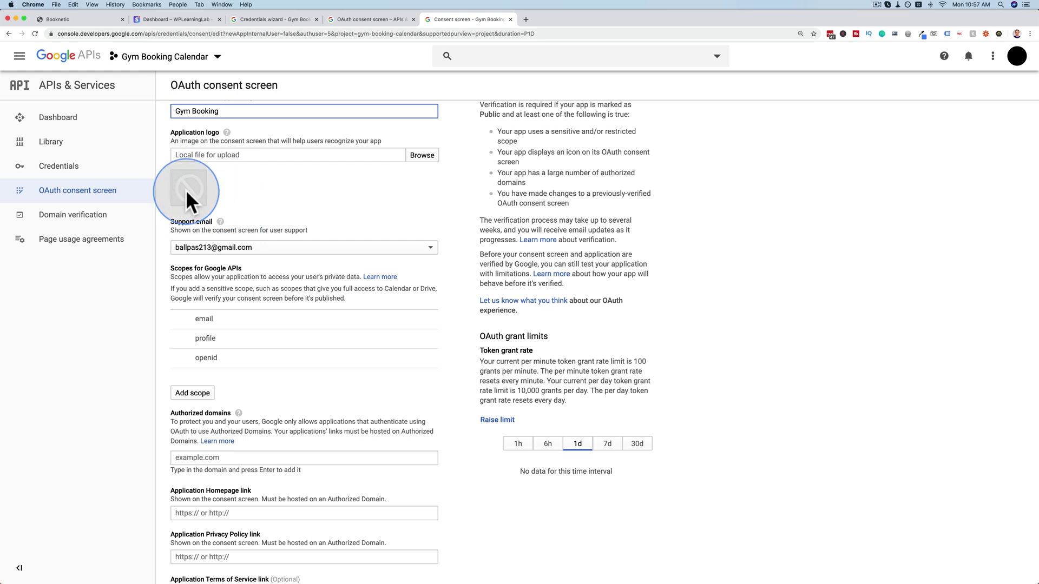
scroll(287, 218, "down", 1)
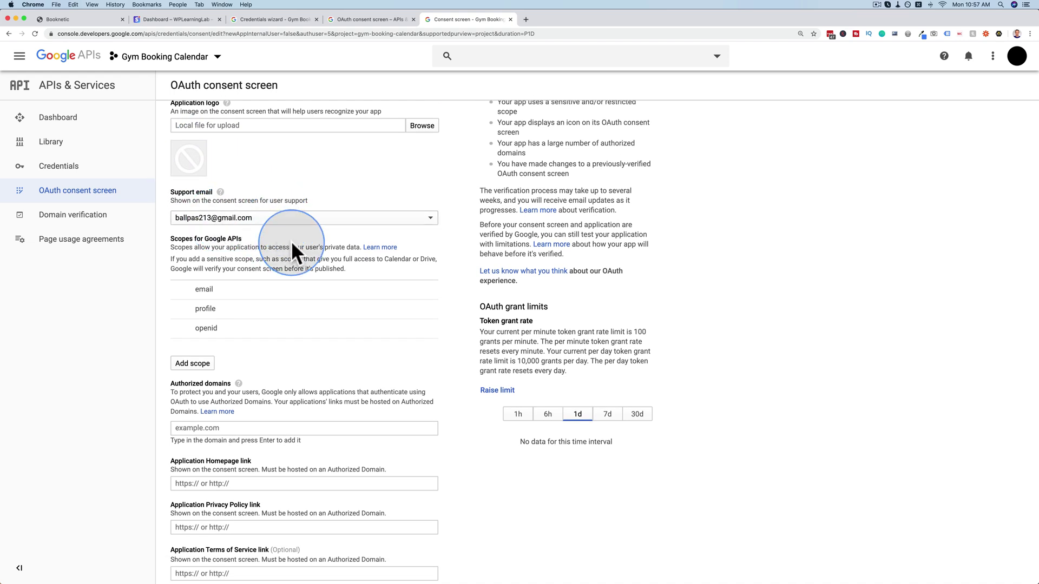
scroll(291, 241, "down", 1)
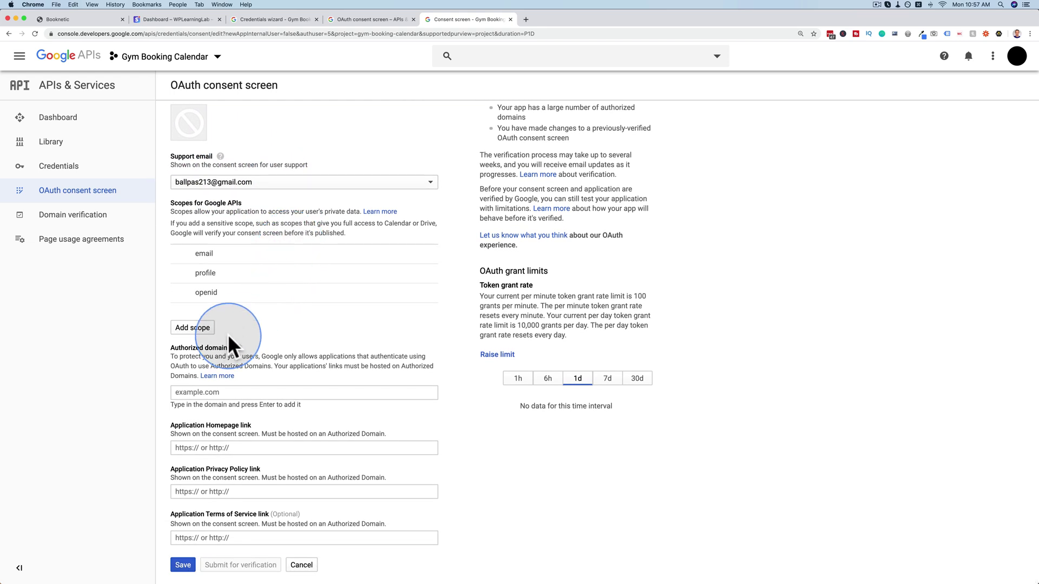
Add thebookingsite.com as an authorized domain.
left_click(221, 391)
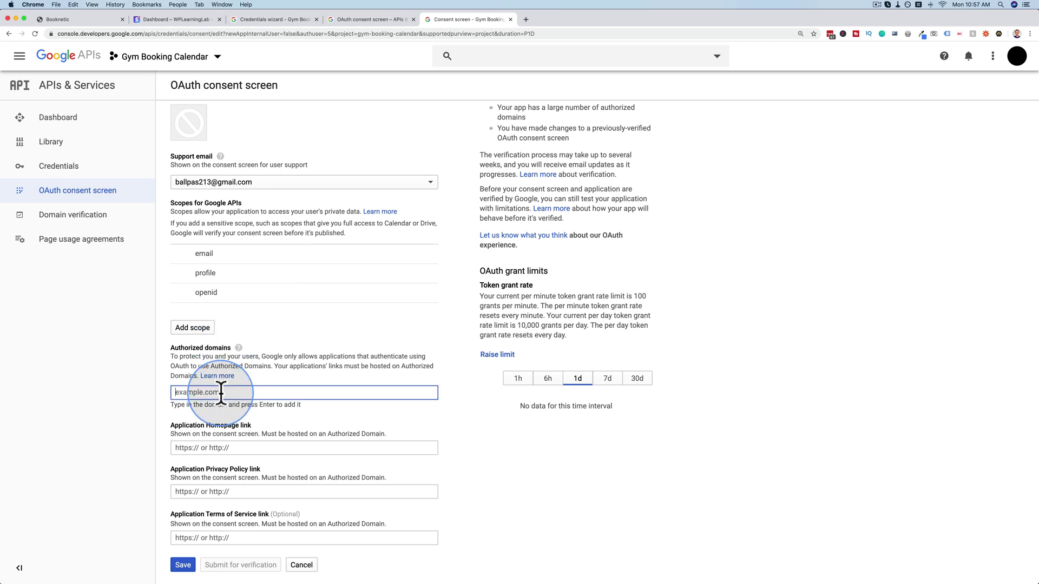
type("http://thebookingsite.com/")
key("Return")
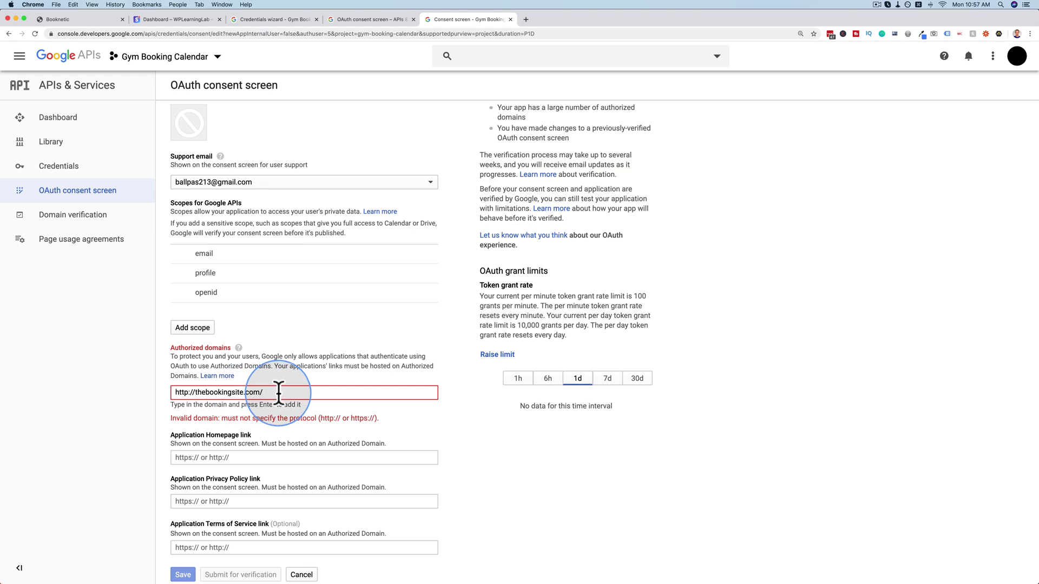
key("BackSpace")
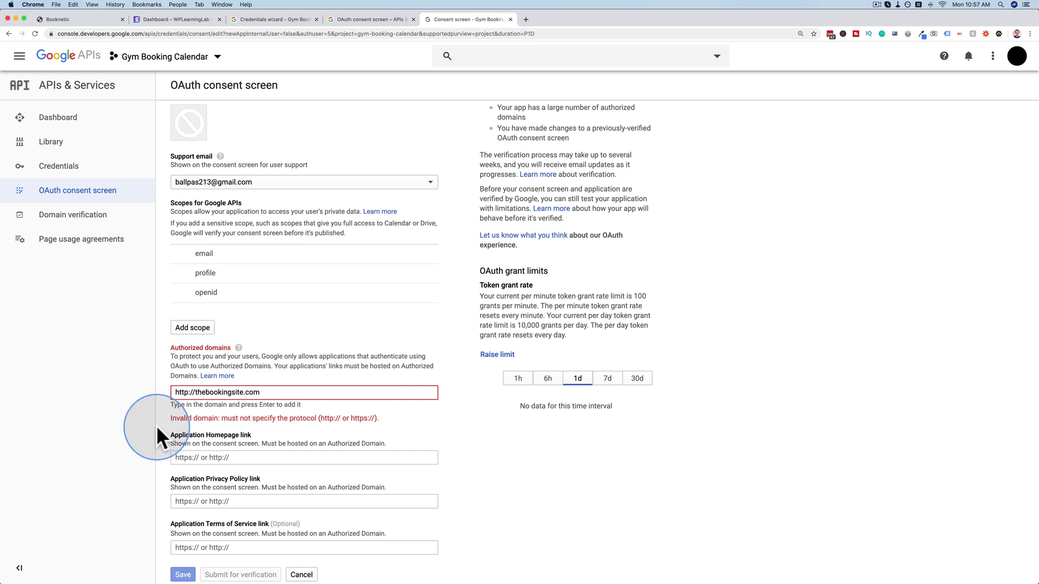
left_click_drag(195, 392, 149, 392)
key("BackSpace")
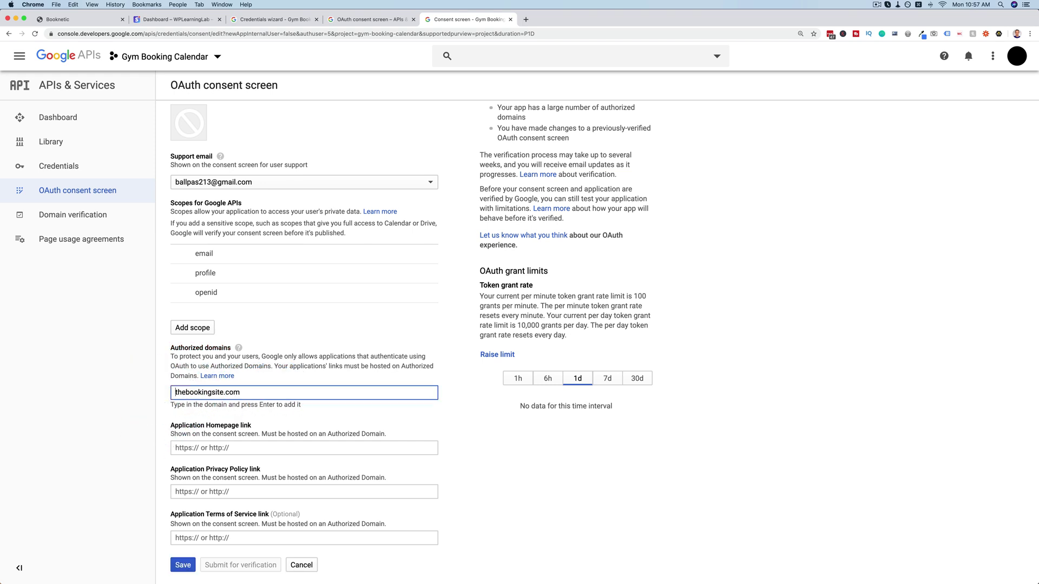
key("super+a")
key("super+c")
left_click(212, 447)
key("super+v")
scroll(163, 455, "down", 1)
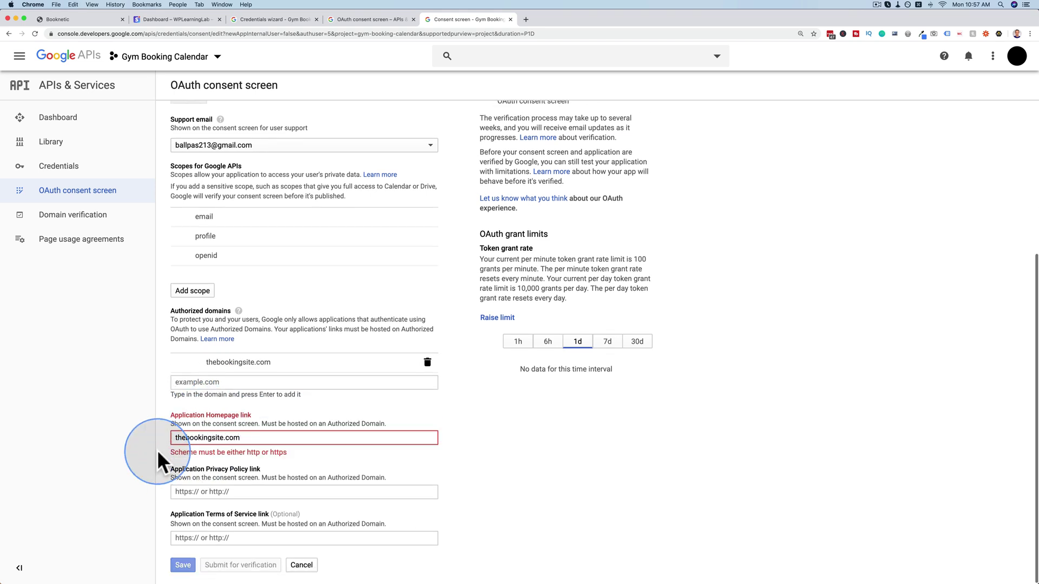
type("http://")
left_click_drag(261, 448, 144, 446)
key("cmd+c")
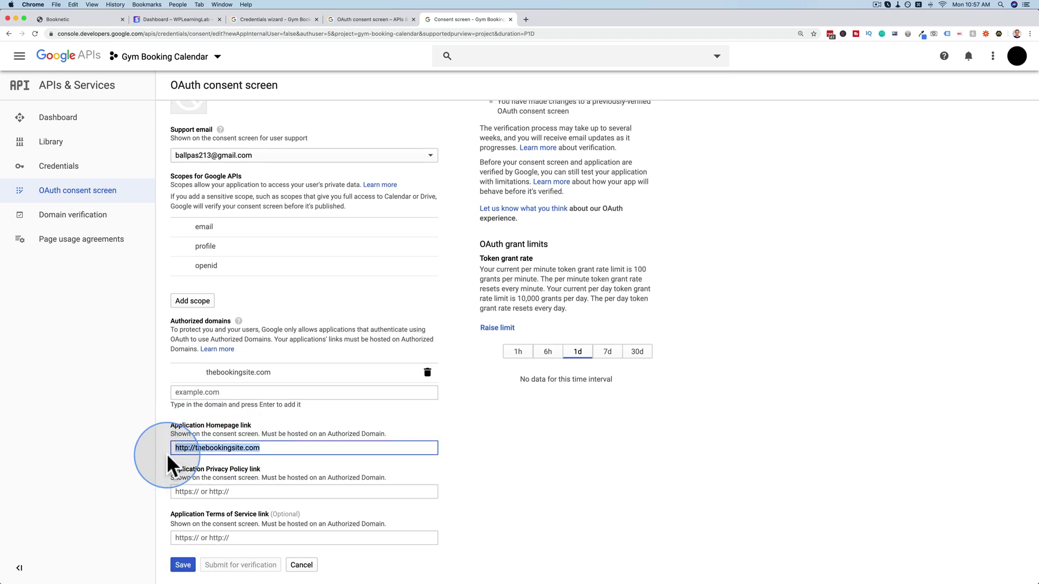
left_click(193, 493)
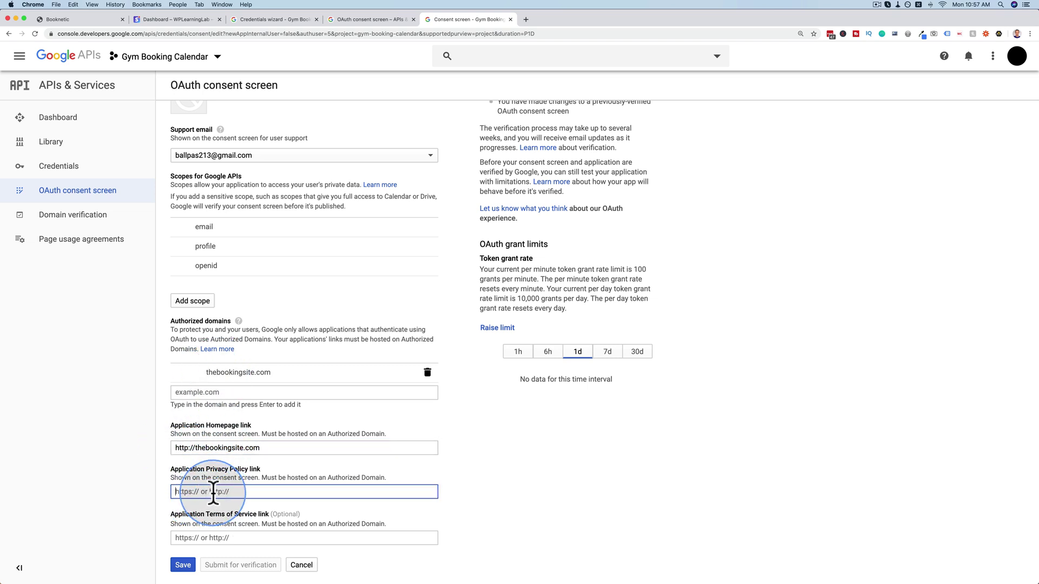
key("cmd+v")
left_click(213, 538)
key("cmd+v")
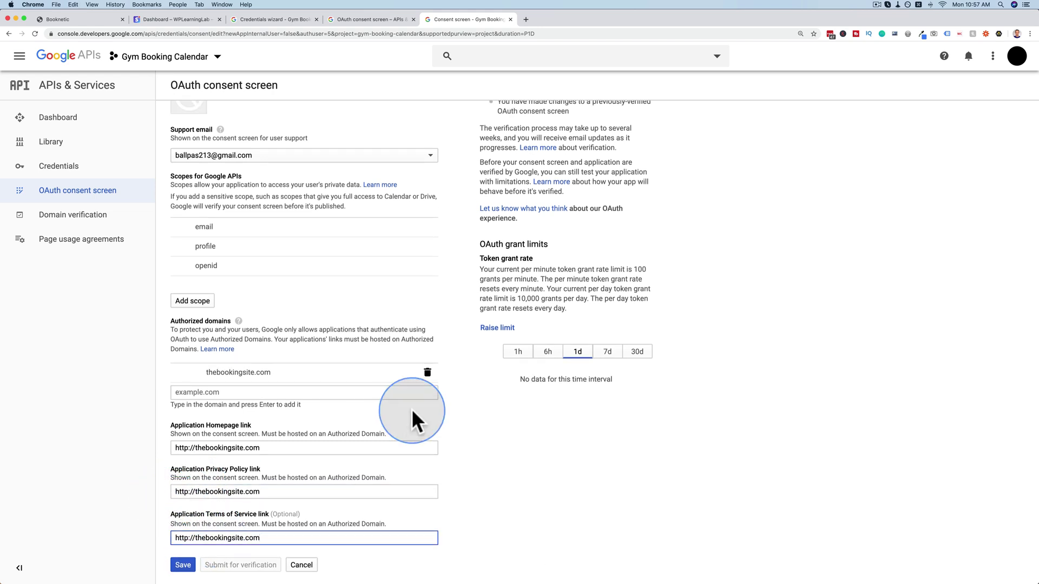
scroll(411, 408, "up", 5)
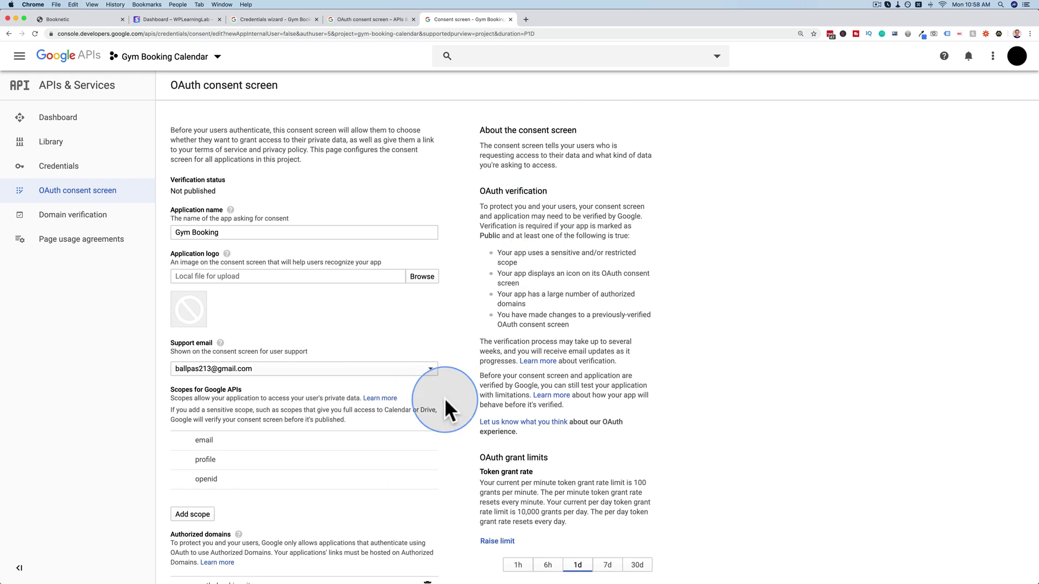
scroll(443, 400, "down", 5)
left_click(184, 565)
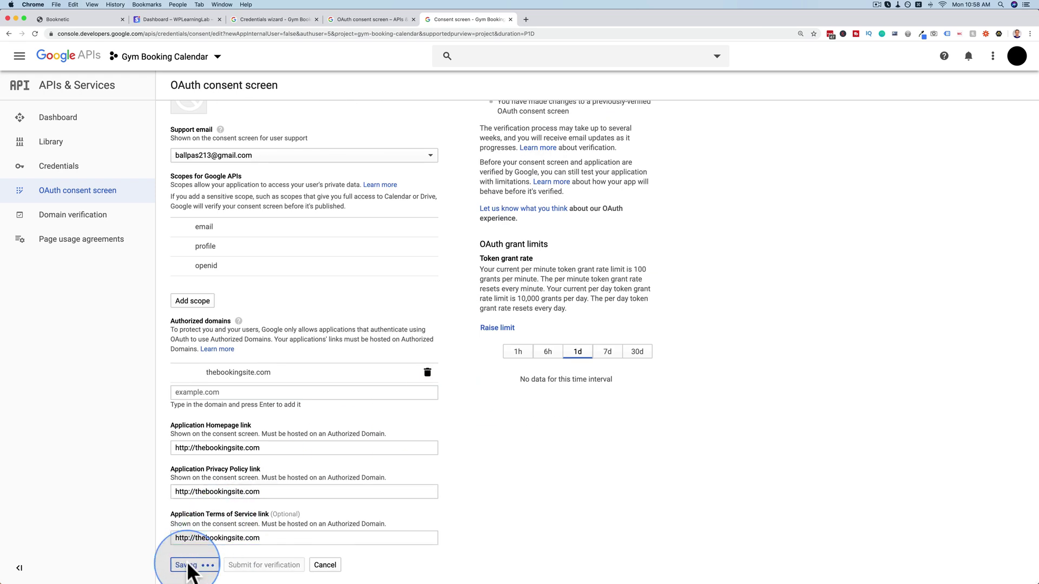
left_click(352, 17)
Name the OAuth client Gym Booking and add the site address as an authorized JavaScript origin.
left_click(294, 18)
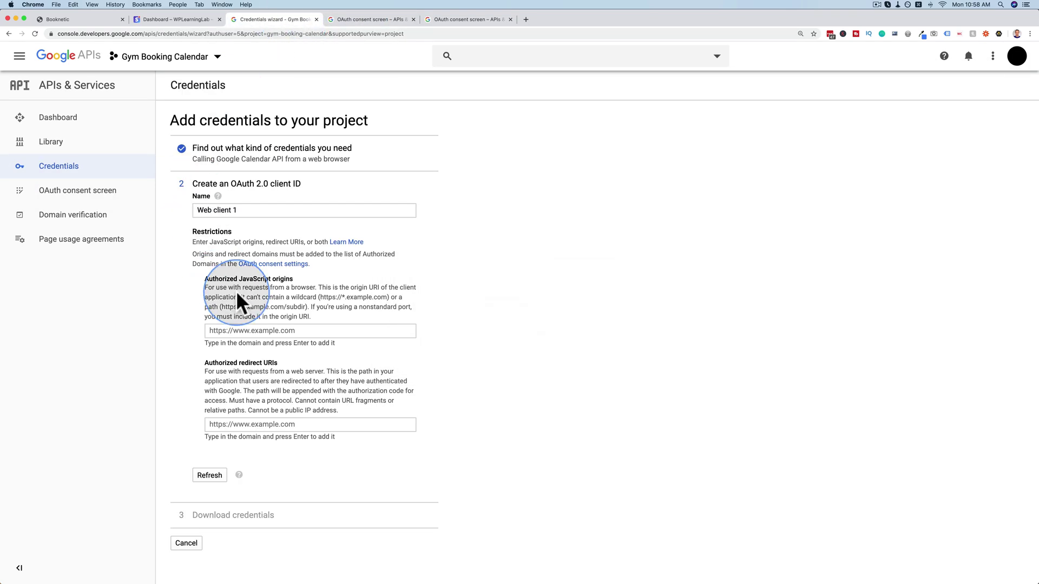
left_click_drag(248, 210, 178, 215)
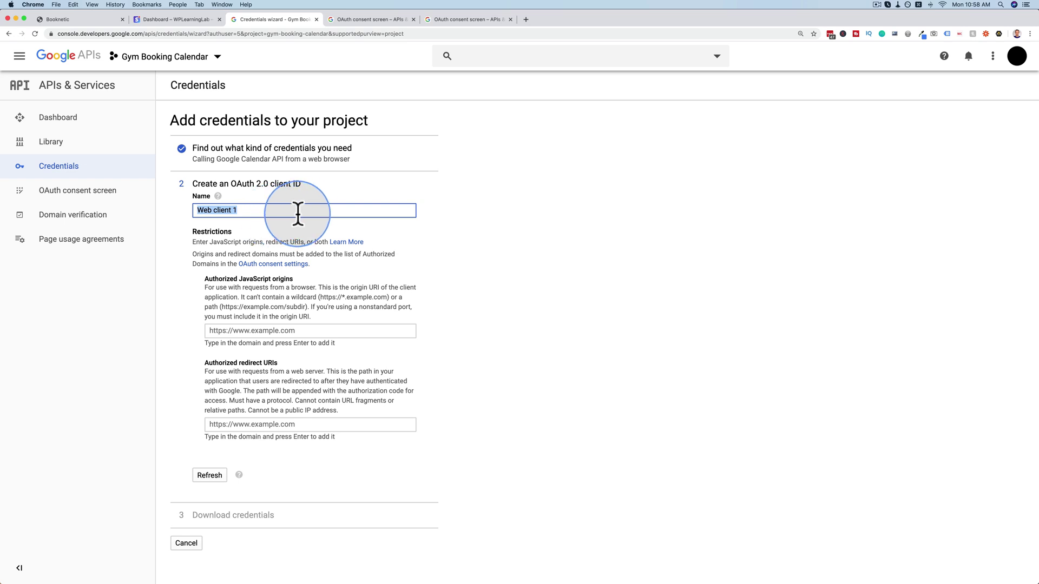
type("Gym")
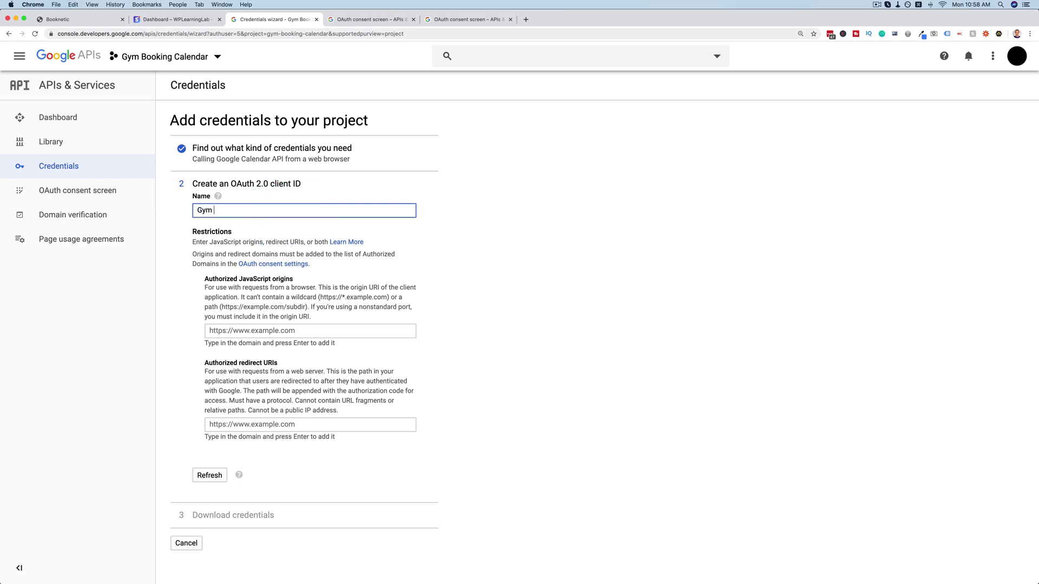
left_click(297, 332)
key("super+v")
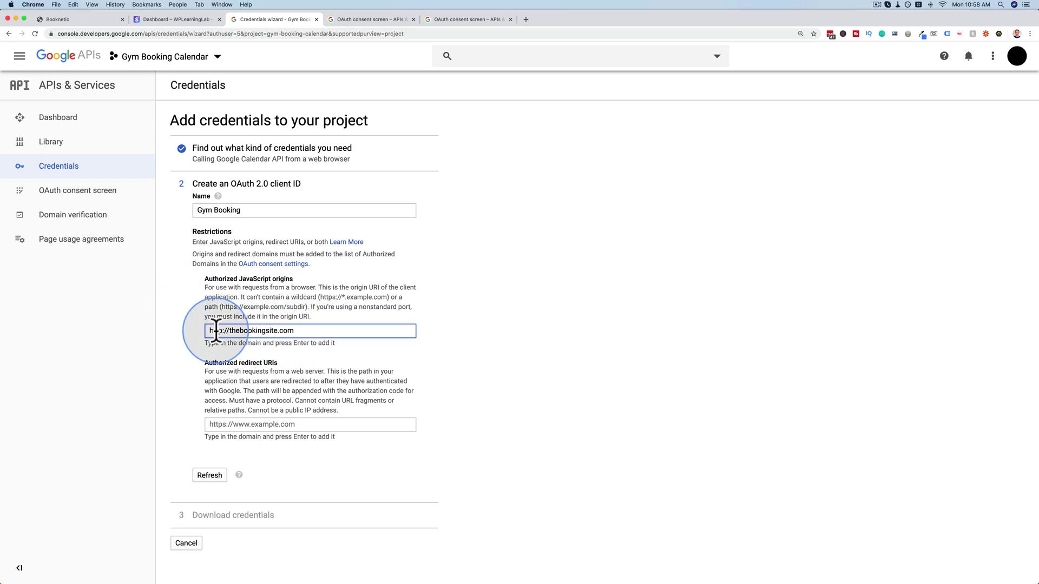
left_click_drag(214, 331, 317, 330)
left_click(283, 424)
key("super+v")
key("Return")
scroll(203, 495, "down", 1)
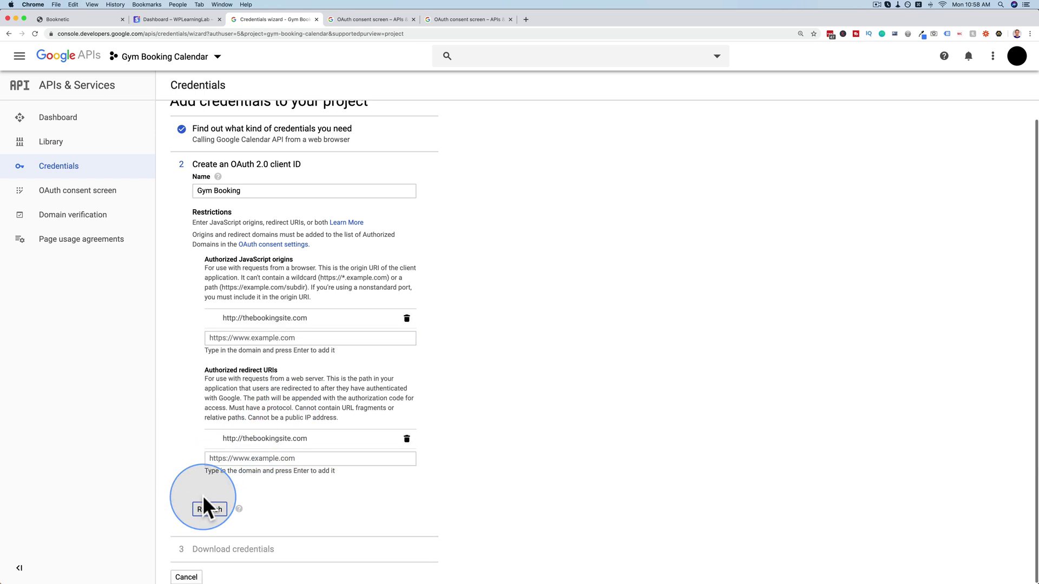
left_click(205, 510)
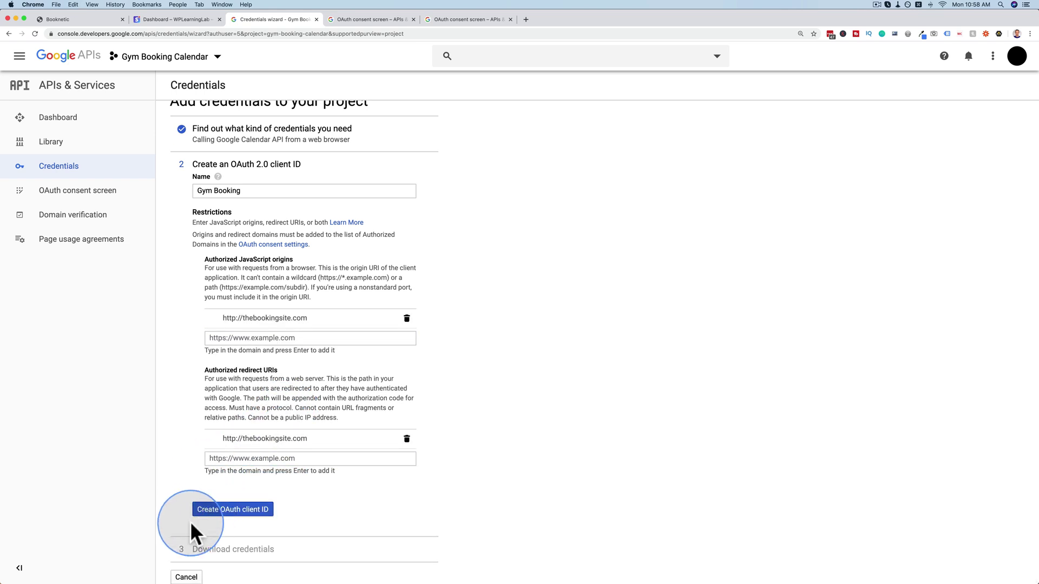
left_click(223, 512)
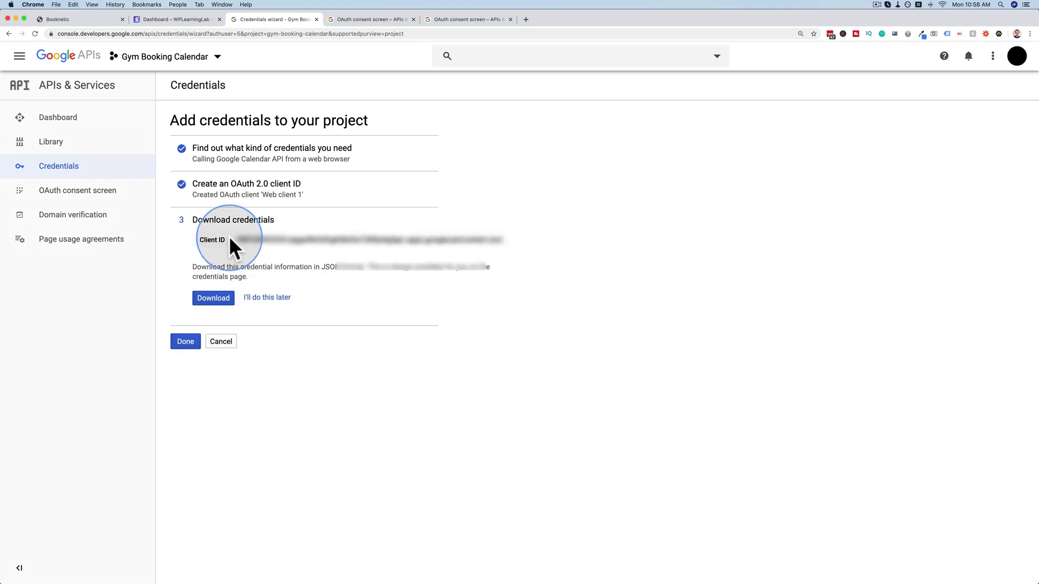
Copy the new Client ID into Booknetic's Google calendar Client ID field.
triple_click(313, 241)
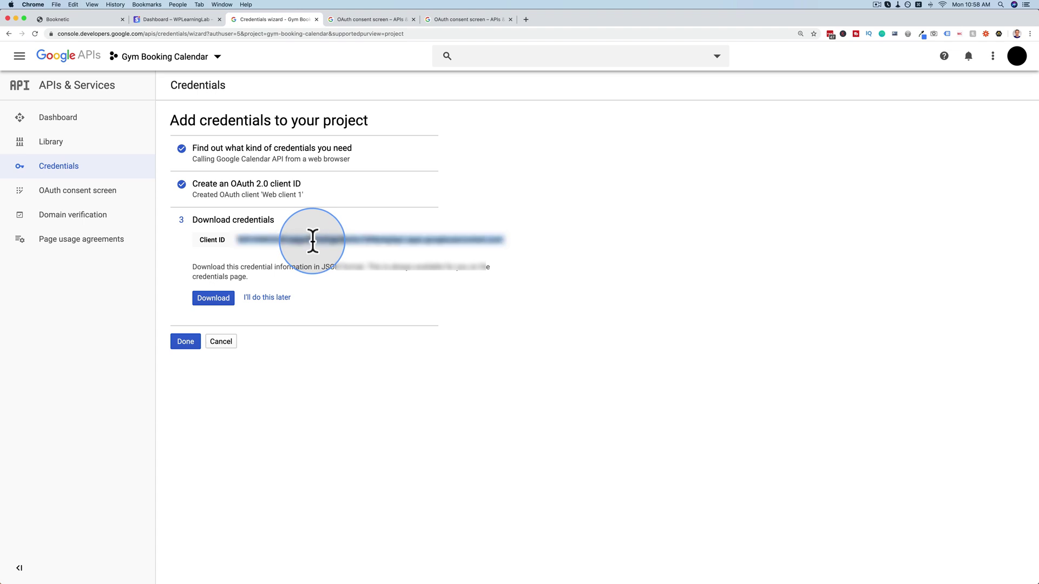
right_click(313, 240)
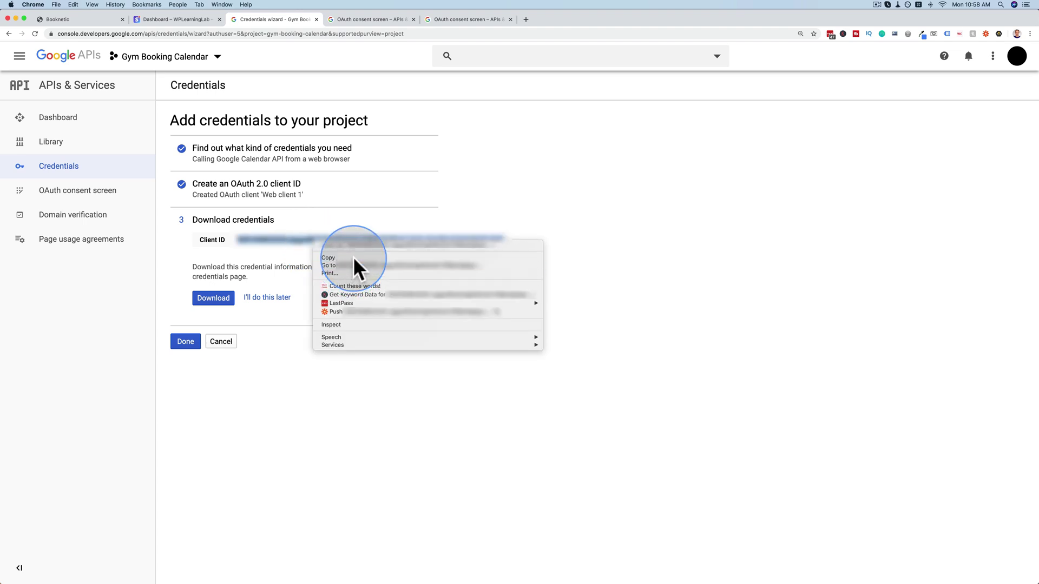
left_click(352, 258)
left_click(103, 19)
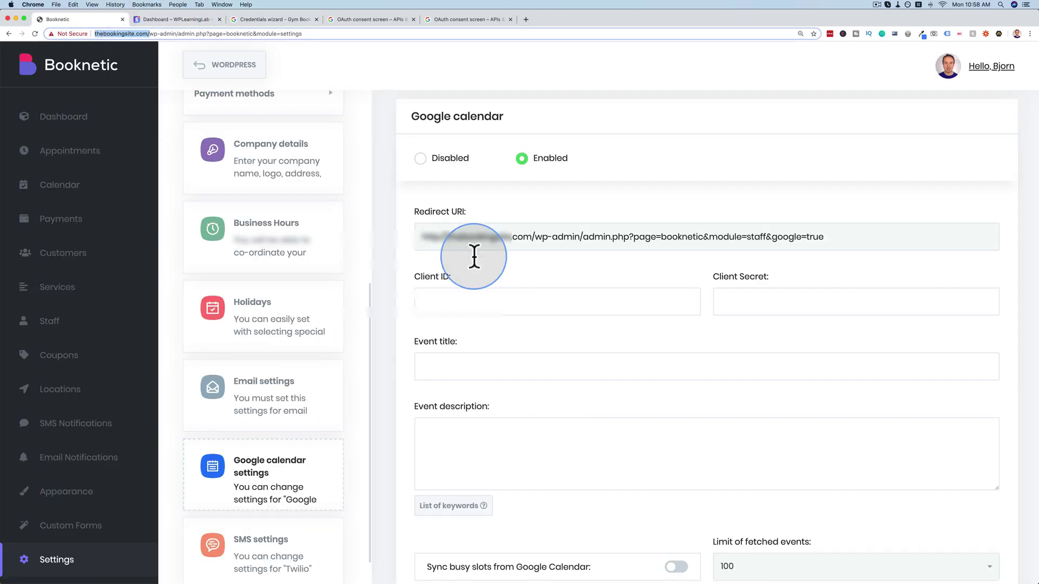
right_click(469, 297)
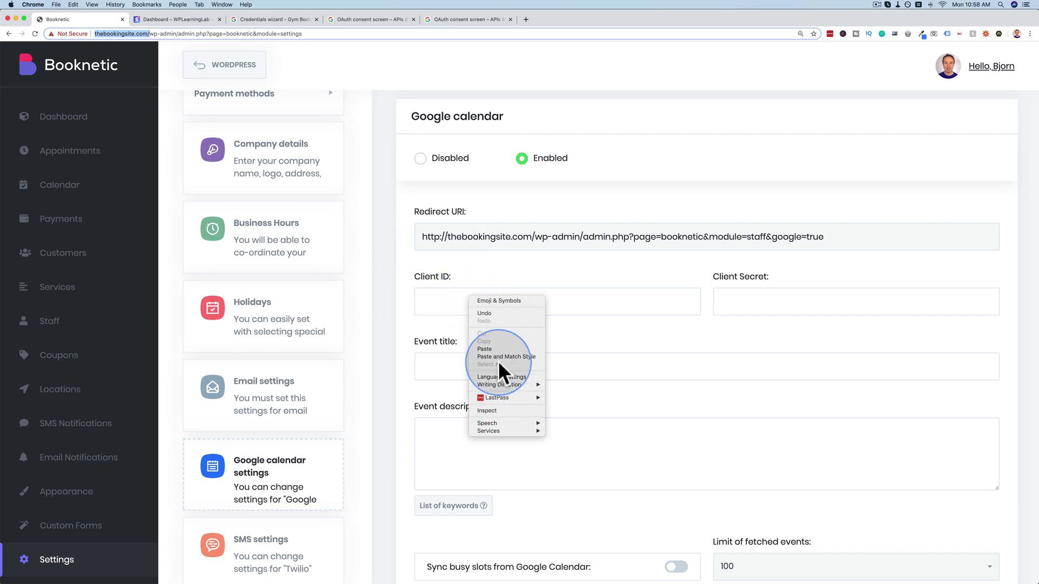
left_click(498, 349)
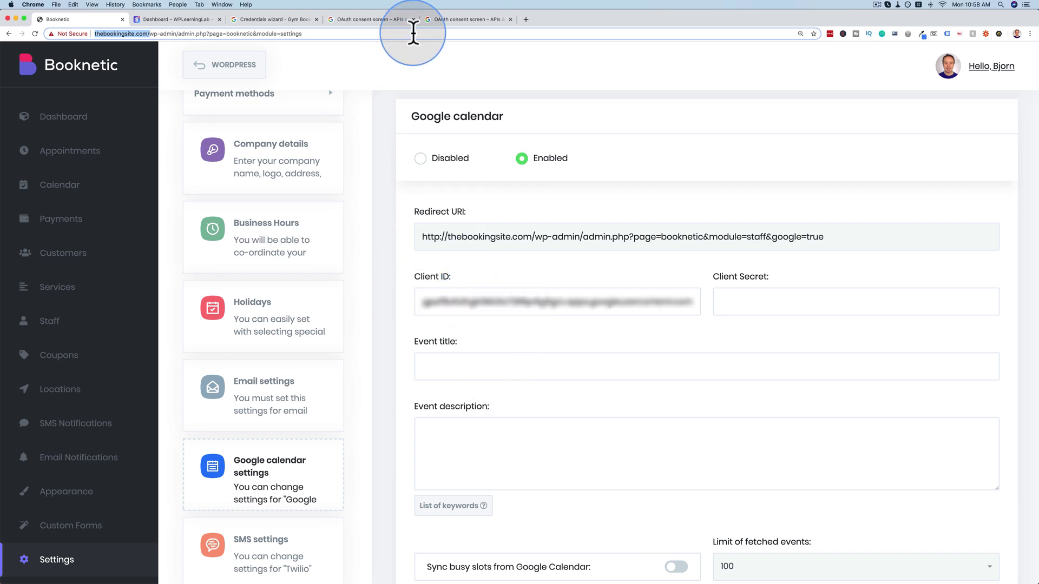
Close the leftover consent-screen tabs and finish the credentials wizard.
left_click(449, 20)
left_click(284, 19)
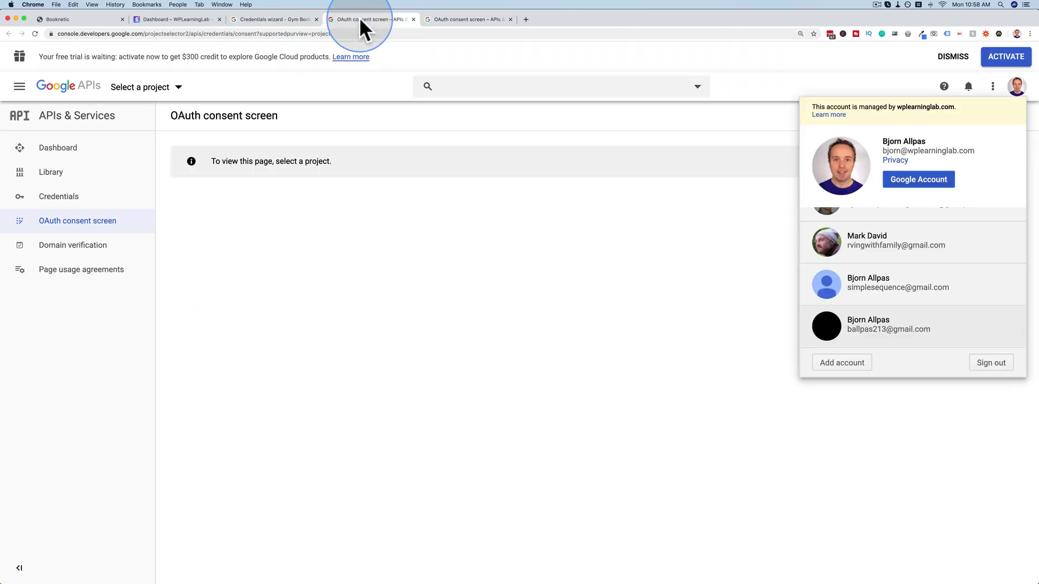
left_click(407, 20)
left_click(413, 19)
left_click(415, 19)
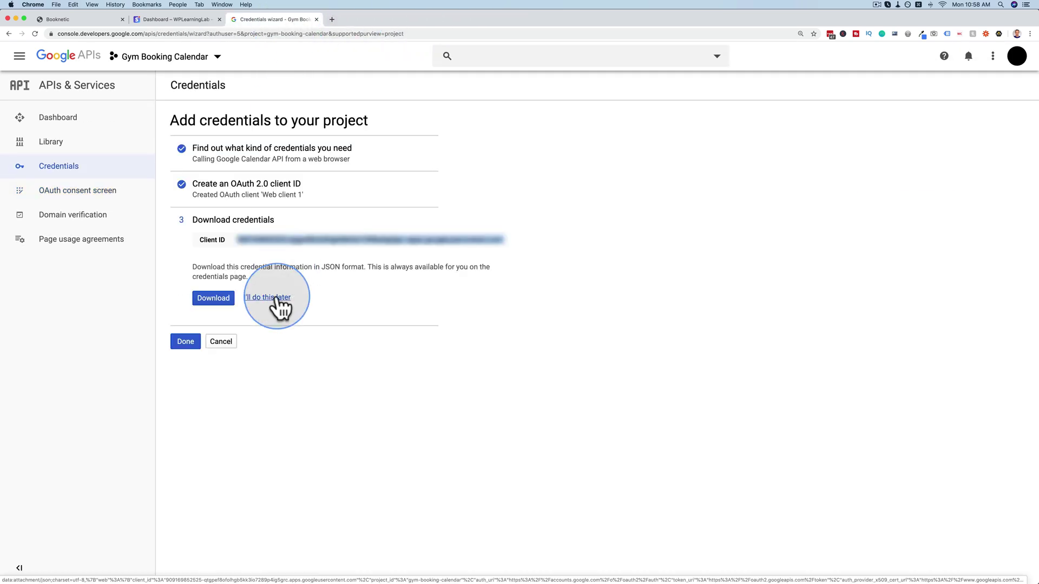
left_click(184, 342)
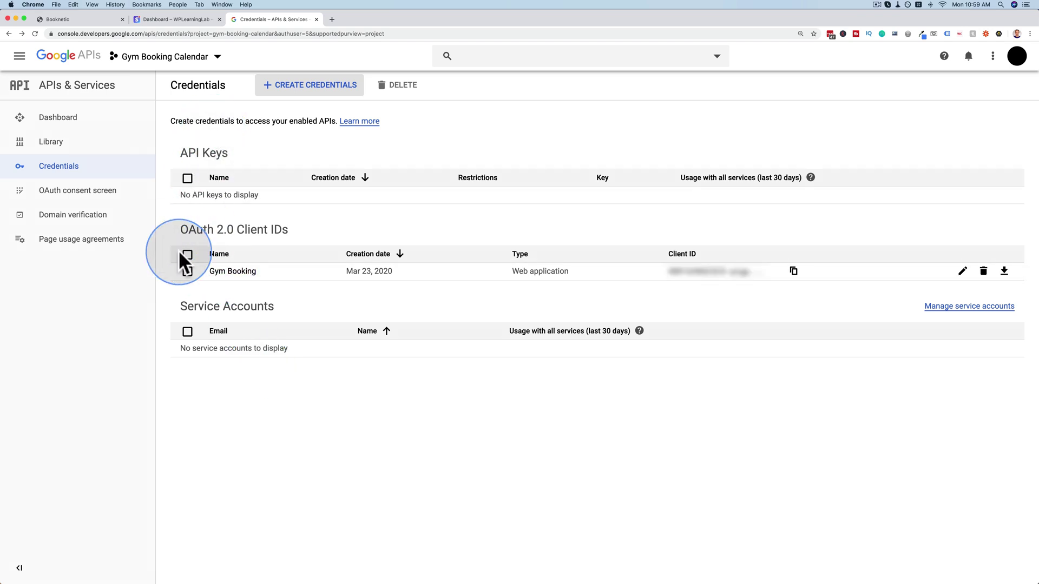
Copy the Client secret from the Gym Booking client's details.
left_click(963, 271)
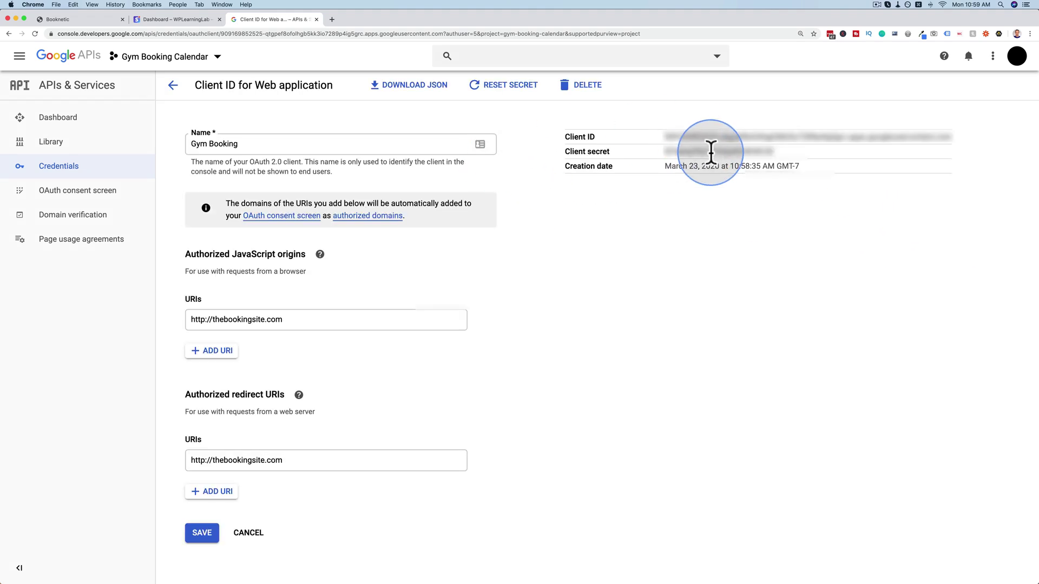
double_click(713, 151)
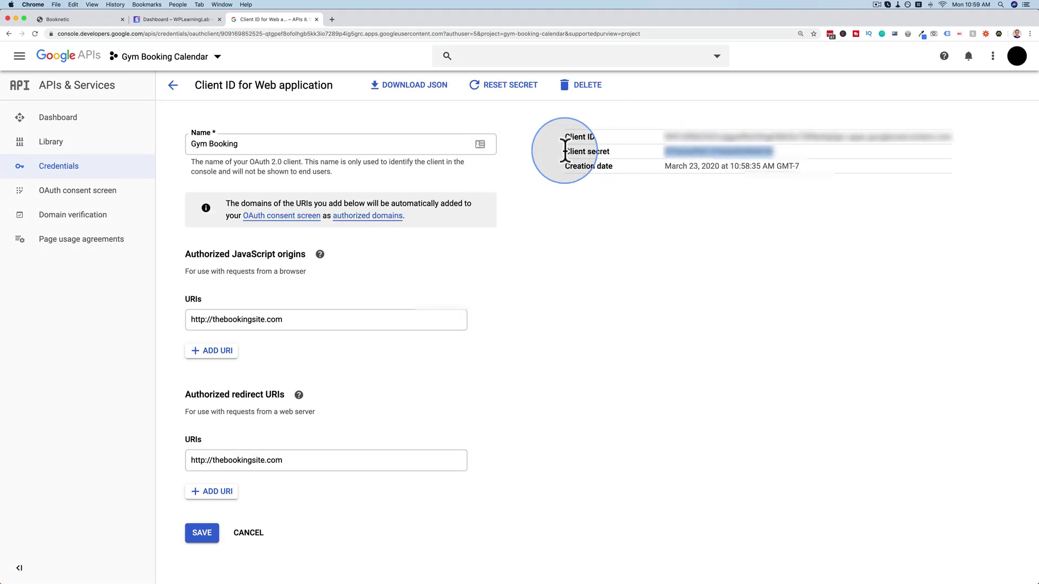
right_click(687, 151)
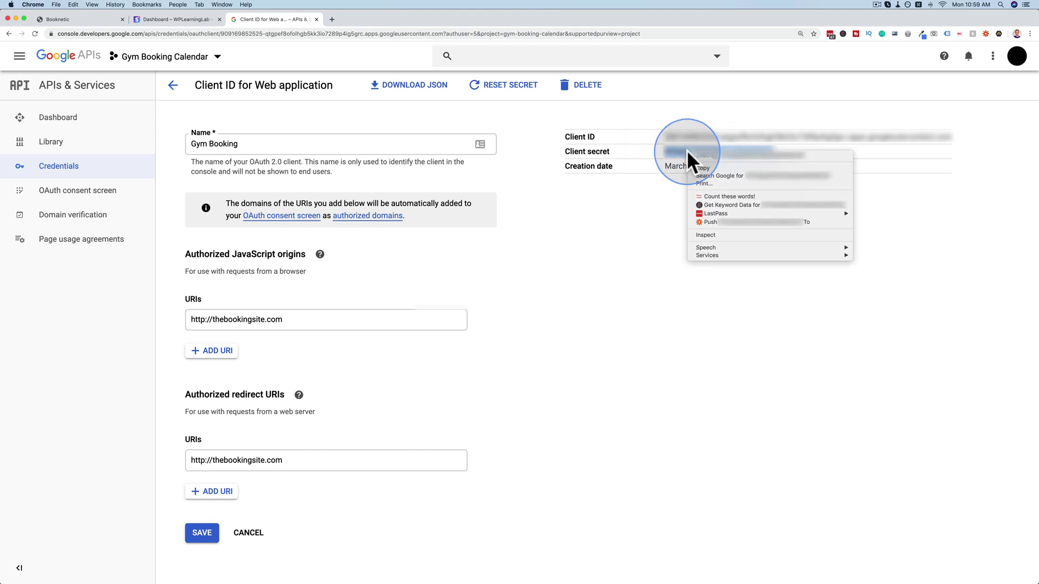
left_click(703, 169)
Paste the client secret into Booknetic's Client Secret field.
left_click(58, 18)
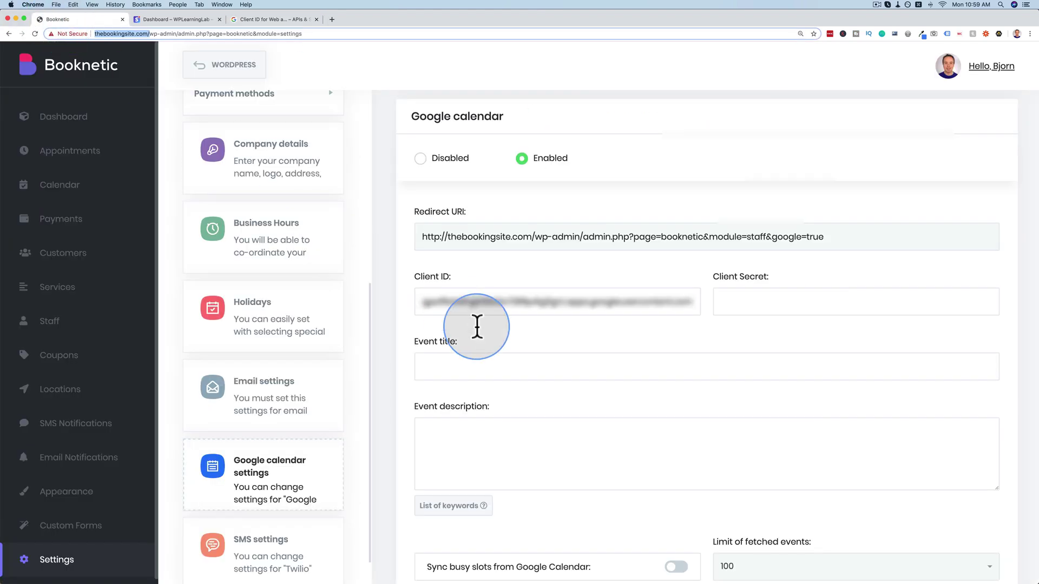
left_click(740, 304)
key("super+v")
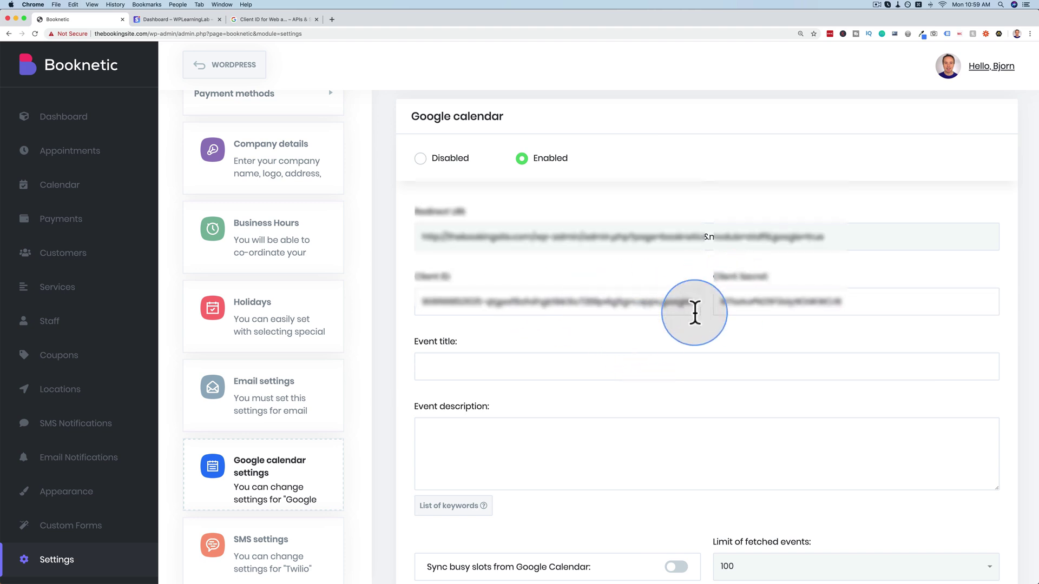
Set both Event title and Event description to 'Booking At The Gym Company'.
scroll(415, 331, "down", 4)
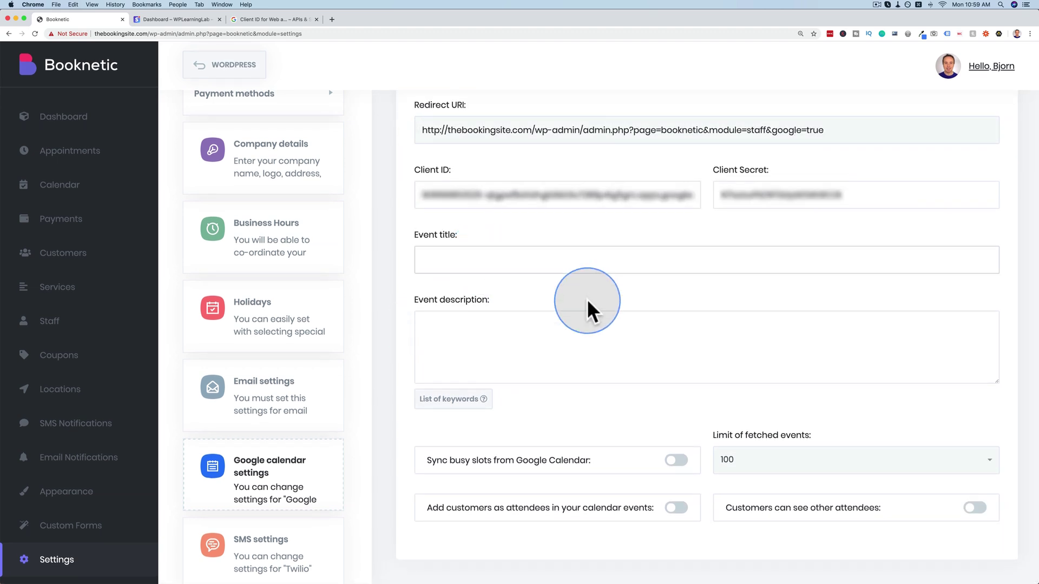
type("Booking A")
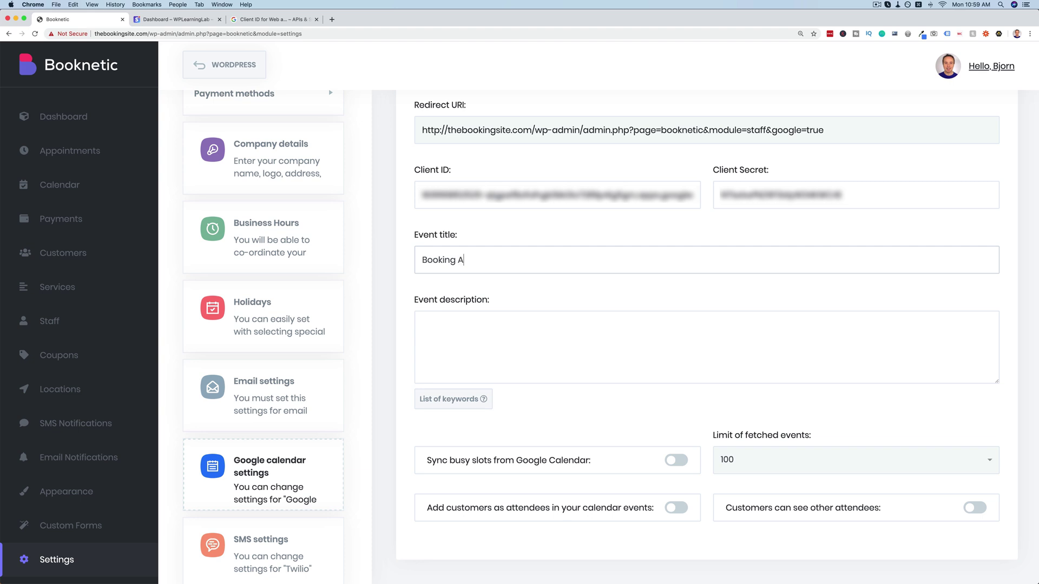
type("t The Gym Company")
left_click(505, 354)
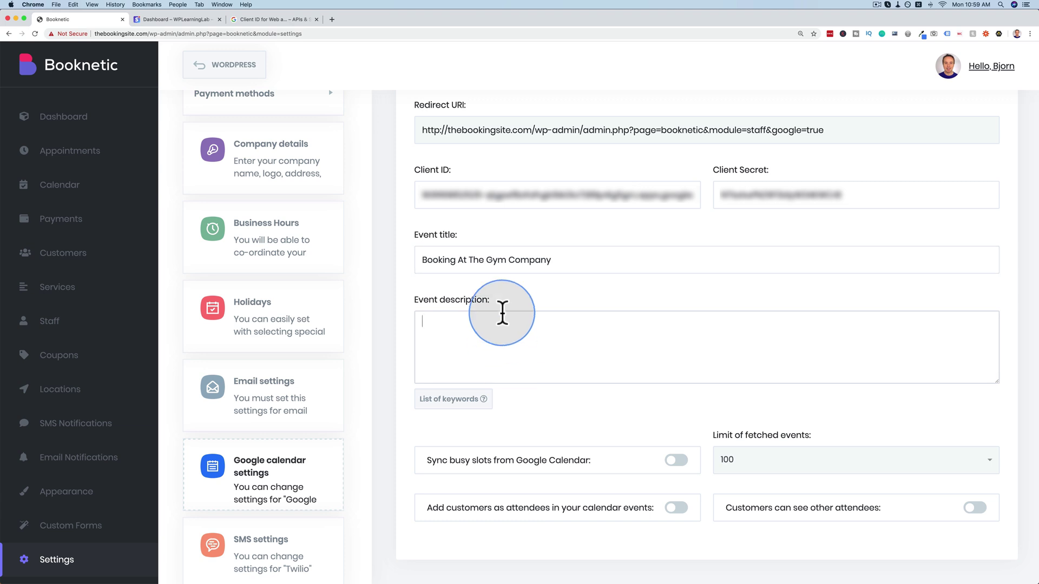
triple_click(480, 260)
key("super+c")
left_click(452, 322)
key("super+v")
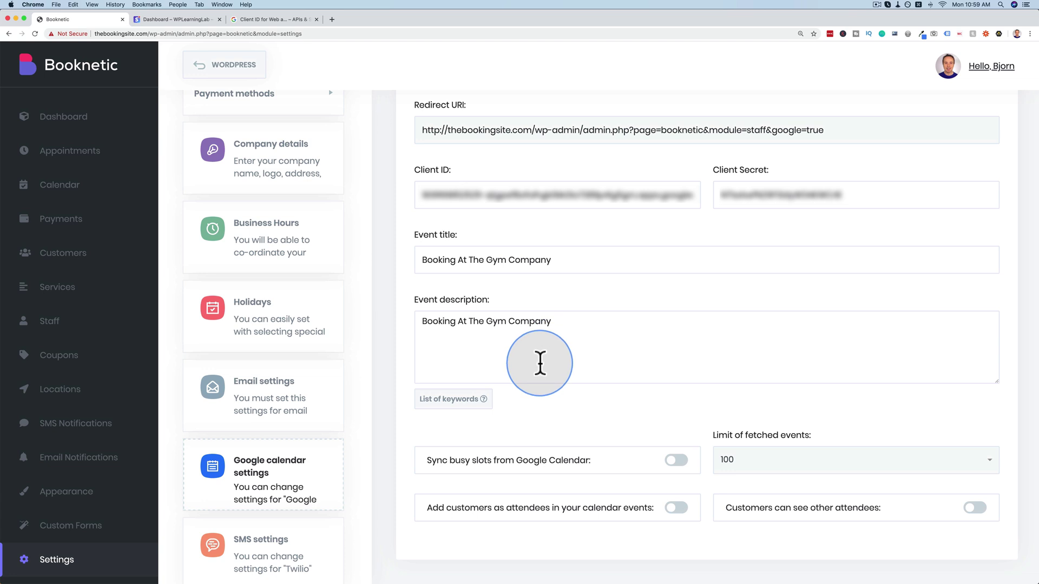
left_click_drag(431, 460, 589, 461)
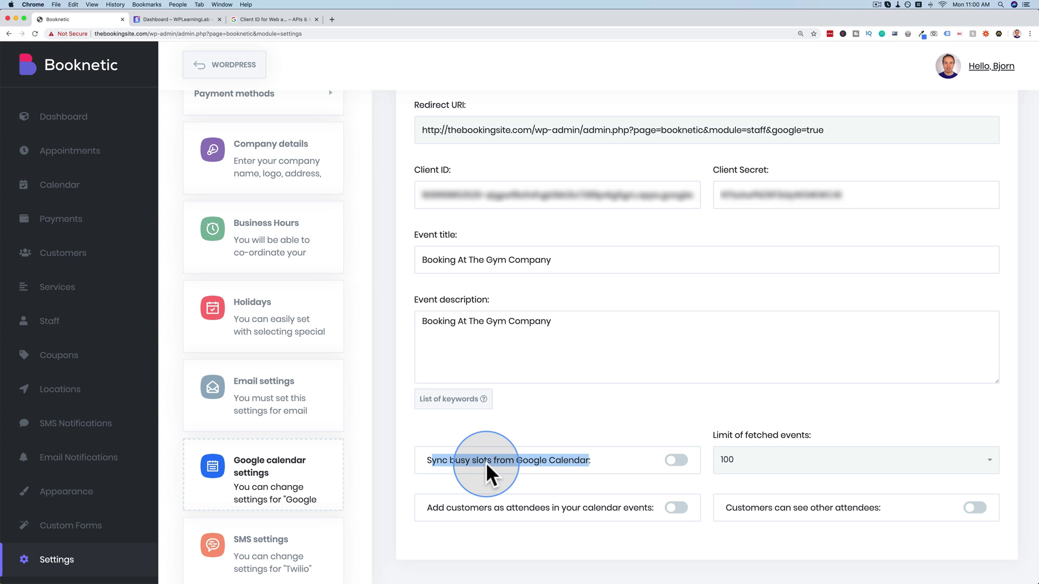
Turn on busy-slot sync and customers as attendees, keep the 100-event limit, and save.
left_click(676, 461)
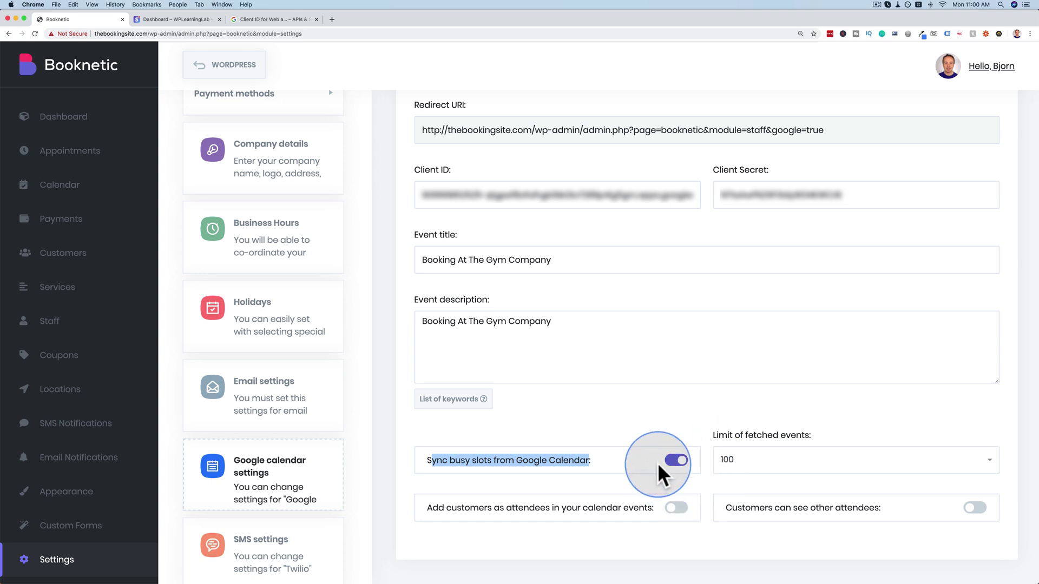
left_click(981, 465)
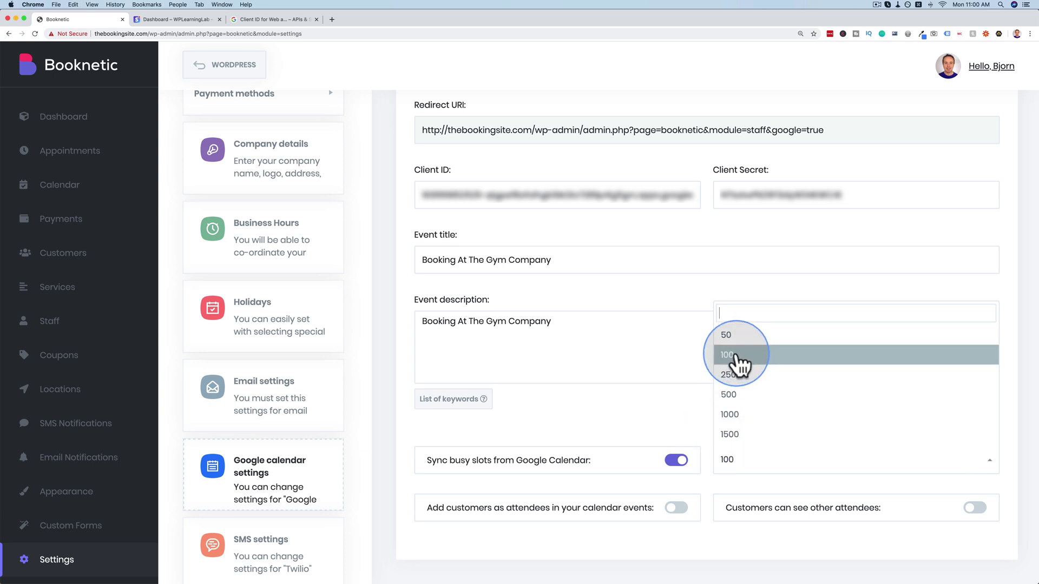
left_click(674, 409)
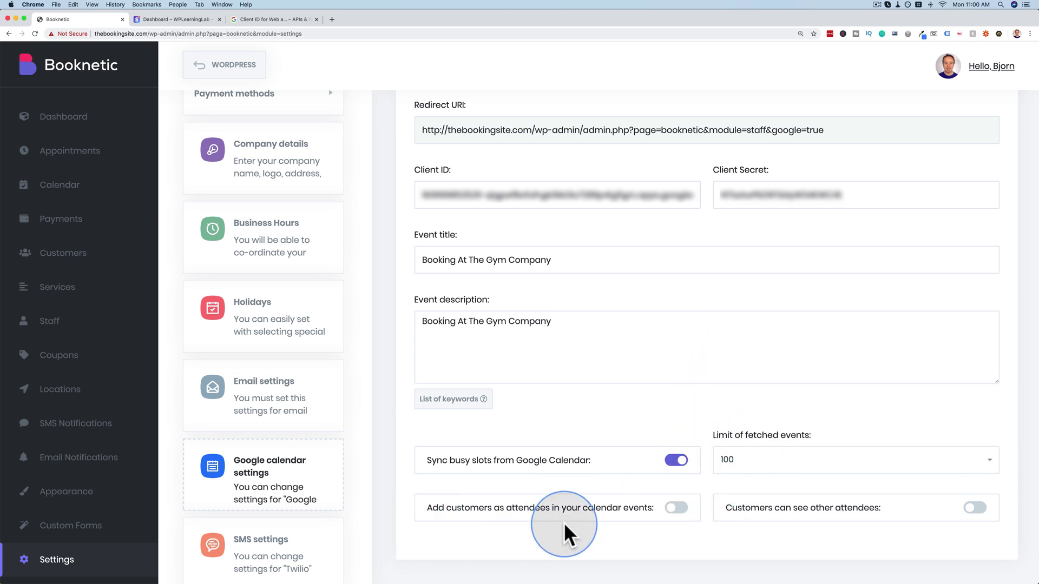
left_click(672, 509)
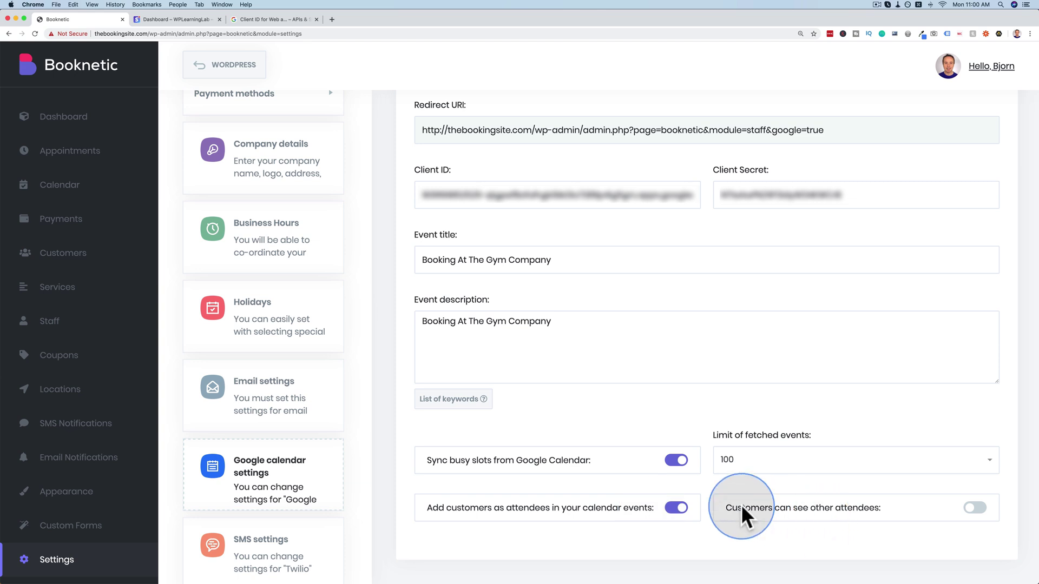
left_click(974, 508)
left_click(975, 508)
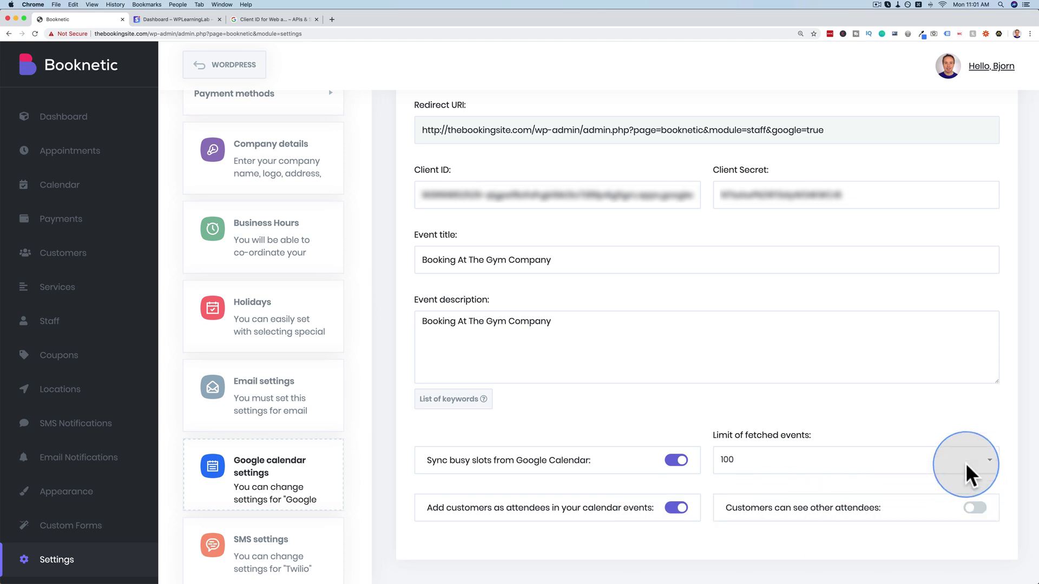
scroll(965, 475, "up", 3)
left_click(977, 131)
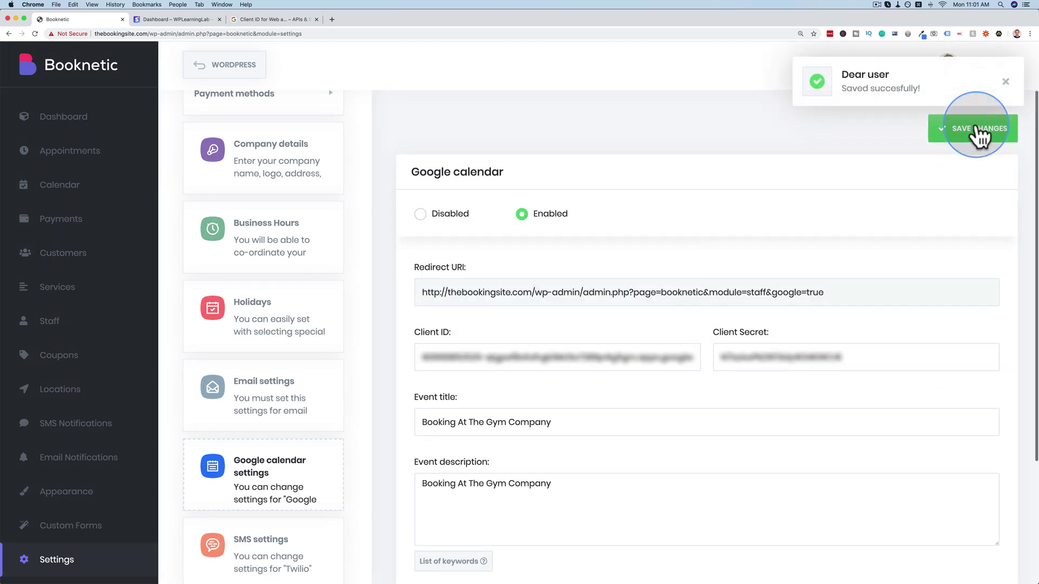
Dismiss the save notice, review the empty Twilio SMS settings, then go to Locations.
left_click(1005, 82)
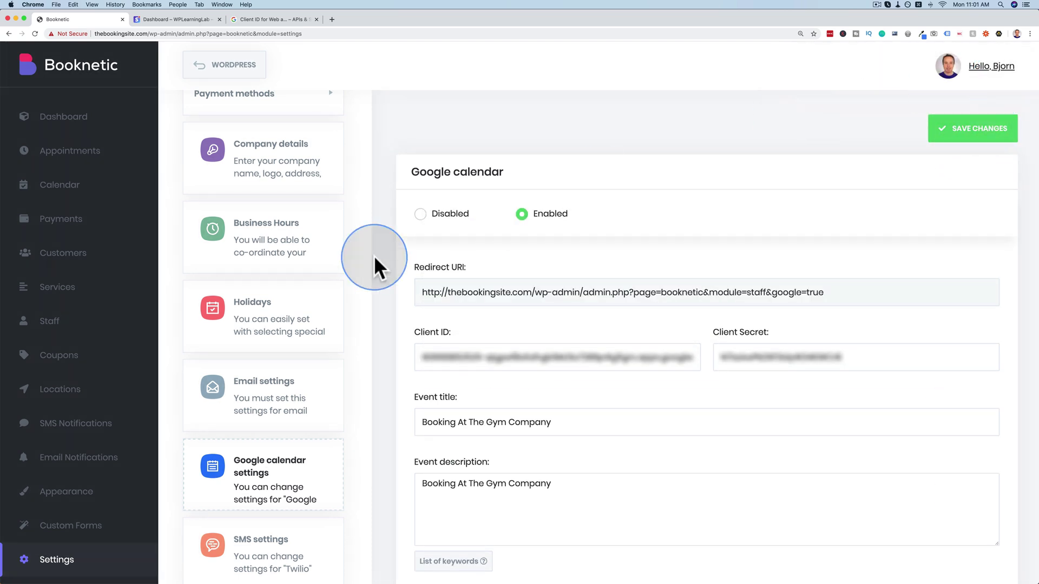
scroll(262, 459, "down", 1)
left_click(267, 528)
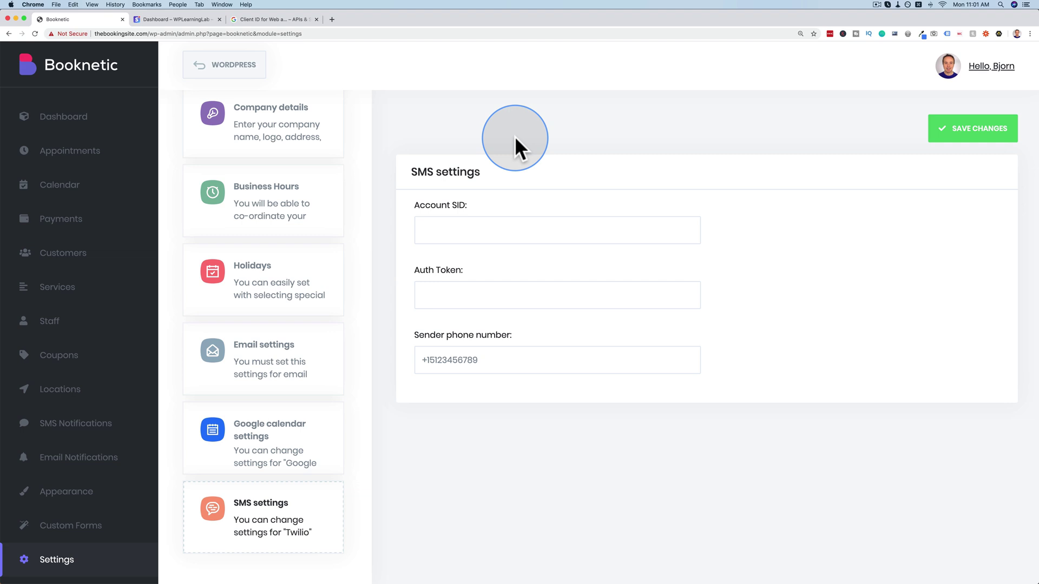
left_click(80, 390)
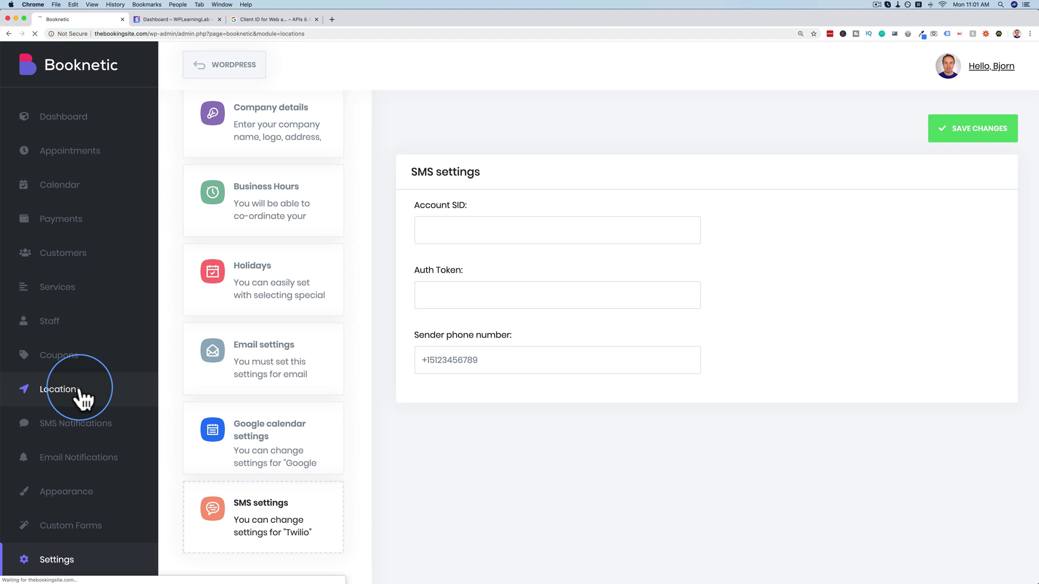
Start a new location named The Gym with weights.jpg as its image.
left_click(972, 134)
left_click(800, 148)
type("The Gym")
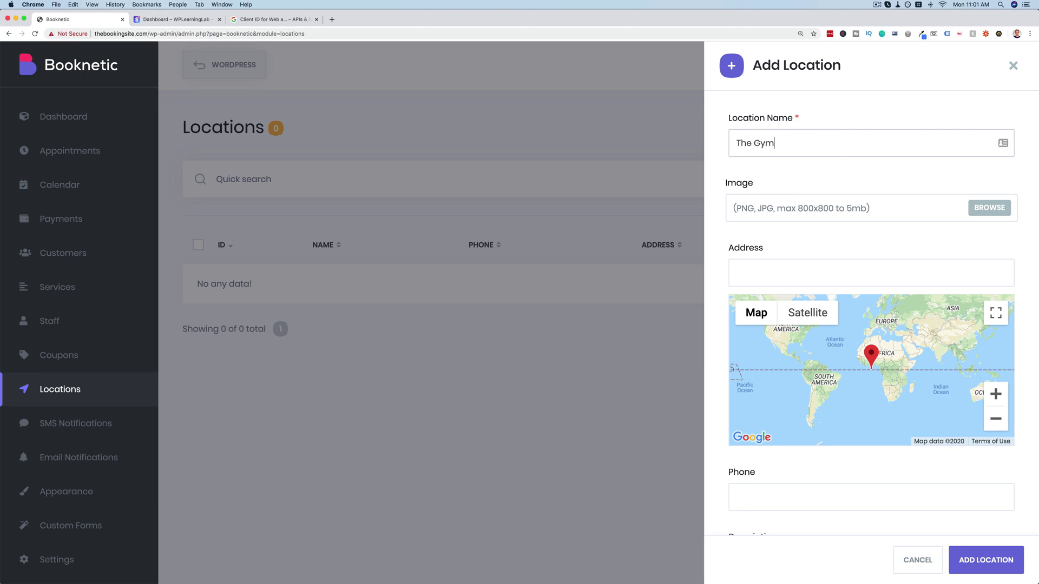
left_click(990, 210)
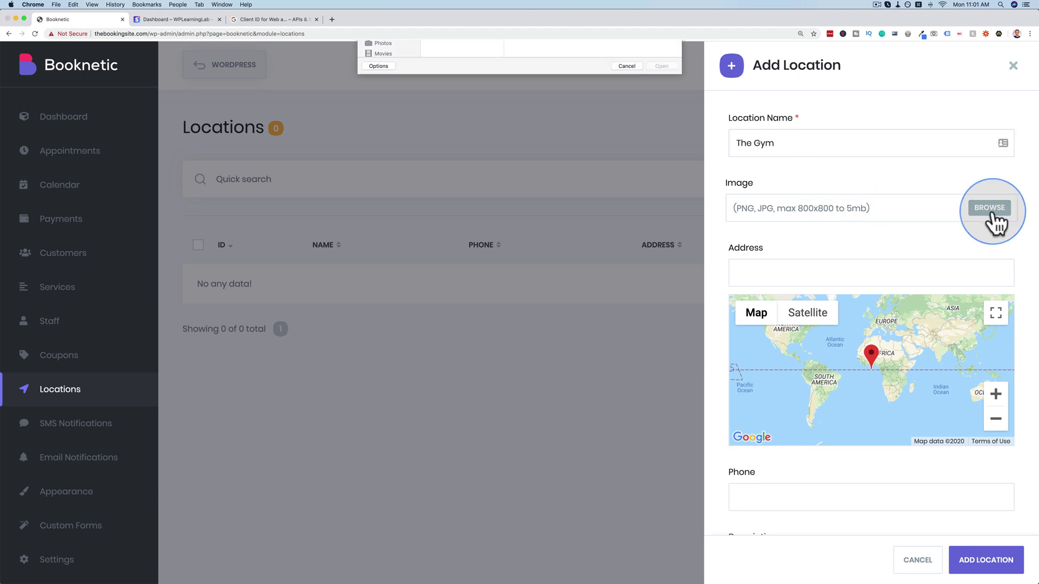
left_click(447, 68)
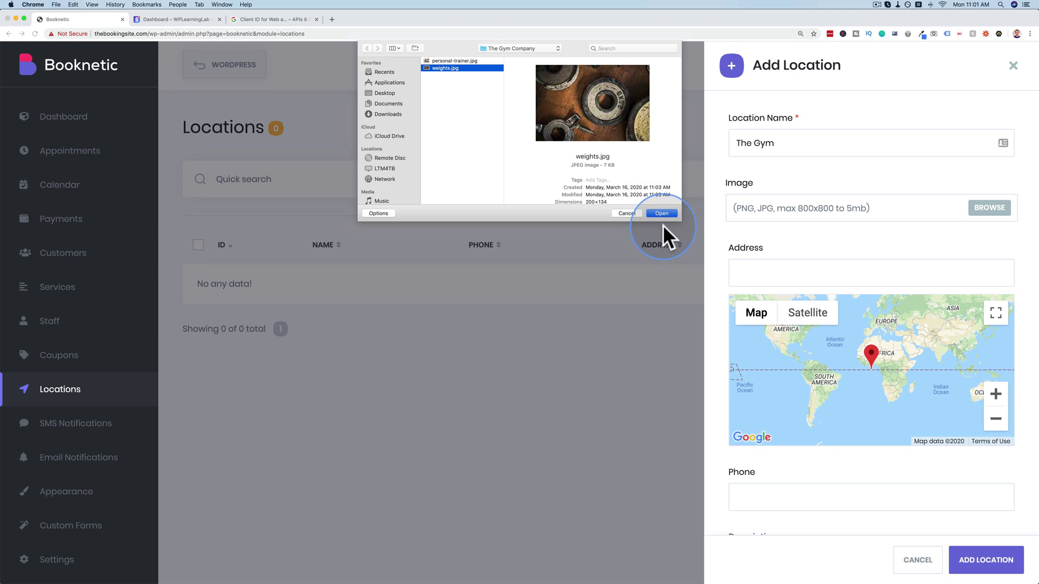
left_click(661, 213)
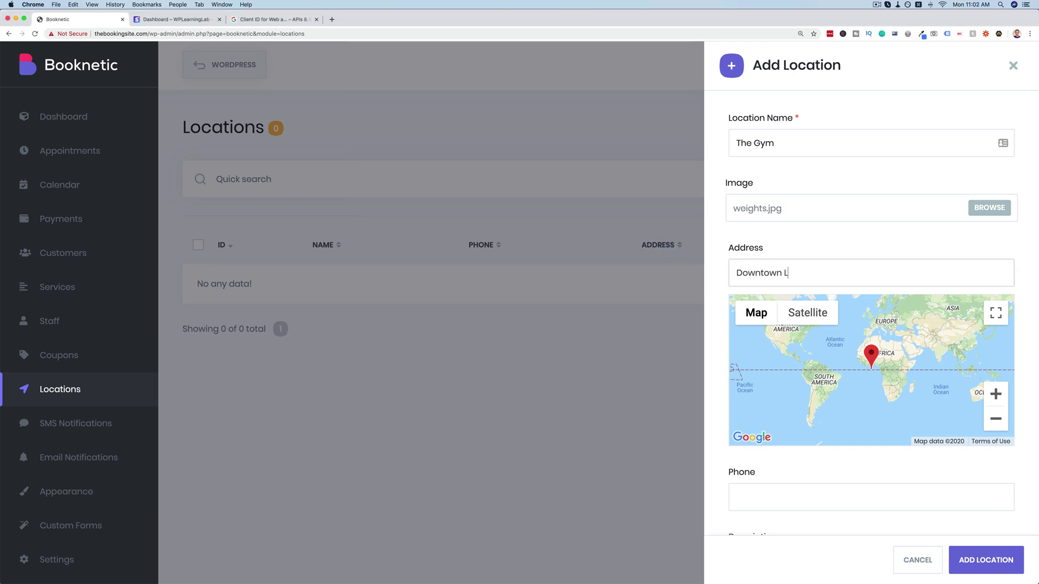
Enter address Downtown Los Angeles, a phone number and an 'only gym location' description, then save.
type("Downtown Los Angeles")
scroll(774, 392, "down", 3)
left_click(776, 493)
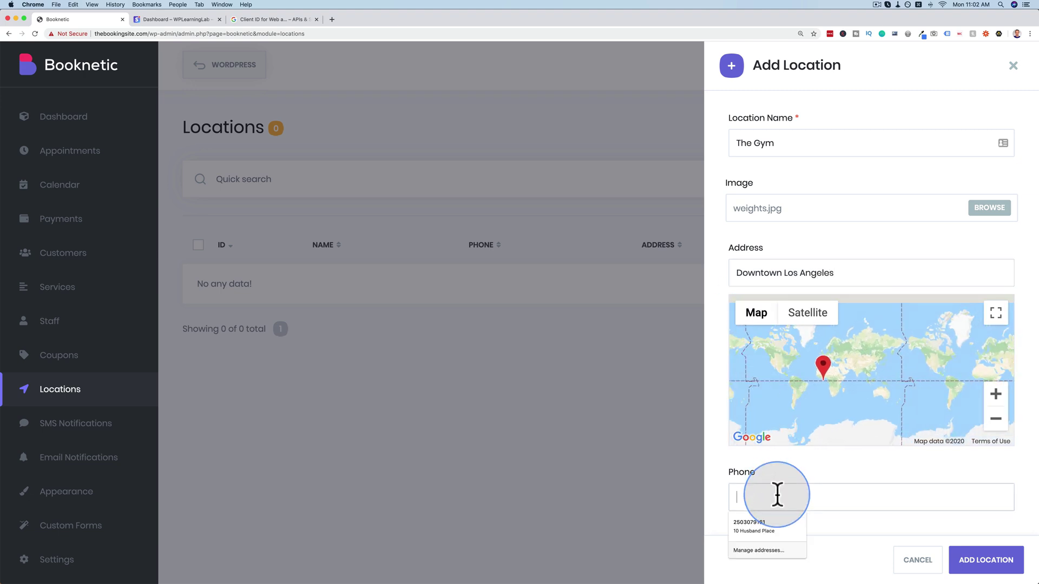
scroll(779, 440, "down", 3)
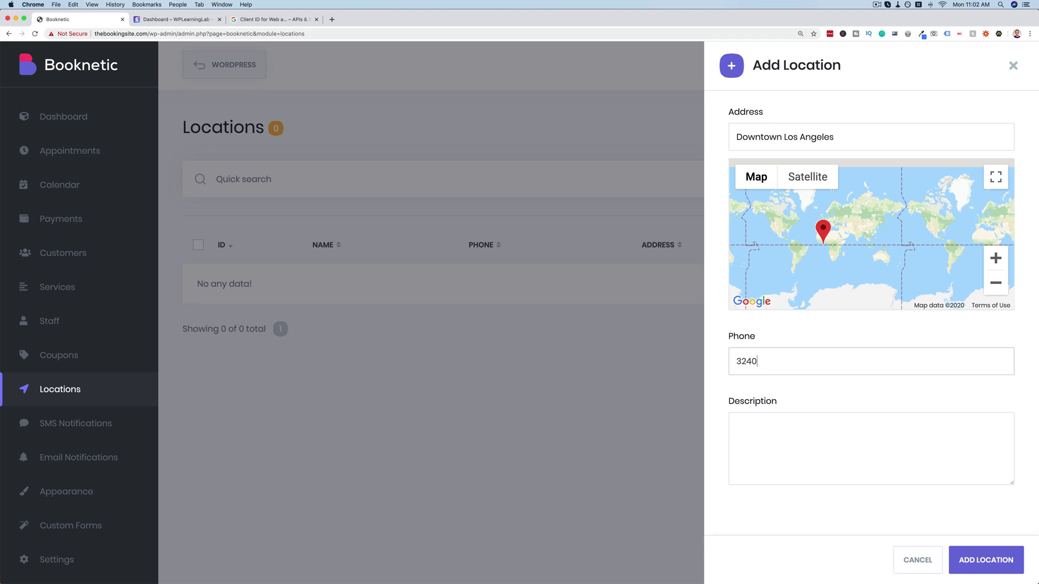
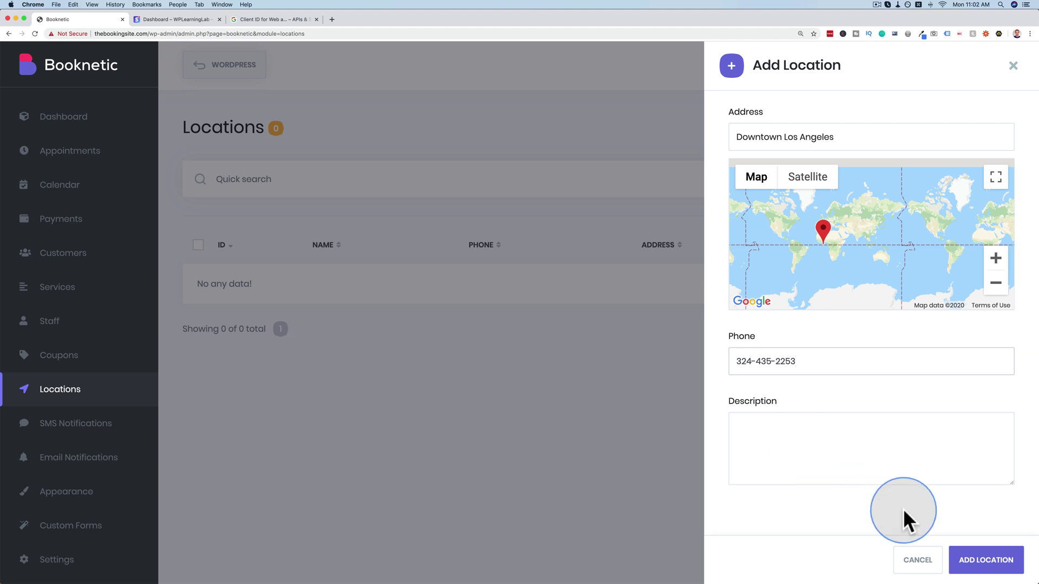
type("The is the only gy")
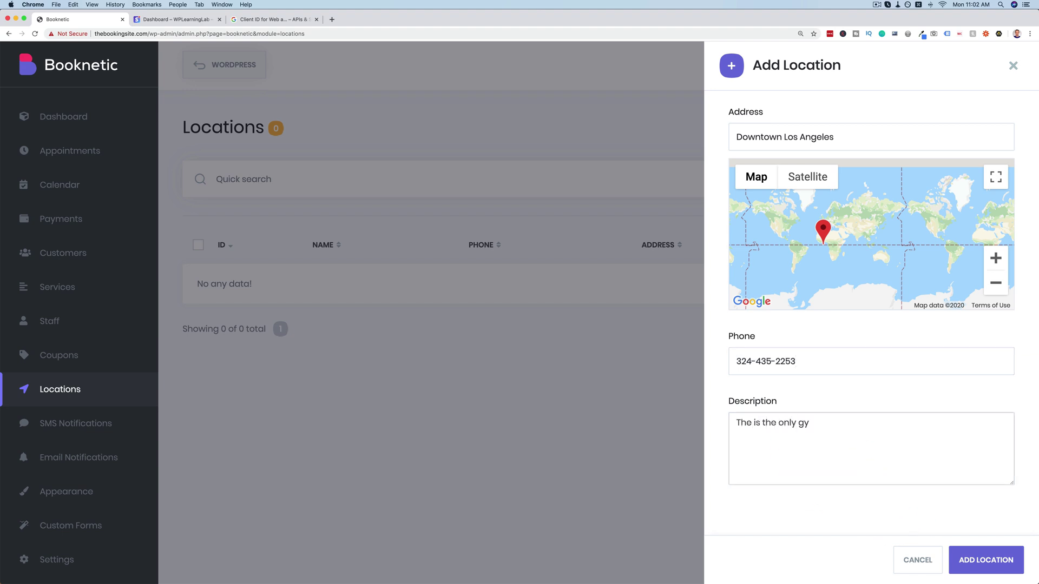
type("m locaction.")
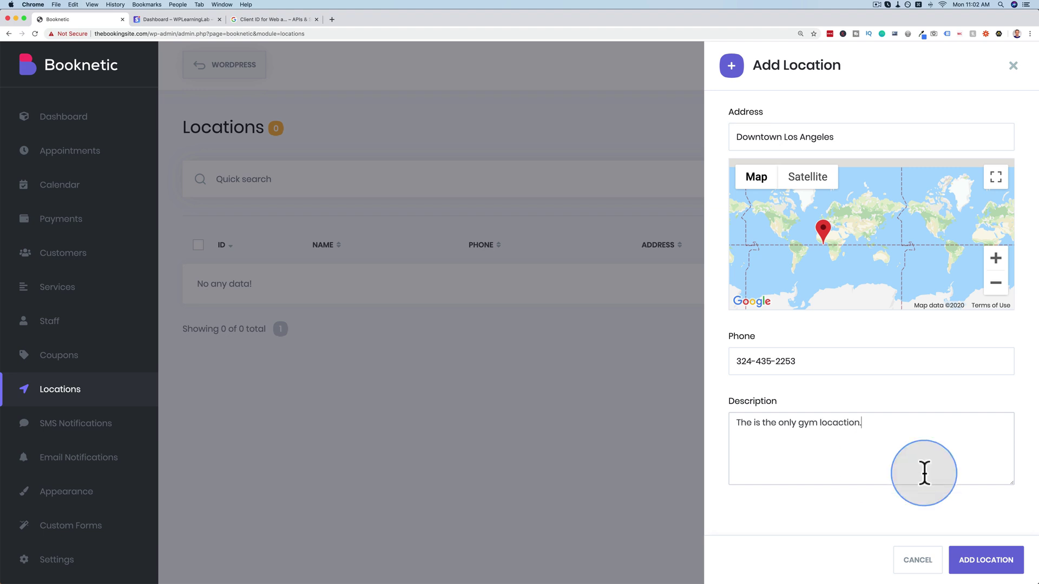
left_click(982, 562)
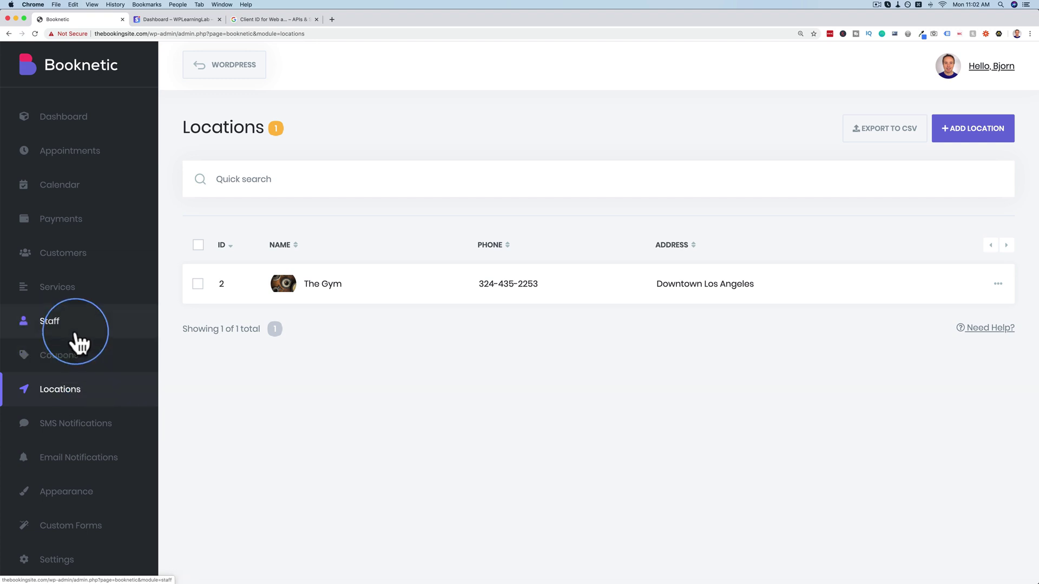
Start a new staff member linked to the existing WordPress user.
left_click(76, 333)
left_click(1001, 125)
scroll(744, 190, "down", 2)
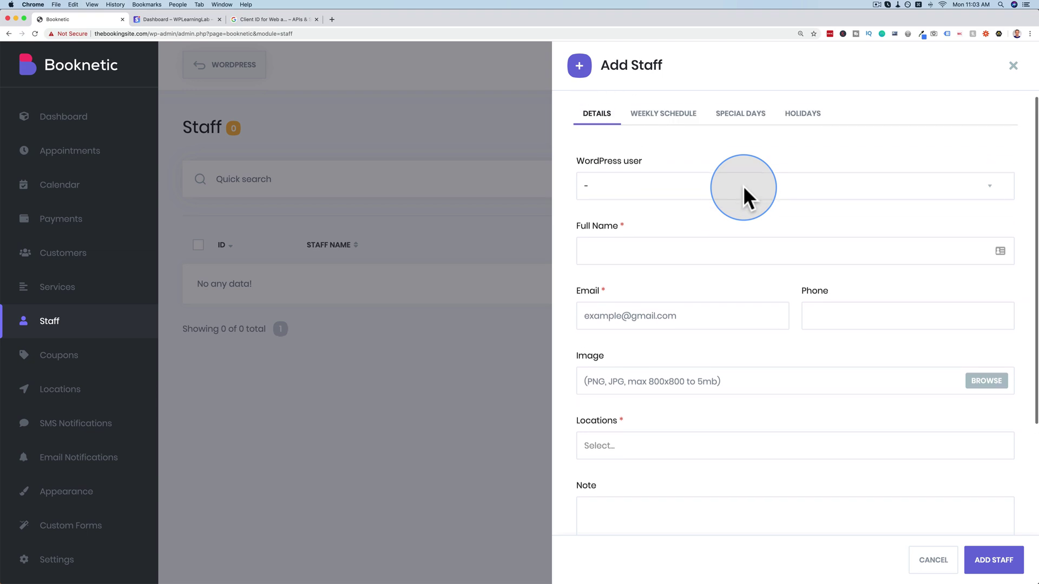
left_click(614, 189)
left_click(592, 200)
Give the staff member a portrait image and assign the location The Gym.
scroll(622, 284, "down", 2)
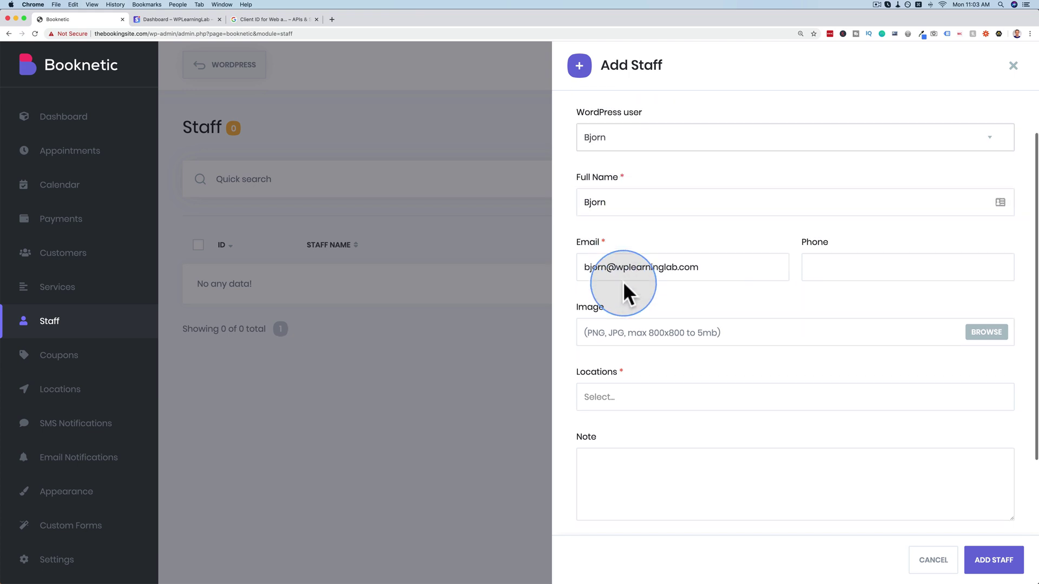
left_click(986, 332)
double_click(436, 118)
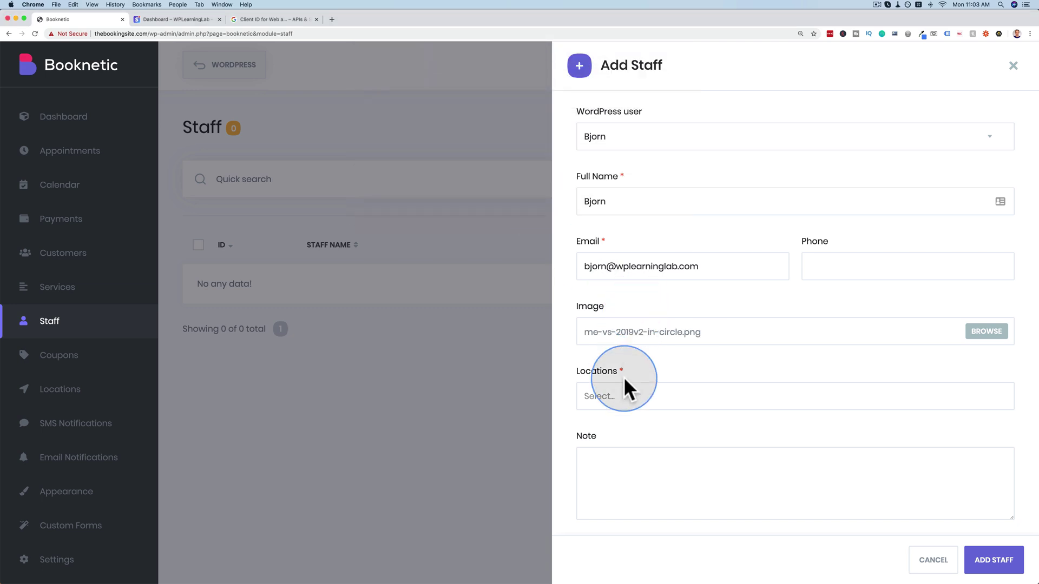
left_click(617, 396)
left_click(603, 420)
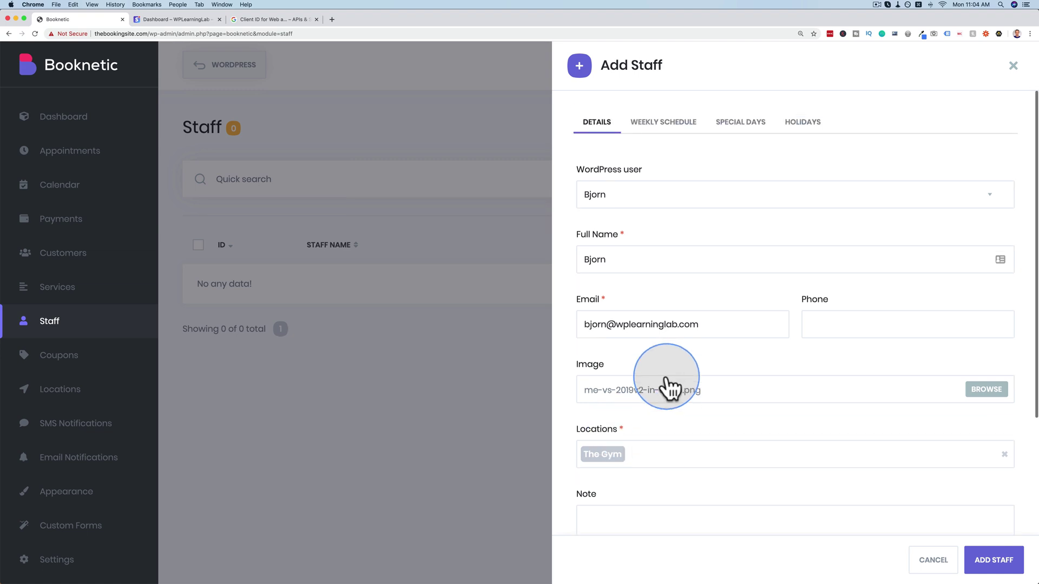
left_click(664, 125)
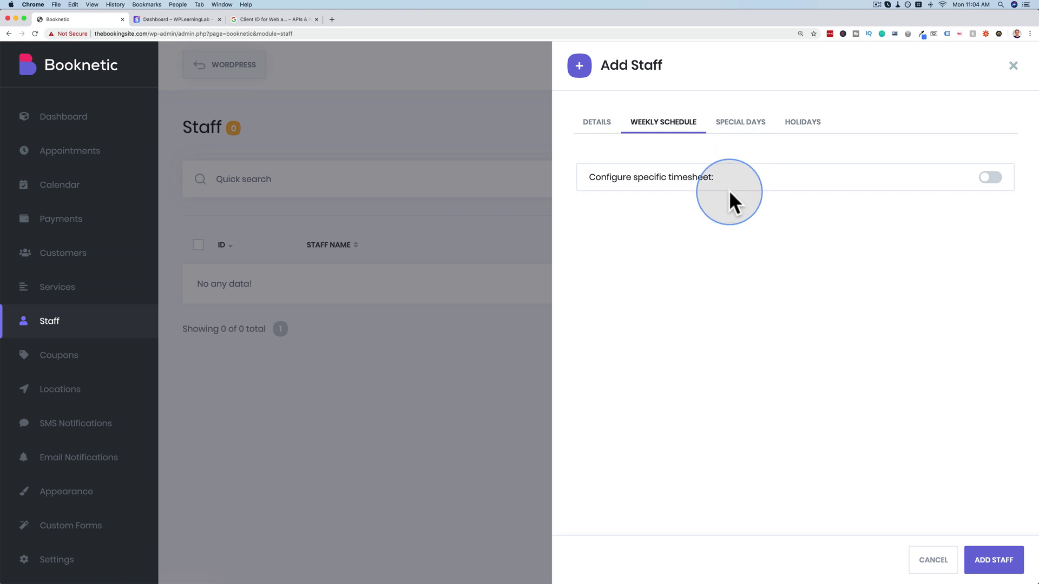
Enable a custom timesheet, making Wednesday through Saturday days off, leaving Monday–Tuesday 09:00–18:00.
left_click(990, 179)
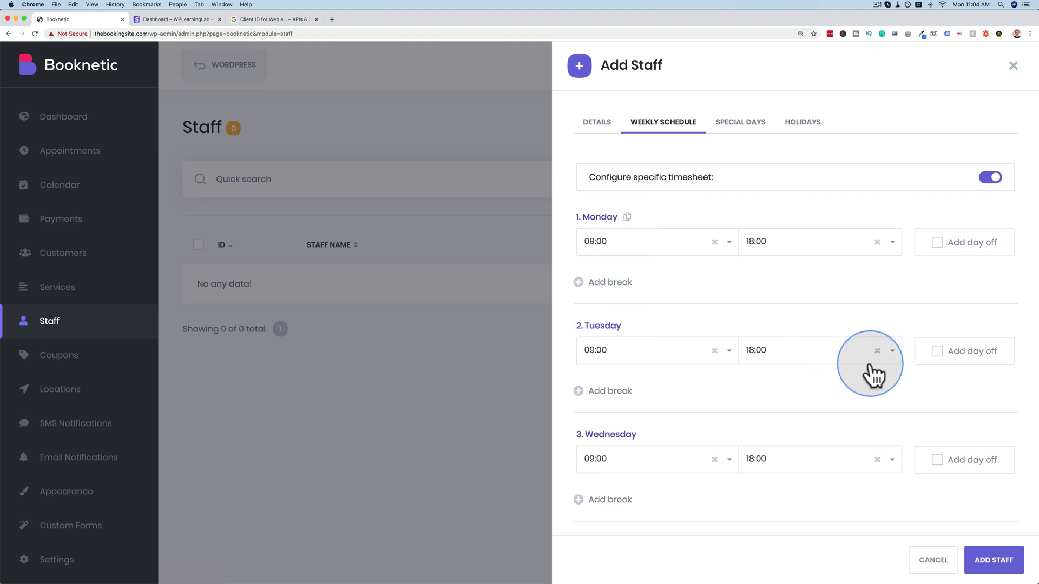
scroll(871, 373, "down", 3)
left_click(936, 329)
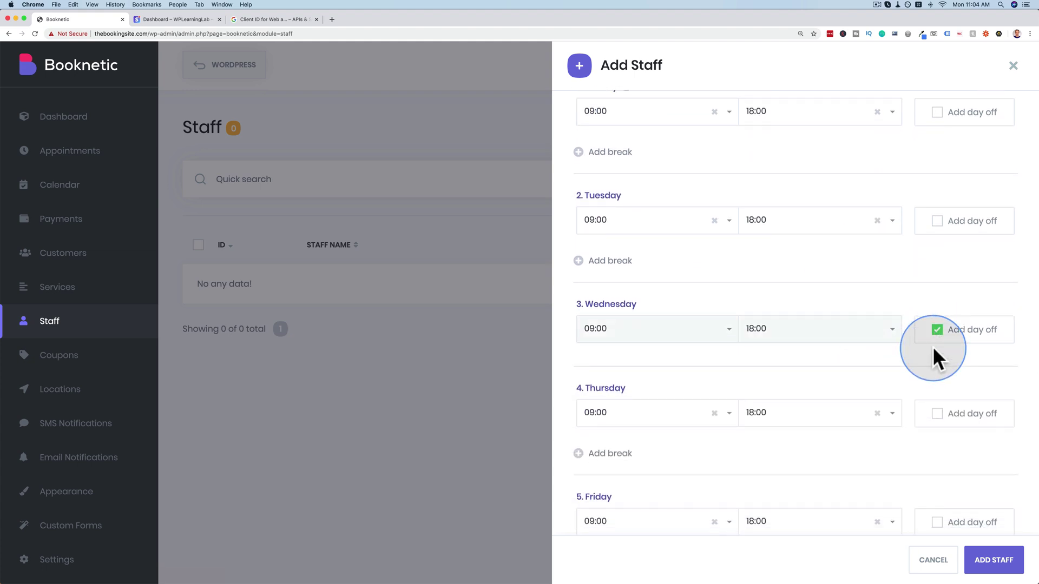
scroll(932, 346, "down", 3)
left_click(936, 285)
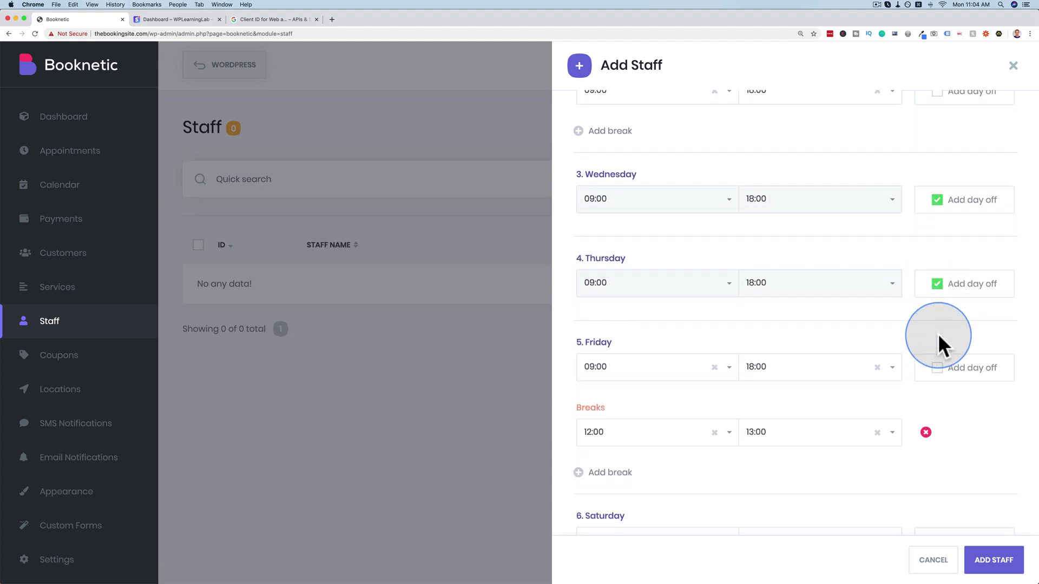
left_click(936, 368)
scroll(936, 366, "down", 2)
left_click(936, 365)
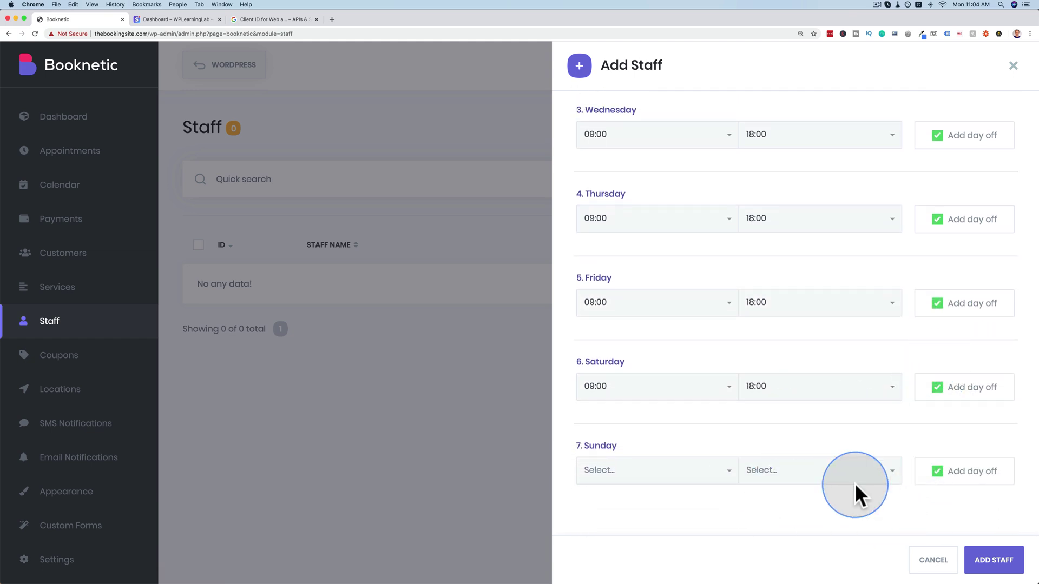
scroll(888, 433, "up", 6)
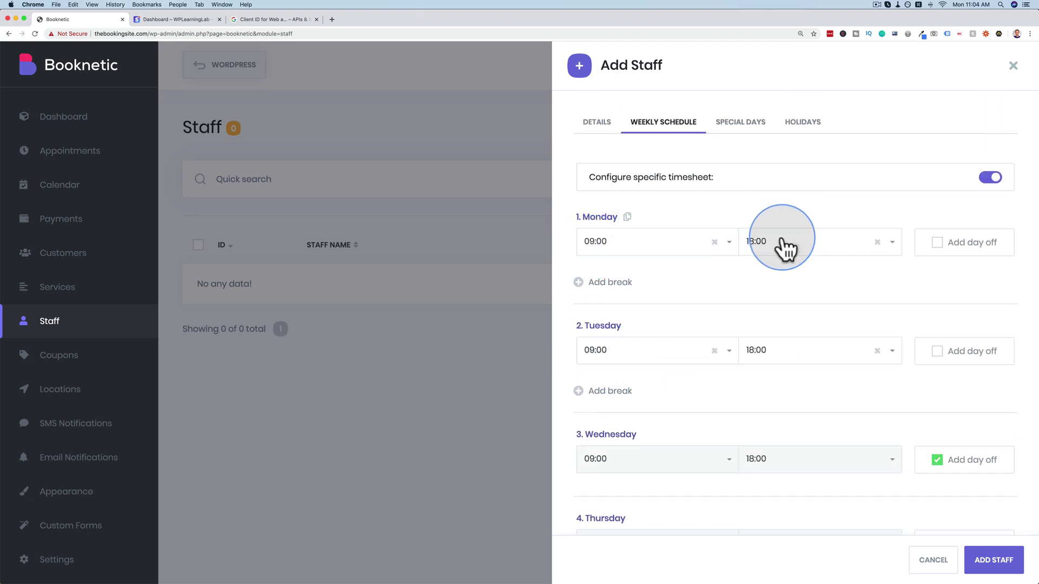
left_click(750, 129)
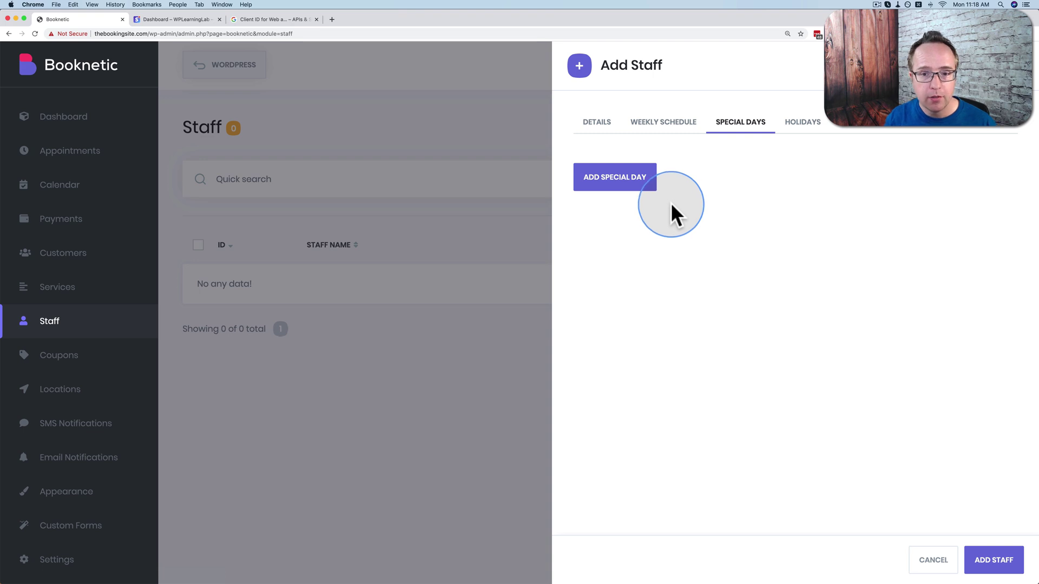
Add a special working day dated 2020-04-15.
left_click(603, 183)
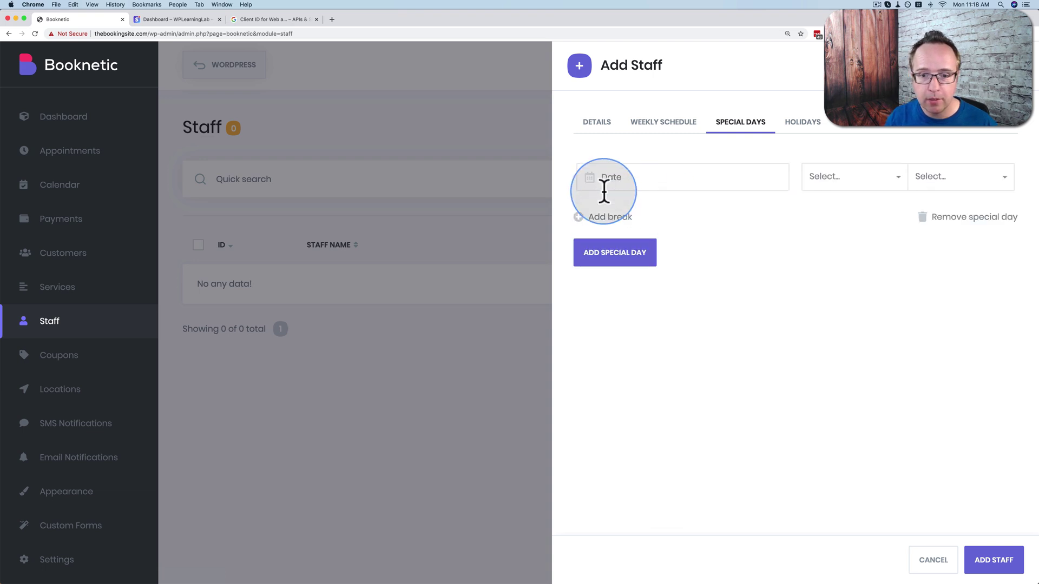
left_click(770, 183)
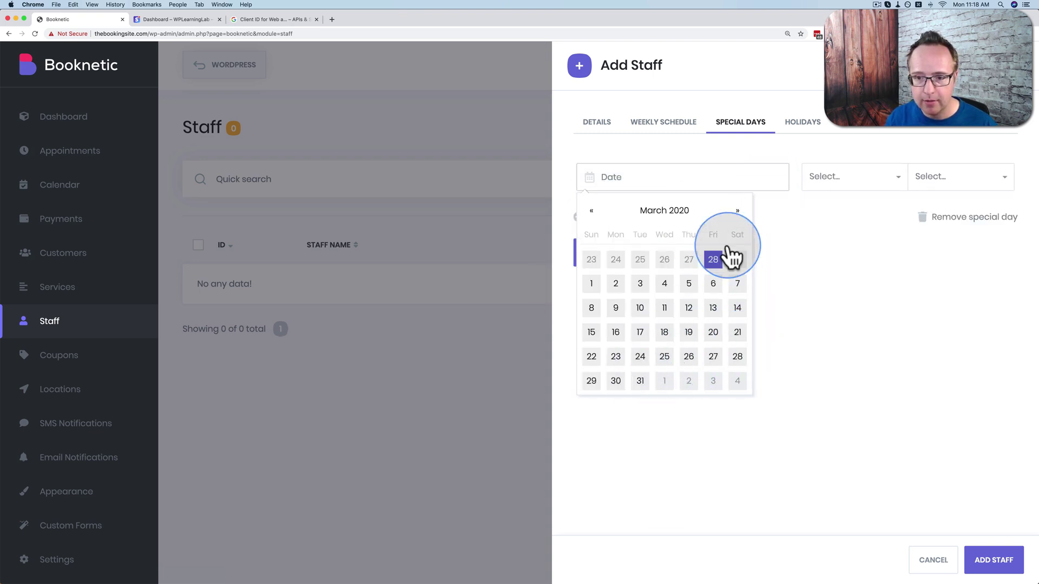
left_click(739, 214)
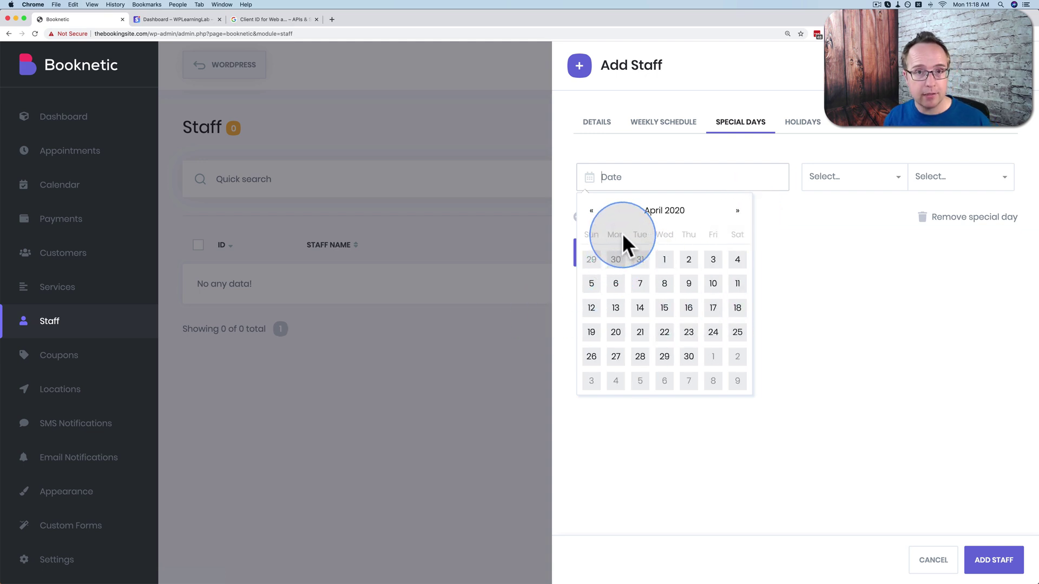
left_click(667, 306)
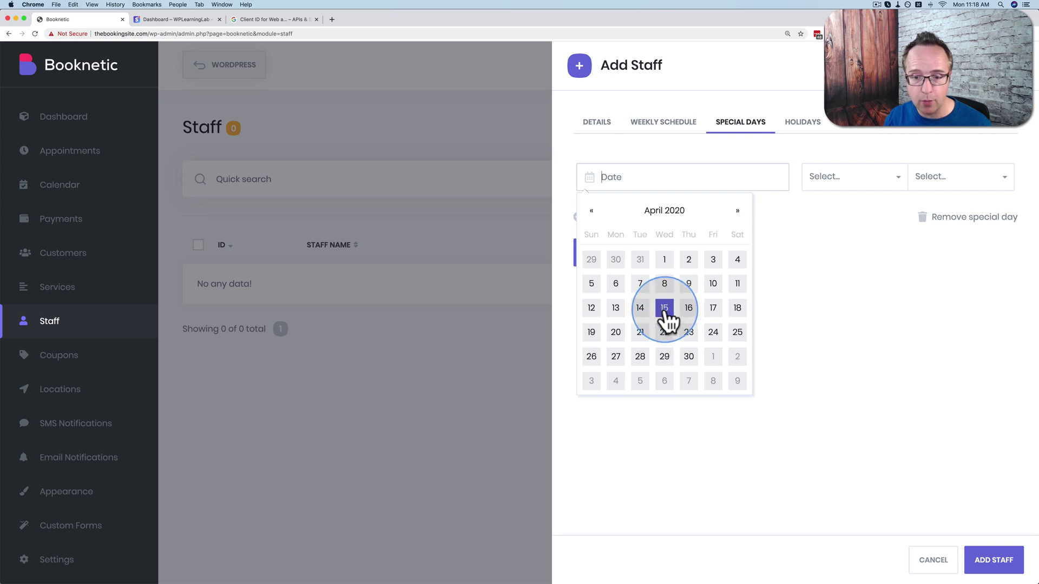
left_click(665, 309)
Set the special day's hours to 09:00–18:00 and save the new staff member.
left_click(871, 182)
scroll(842, 310, "down", 3)
scroll(842, 309, "down", 2)
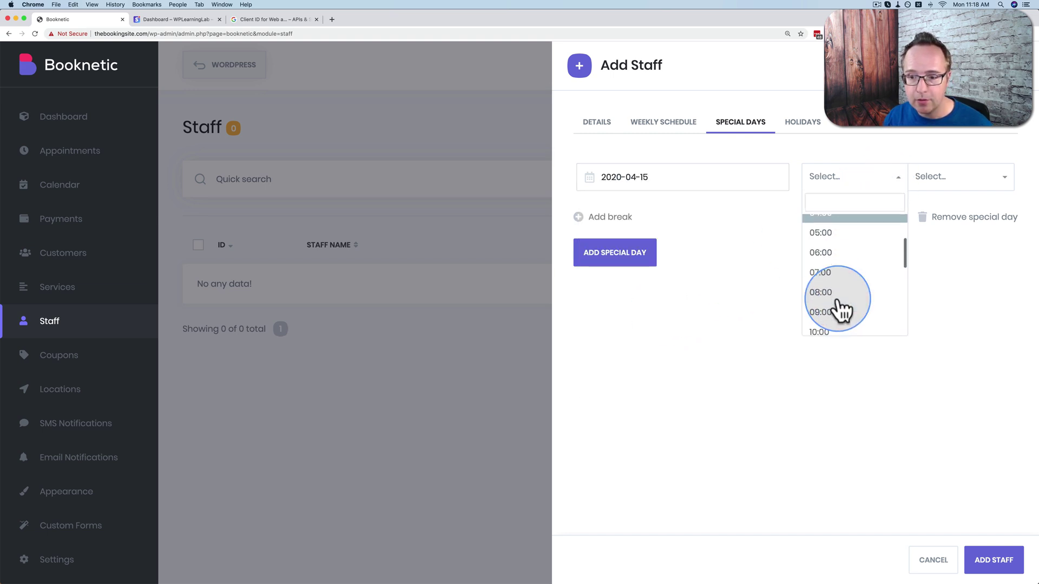
left_click(833, 309)
left_click(977, 182)
scroll(958, 270, "down", 8)
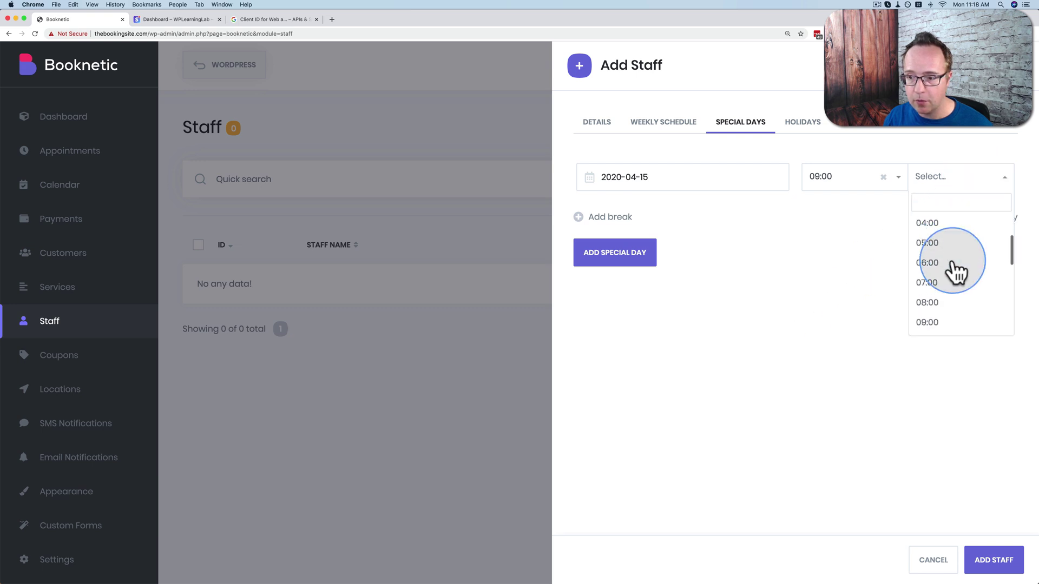
left_click(949, 273)
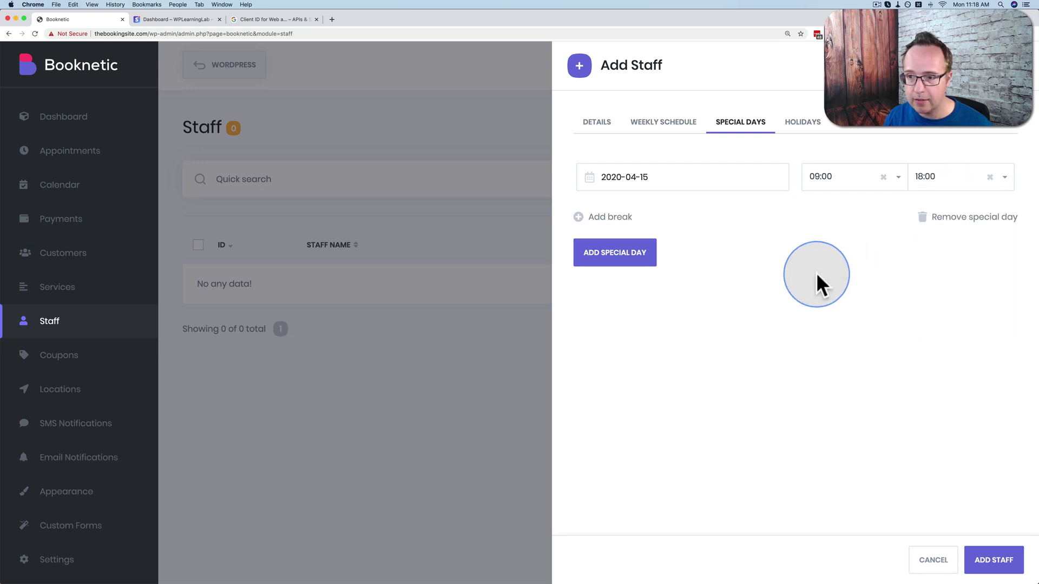
left_click(583, 217)
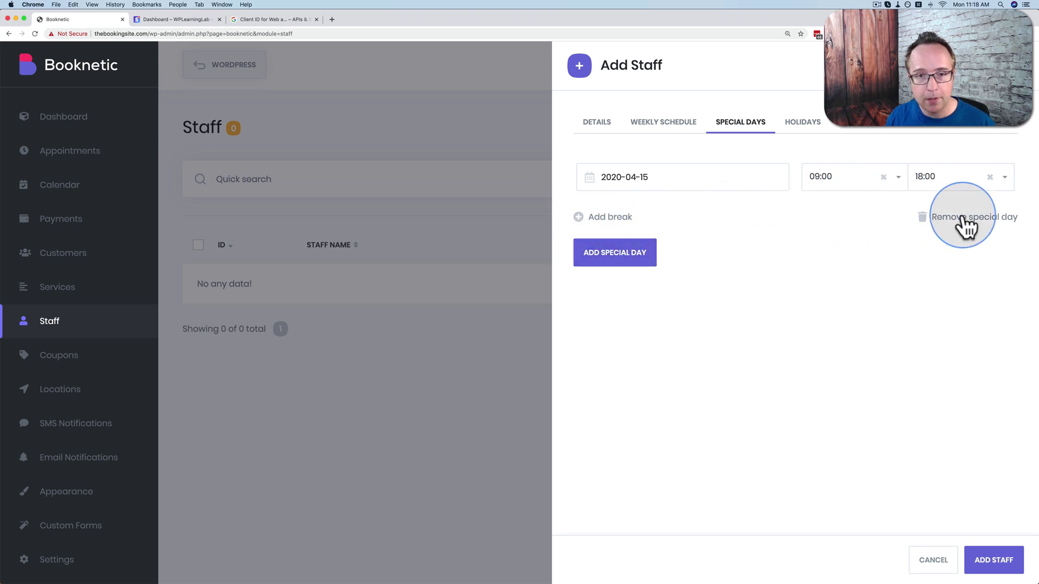
left_click(805, 124)
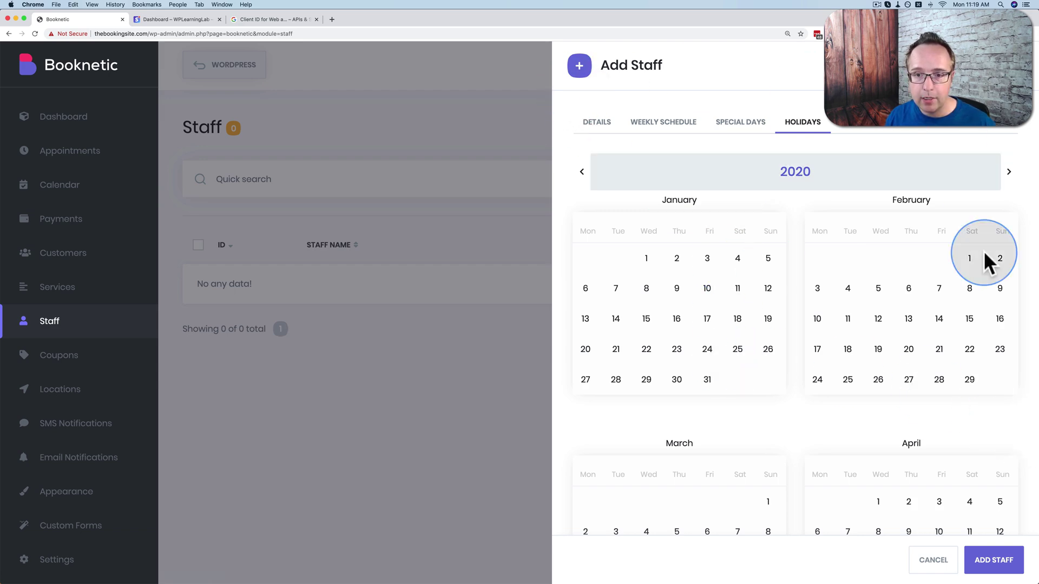
left_click(995, 565)
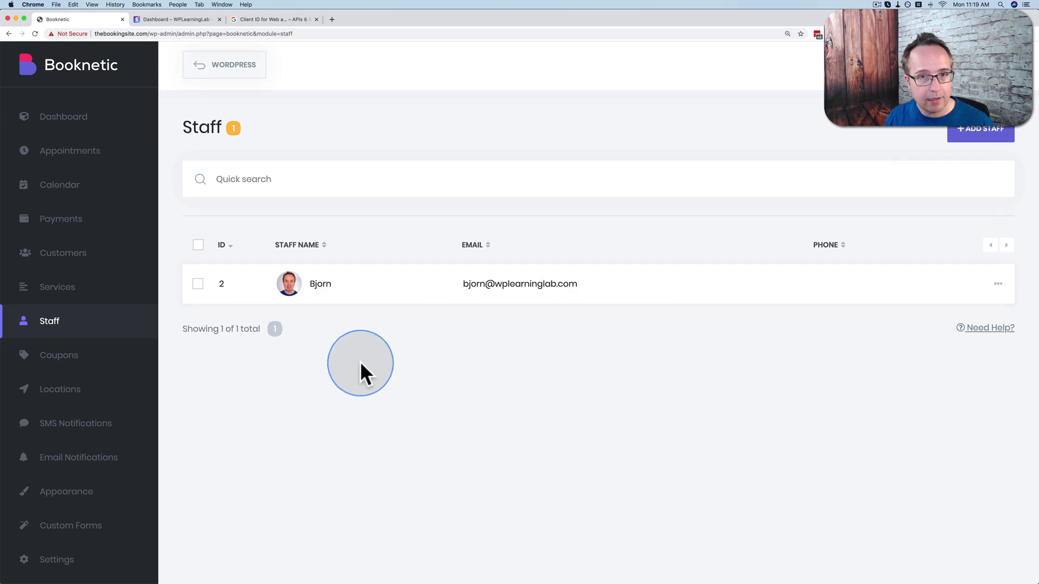
Review the new staff member's details, close the form, and go to Services.
left_click(988, 295)
left_click(926, 306)
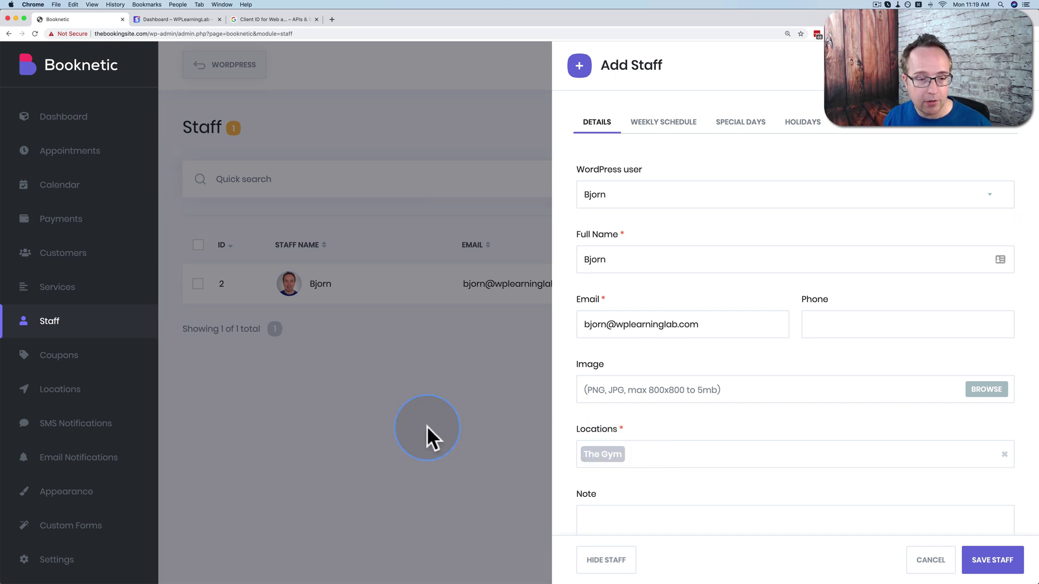
left_click(651, 196)
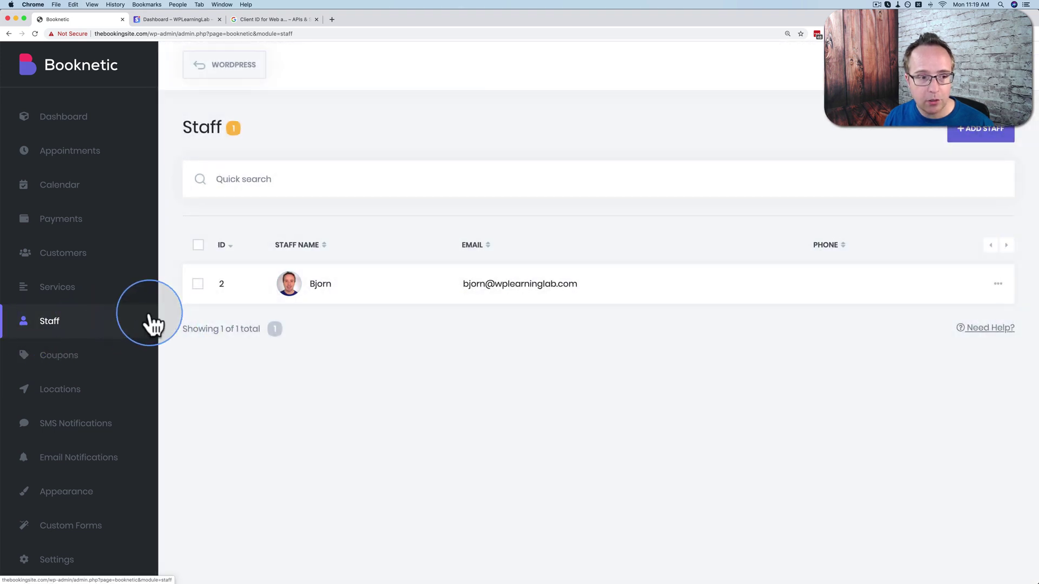
left_click(51, 294)
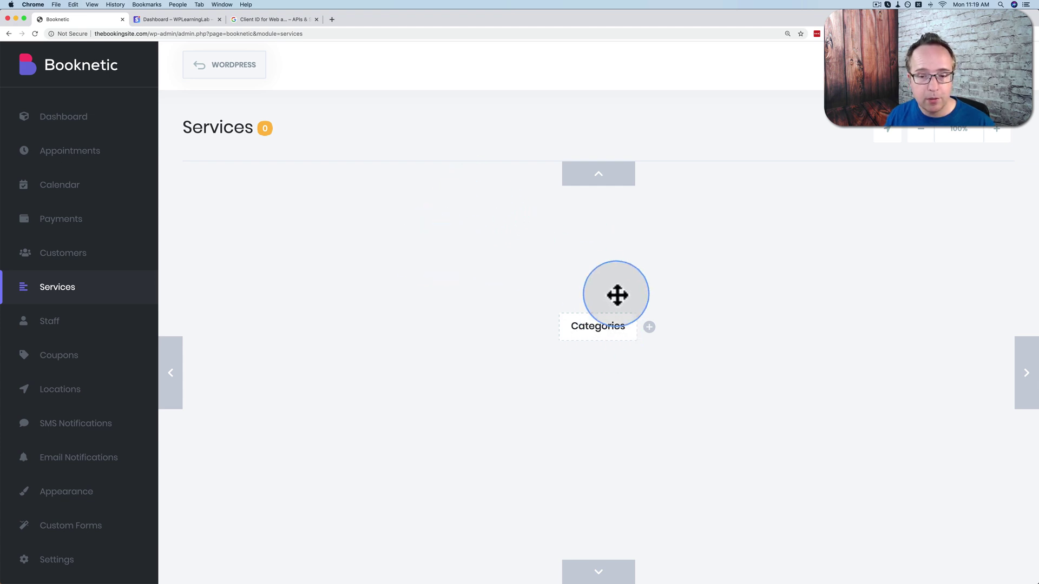
Add a new category named 'Personal Training'.
left_click(649, 327)
left_click(638, 364)
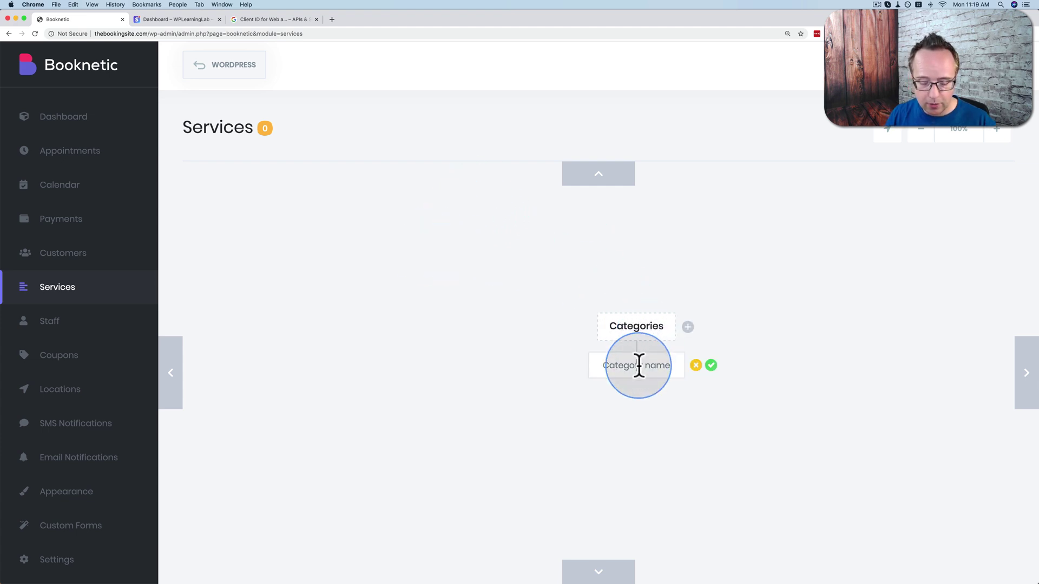
type("Personal Training")
left_click(711, 366)
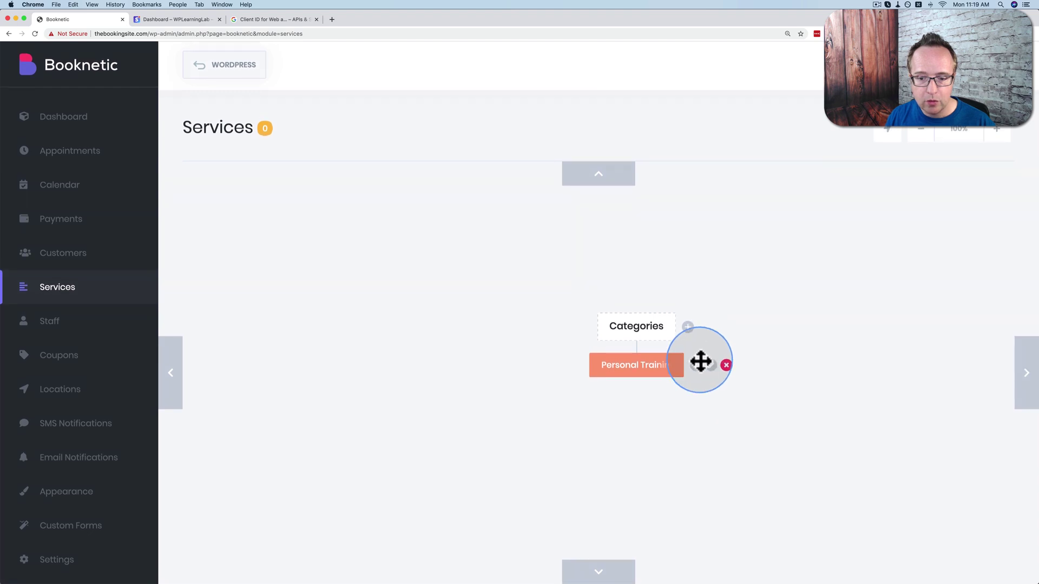
Start a new service inside the Personal Training category.
left_click(695, 366)
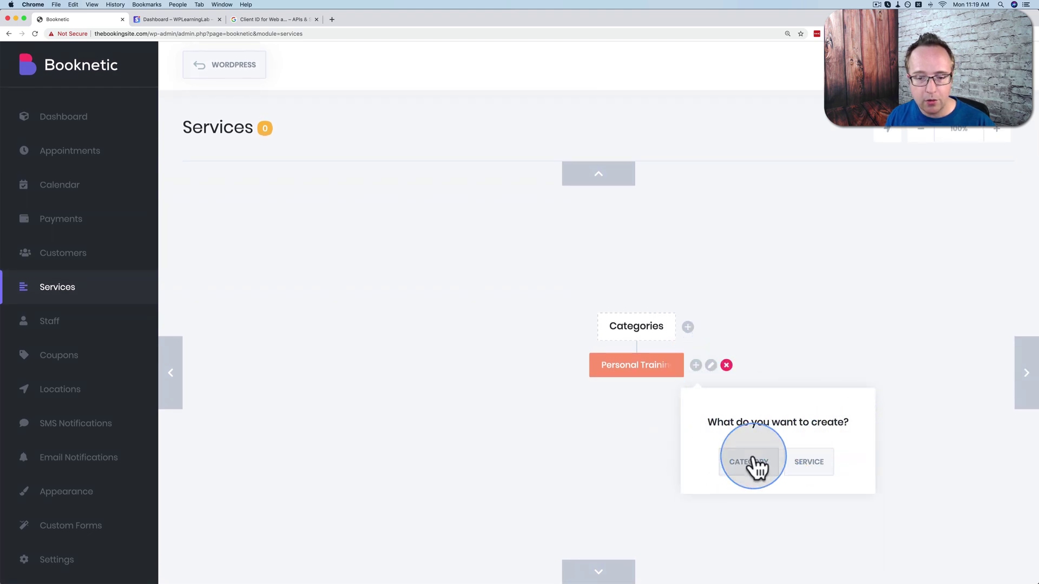
left_click(813, 463)
left_click(598, 245)
Name the service 'One-On-One Training' and set personal-trainer.jpg as its photo.
type("One-On-One Training")
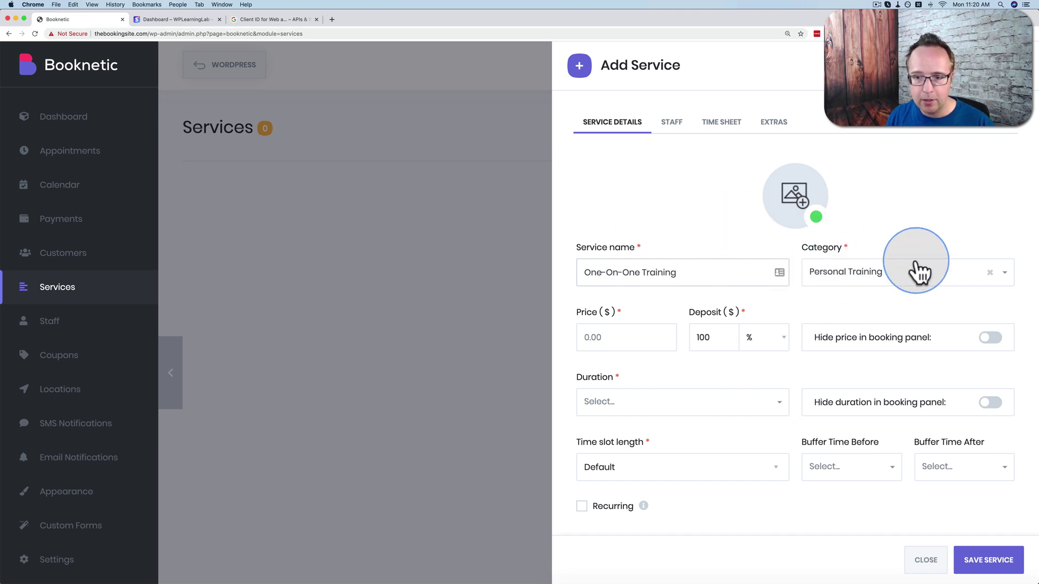
left_click(728, 235)
left_click(793, 195)
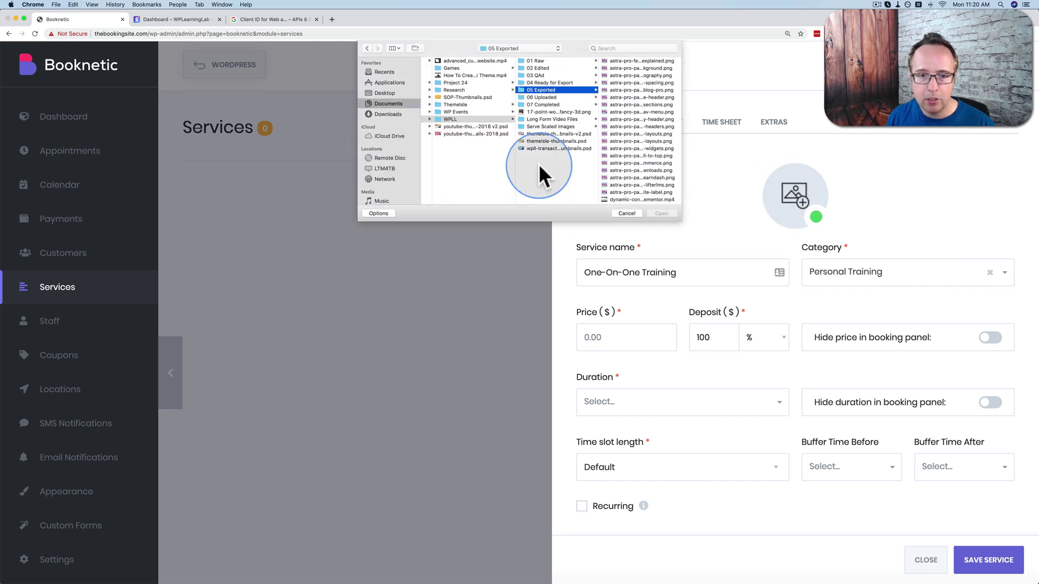
left_click(396, 114)
left_click(476, 67)
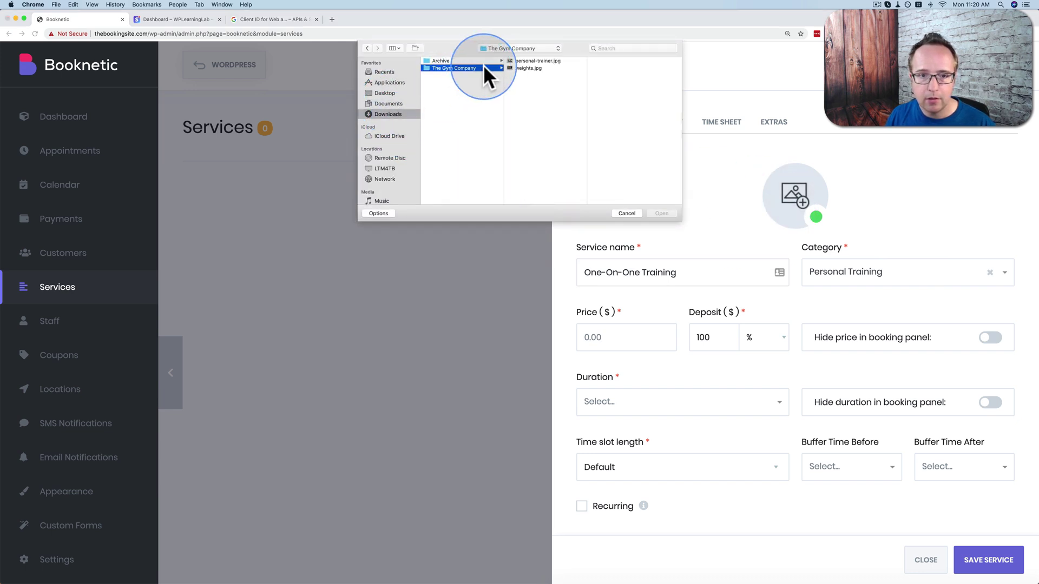
double_click(527, 61)
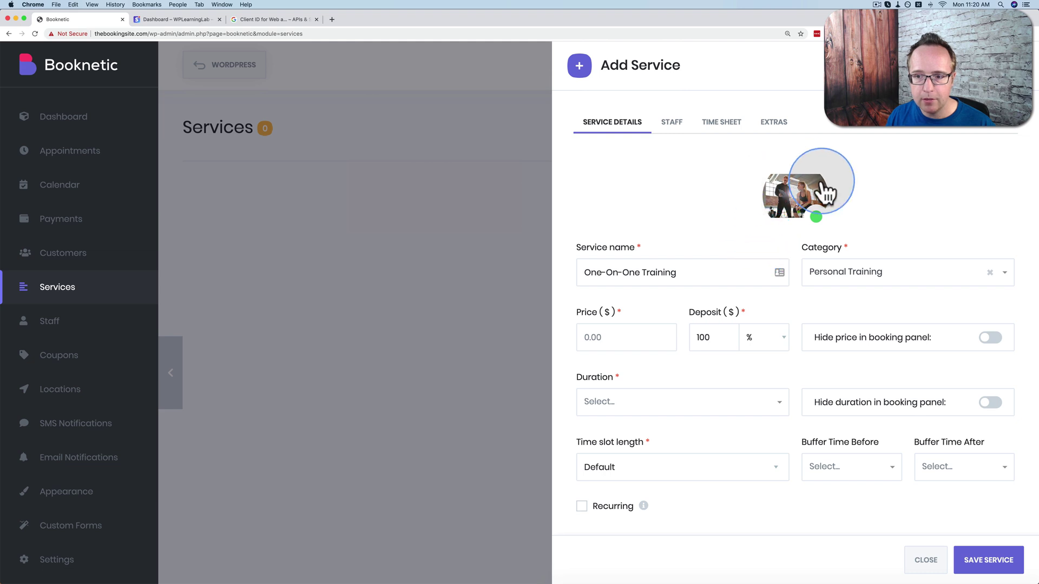
Set the price to 80 with a percentage deposit and a 1h duration.
left_click(601, 337)
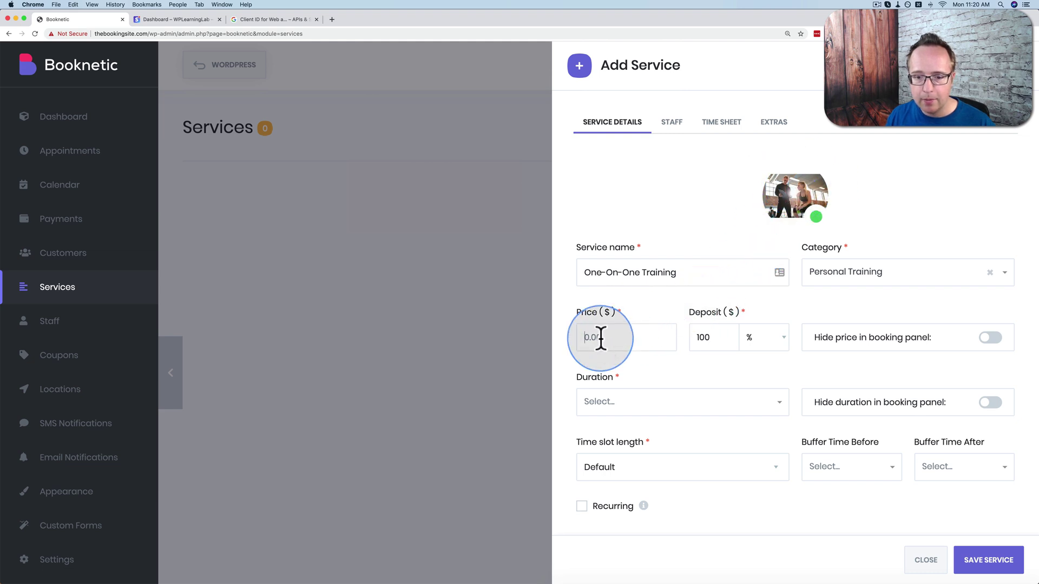
type("80")
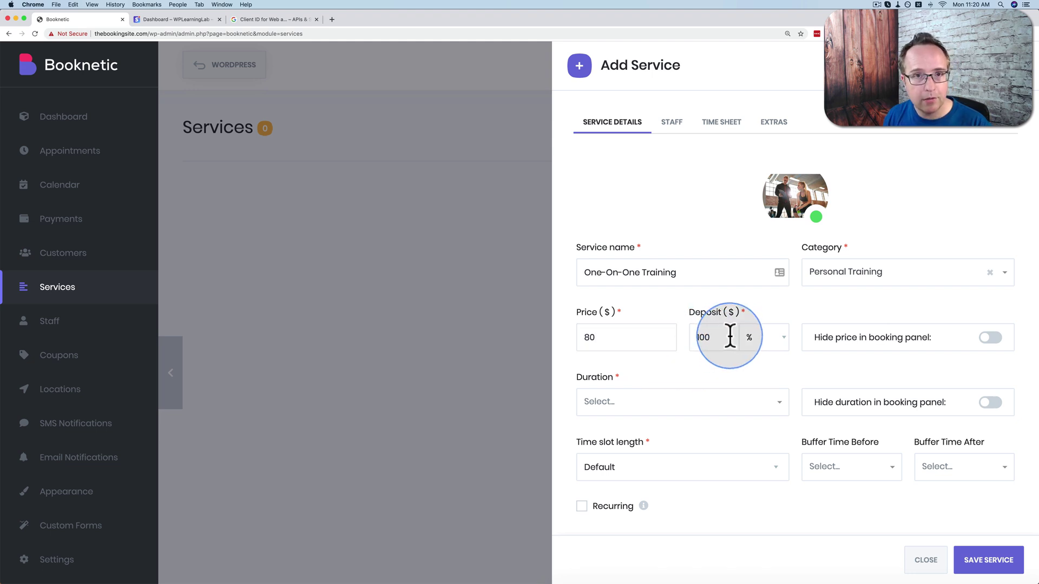
left_click(786, 336)
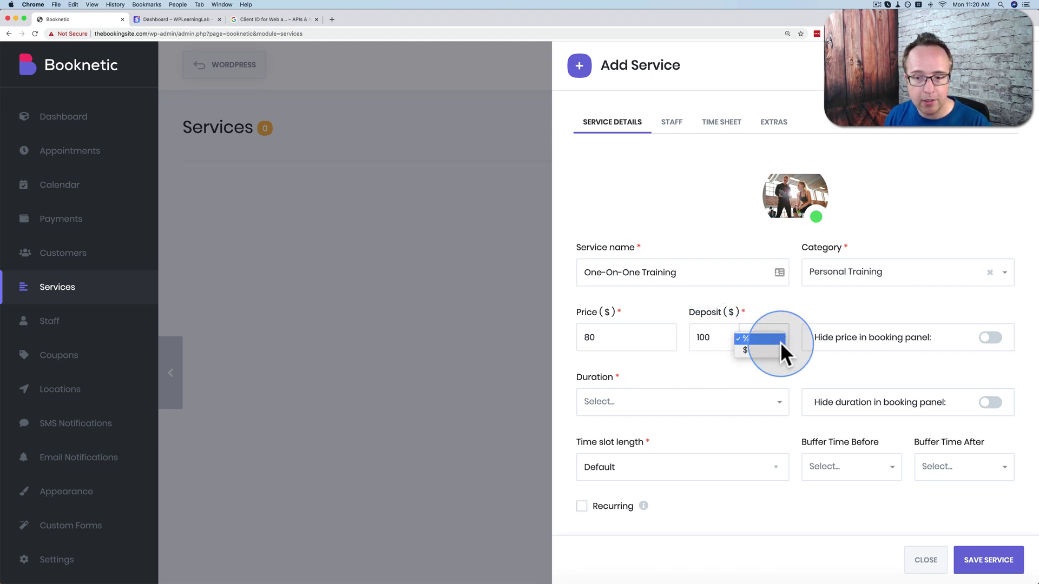
left_click(605, 366)
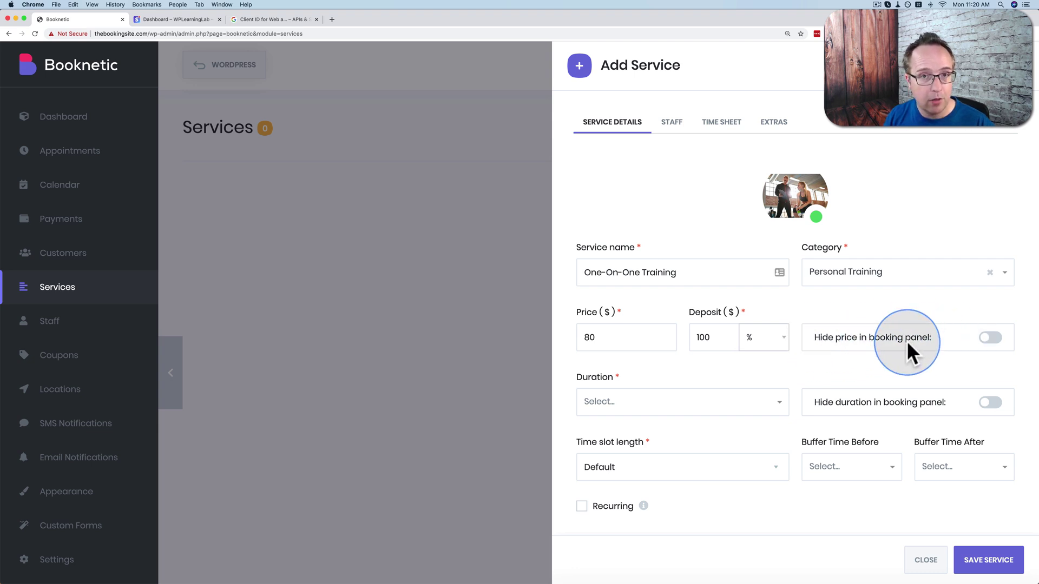
left_click(607, 411)
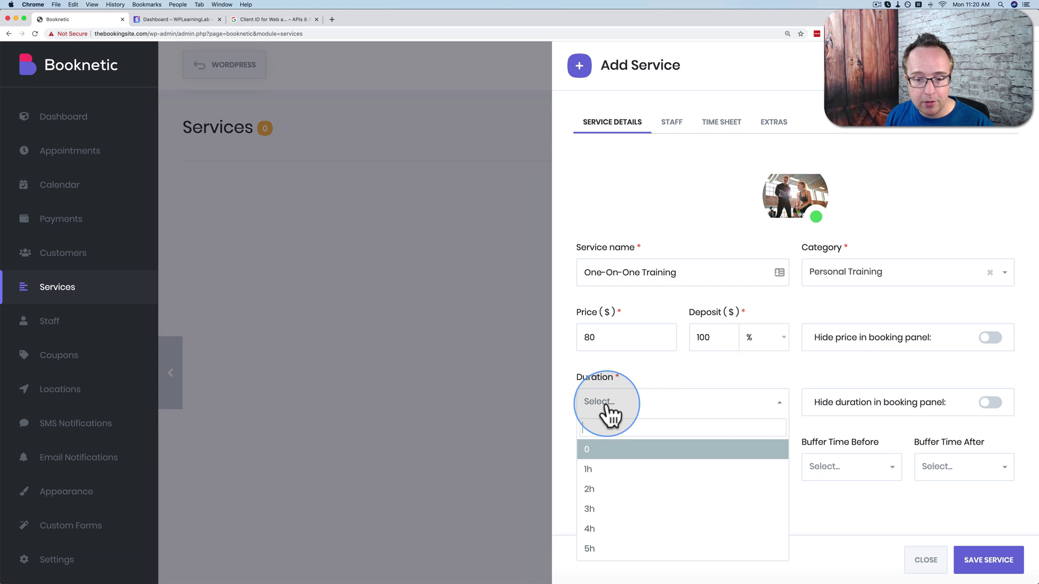
left_click(601, 470)
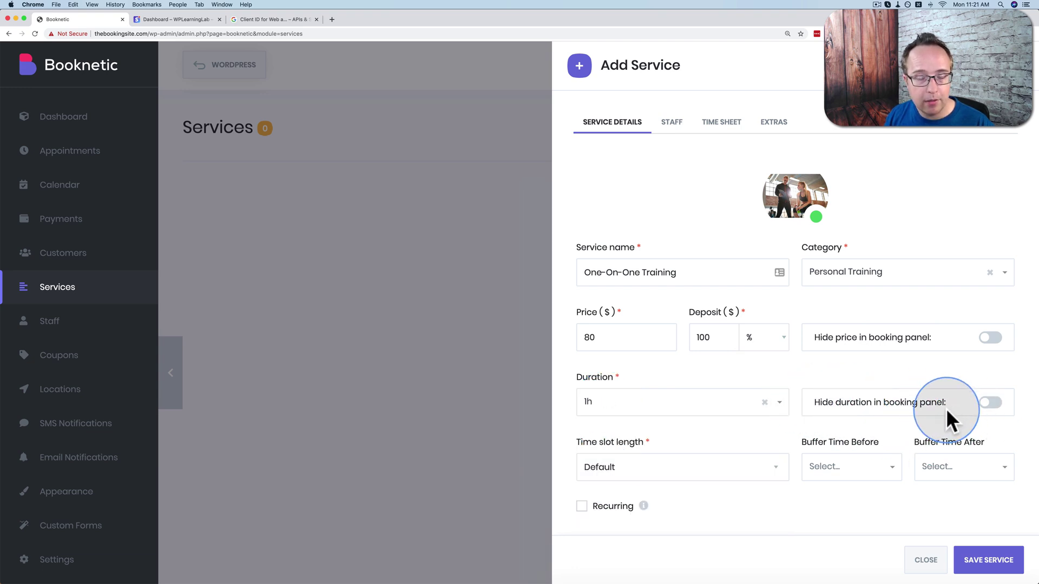
Make the time slot length match the service duration, leaving Buffer Time Before unset.
scroll(865, 414, "down", 4)
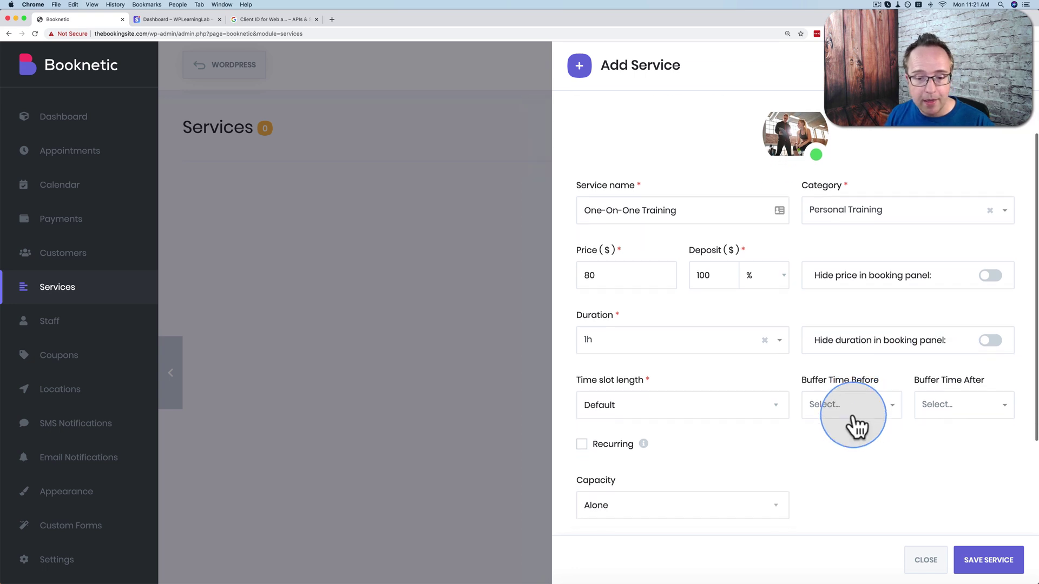
left_click(652, 343)
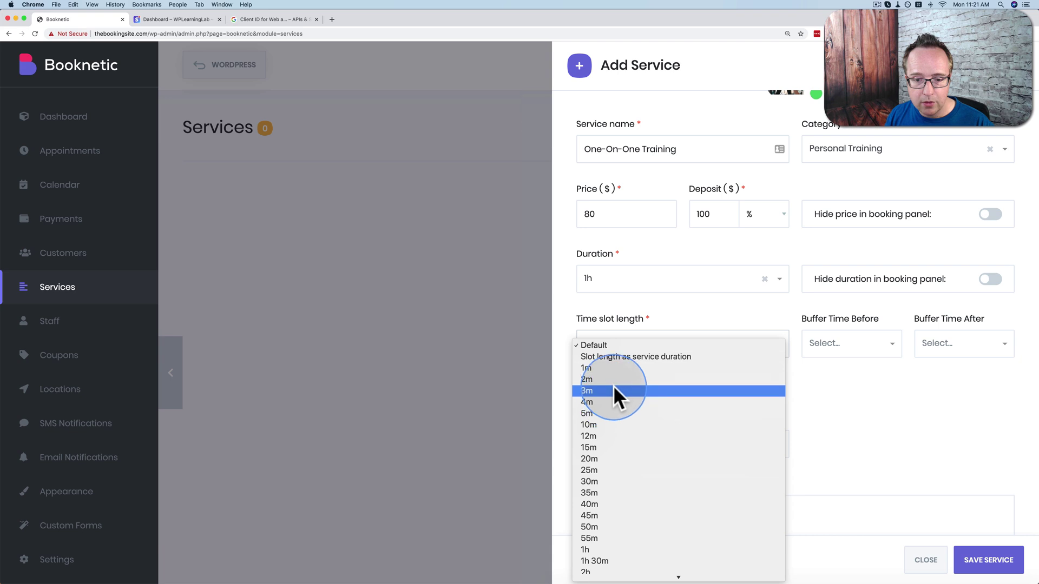
left_click(687, 355)
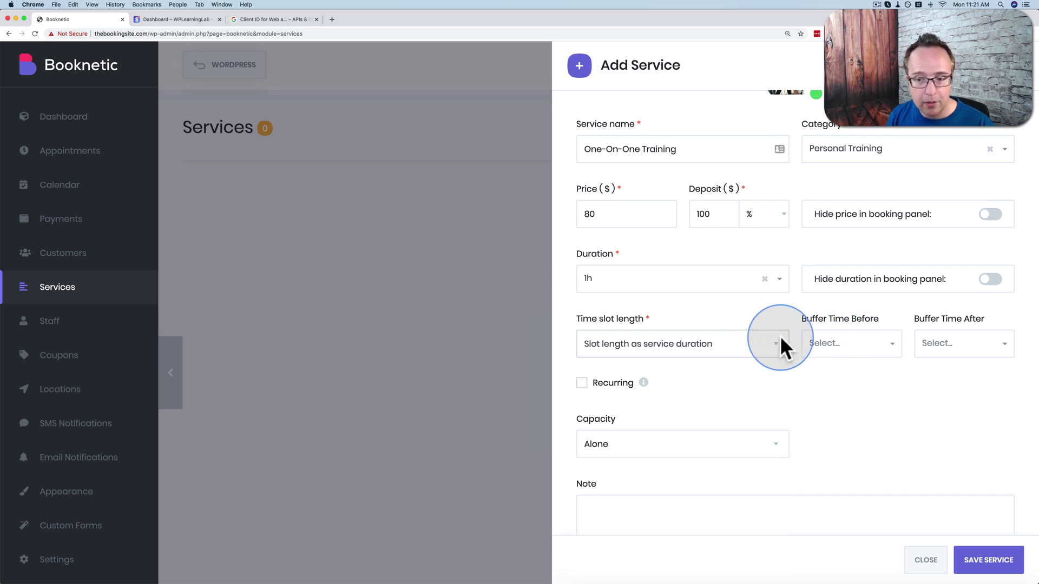
left_click(883, 354)
scroll(833, 409, "down", 6)
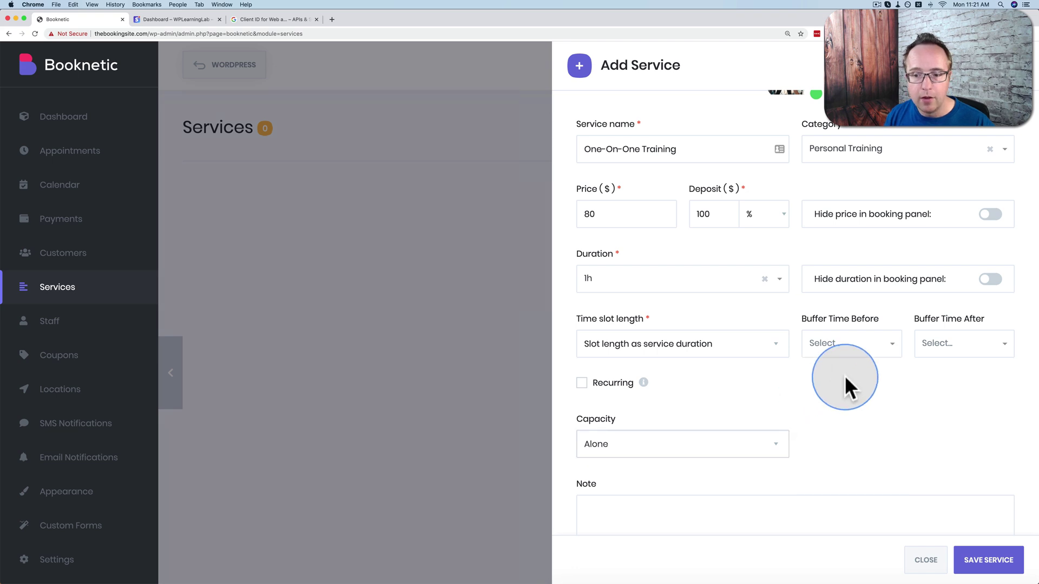
left_click(879, 349)
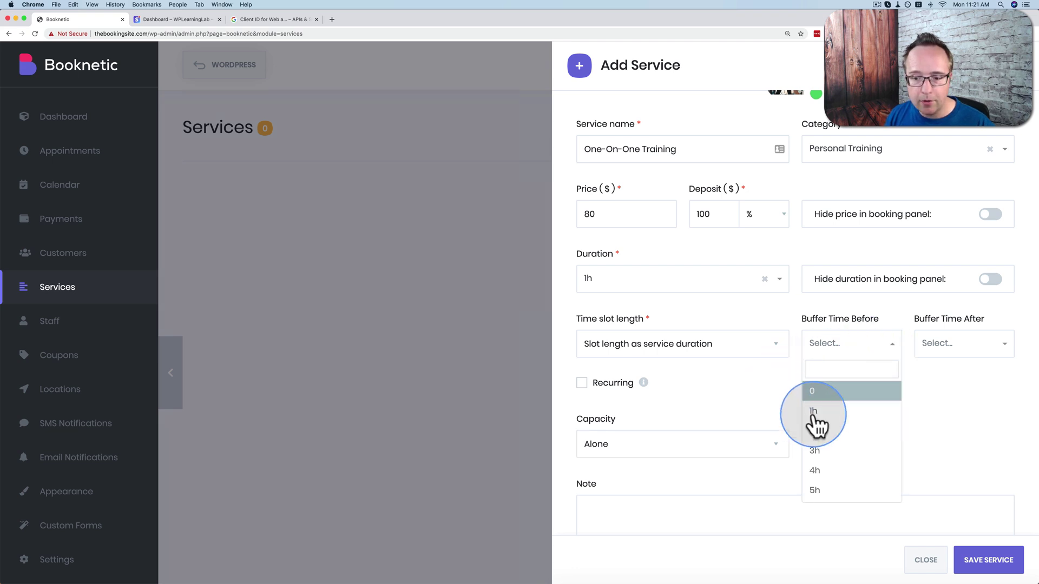
scroll(823, 429, "down", 10)
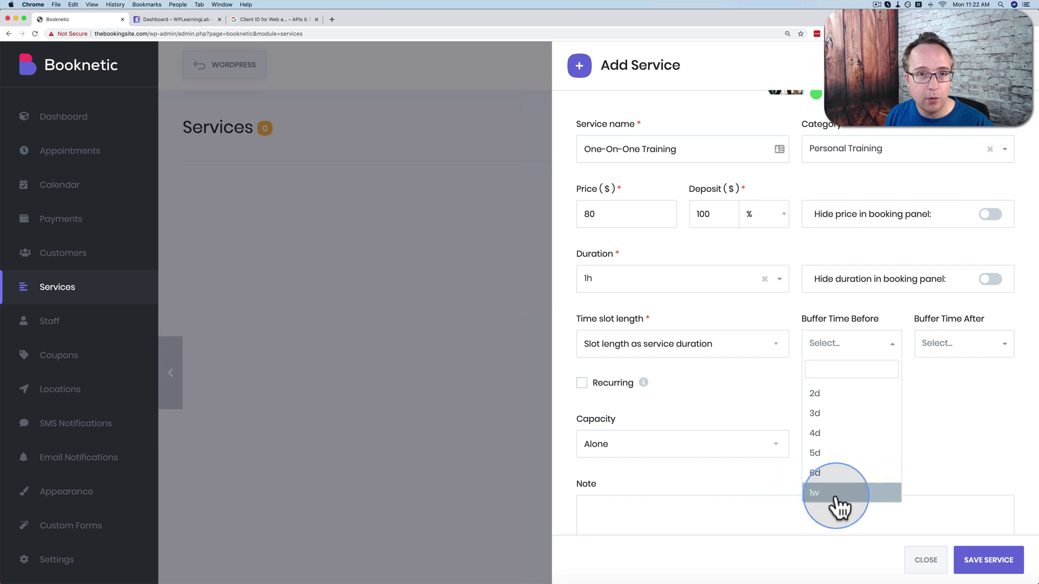
scroll(858, 486, "up", 10)
left_click(763, 381)
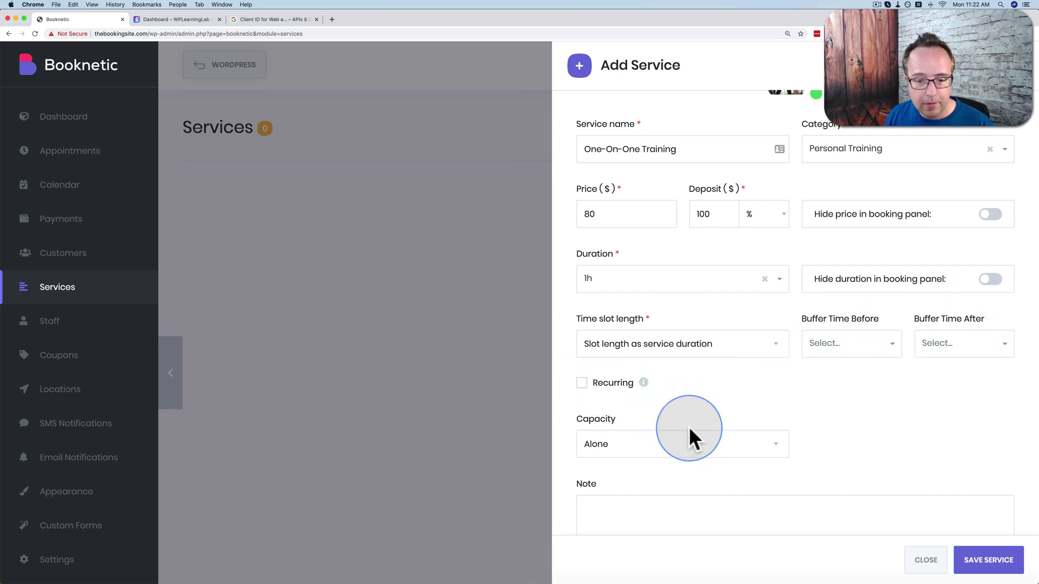
Keep capacity as Alone and paste the coaching note into the Note field.
left_click(595, 438)
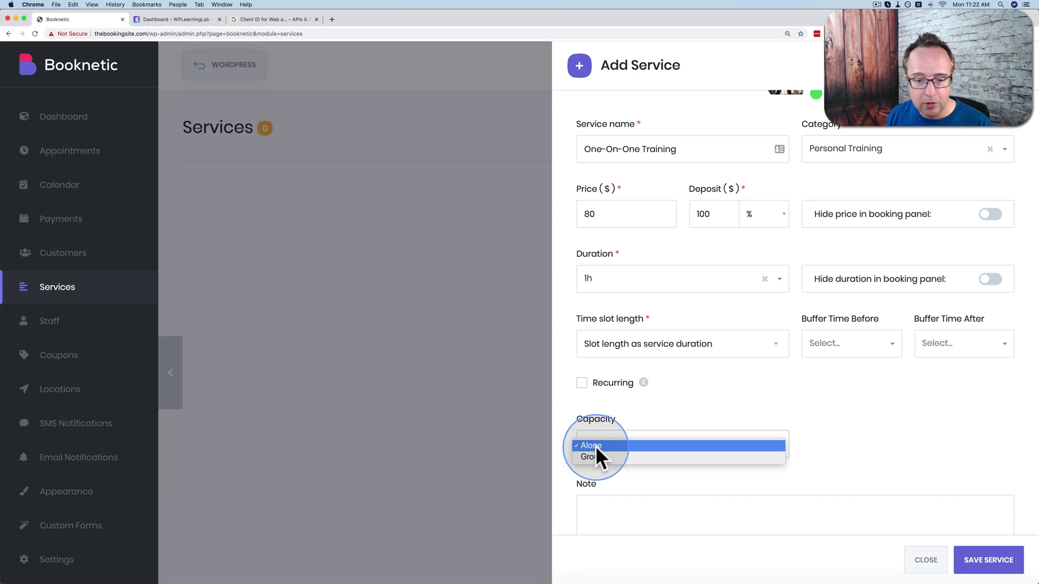
left_click(596, 446)
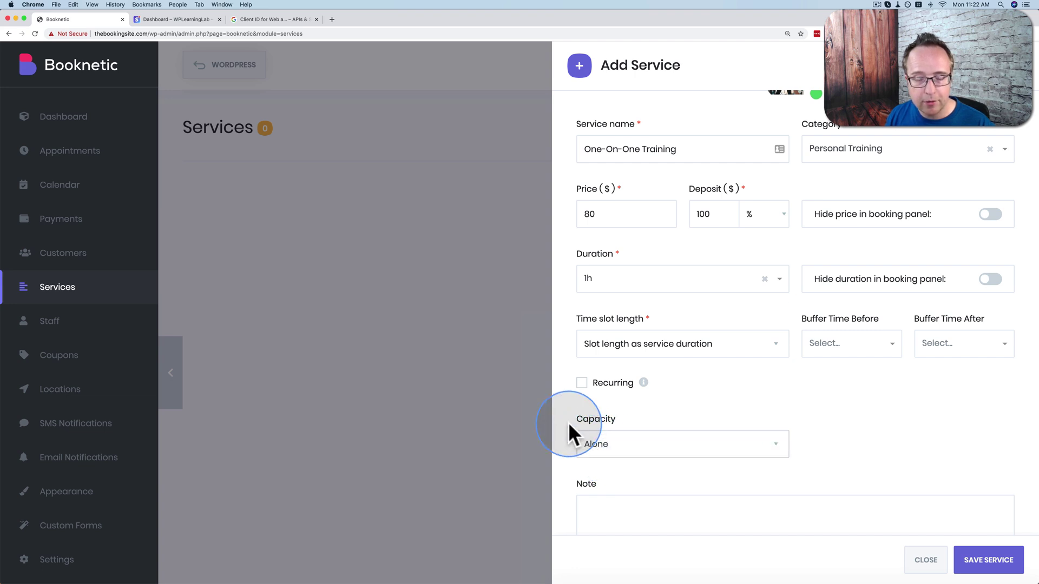
scroll(568, 422, "down", 3)
left_click(754, 421)
type("This one-on-one coaching will be with Bjorn.")
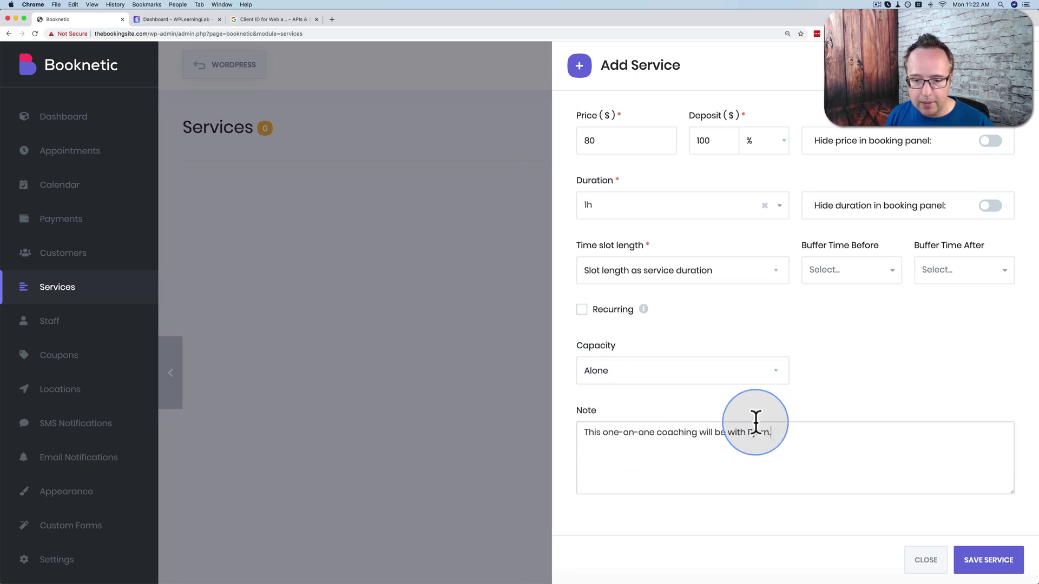
scroll(836, 388, "up", 5)
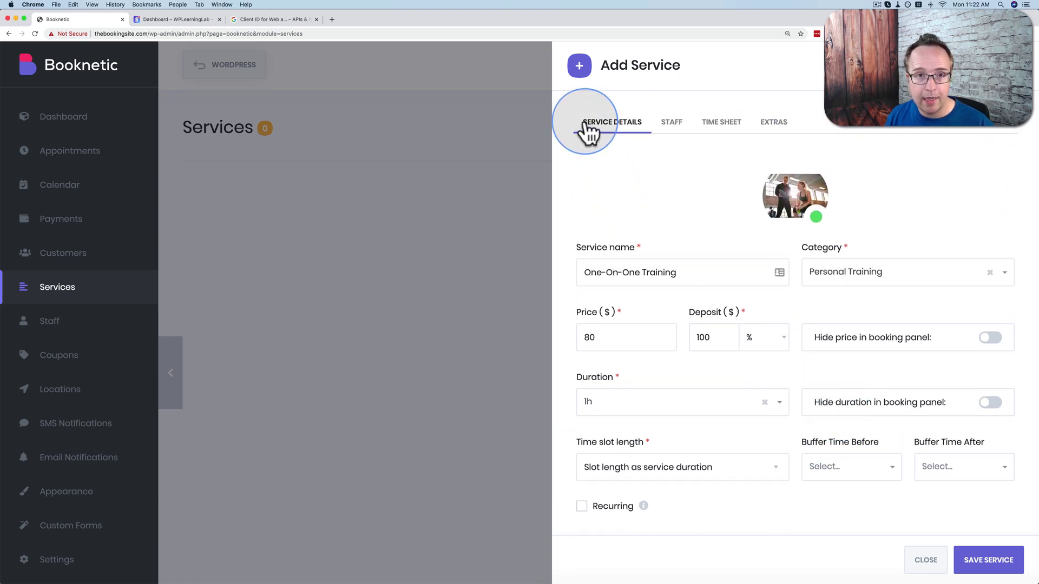
Assign the trainer to the service, enable a custom weekly timesheet, and view Special Days.
left_click(671, 124)
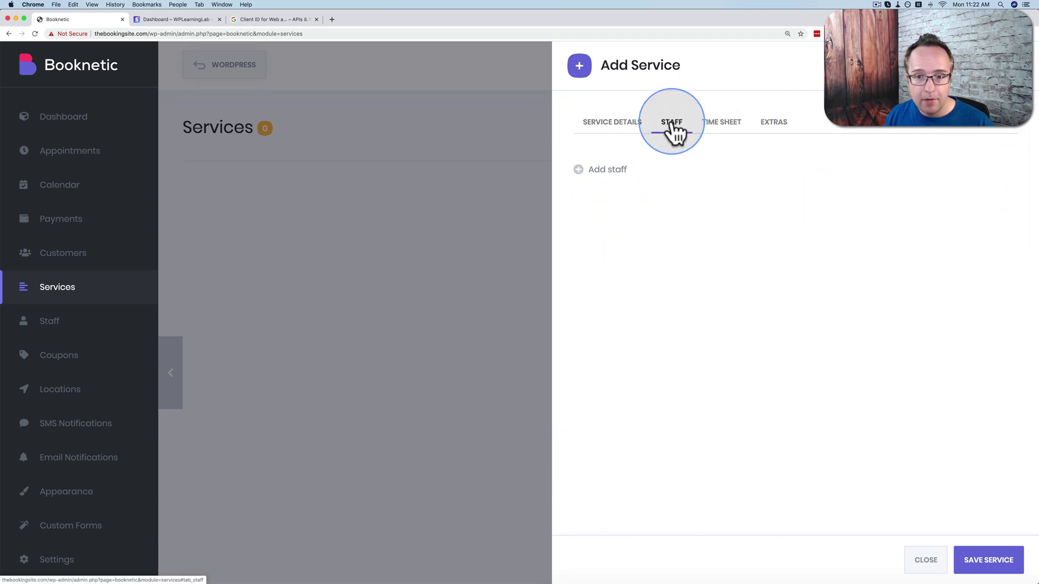
left_click(578, 168)
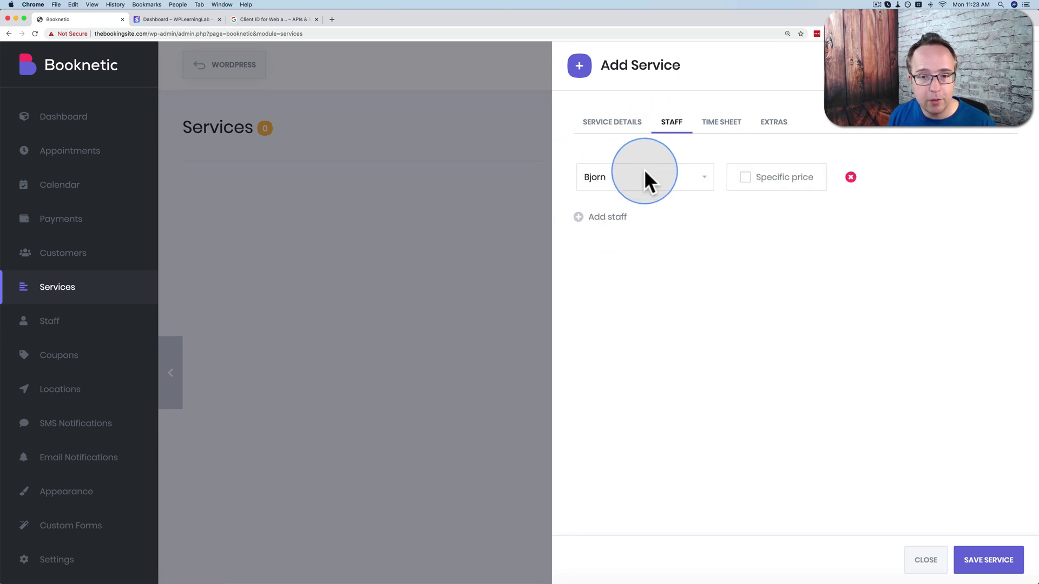
left_click(720, 125)
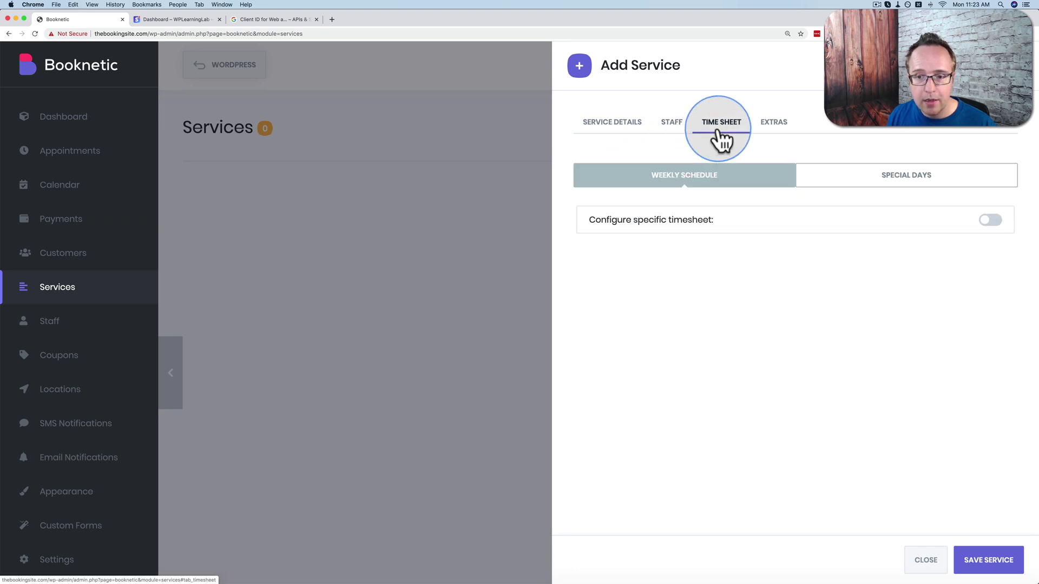
left_click(991, 222)
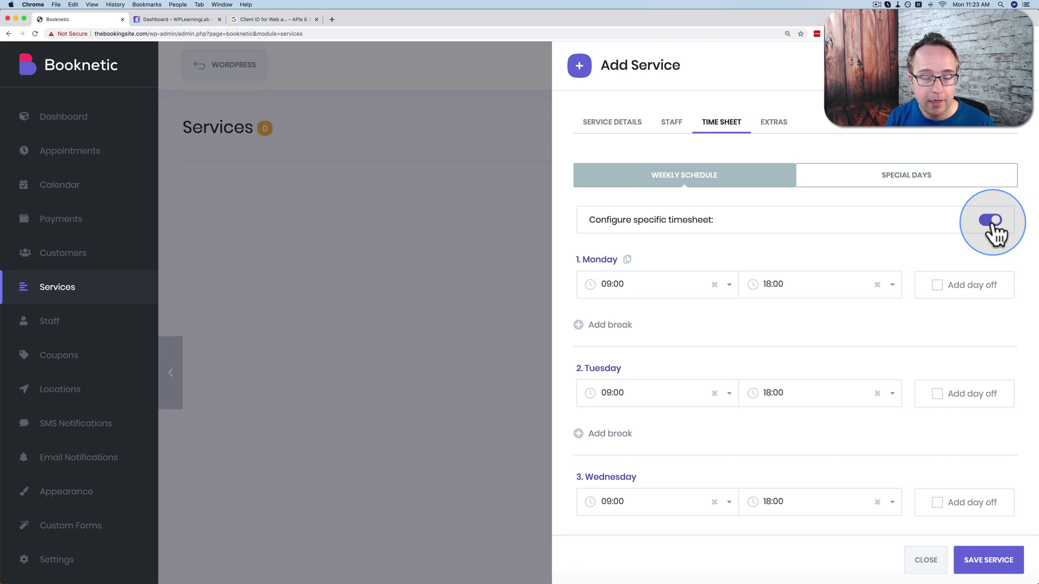
left_click(890, 184)
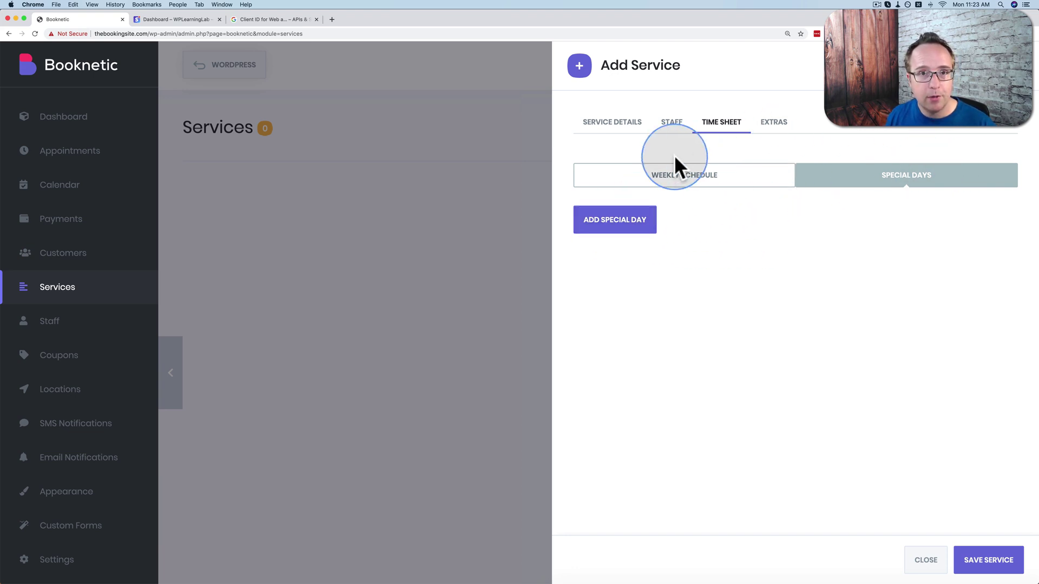
Create a Protein Shake extra priced 5 with a duration of 0.
left_click(771, 133)
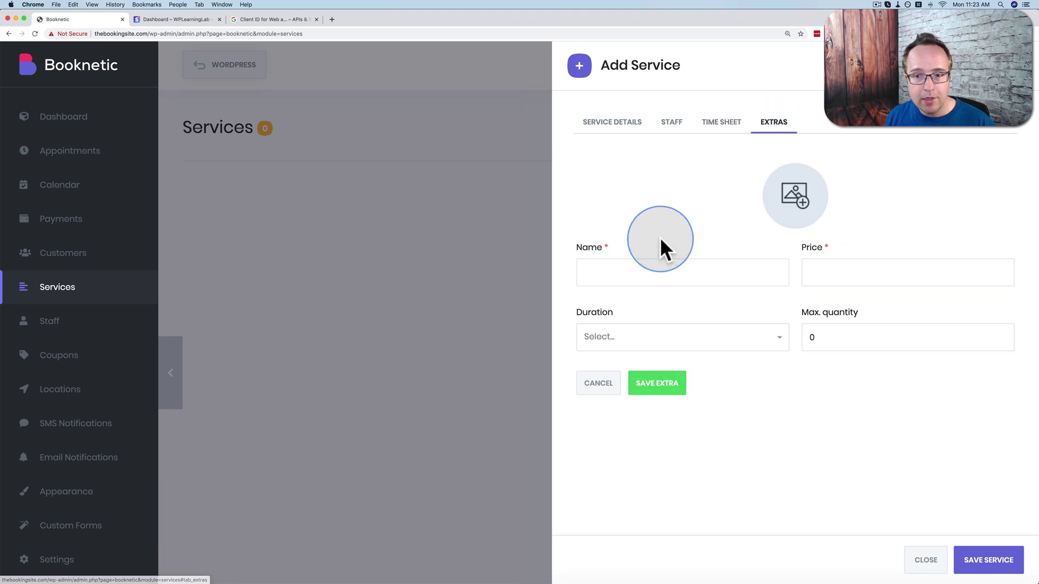
left_click(634, 271)
type("Protein Shake")
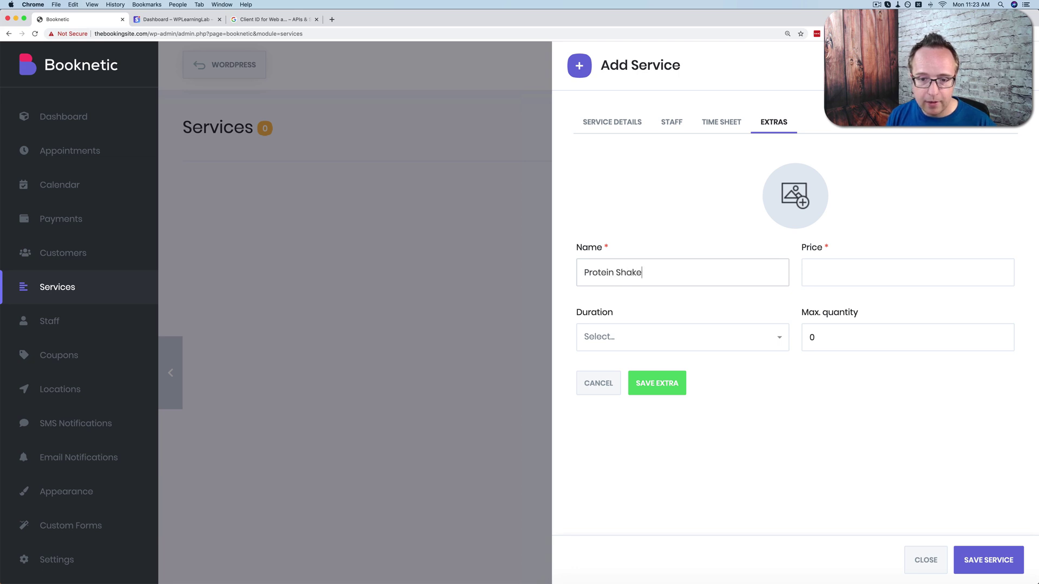
key("Tab")
type("5")
left_click(672, 337)
left_click(617, 386)
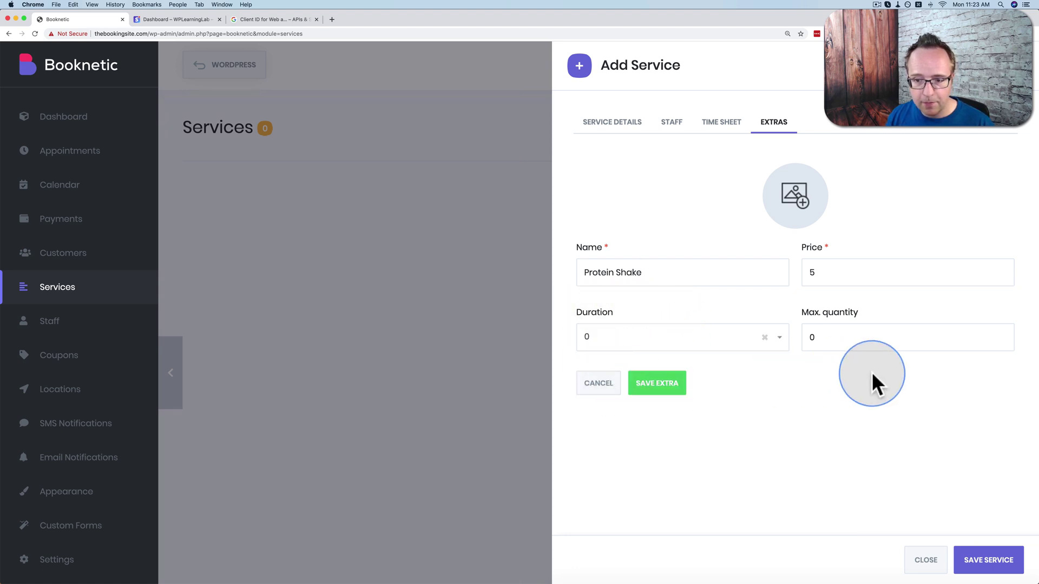
Limit the extra's maximum quantity to 1, save it, then save the One-On-One Training service.
left_click(826, 336)
key("BackSpace")
type("1")
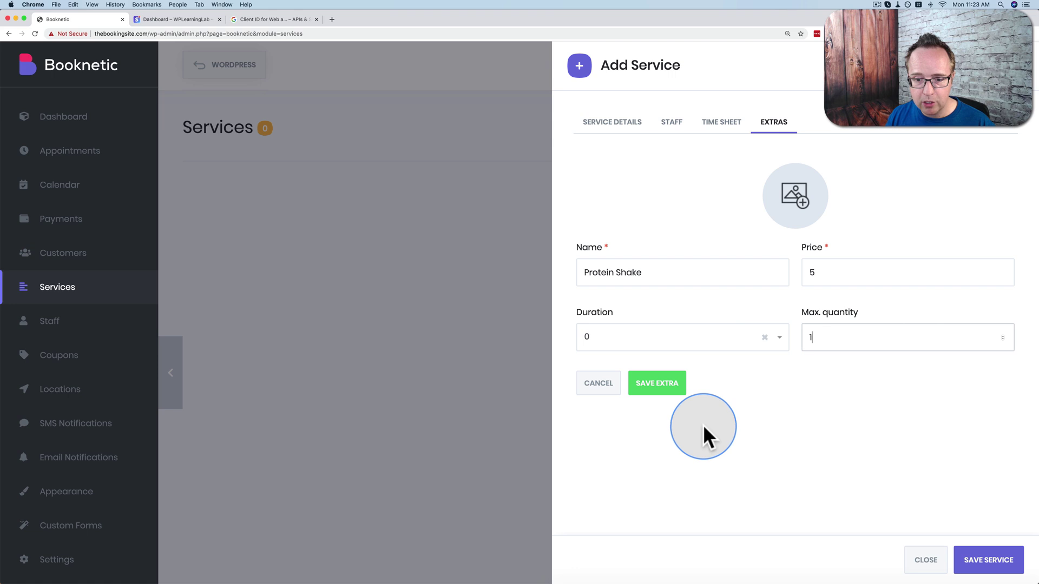
left_click(649, 387)
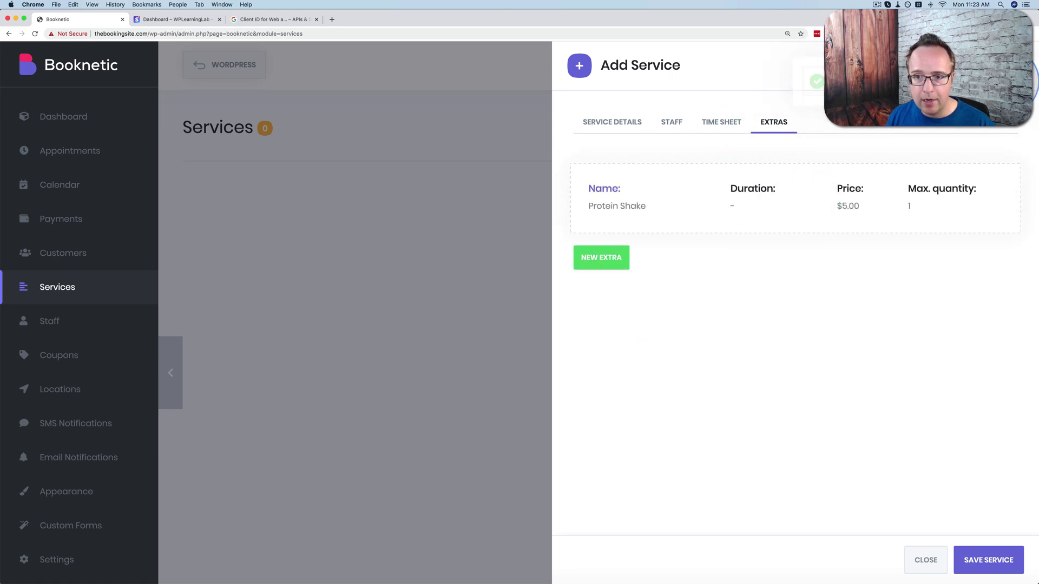
left_click(595, 124)
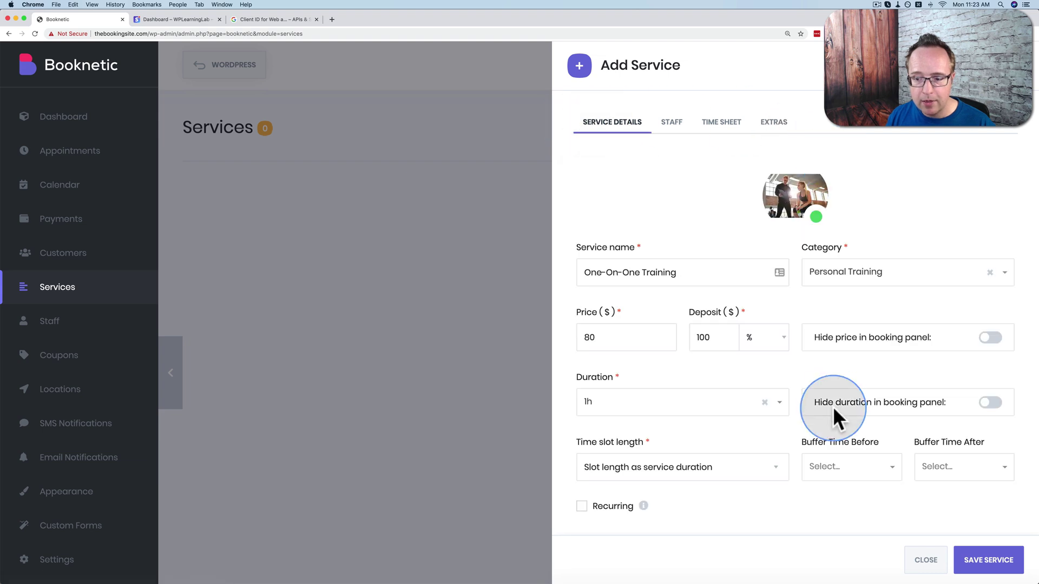
left_click(984, 559)
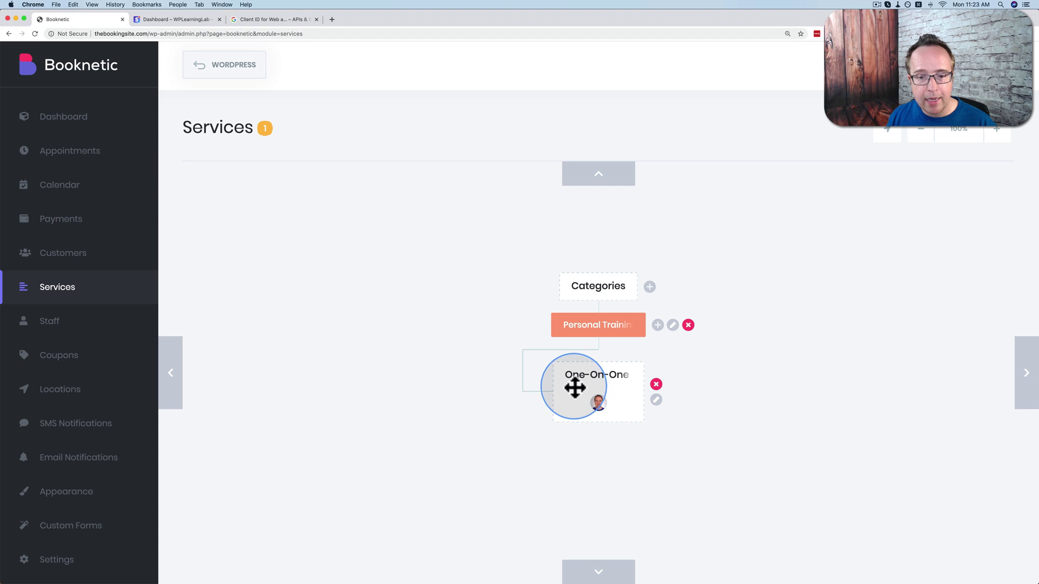
Add a Classes category beside Personal Training and begin a new service in it.
left_click_drag(640, 378, 562, 384)
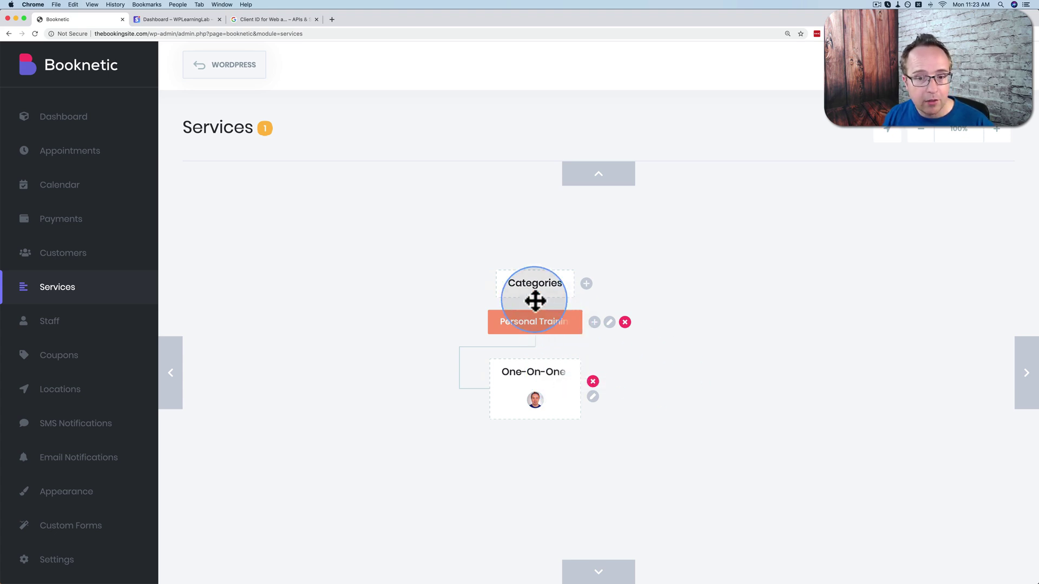
left_click(586, 283)
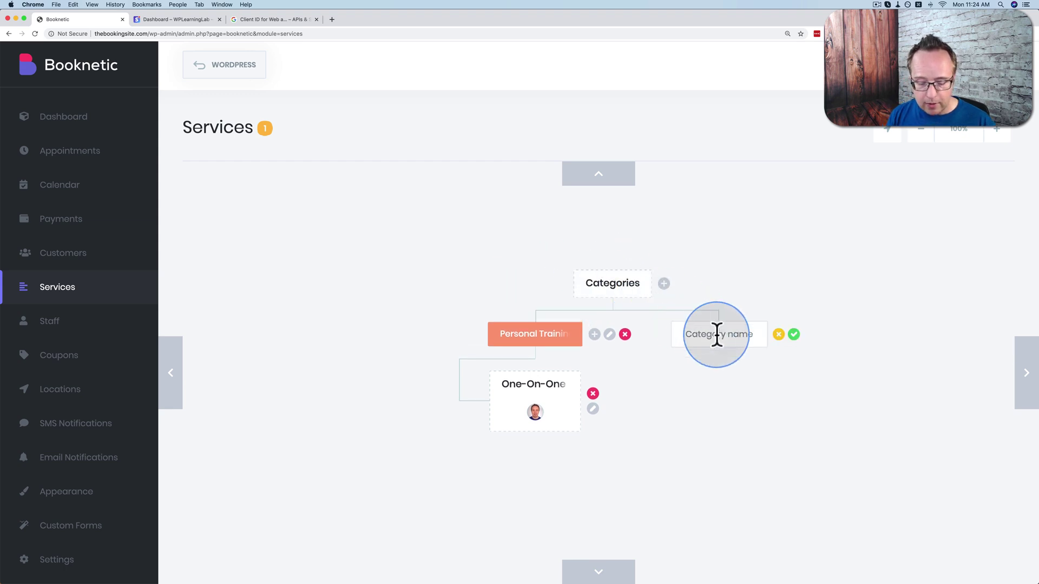
type("Ca")
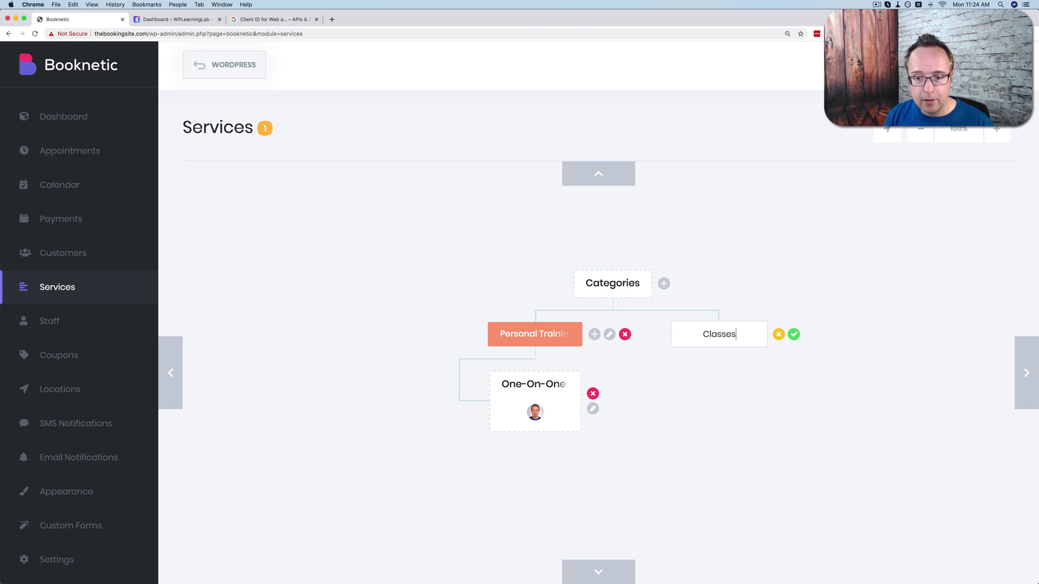
left_click(793, 334)
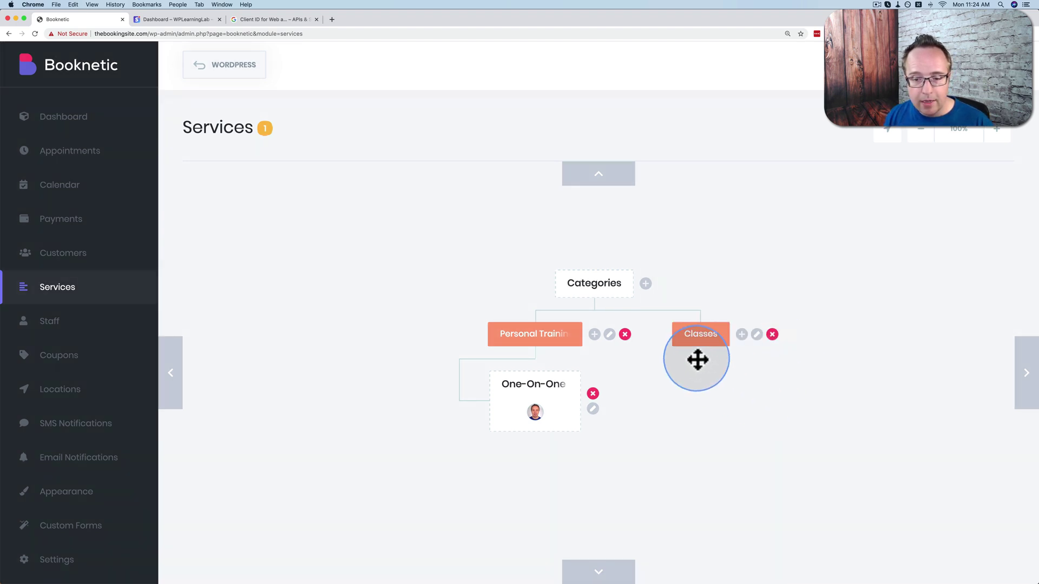
left_click(742, 334)
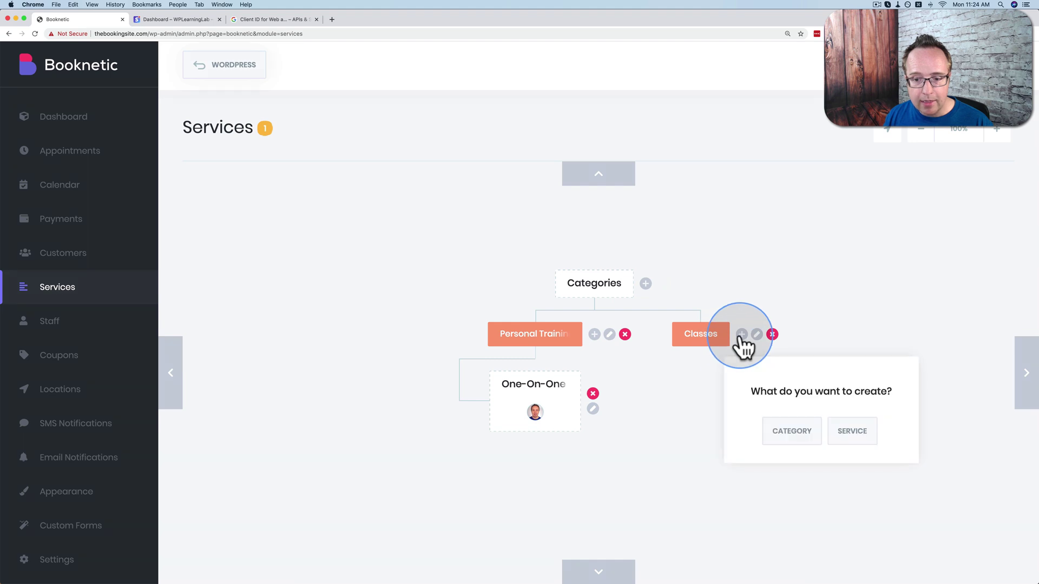
left_click(860, 438)
Draft a HIIT service with Group capacity, then close the form without saving.
left_click(653, 269)
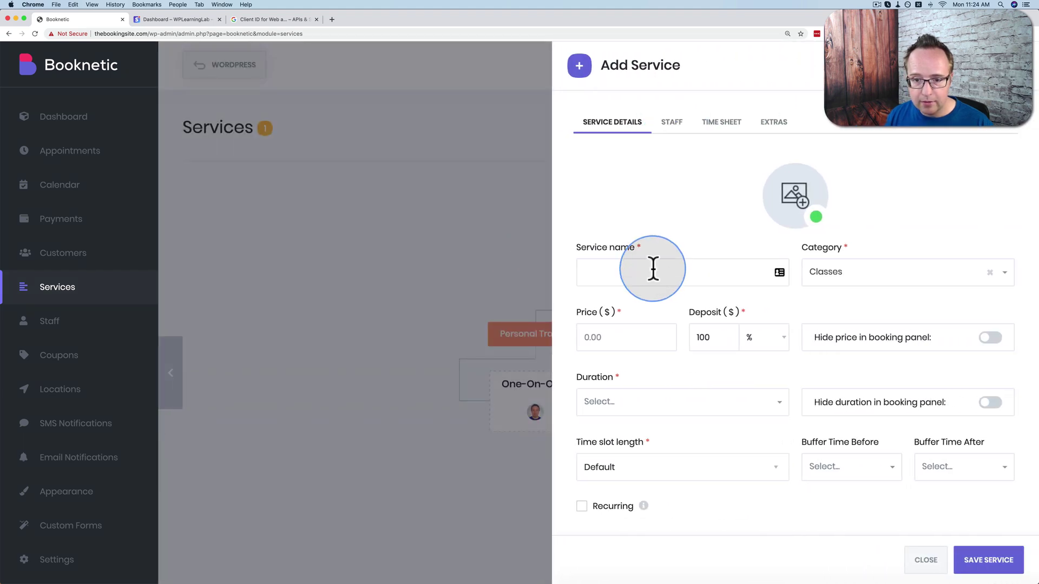
type("HIIT")
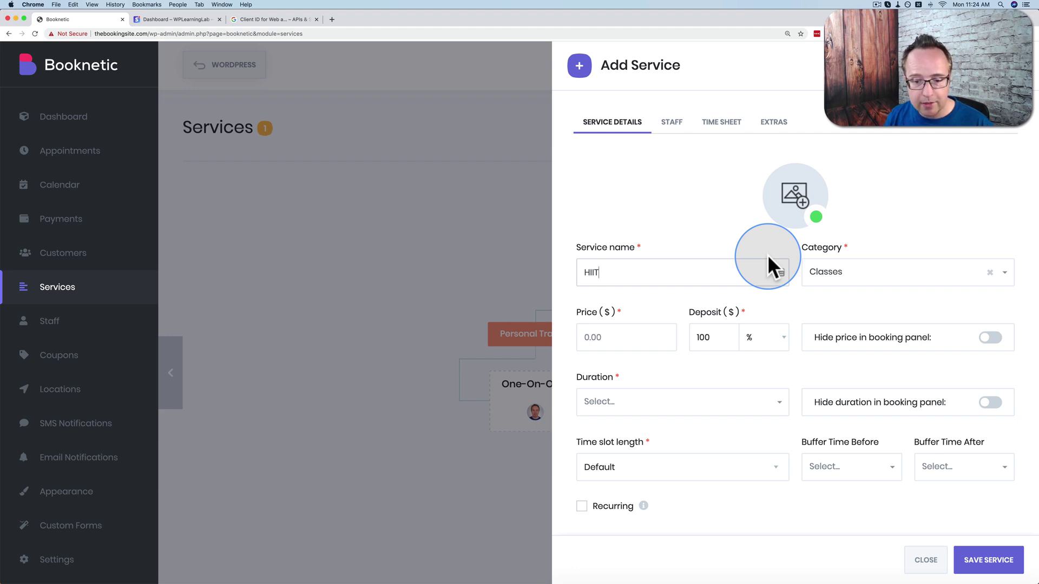
scroll(726, 349, "down", 5)
left_click(617, 418)
left_click(596, 429)
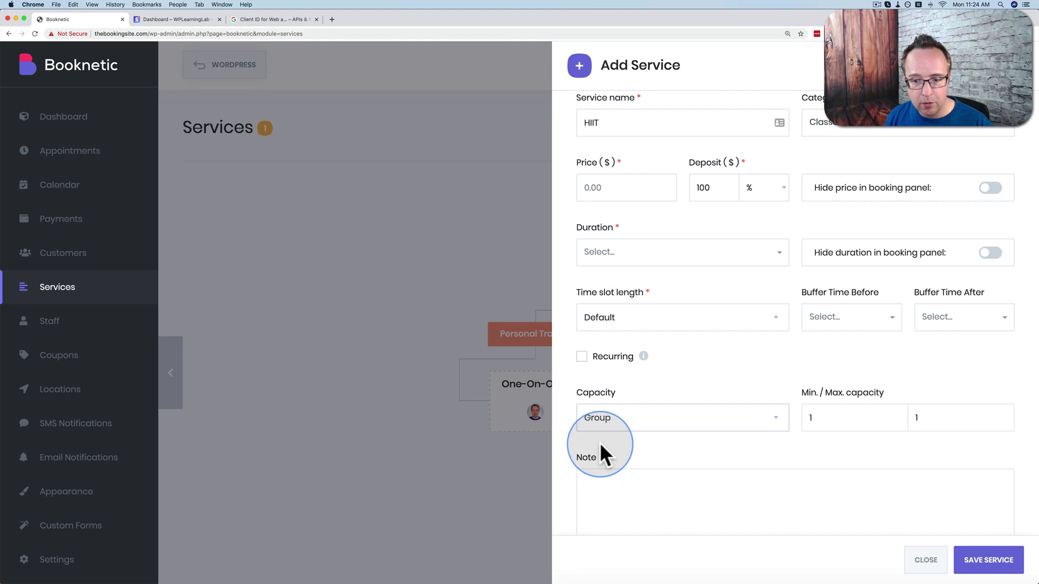
left_click(828, 419)
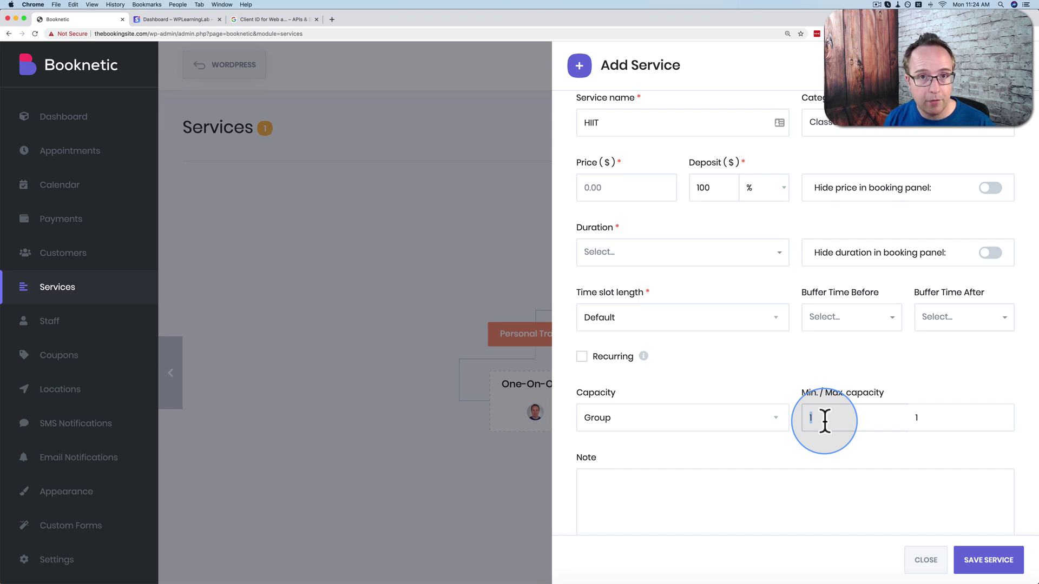
left_click(907, 420)
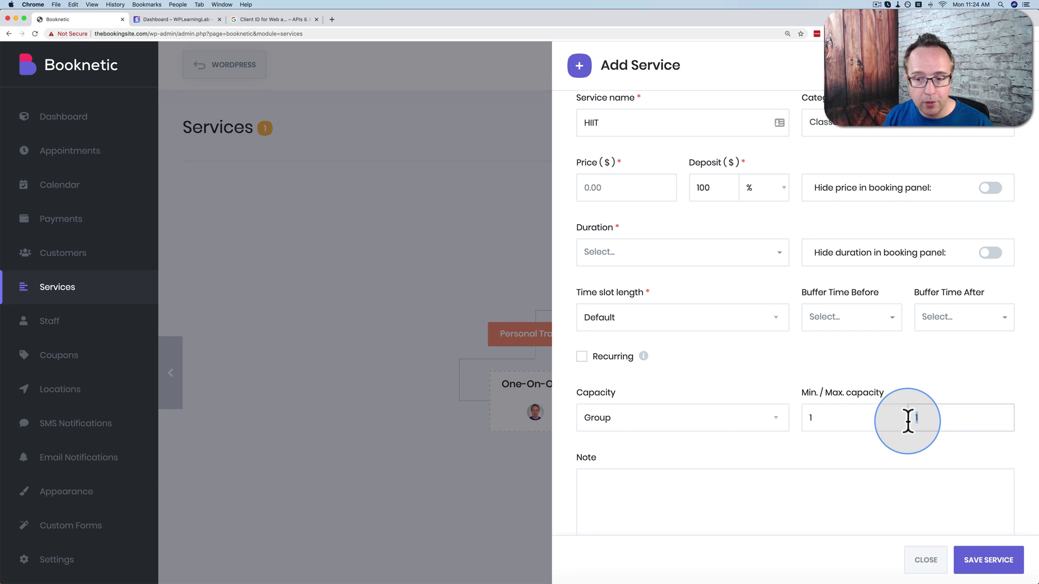
scroll(865, 410, "up", 3)
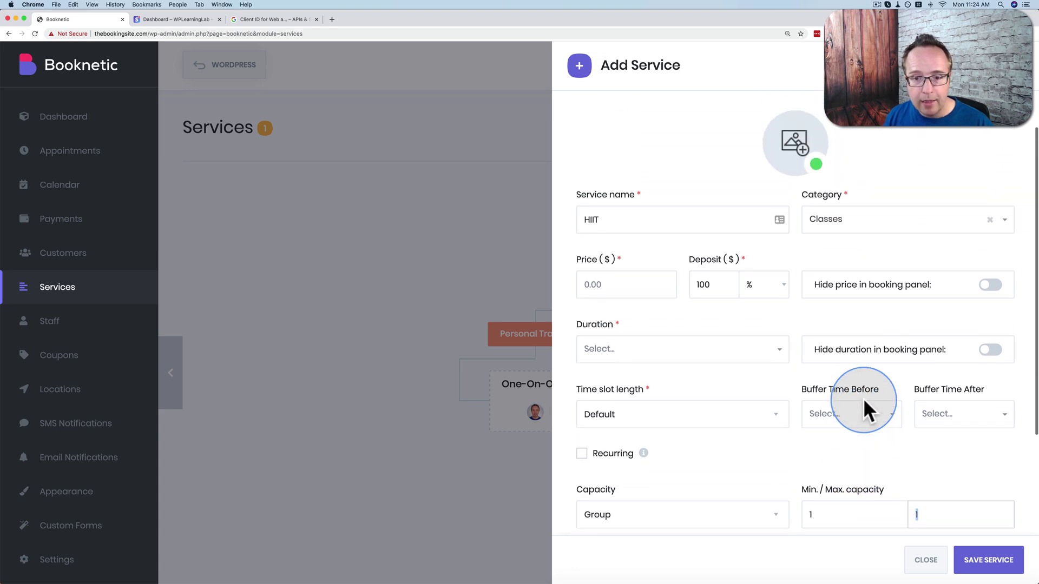
left_click(616, 302)
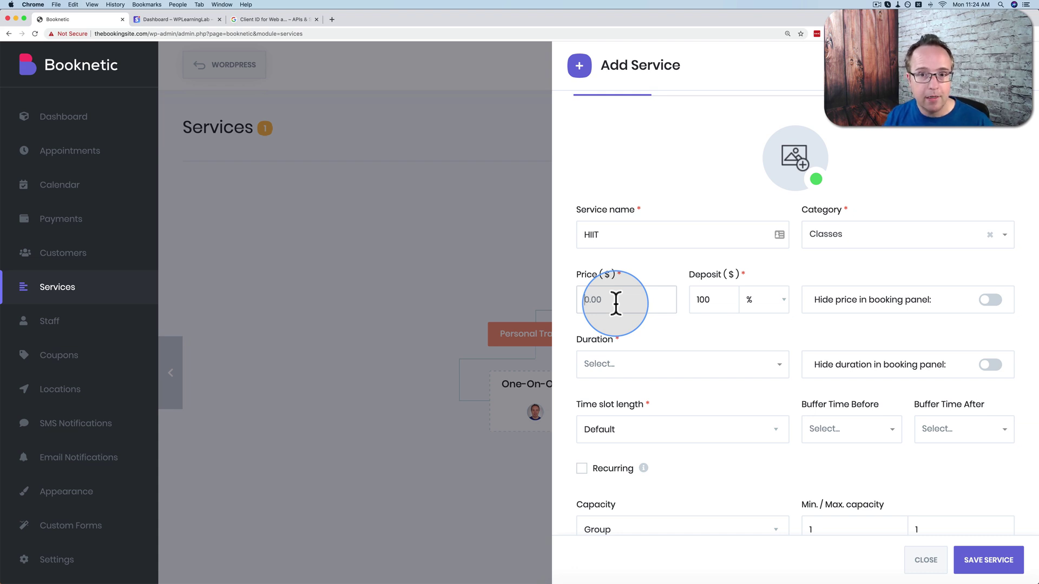
left_click(924, 560)
Delete the Classes category and confirm the deletion.
left_click(772, 334)
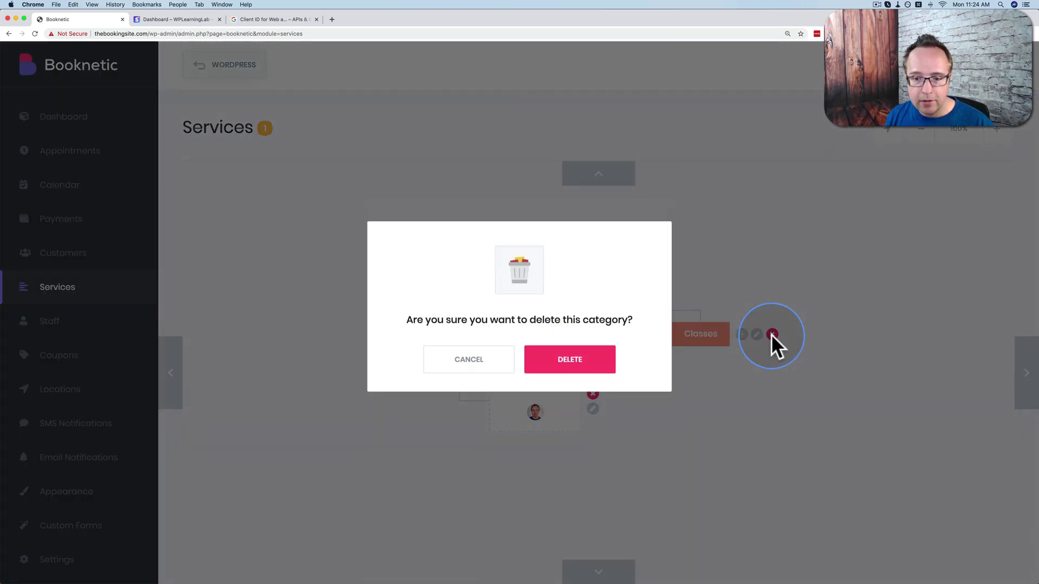
left_click(575, 362)
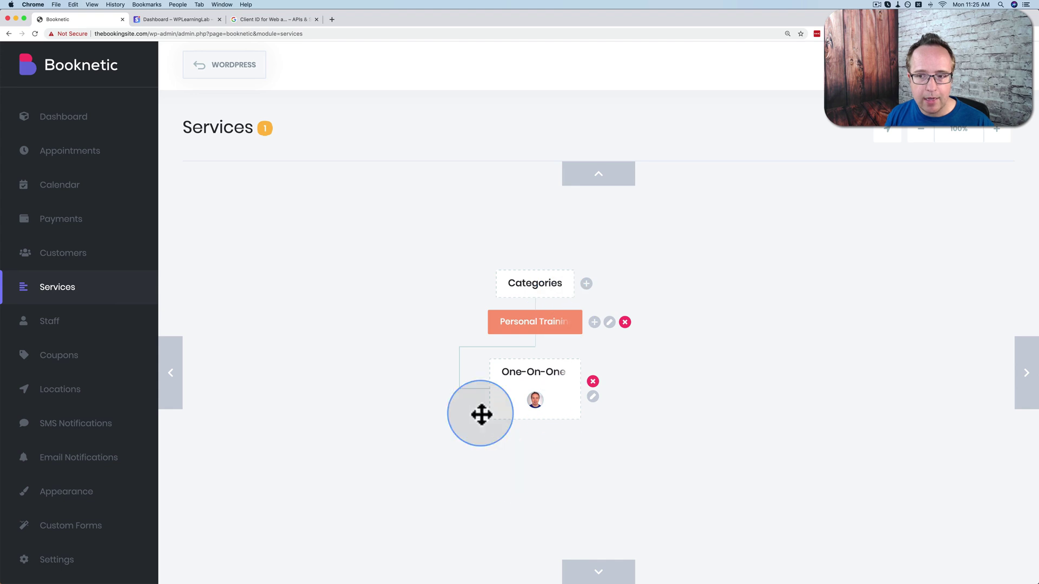
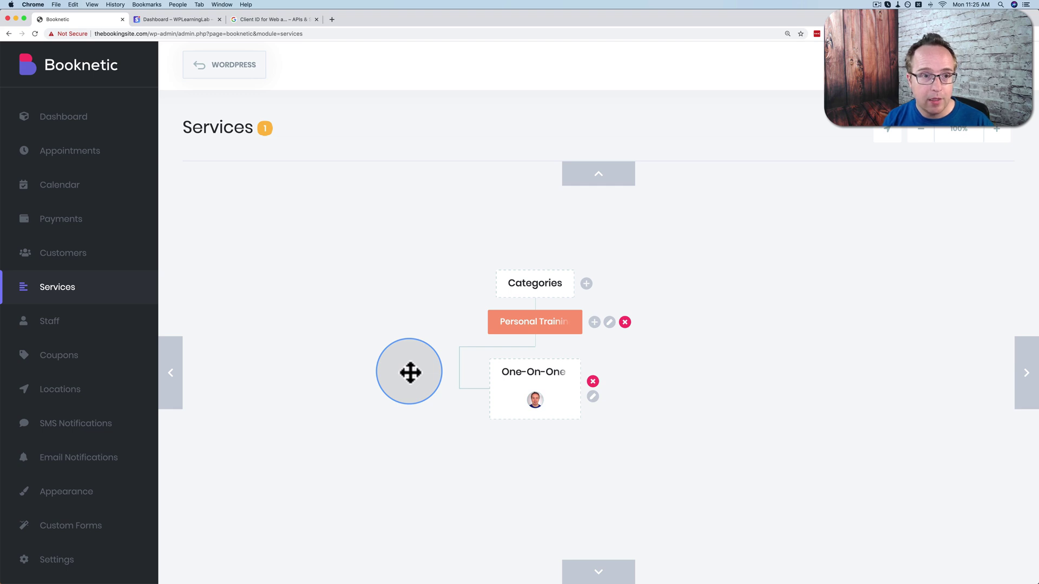
Create a new WordPress page titled 'Book An Appointment'.
left_click(238, 76)
mouse_move(47, 201)
left_click(121, 193)
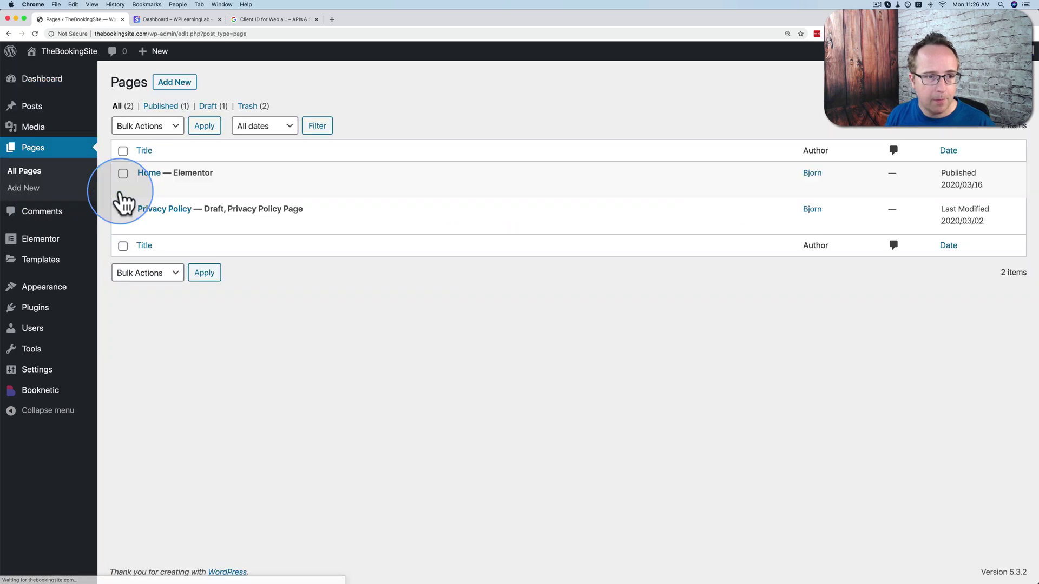
left_click(178, 88)
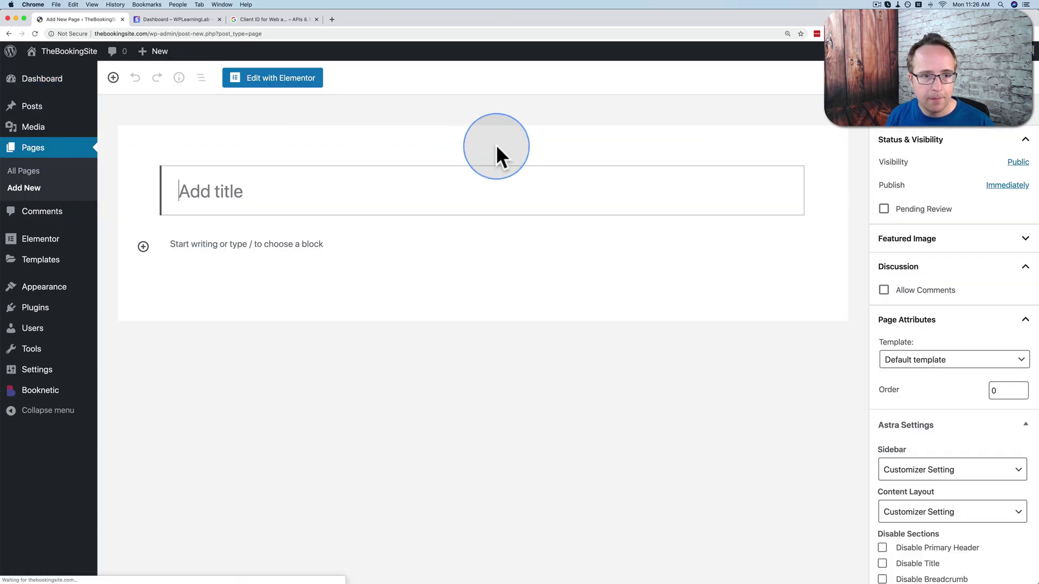
left_click(285, 200)
type("Book ")
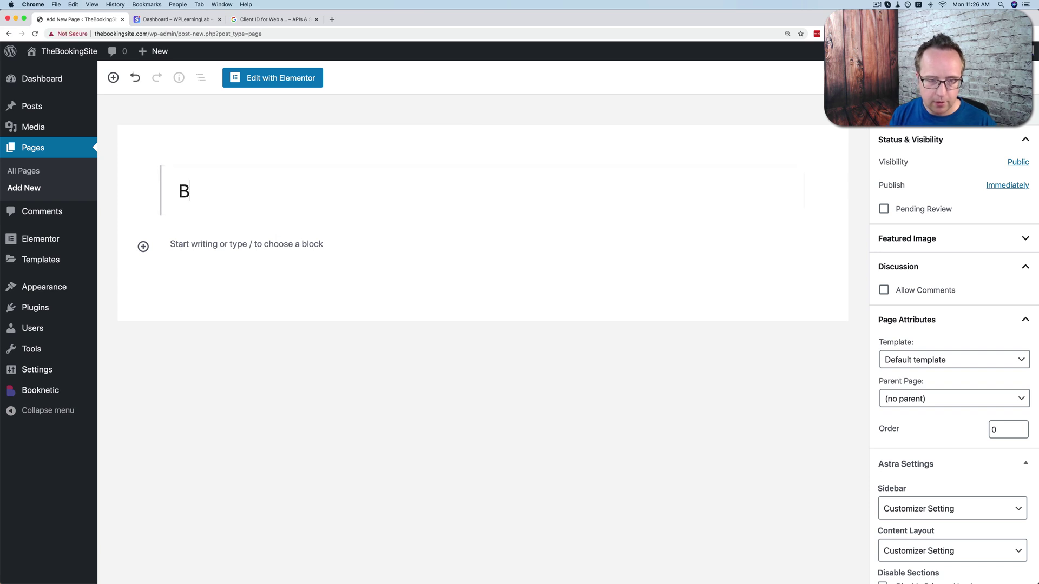
type("An Appoinment")
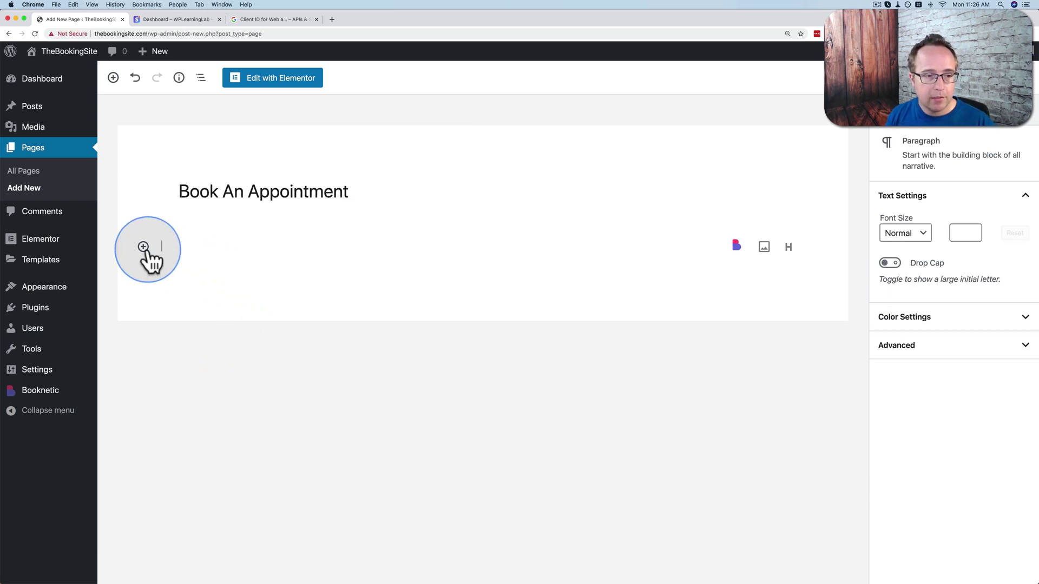
Insert a Booknetic booking block into the page and select it.
left_click(145, 248)
left_click(252, 362)
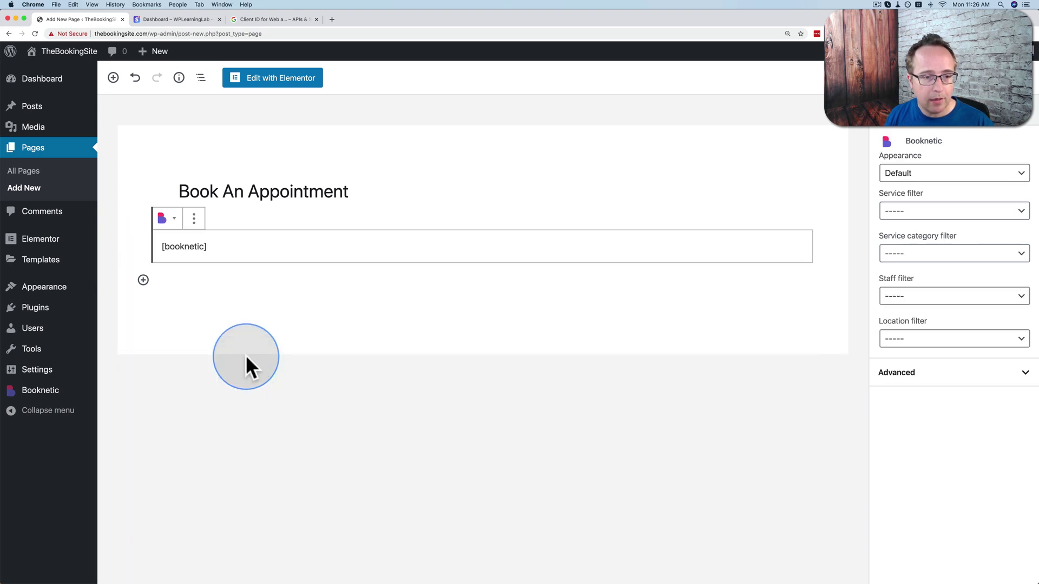
left_click(183, 252)
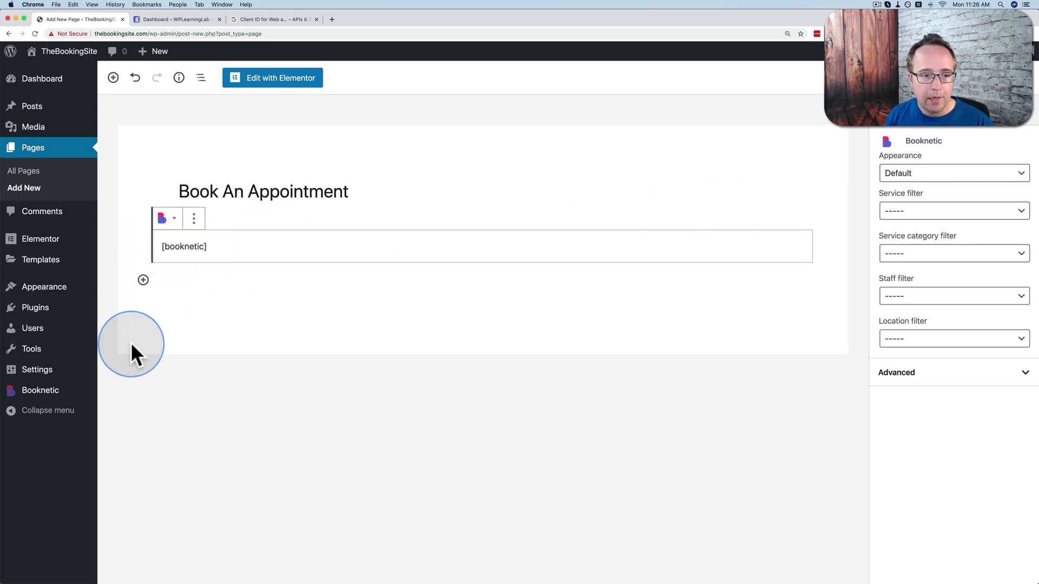
left_click(1018, 180)
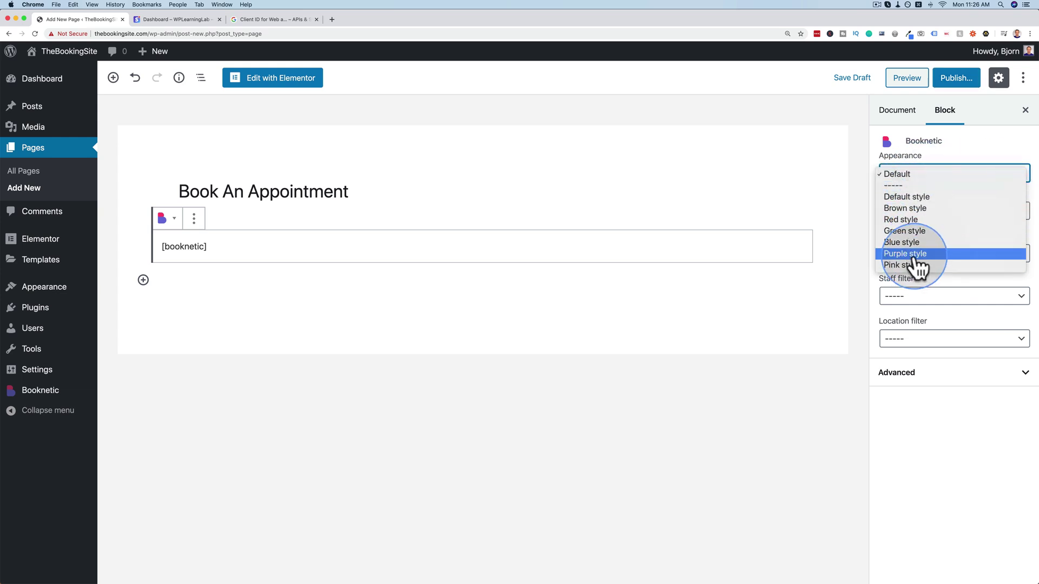
Leave the block's Appearance, Service, Category, Staff and Location at their defaults, then start publishing.
left_click(982, 159)
left_click(990, 210)
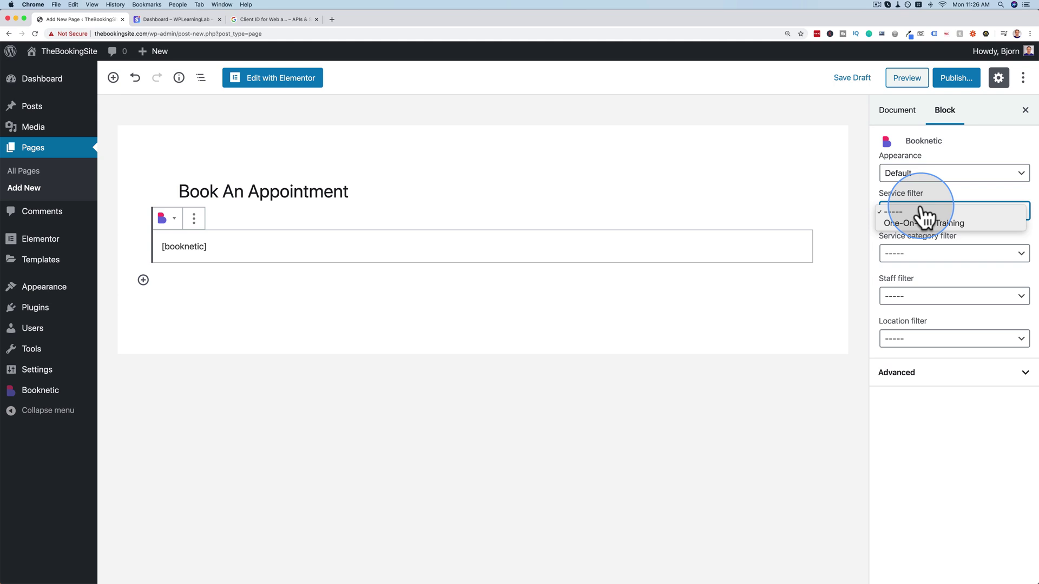
left_click(933, 254)
left_click(936, 251)
left_click(957, 295)
left_click(933, 295)
left_click(950, 344)
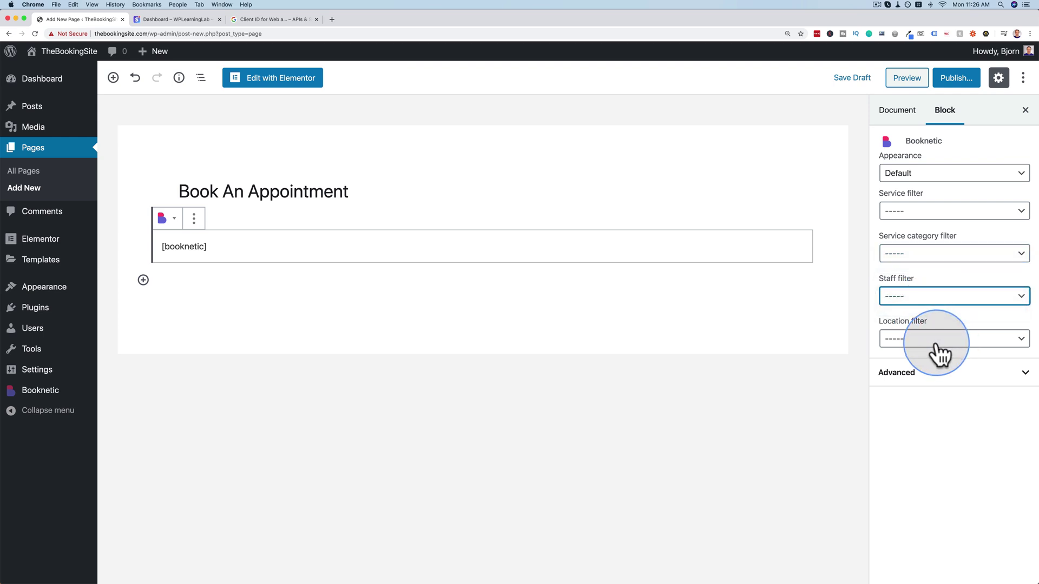
left_click(940, 352)
left_click(924, 432)
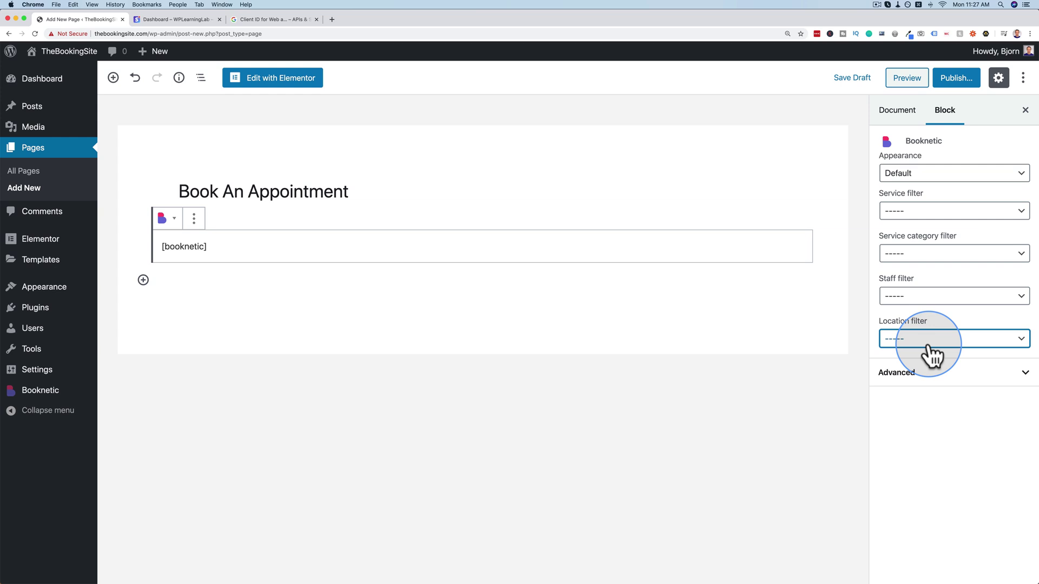
left_click(956, 79)
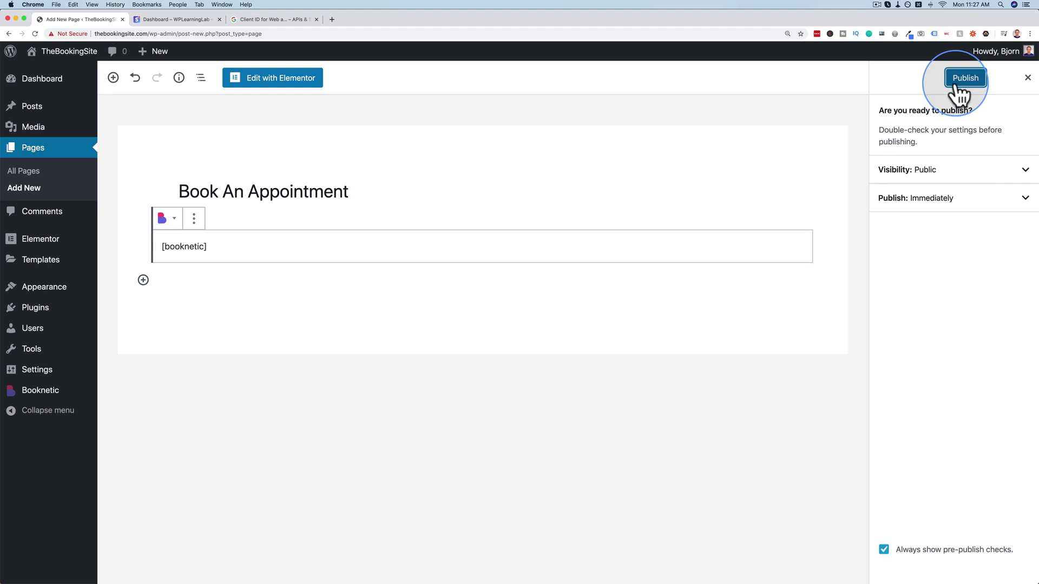
Publish the Book An Appointment page and look over its live booking form.
left_click(956, 85)
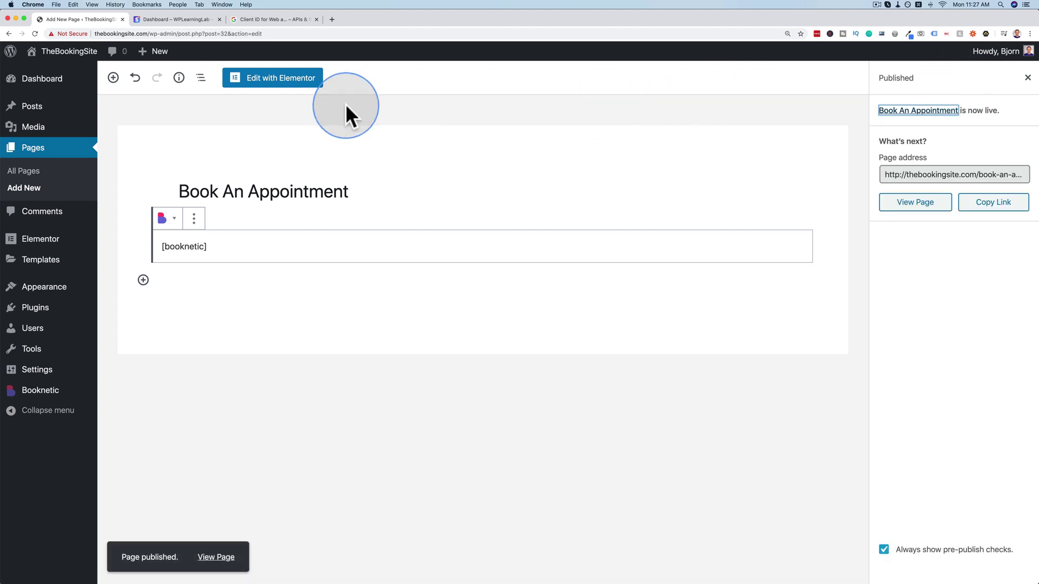
left_click(912, 206)
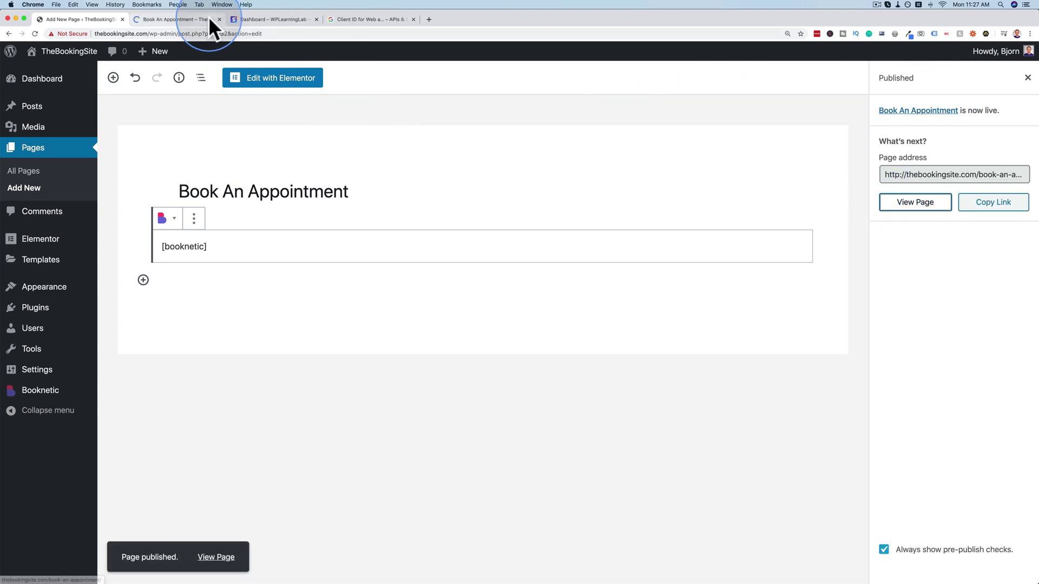
left_click(211, 20)
scroll(124, 226, "down", 1)
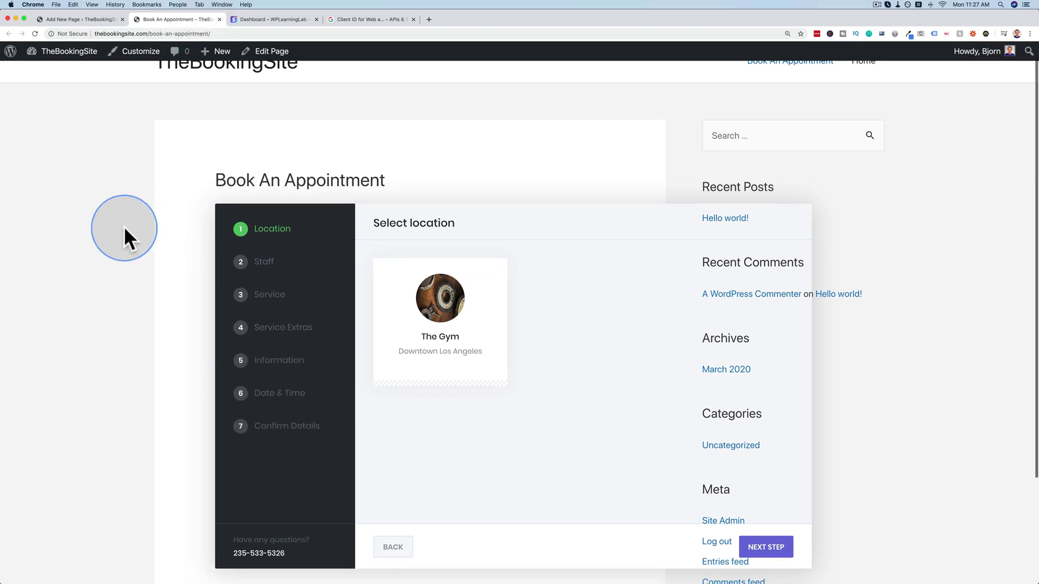
scroll(124, 226, "down", 5)
scroll(316, 329, "up", 4)
scroll(316, 329, "up", 2)
scroll(239, 378, "down", 4)
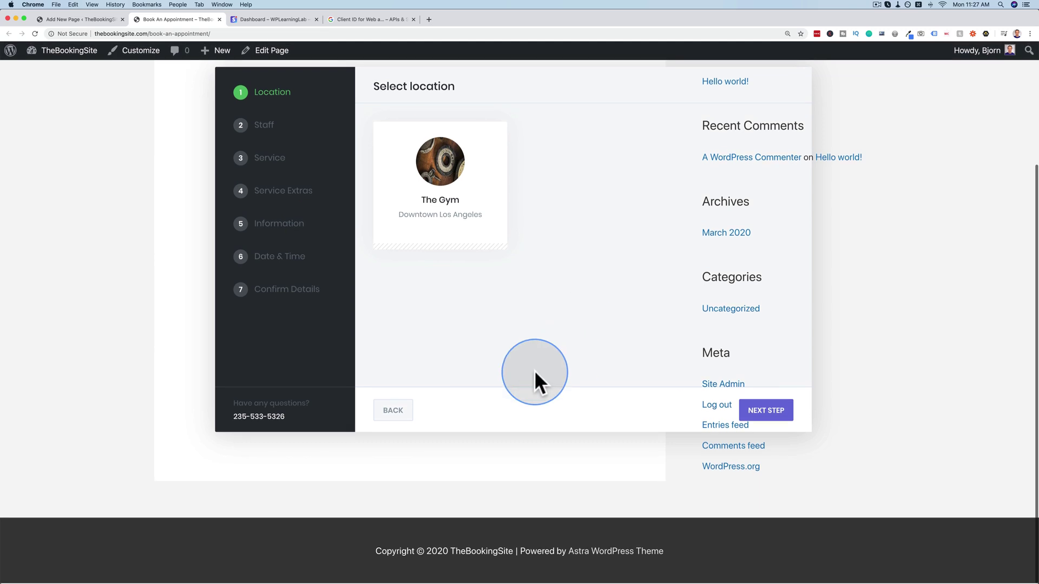
left_click(95, 20)
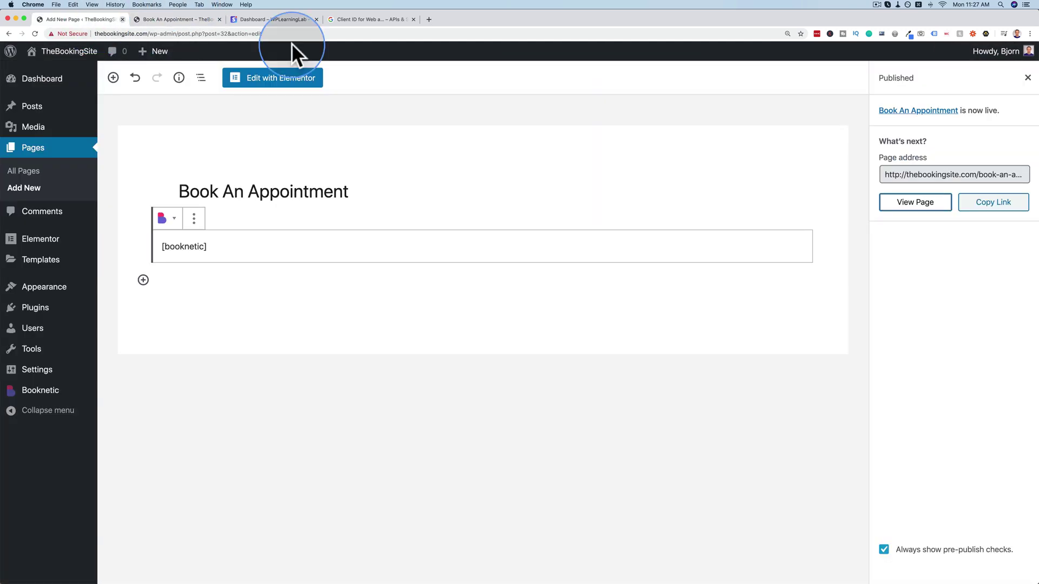
Set the page to No Sidebar with a Full Width / Contained layout, update it, and view the live page.
left_click(1027, 77)
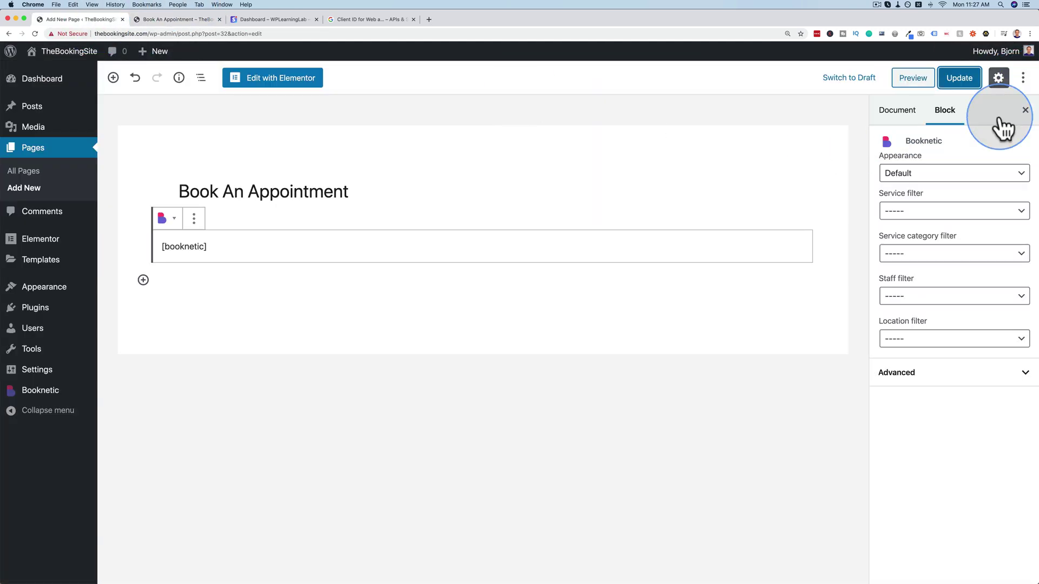
left_click(898, 114)
scroll(908, 395, "down", 3)
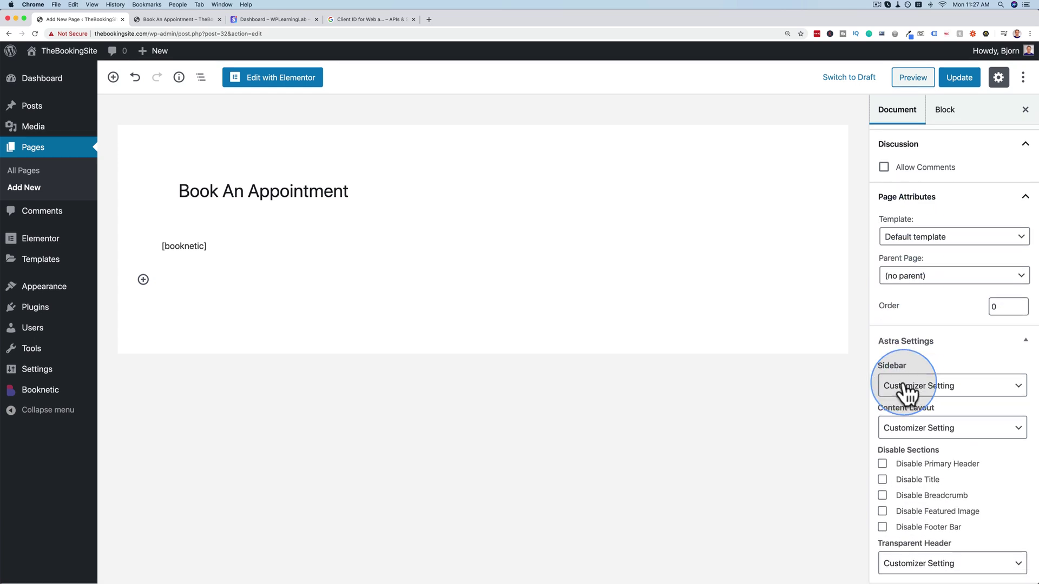
left_click(943, 392)
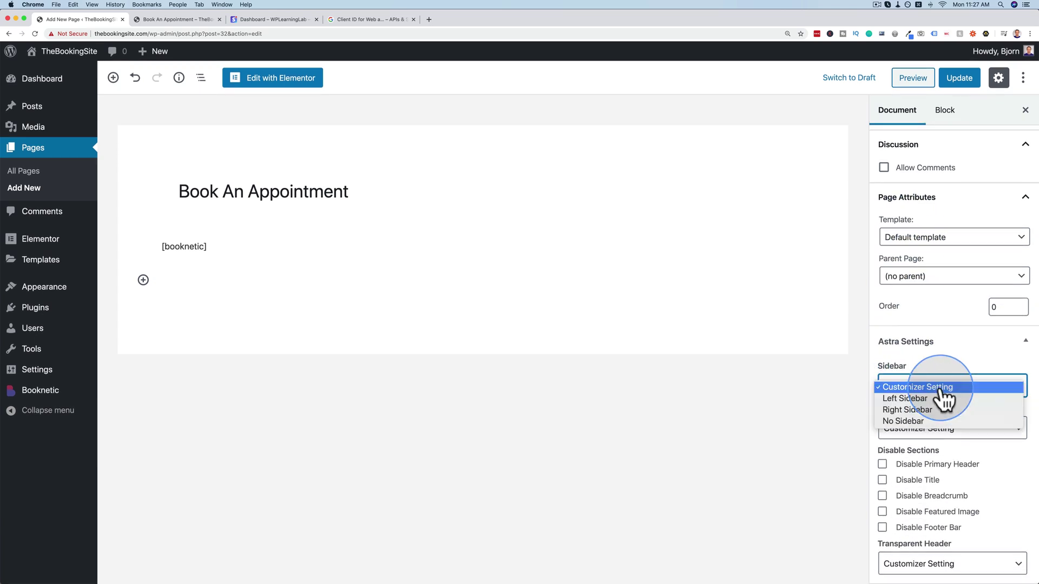
left_click(919, 421)
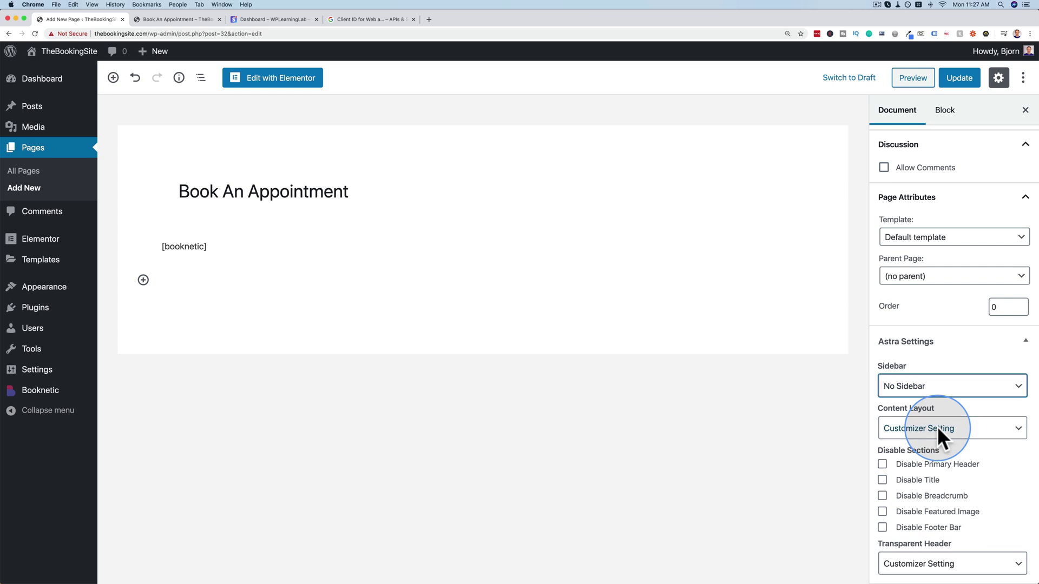
left_click(940, 433)
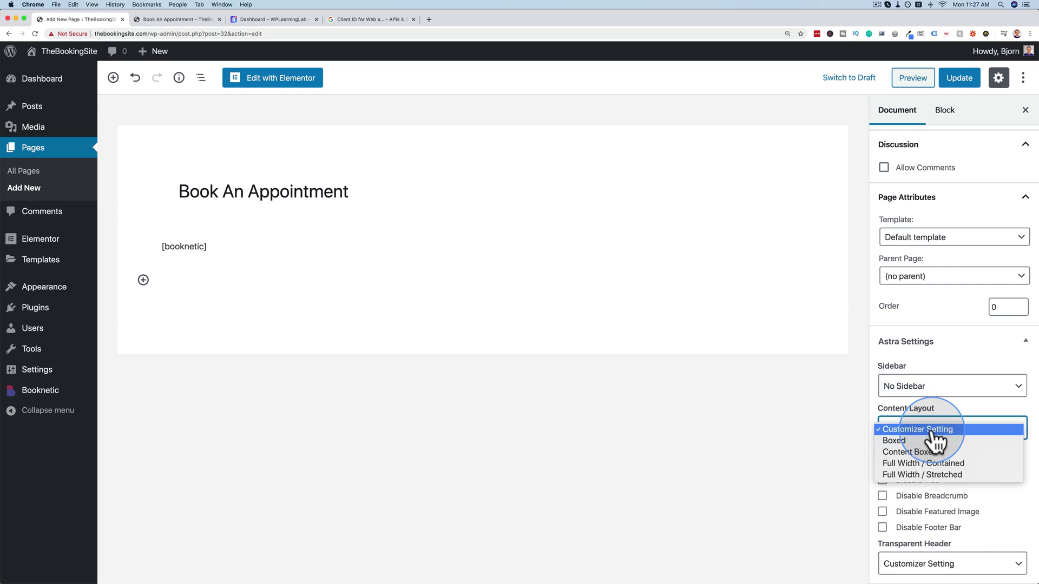
left_click(912, 464)
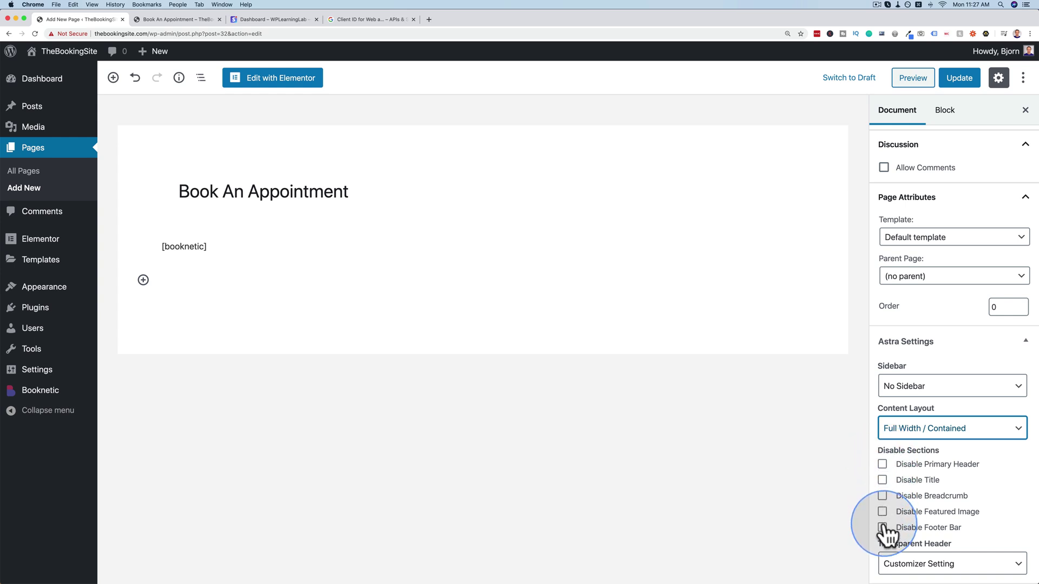
left_click(958, 77)
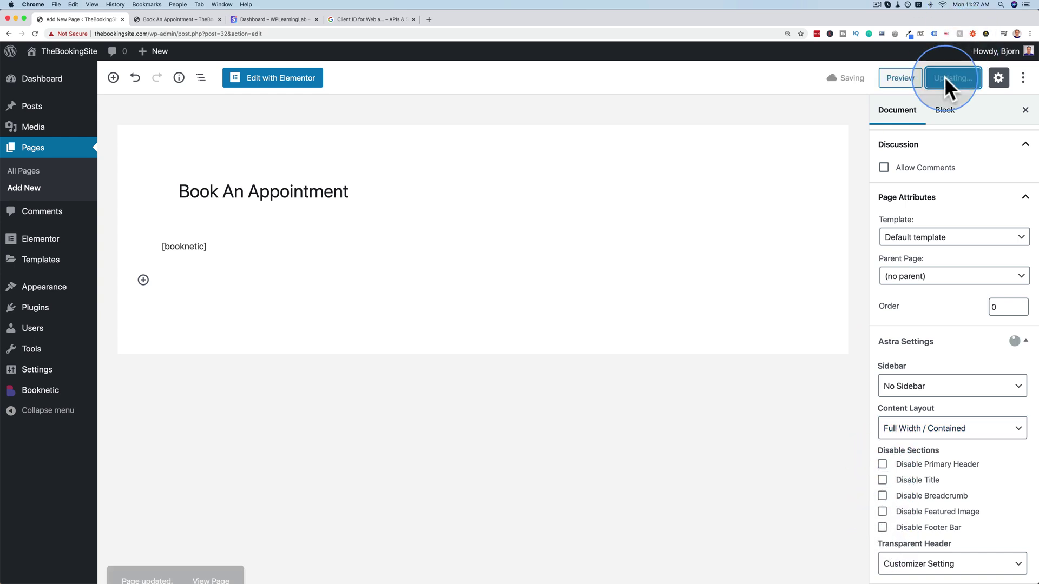
left_click(190, 19)
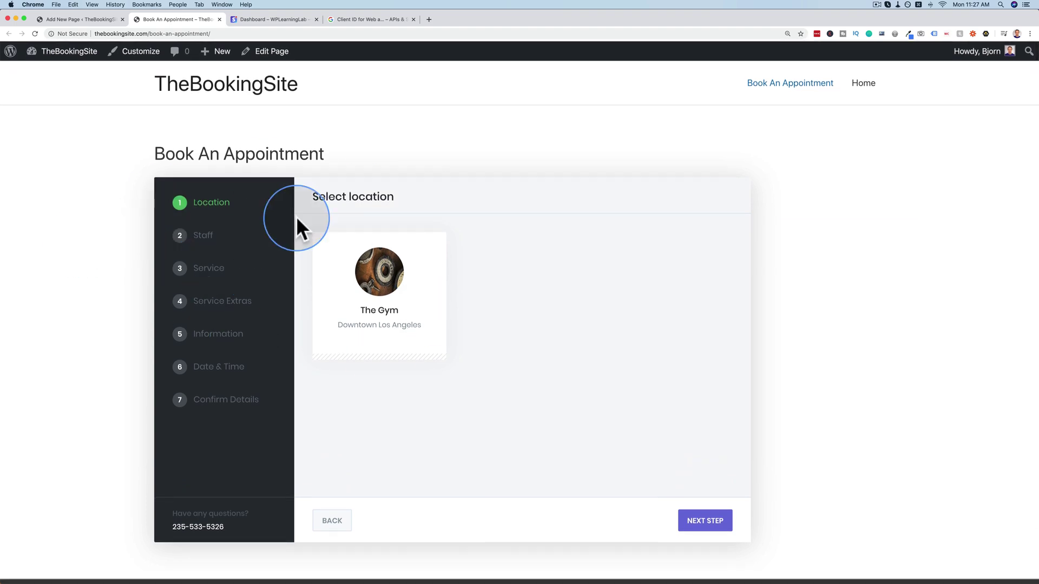
Book at The Gym with the trainer for One-On-One Training plus one Protein Shake.
scroll(186, 248, "down", 2)
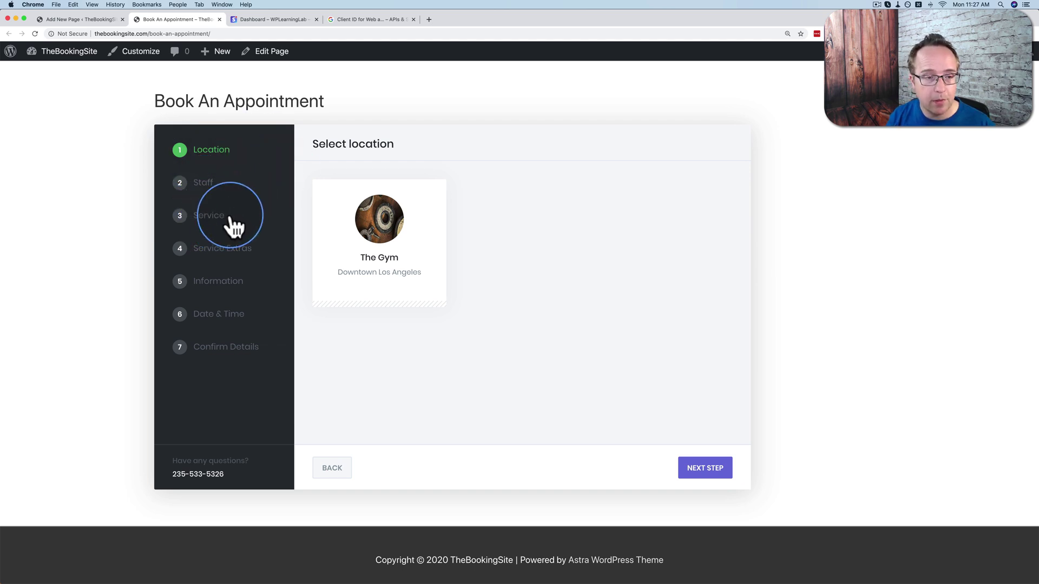
left_click(338, 261)
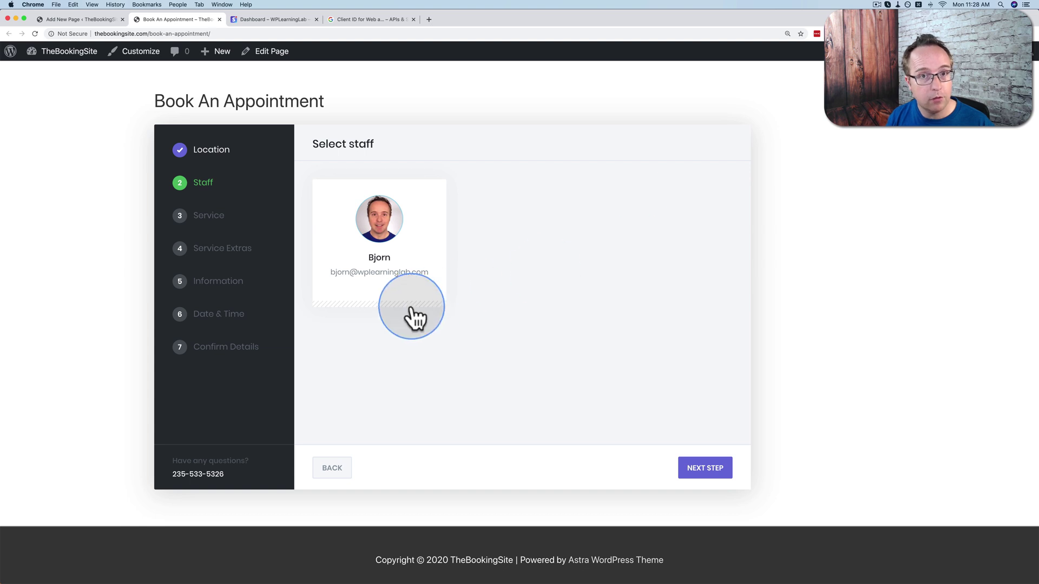
left_click(422, 231)
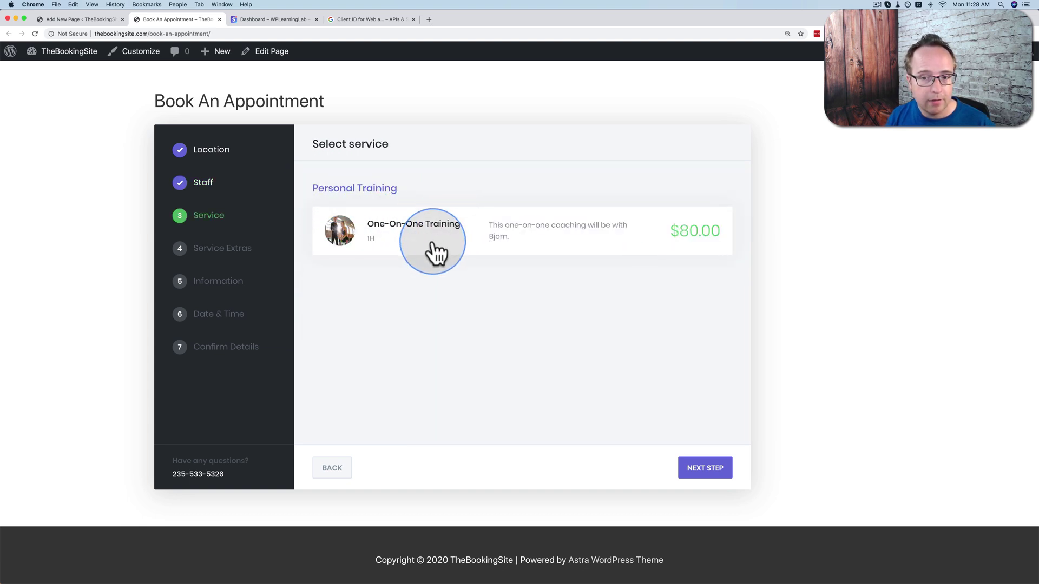
left_click(454, 244)
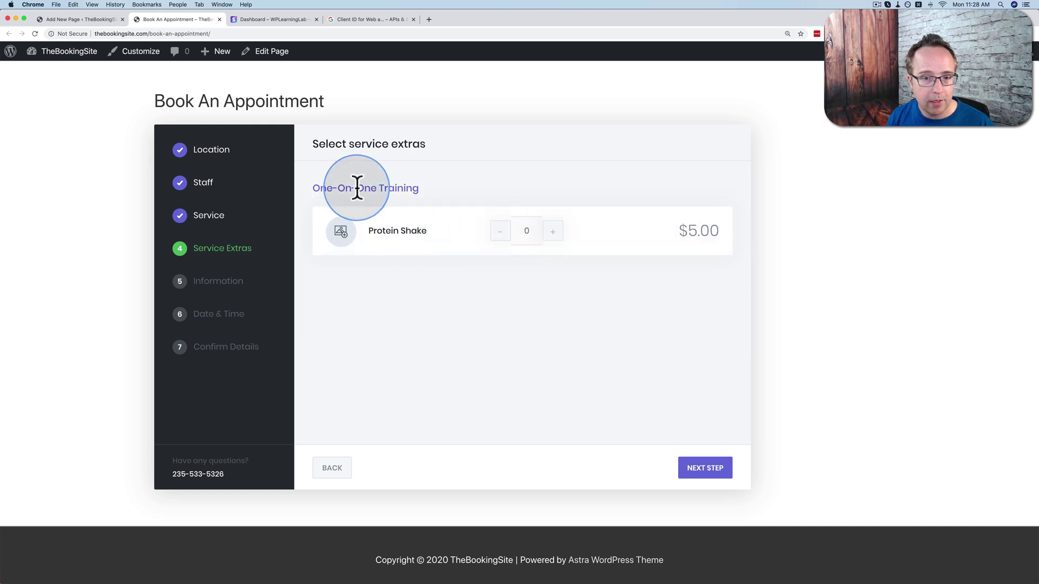
left_click(553, 231)
left_click(712, 468)
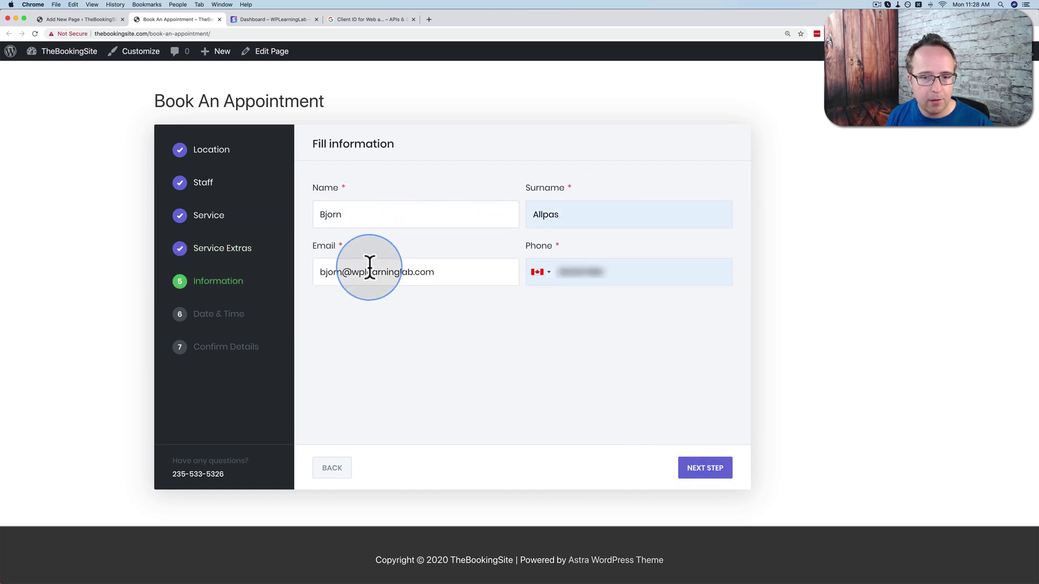
Reach the Date & Time step and pick 30 March 2020 after glancing at April.
left_click(700, 468)
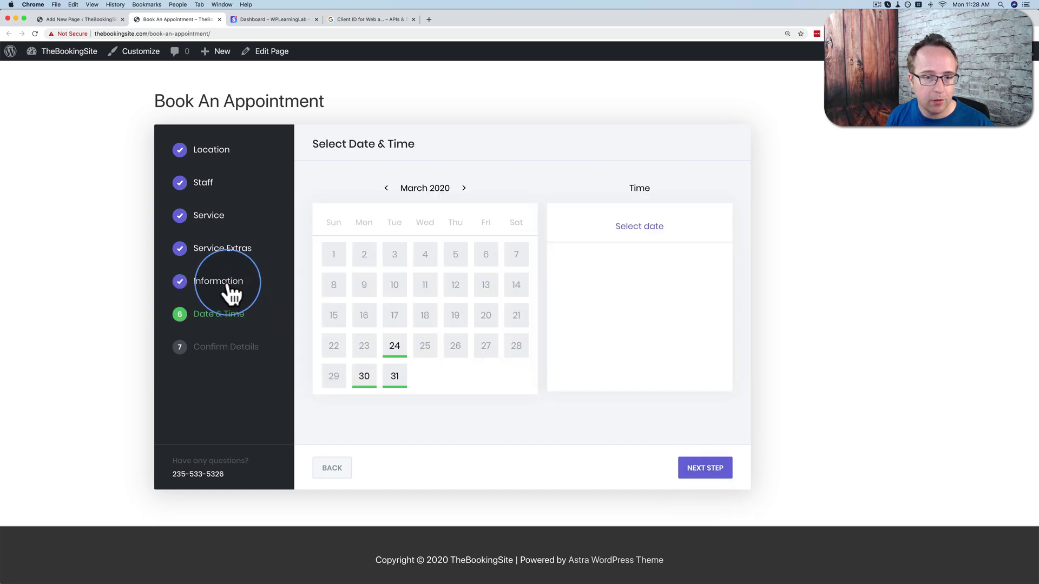
left_click(331, 468)
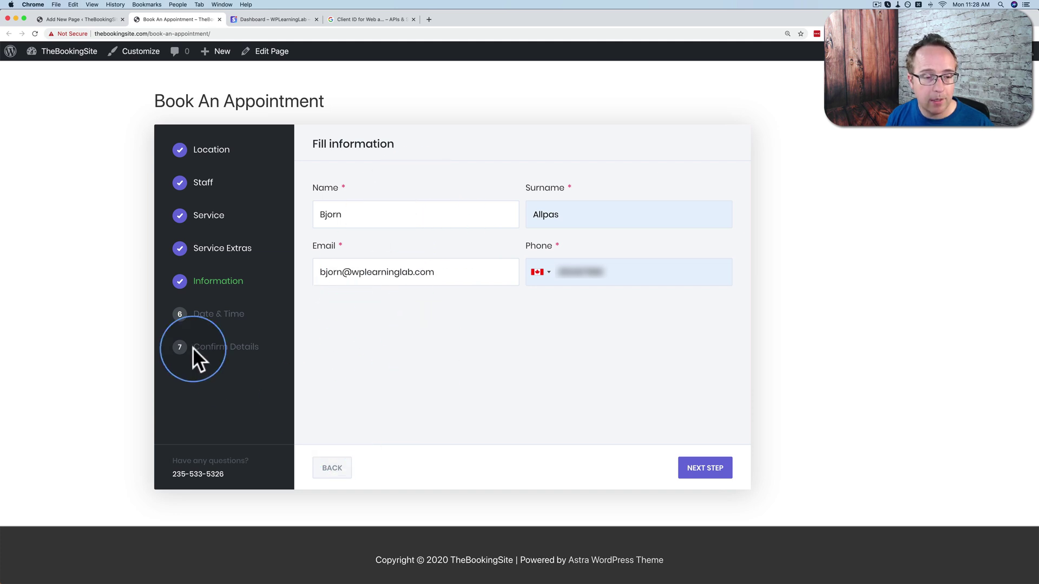
left_click(682, 476)
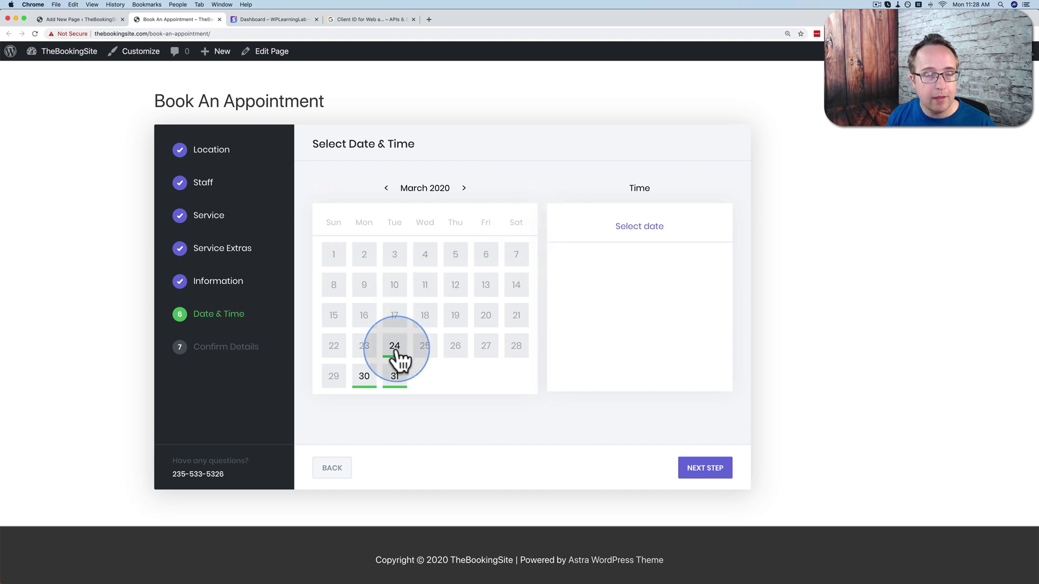
left_click(971, 5)
left_click(790, 75)
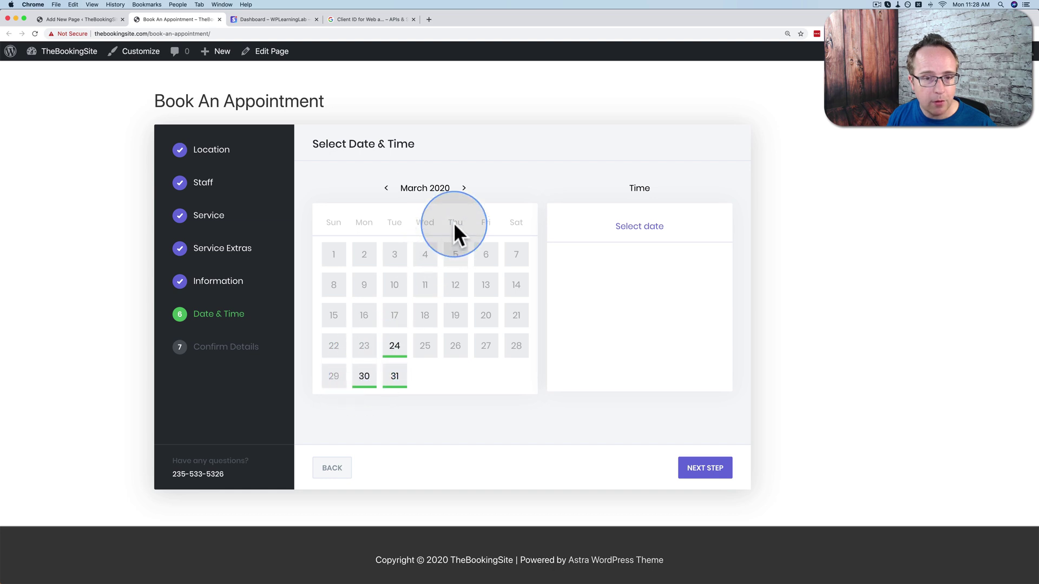
left_click(463, 188)
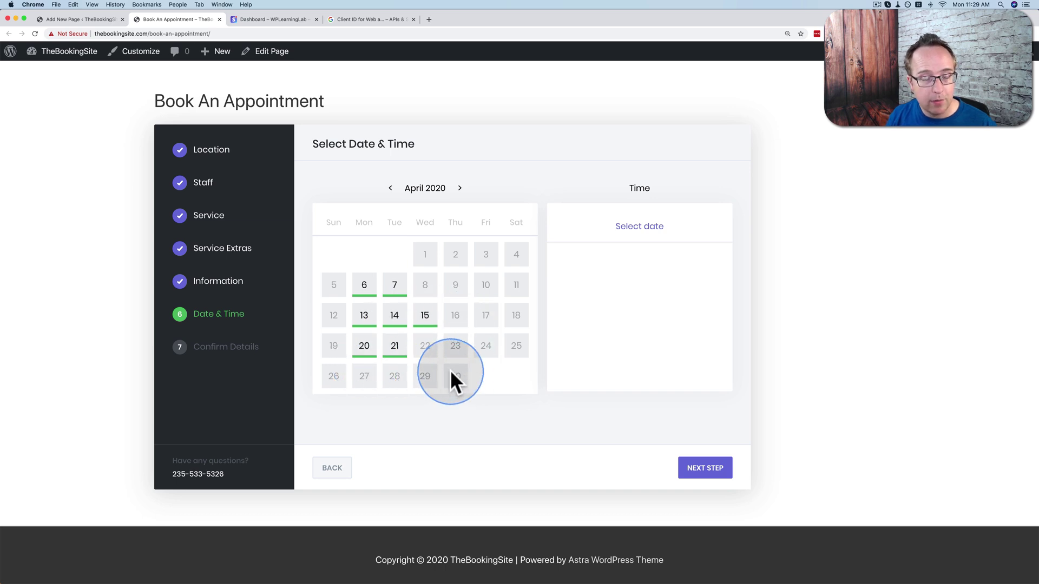
left_click(390, 186)
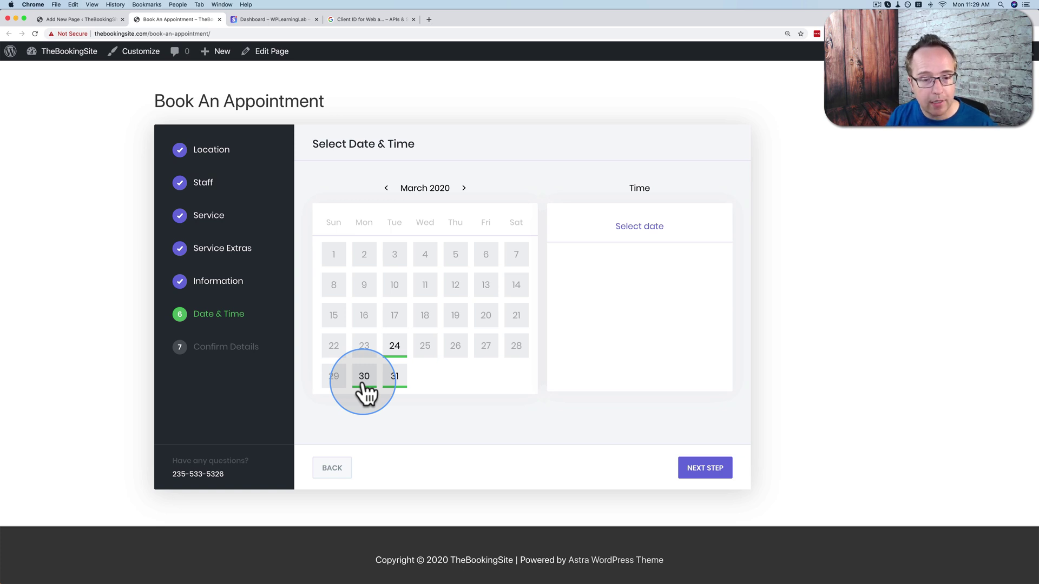
left_click(370, 384)
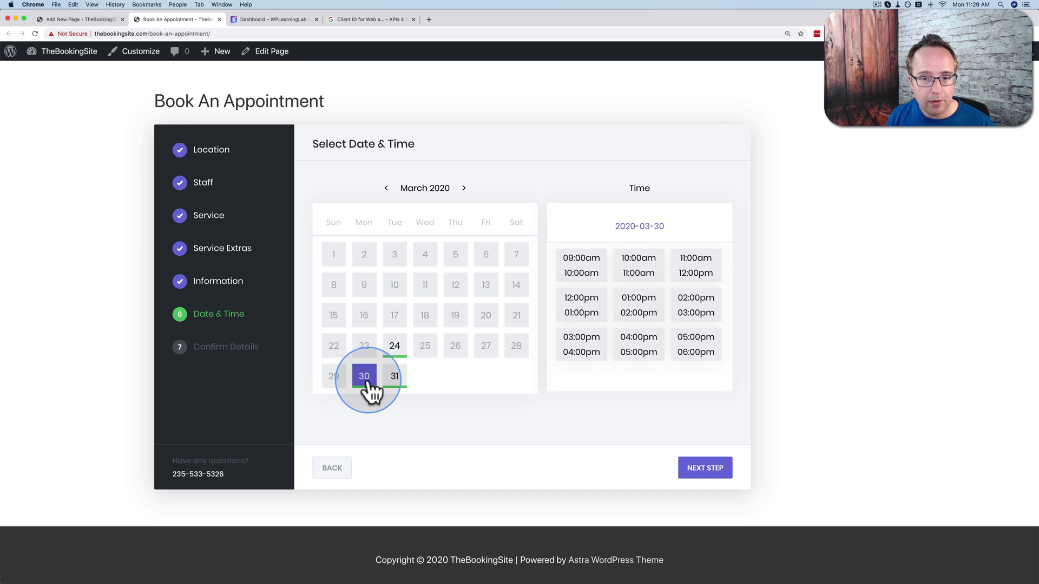
scroll(696, 287, "down", 1)
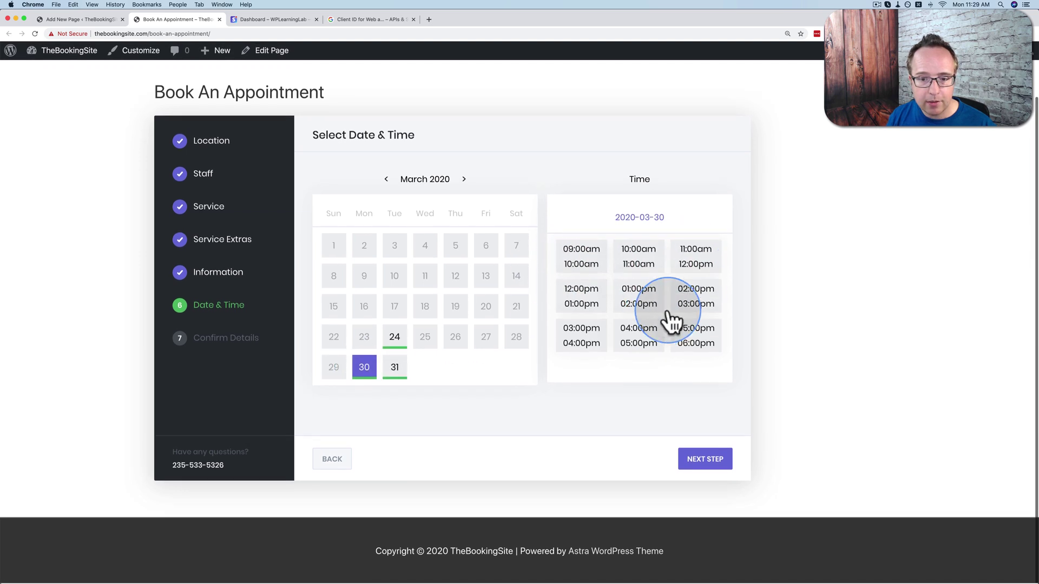
Confirm a 01:00pm booking paid locally, finish it, and return to the page editor.
left_click(639, 303)
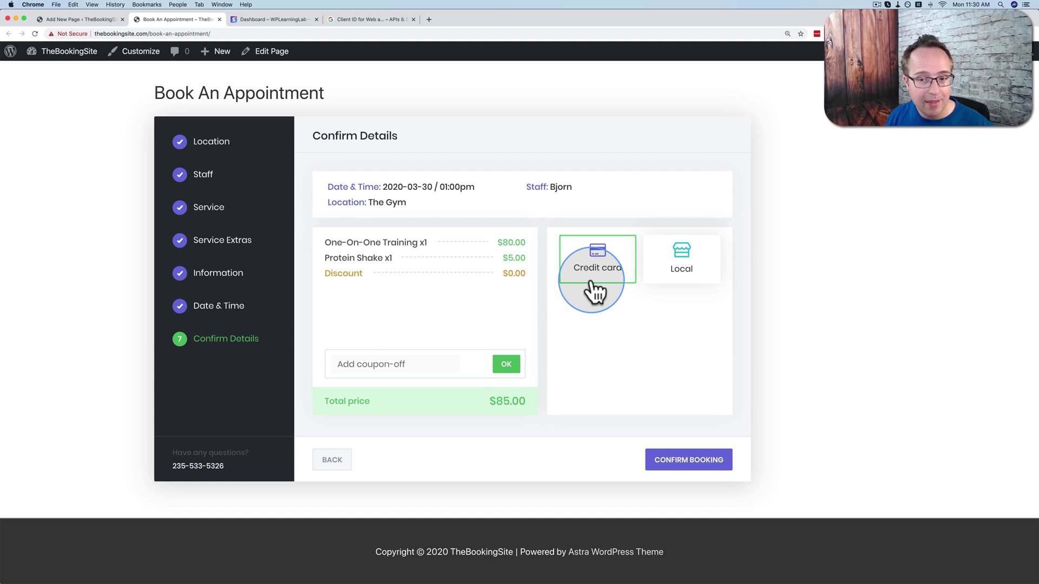
left_click(682, 278)
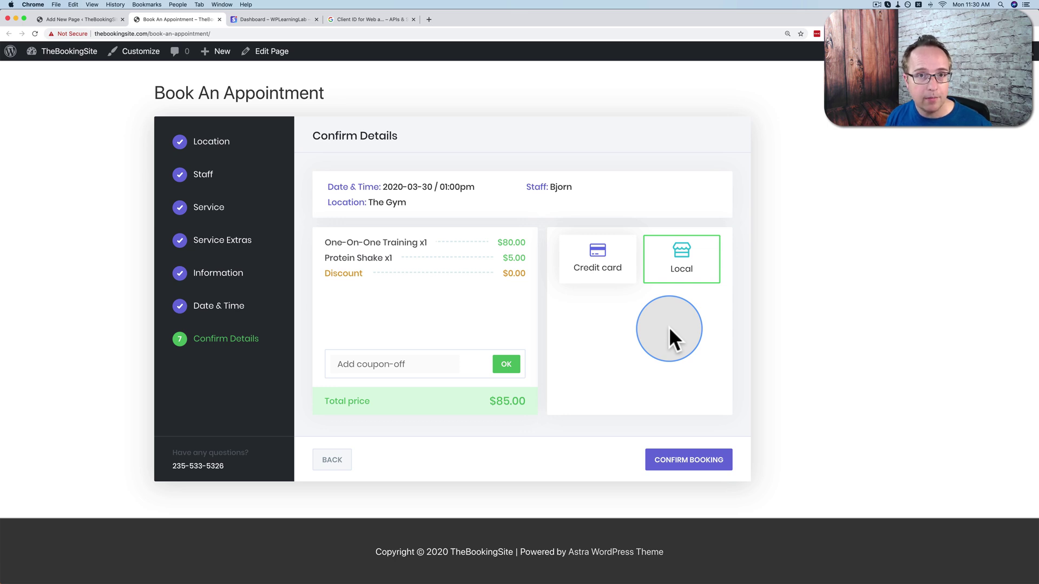
left_click(679, 459)
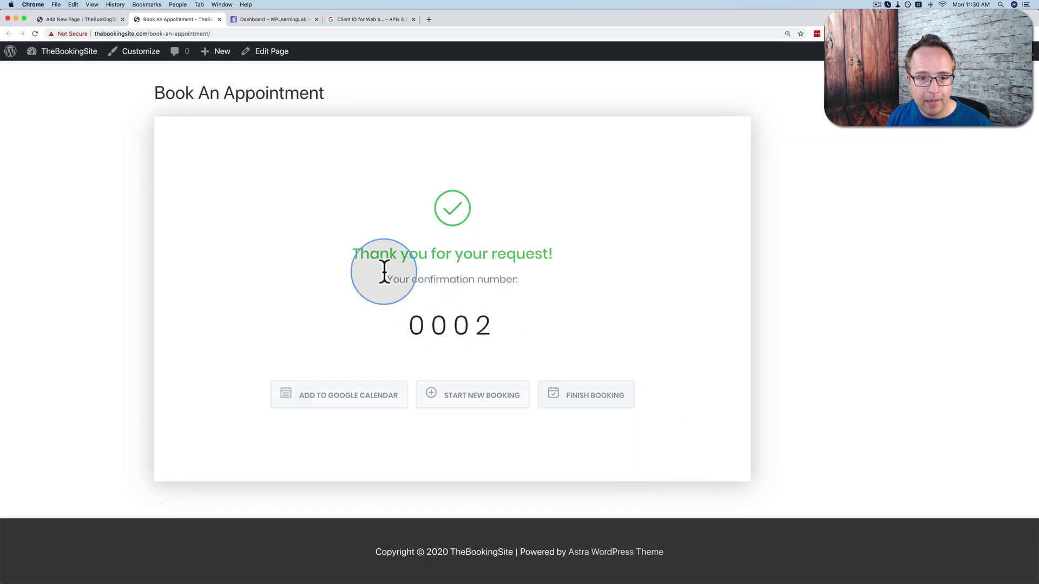
left_click_drag(393, 279, 490, 327)
left_click(380, 328)
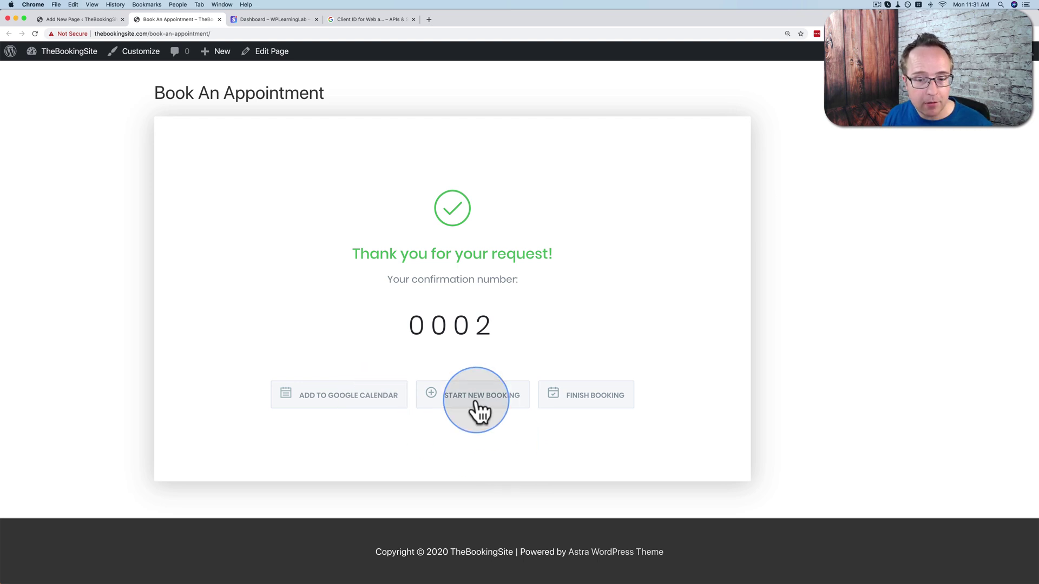
left_click(591, 405)
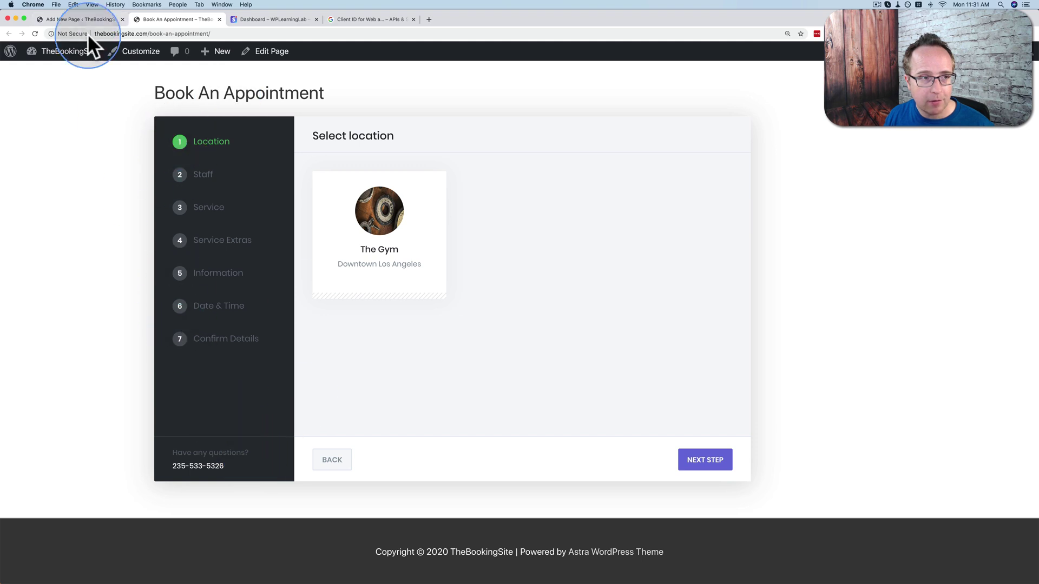
left_click(81, 18)
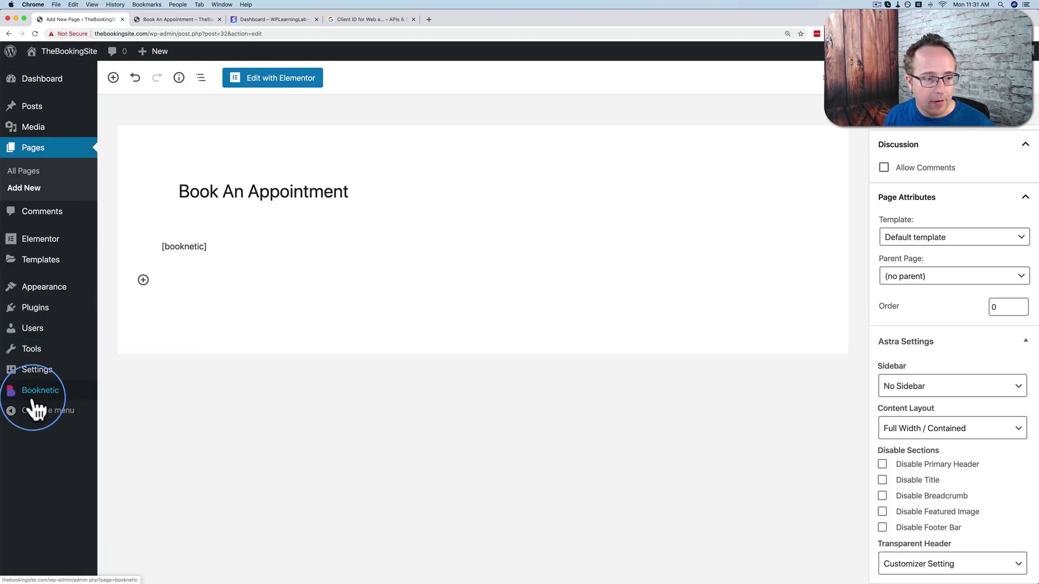
Toggle the Staff and Service booking steps off and on, then put Service first and Date & Time second.
left_click(48, 392)
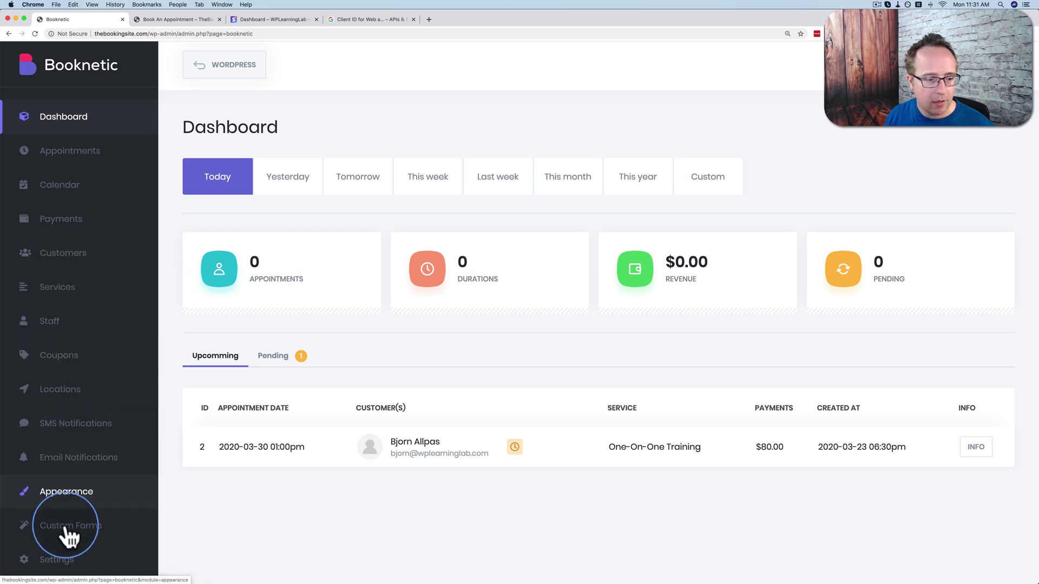
left_click(36, 559)
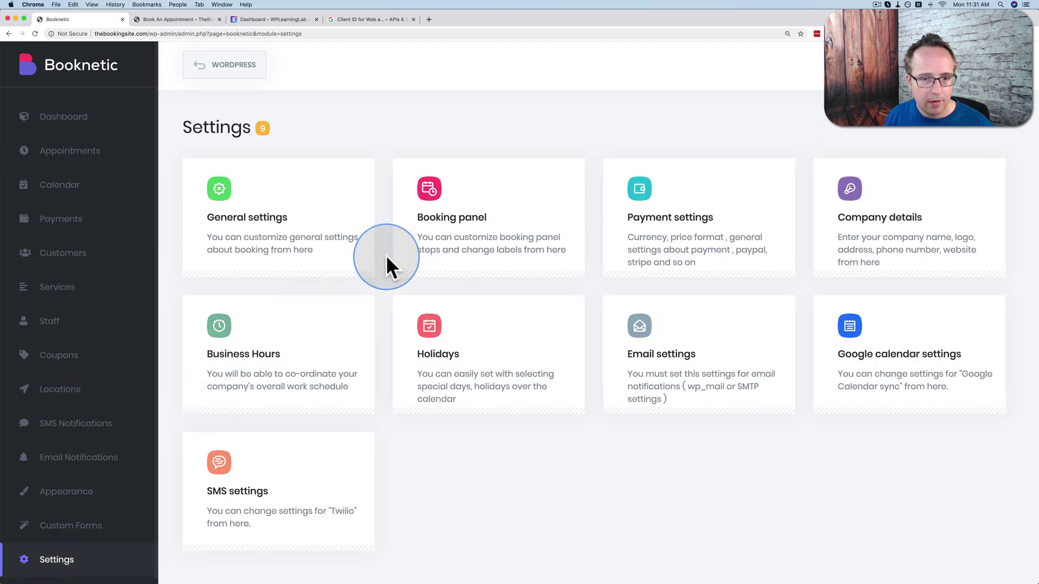
left_click(459, 238)
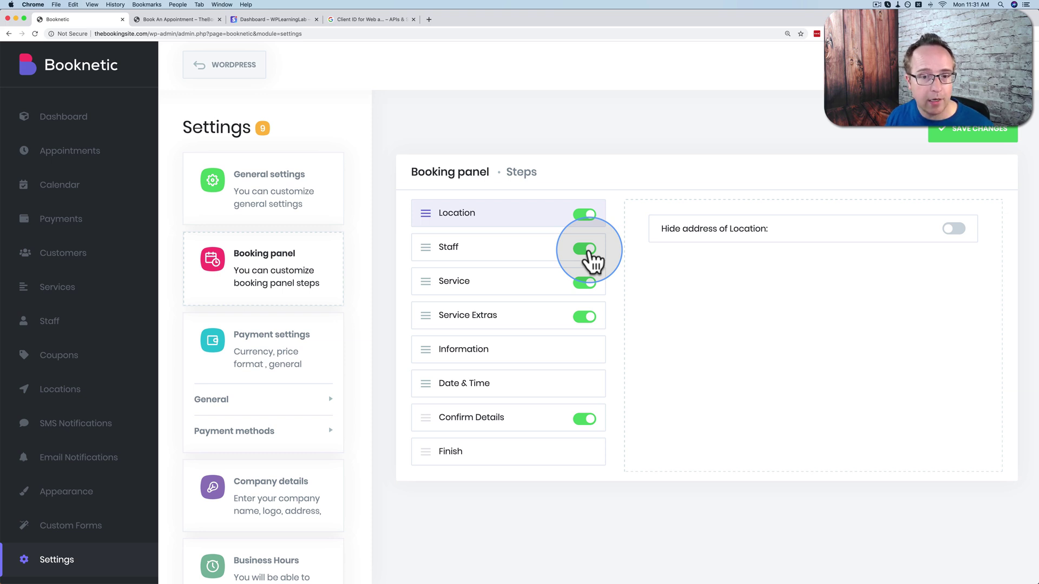
left_click(590, 250)
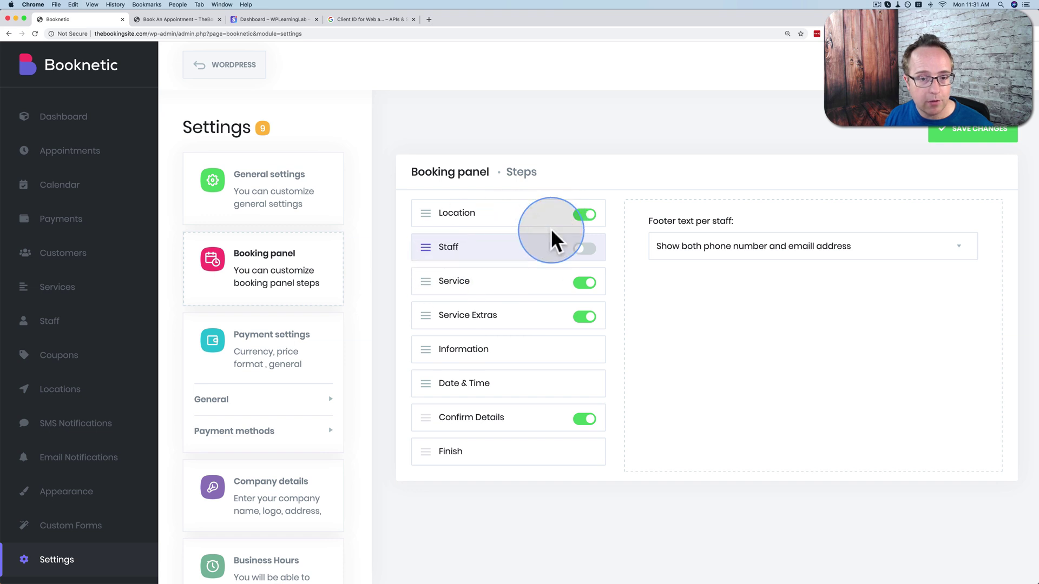
left_click(585, 284)
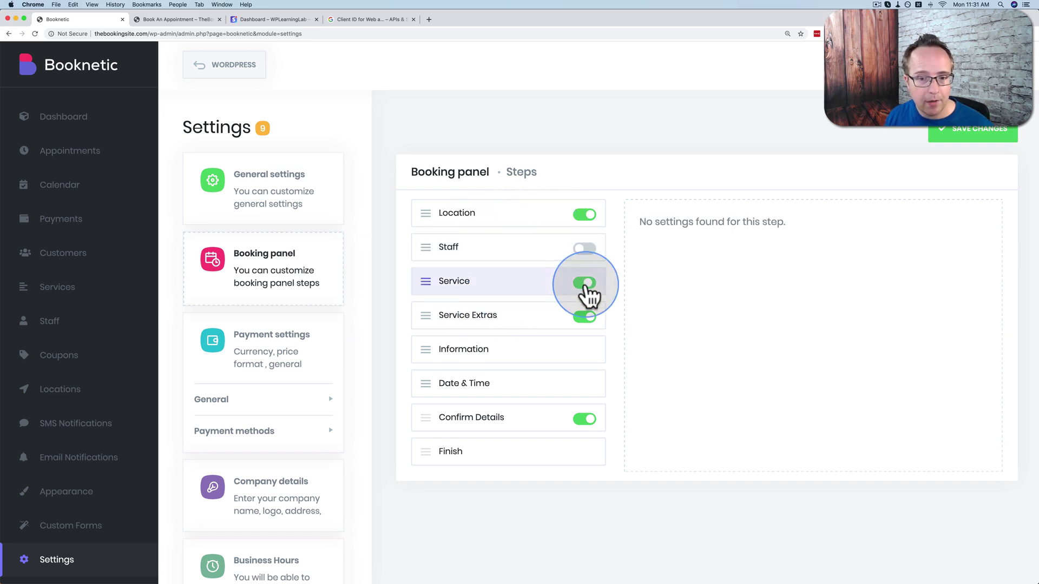
left_click(583, 249)
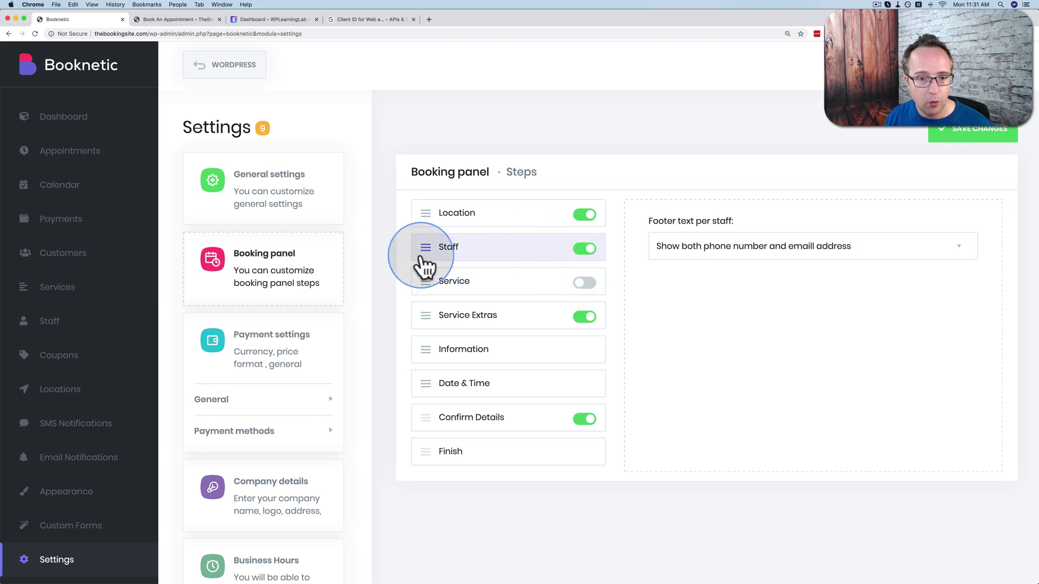
left_click(584, 283)
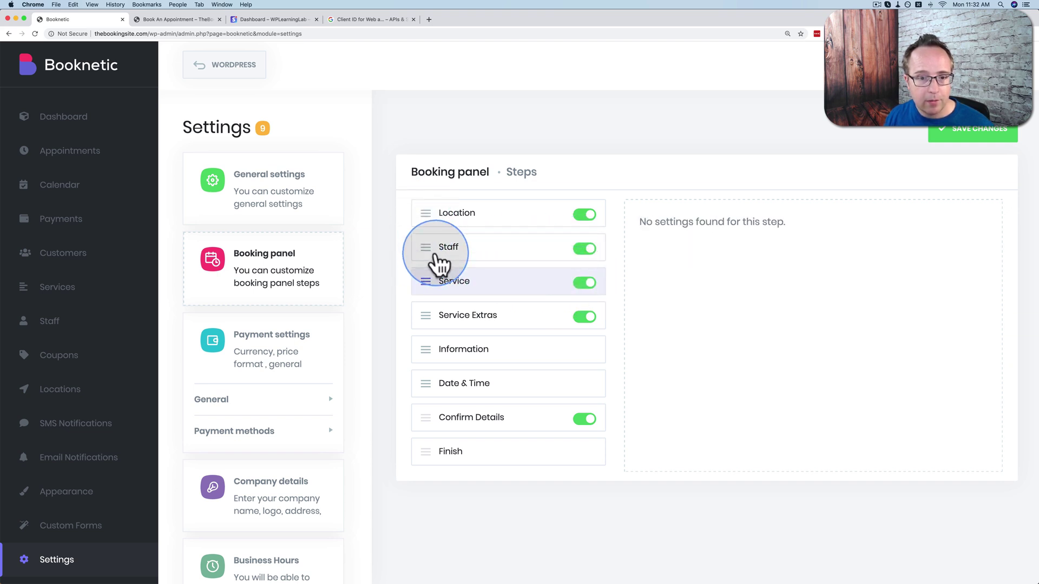
left_click_drag(425, 277, 427, 217)
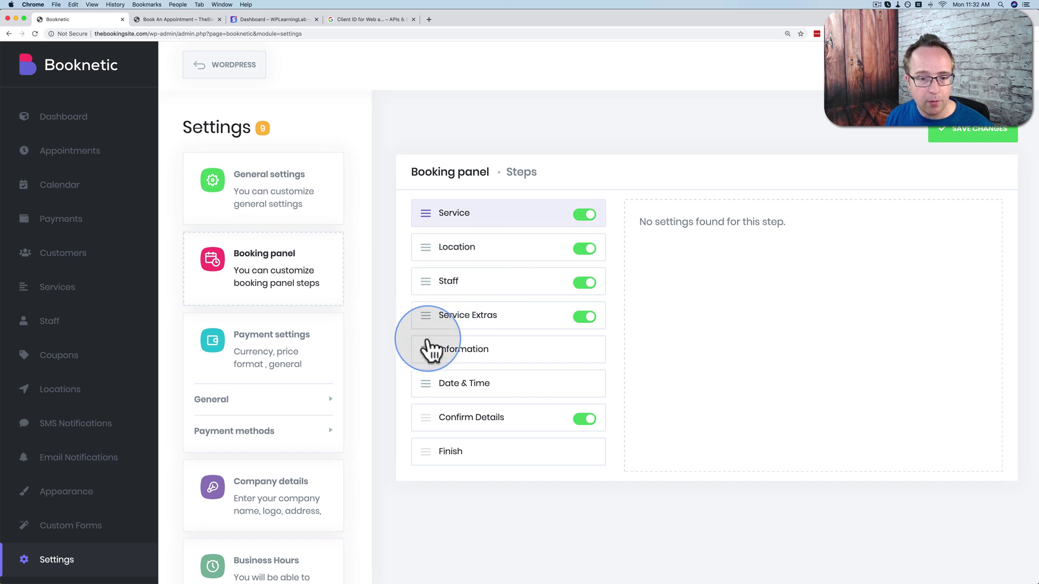
left_click_drag(426, 380, 427, 234)
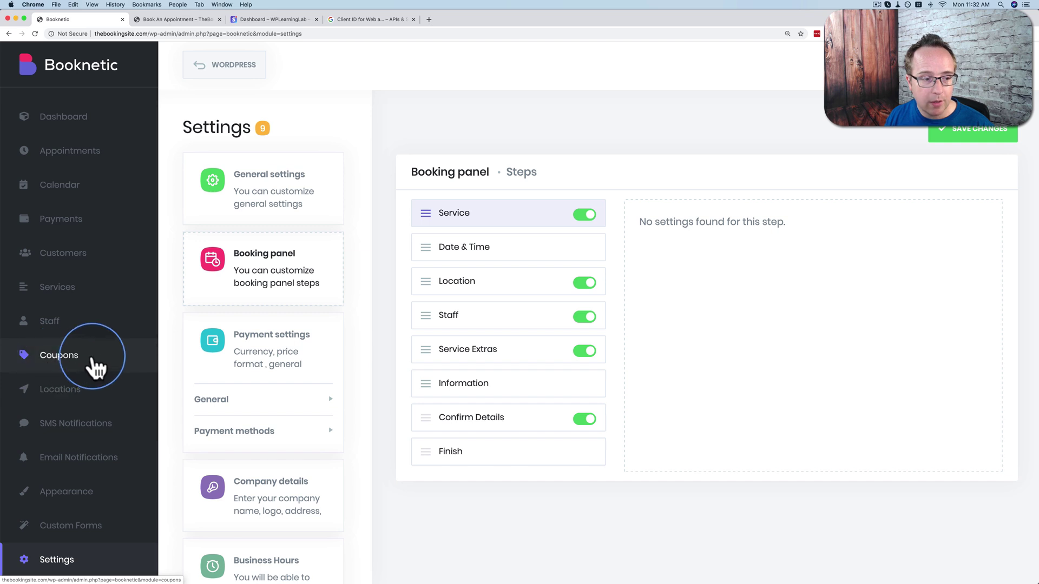
Add a coupon with code 'discount' giving 20% off.
left_click(68, 372)
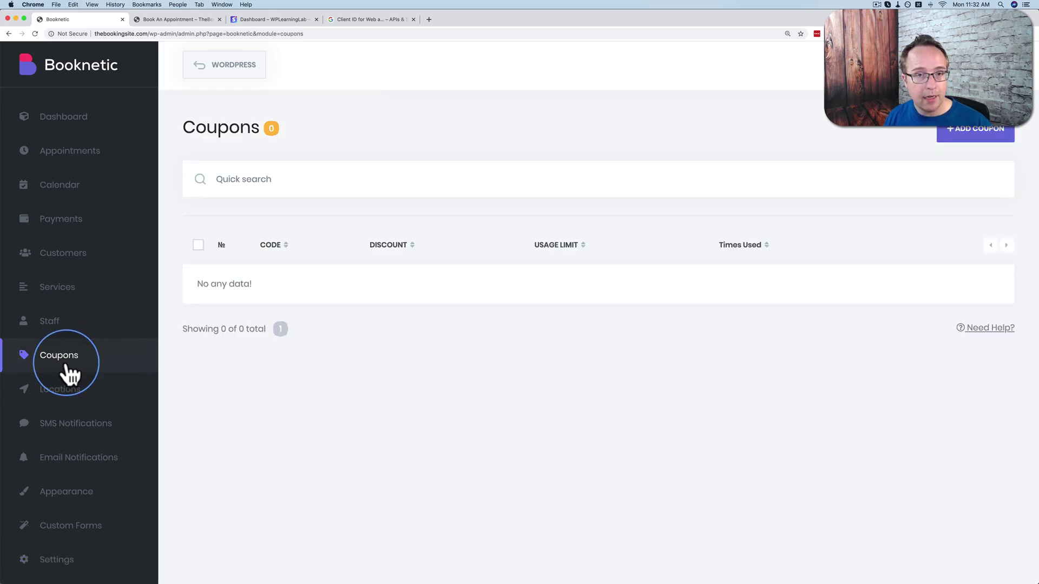
left_click(968, 138)
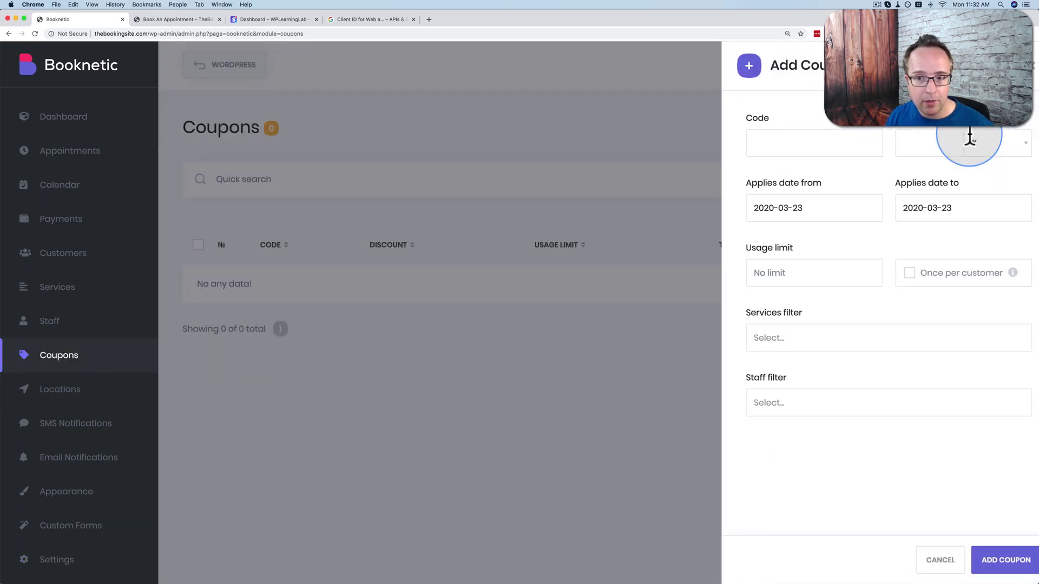
left_click(777, 154)
type("discou")
key("Tab")
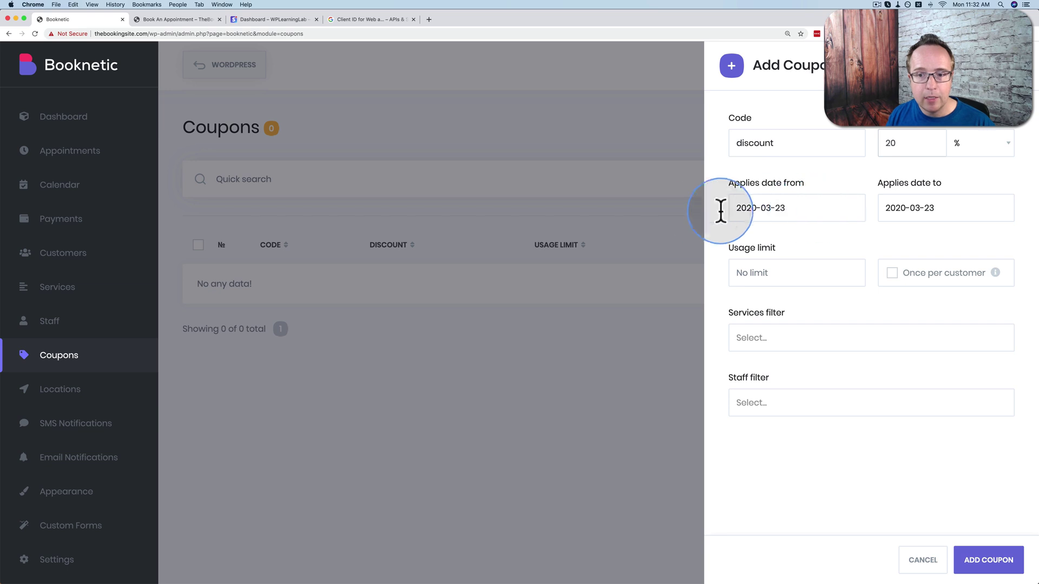
left_click(835, 208)
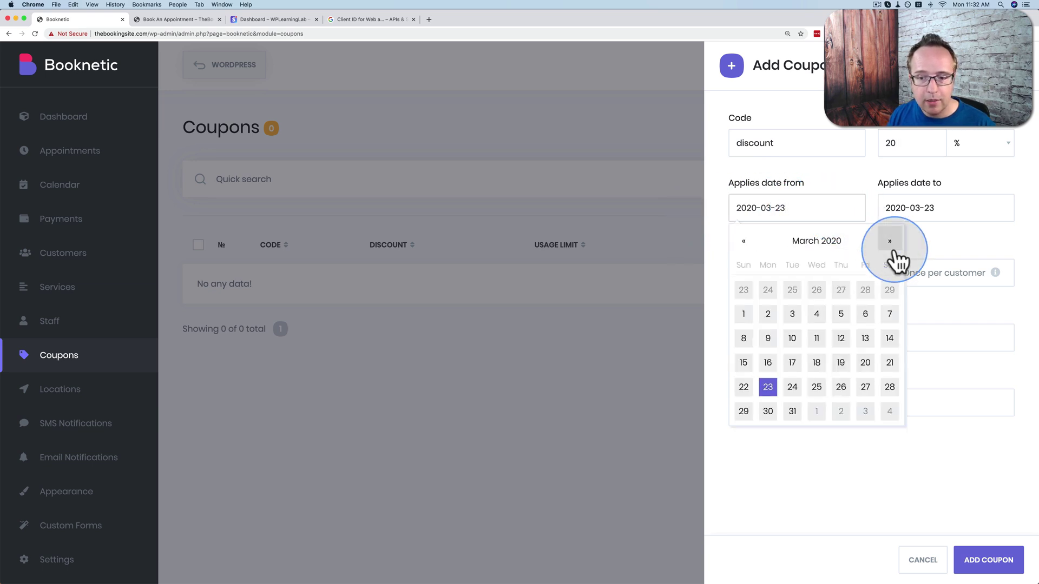
left_click(902, 211)
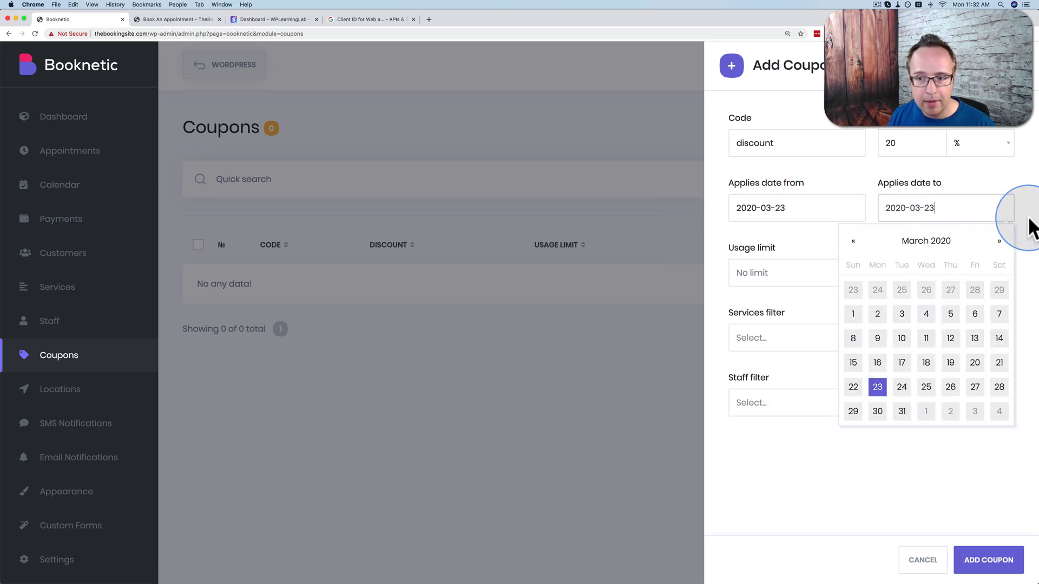
left_click(784, 243)
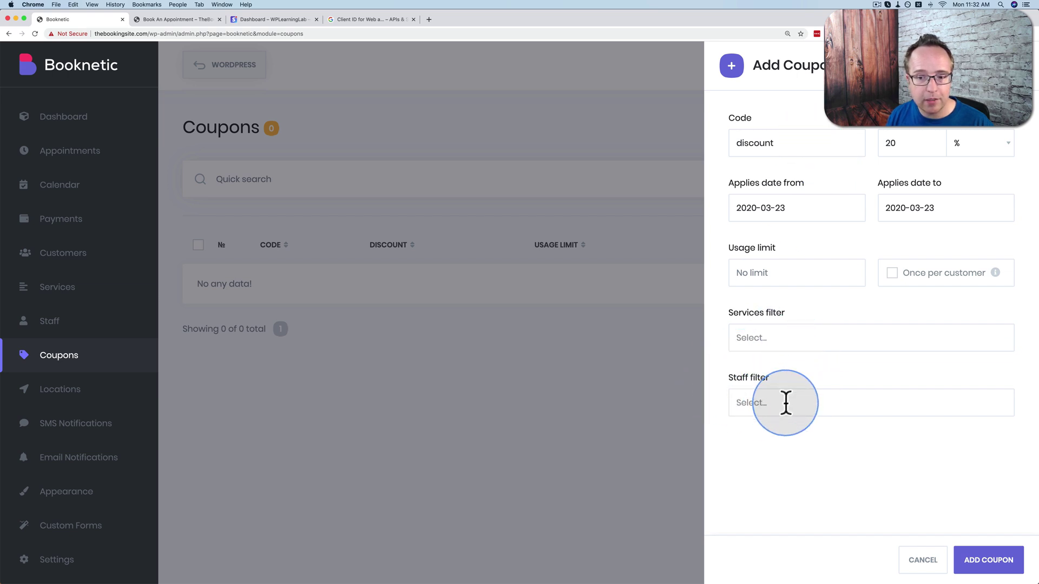
left_click(990, 561)
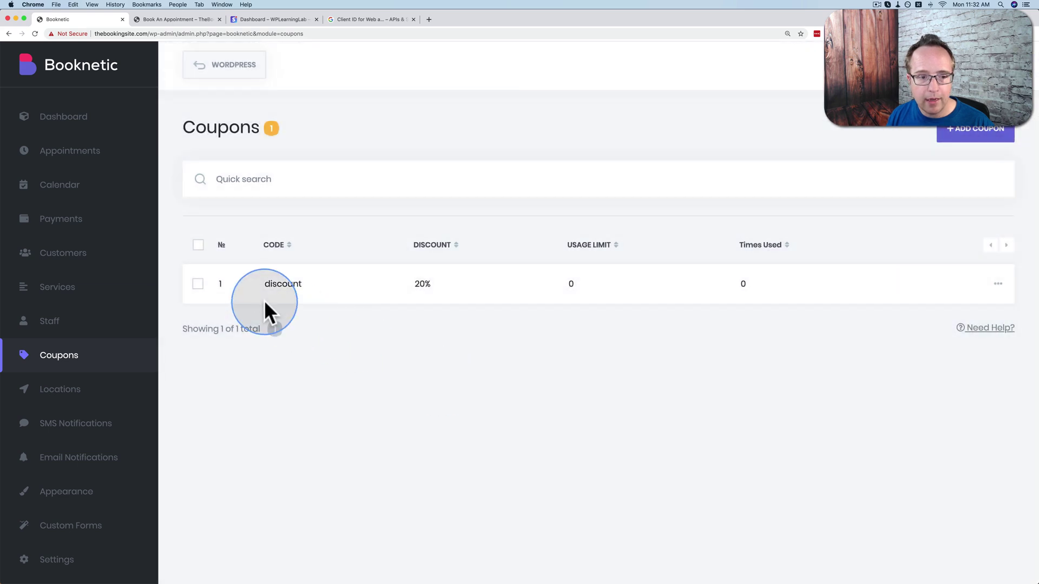
double_click(276, 284)
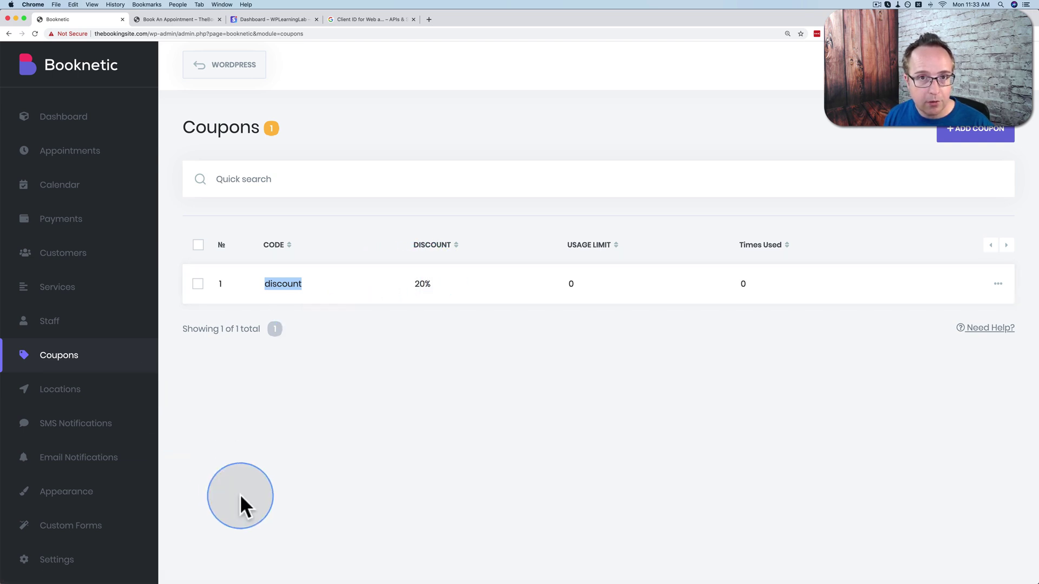
Enable the customer New Appointment email with subject 'Thanks for booking!'.
left_click(89, 465)
left_click(250, 352)
left_click(220, 274)
left_click(344, 277)
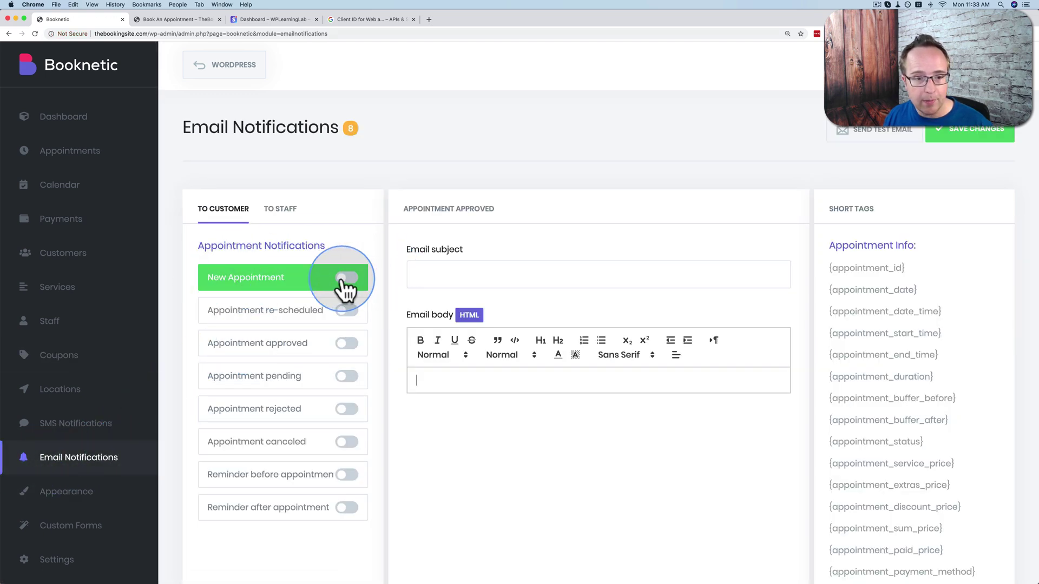
left_click(429, 280)
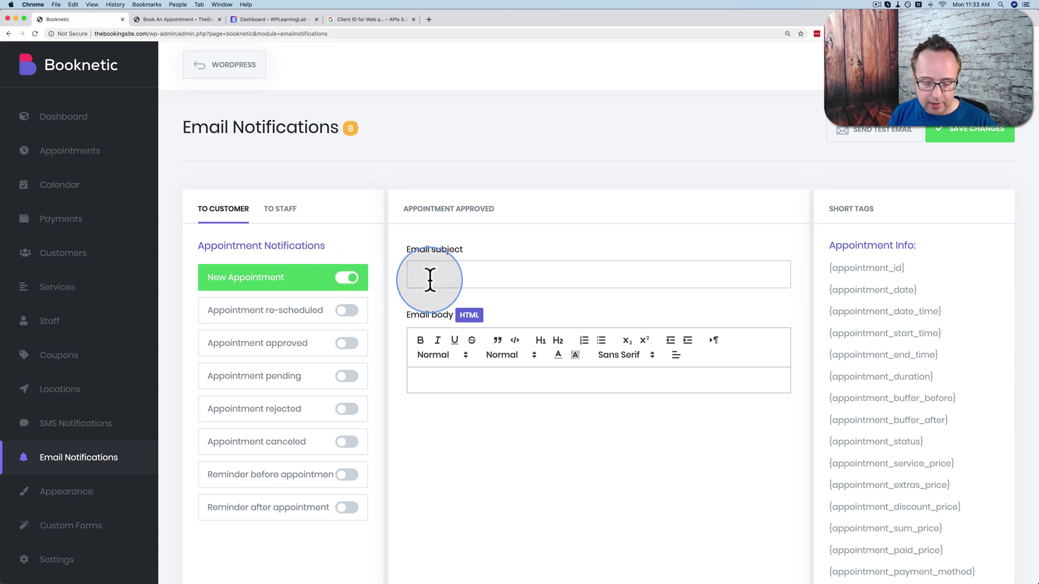
type("Thanks for booking!")
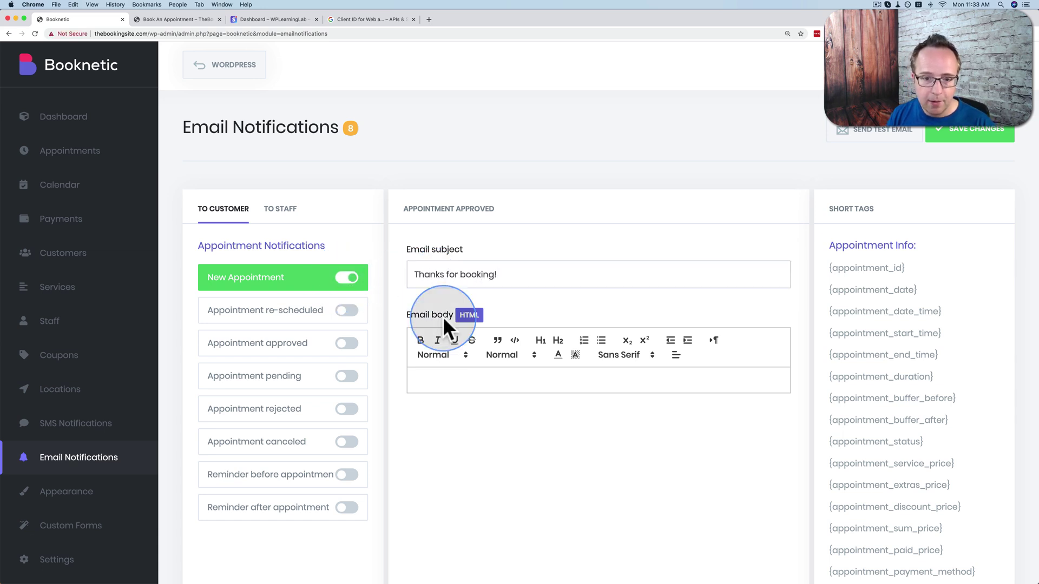
Begin the email body with 'You're appointment is on {appointment_date}'.
scroll(445, 324, "down", 2)
left_click(446, 324)
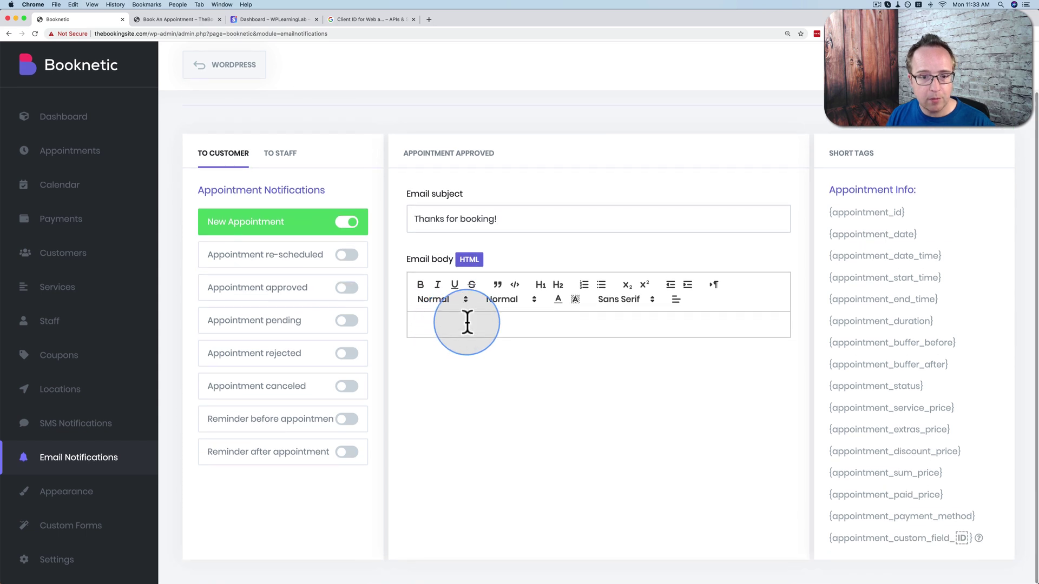
scroll(668, 343, "up", 1)
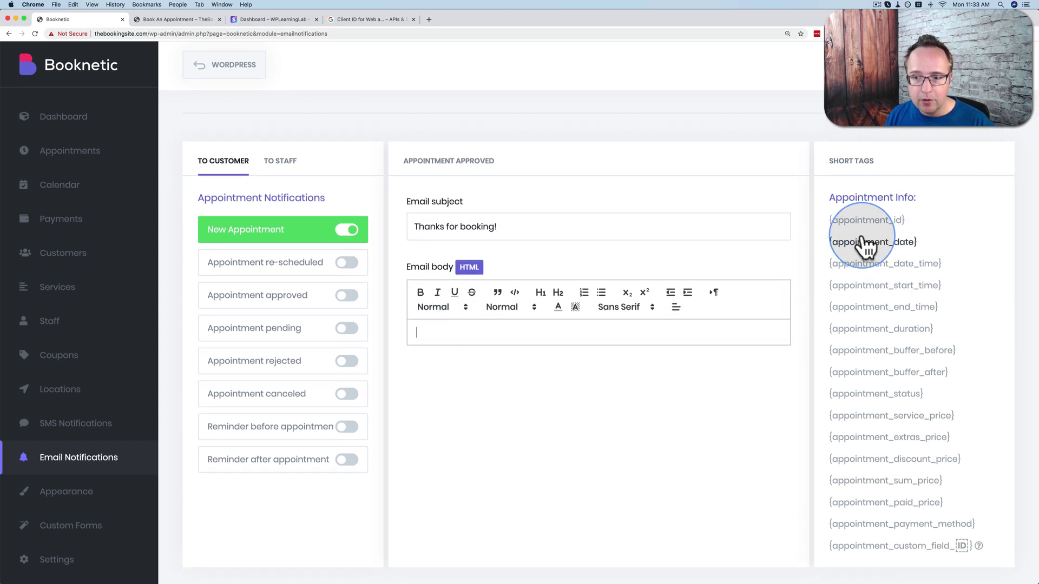
scroll(865, 238, "down", 1)
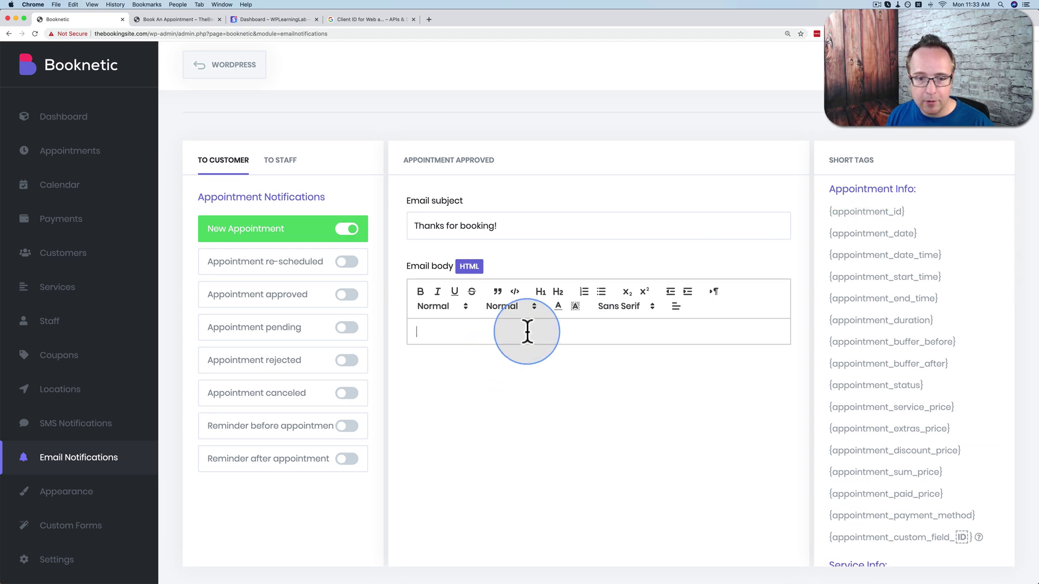
type("You")
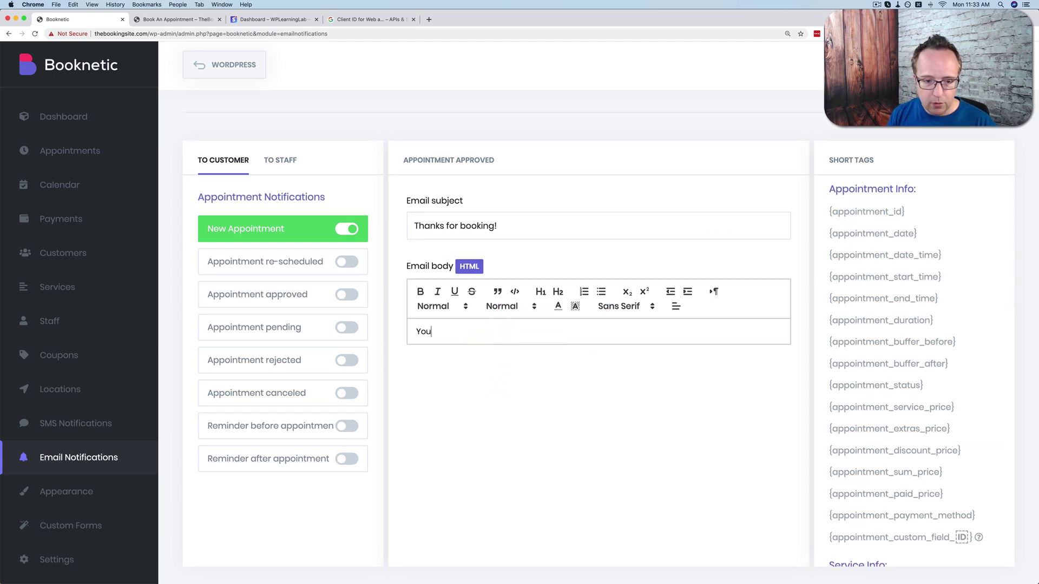
type("'re appointment is on")
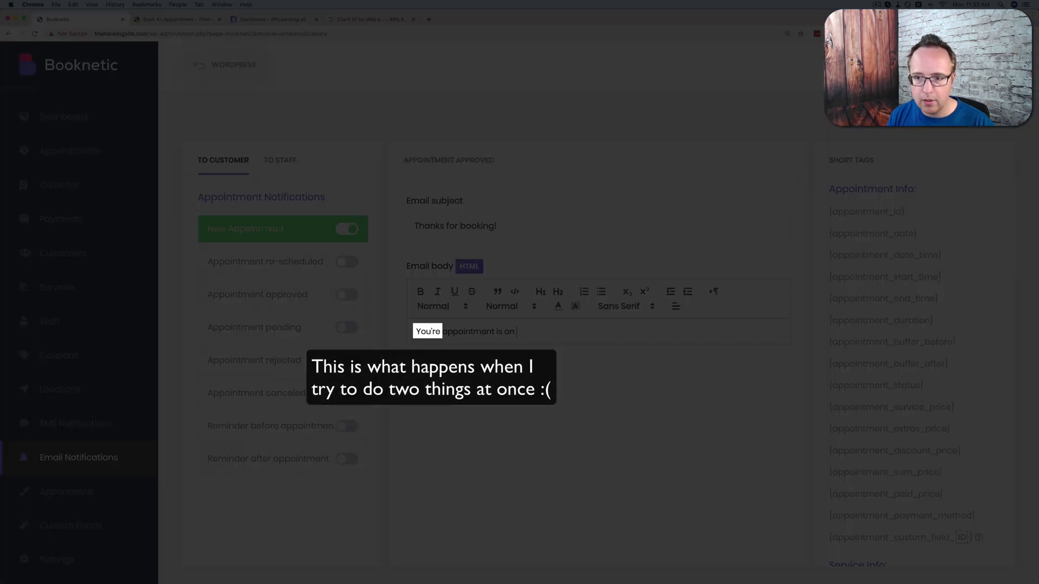
double_click(869, 233)
left_click_drag(930, 233, 551, 331)
Finish the body with 'at {appointment_start_time}.' using the short tag.
type("at")
left_click_drag(942, 277, 841, 281)
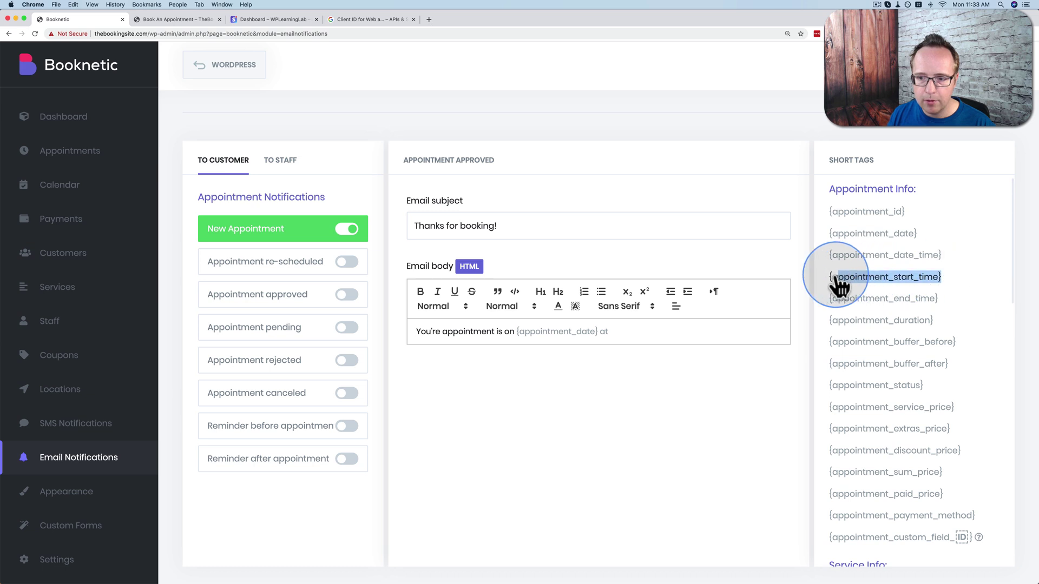
left_click(693, 327)
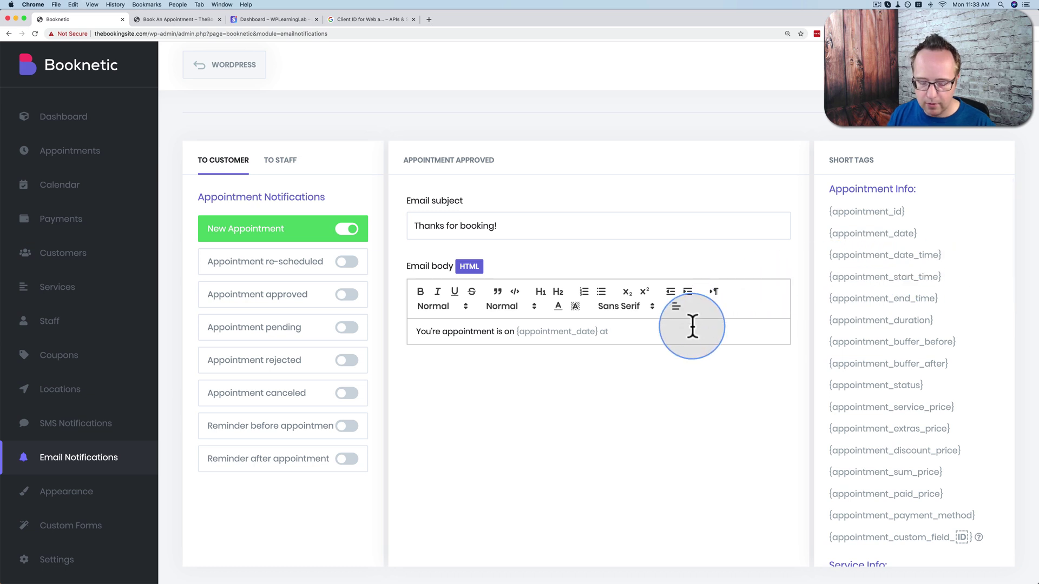
type("{appointment_start_time}")
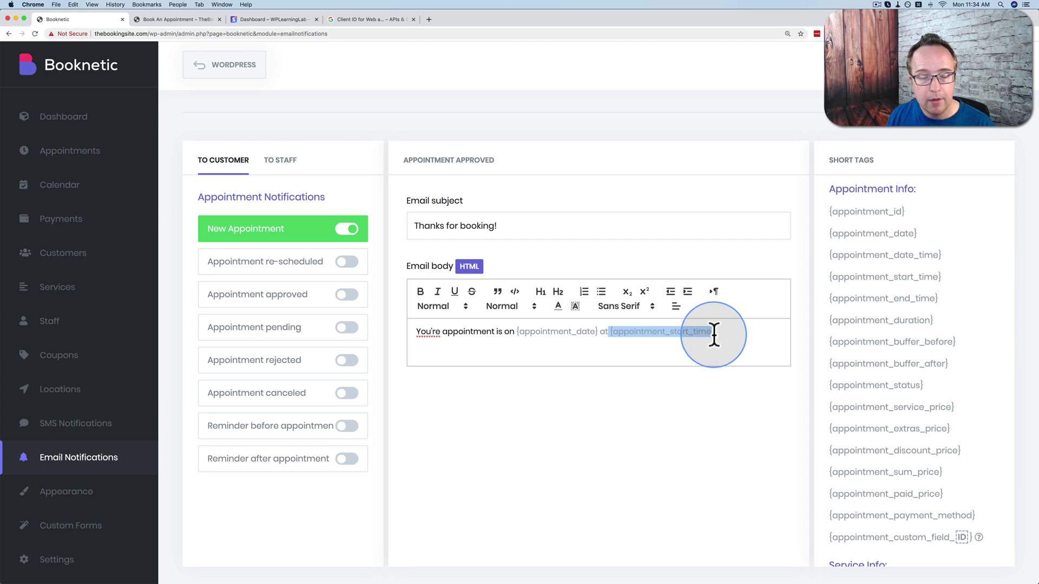
scroll(864, 319, "down", 8)
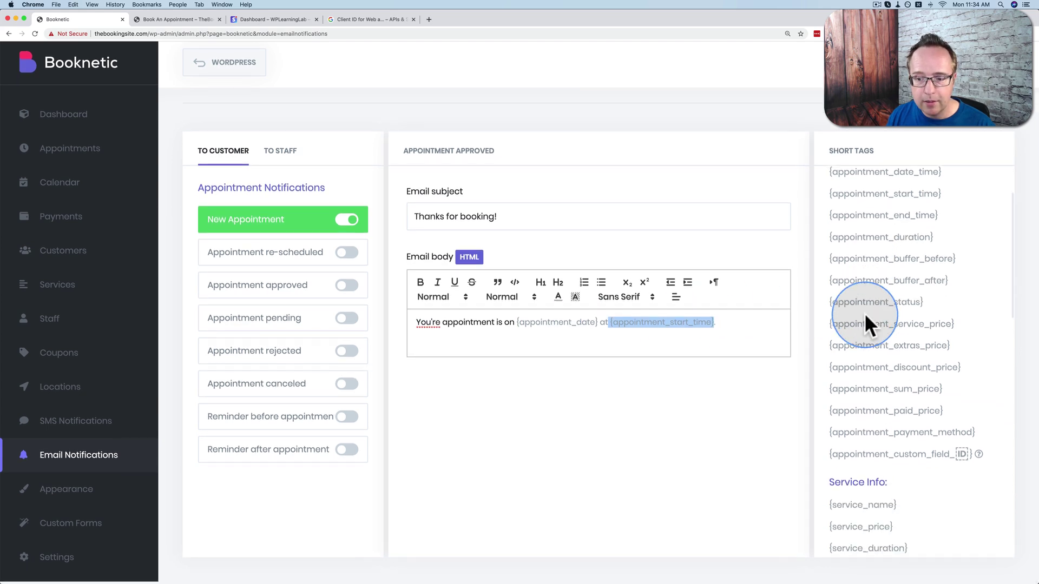
scroll(864, 319, "down", 4)
scroll(859, 325, "up", 10)
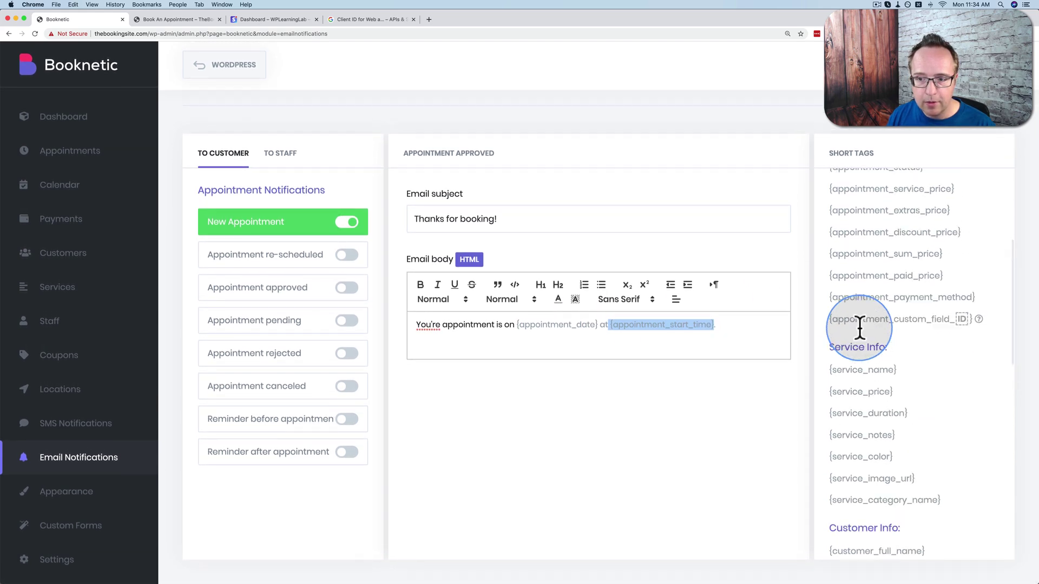
scroll(858, 429, "down", 6)
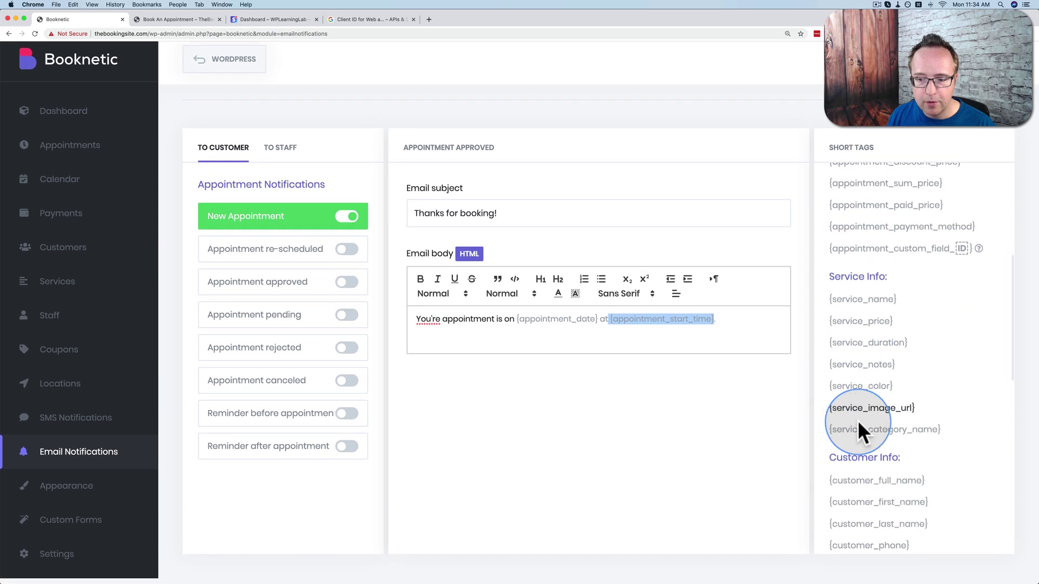
scroll(895, 352, "down", 5)
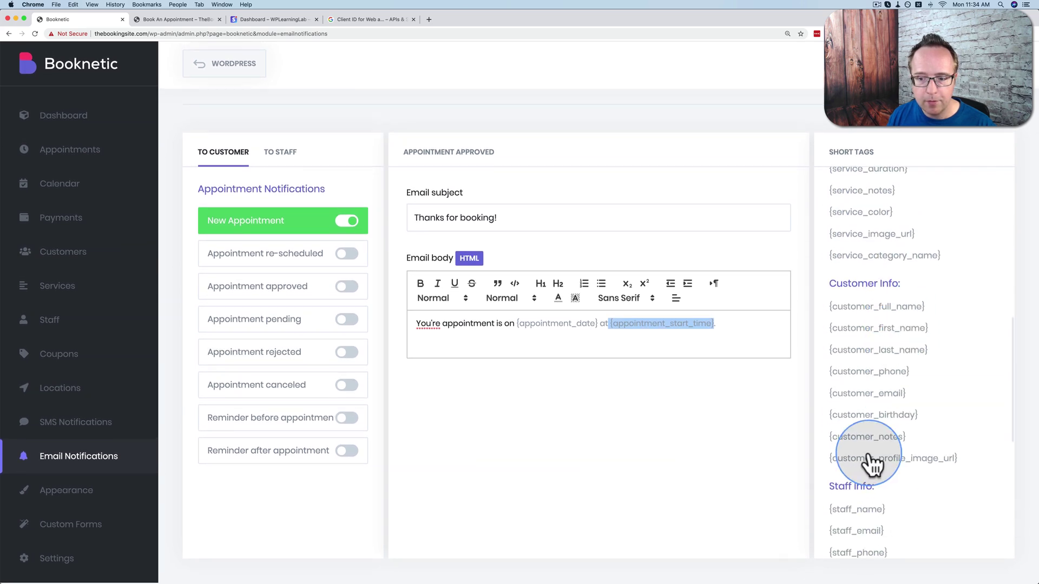
scroll(883, 385, "down", 5)
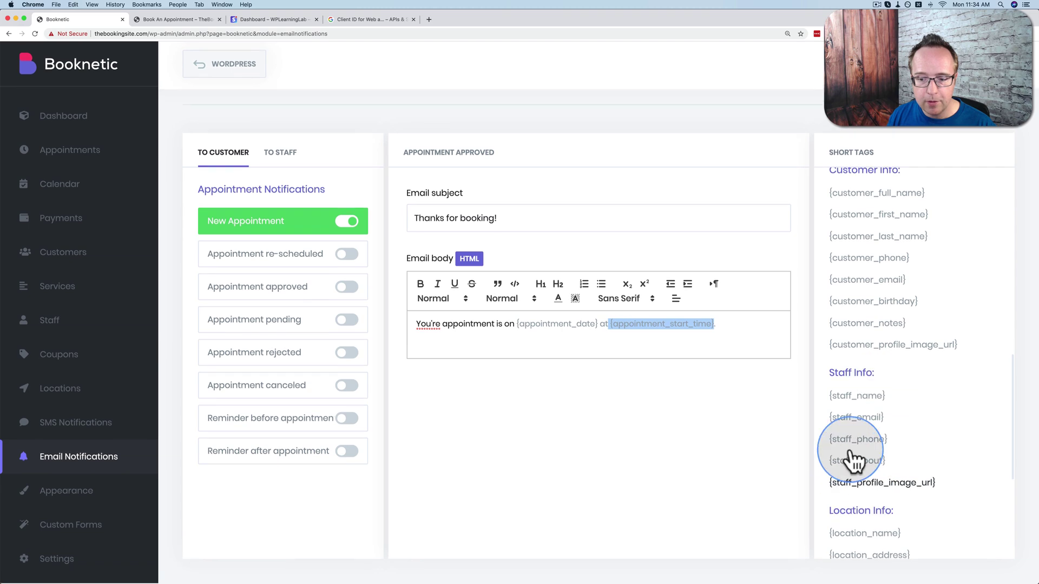
scroll(868, 473, "down", 4)
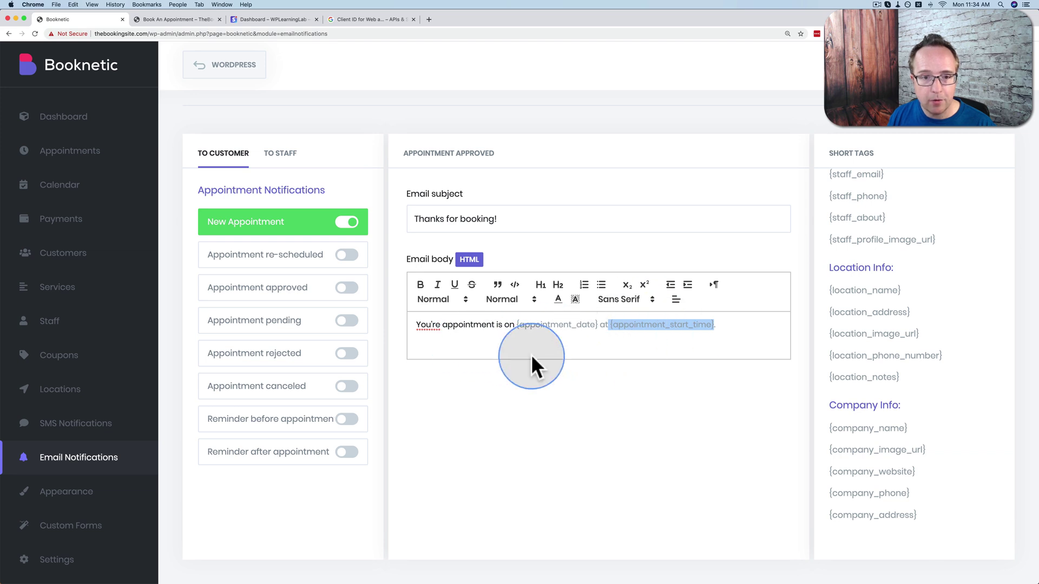
View the staff version of the Appointment re-scheduled email notification.
left_click(276, 257)
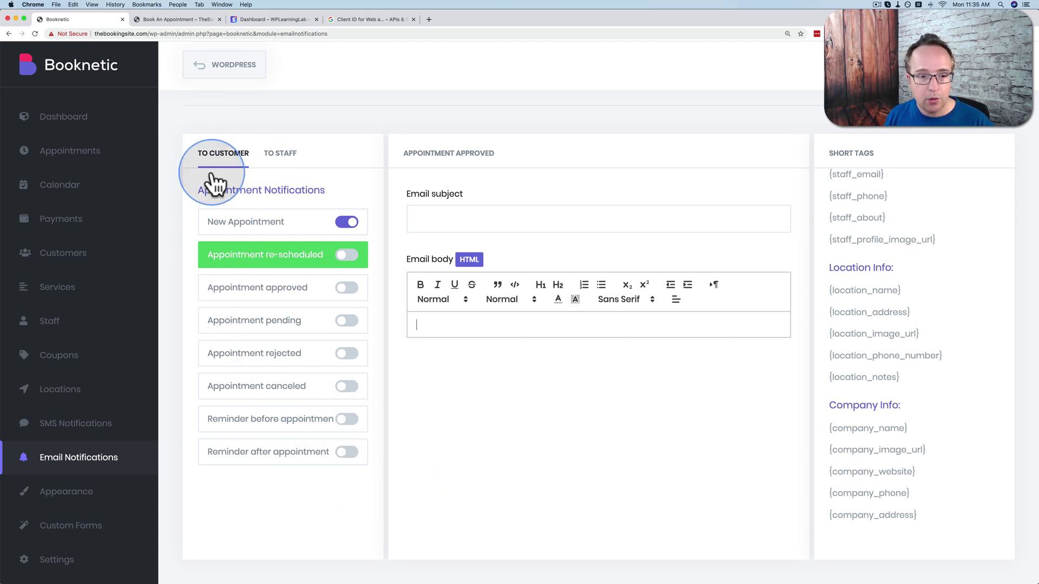
left_click(287, 157)
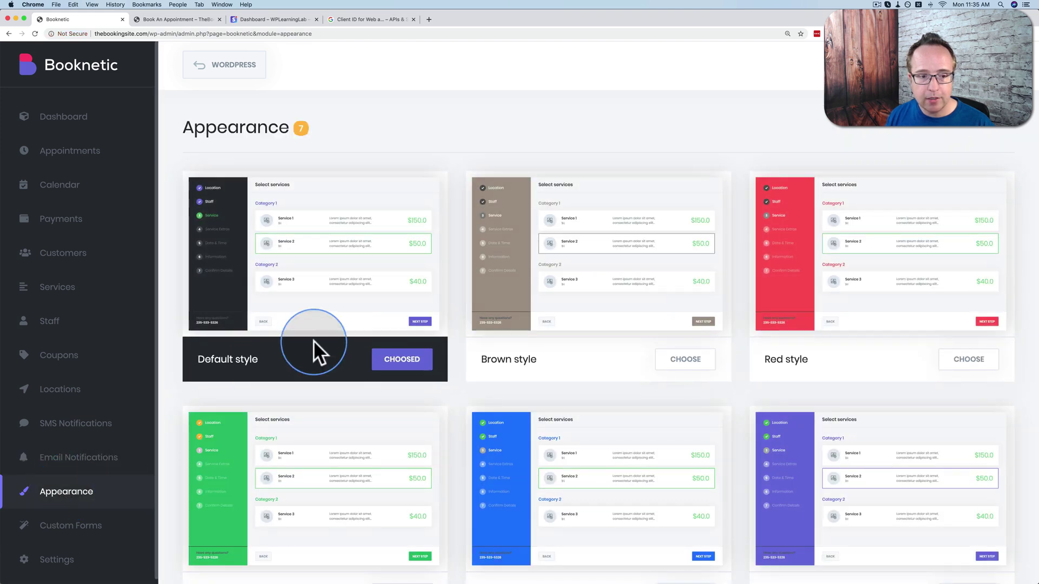
Browse the Appearance style cards and start a new booking panel style.
scroll(359, 285, "down", 1)
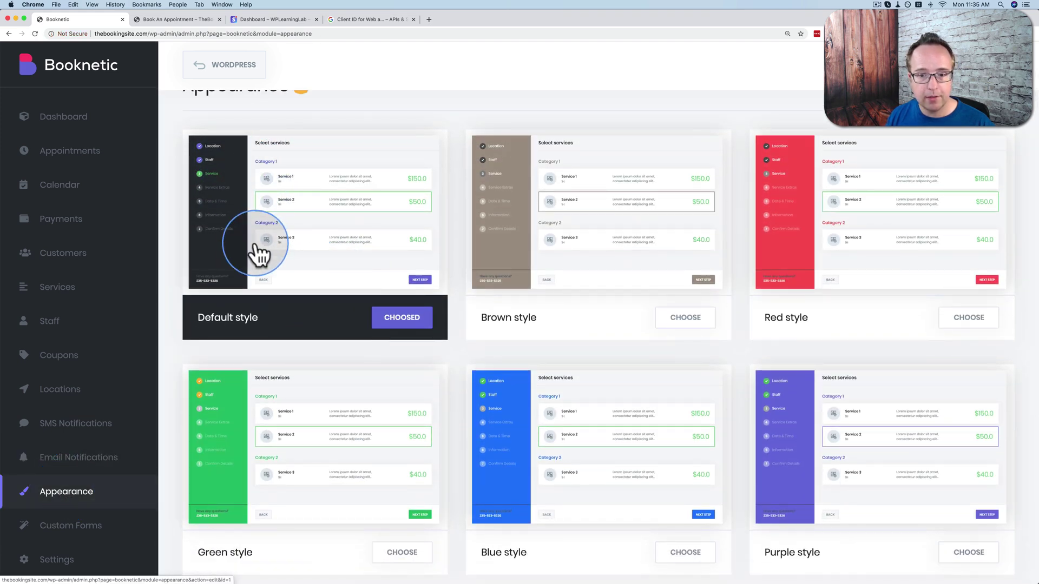
scroll(822, 254, "down", 3)
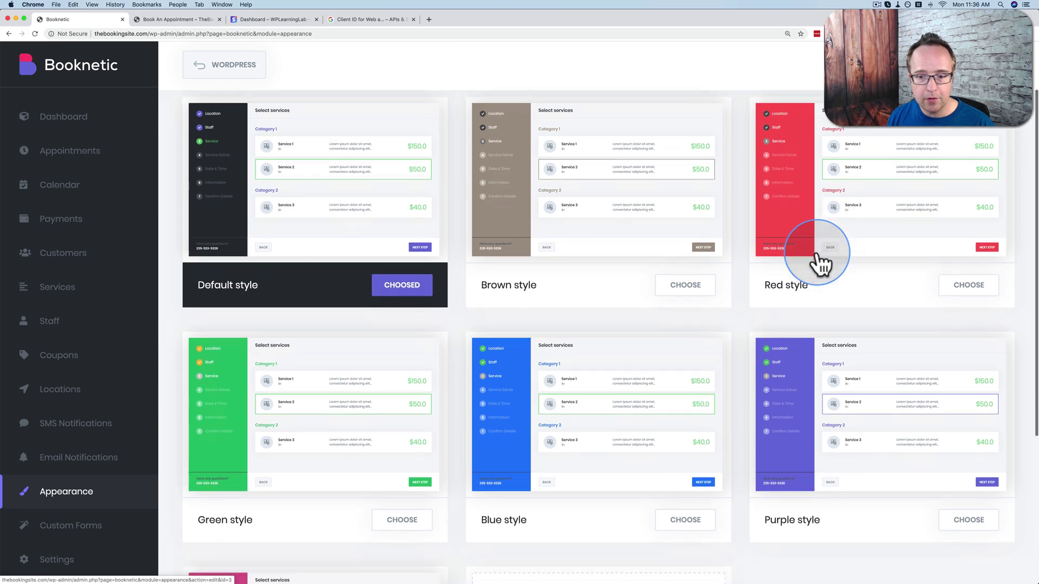
scroll(383, 269, "down", 2)
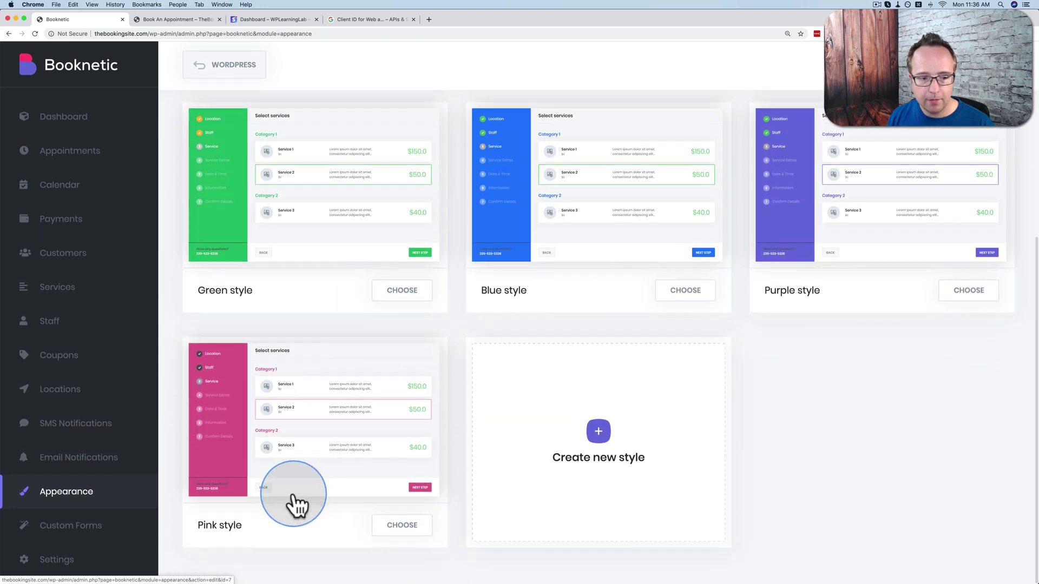
left_click(684, 295)
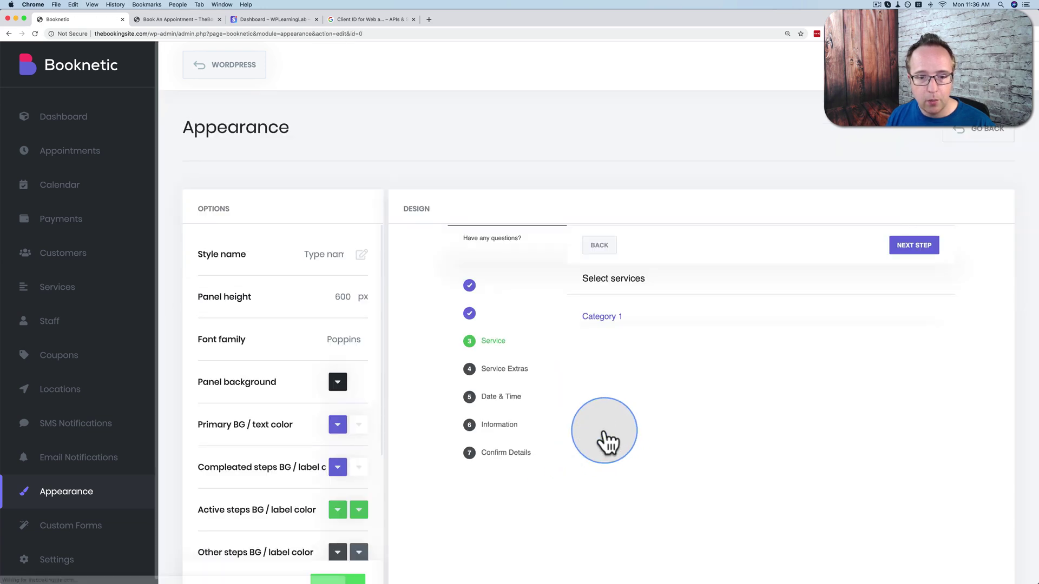
scroll(373, 284, "down", 5)
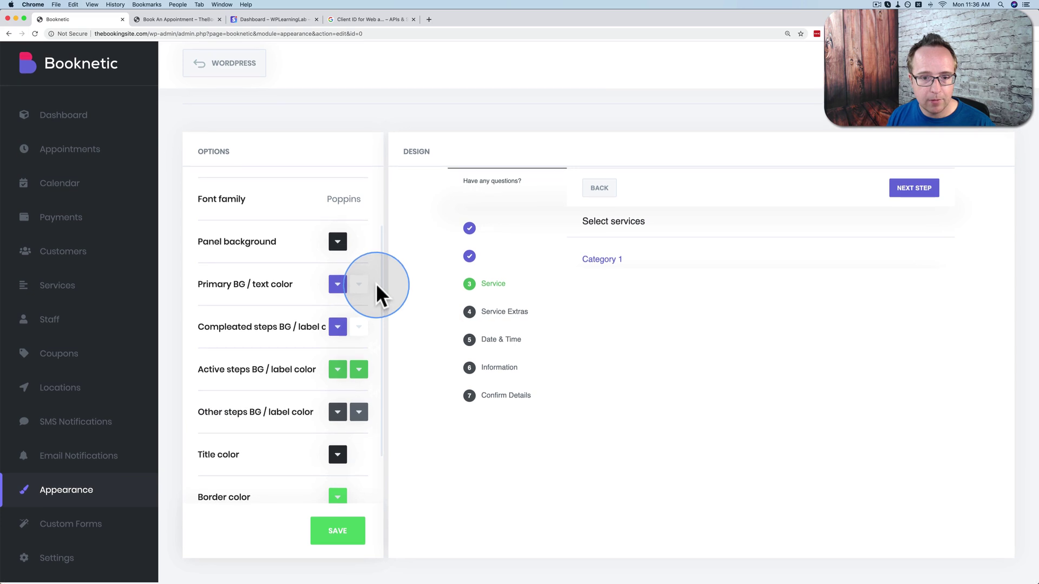
scroll(417, 302, "up", 3)
scroll(320, 358, "up", 3)
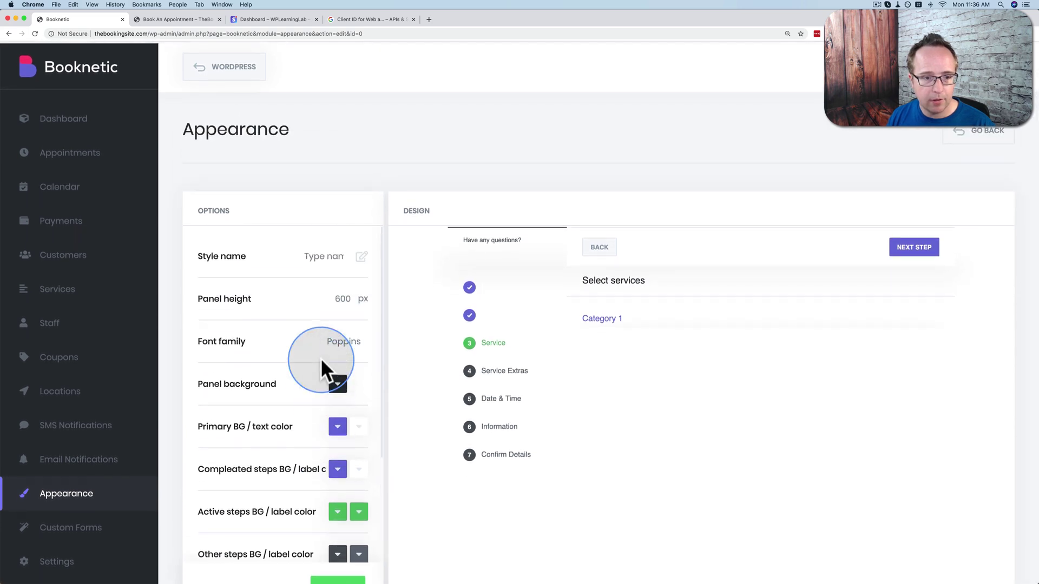
scroll(440, 329, "down", 2)
left_click(421, 398)
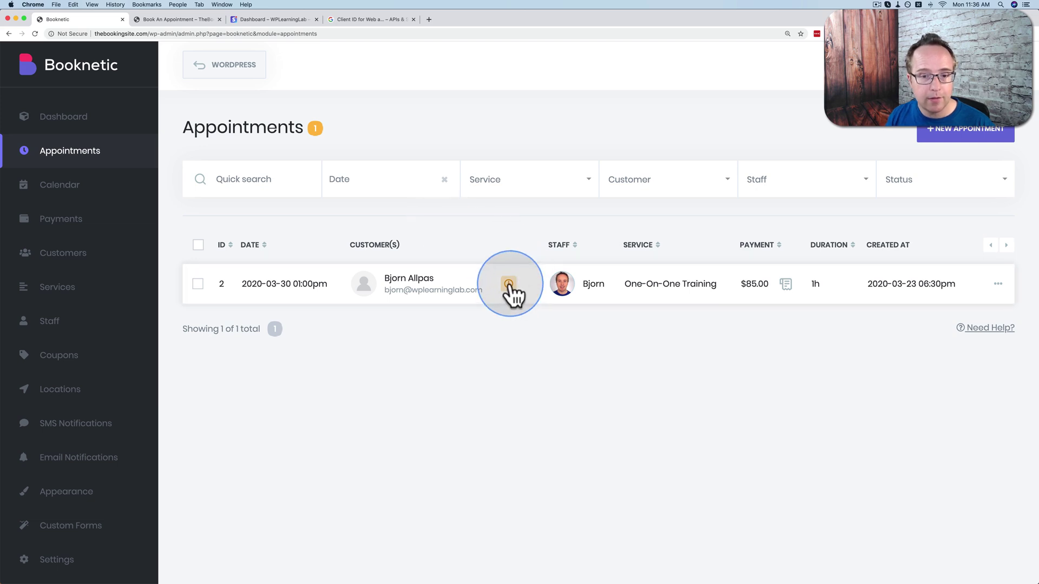
Approve the 2020-03-30 One-On-One Training appointment after checking its booked extras.
left_click(998, 285)
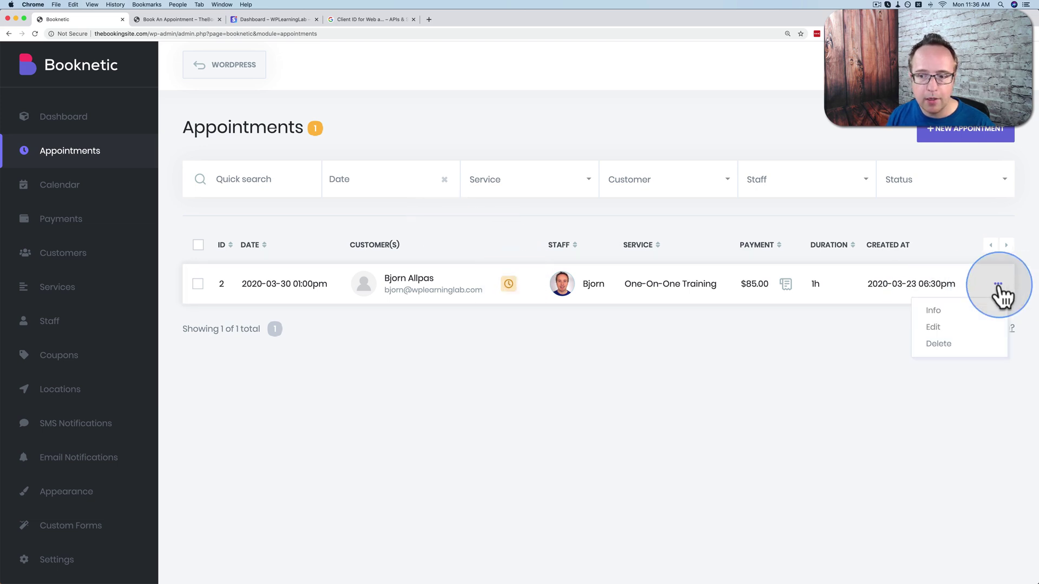
left_click(936, 328)
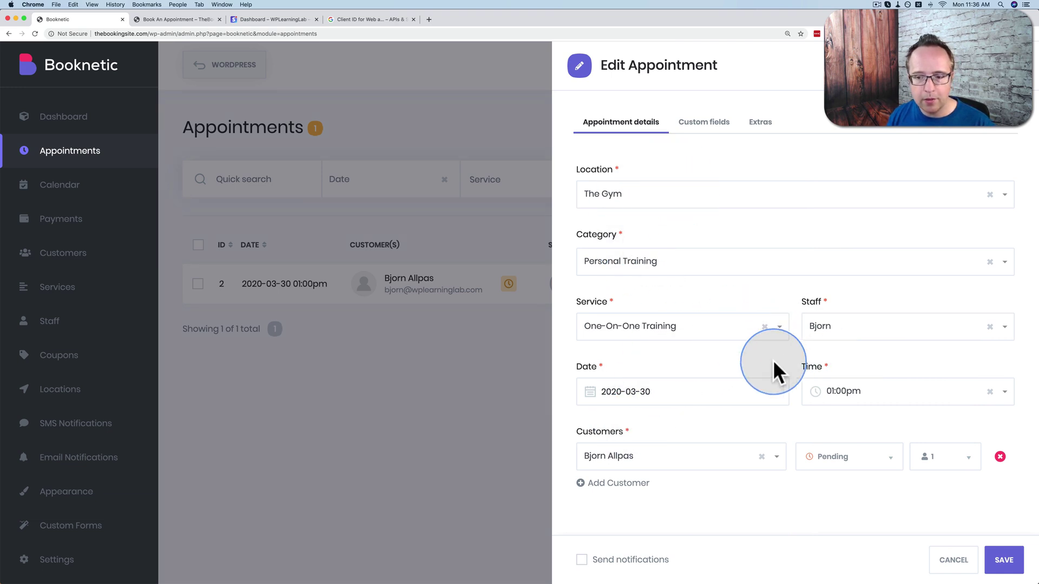
left_click(761, 128)
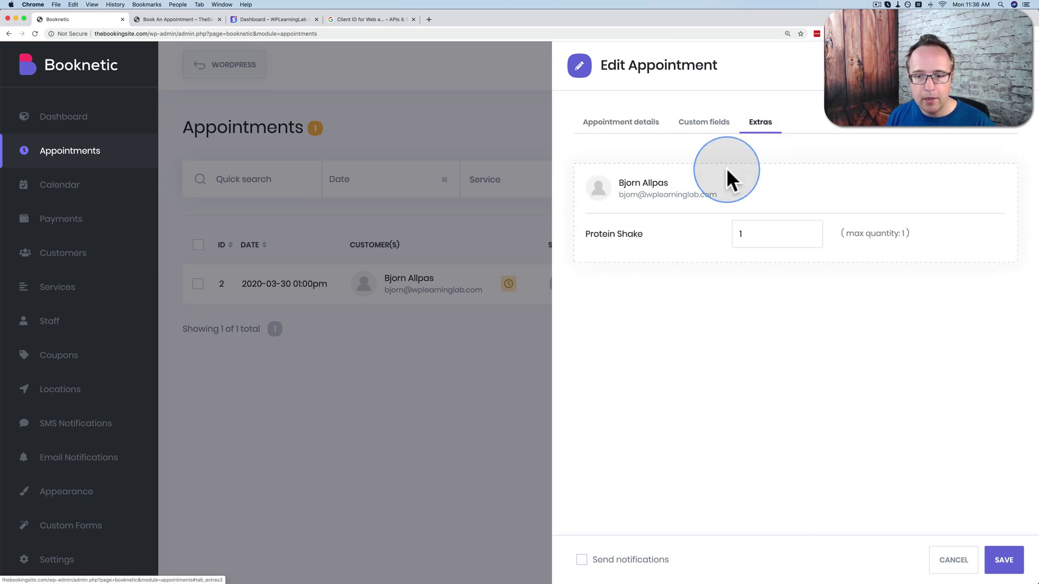
left_click(617, 128)
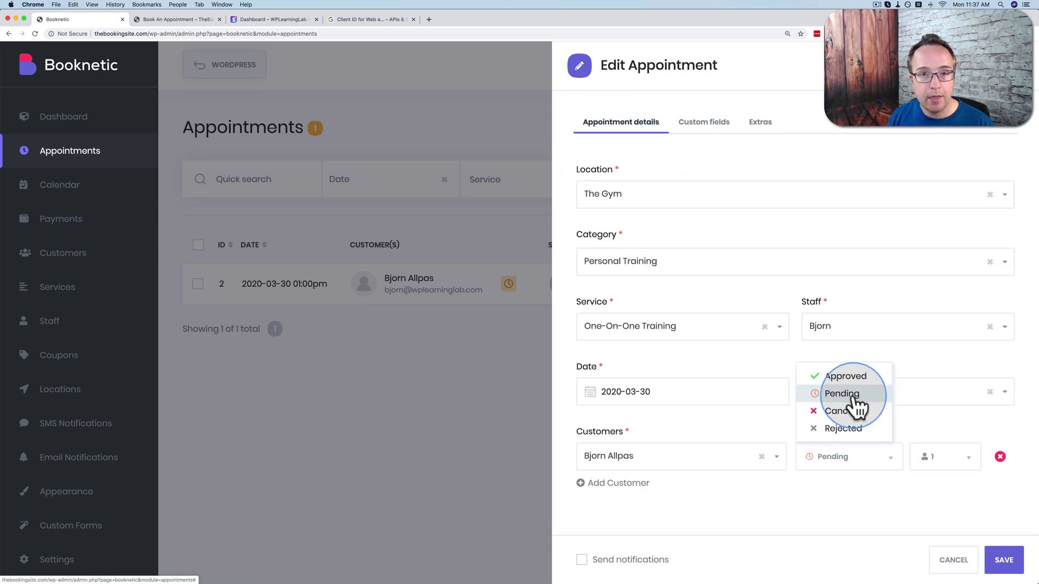
left_click(841, 377)
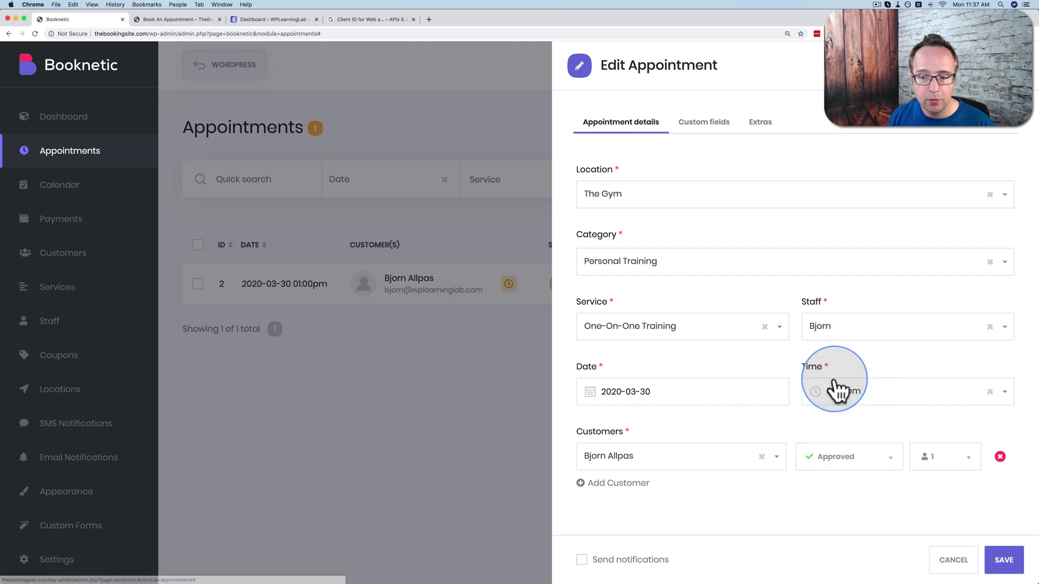
left_click(1005, 563)
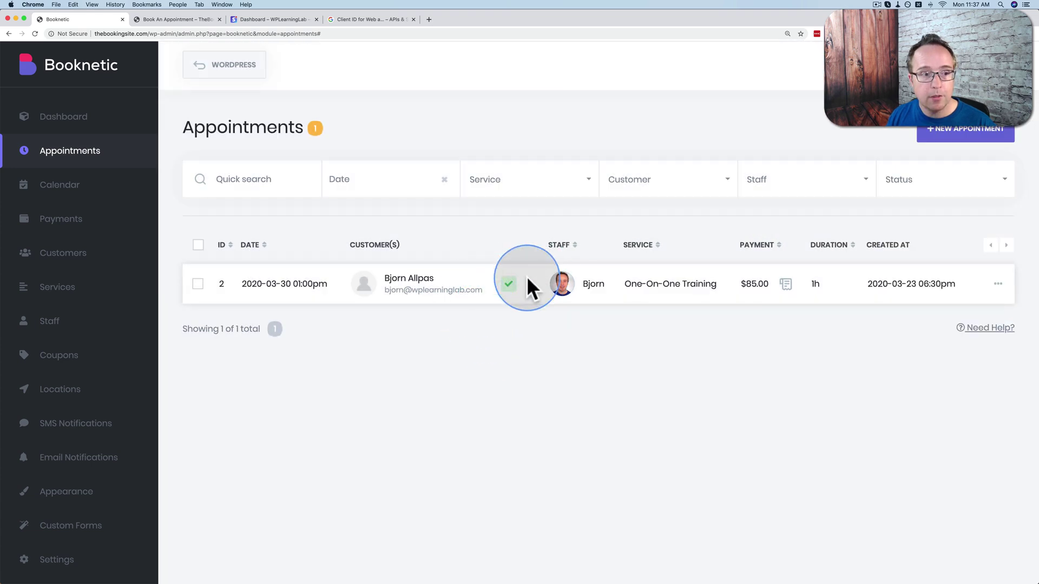
left_click(61, 226)
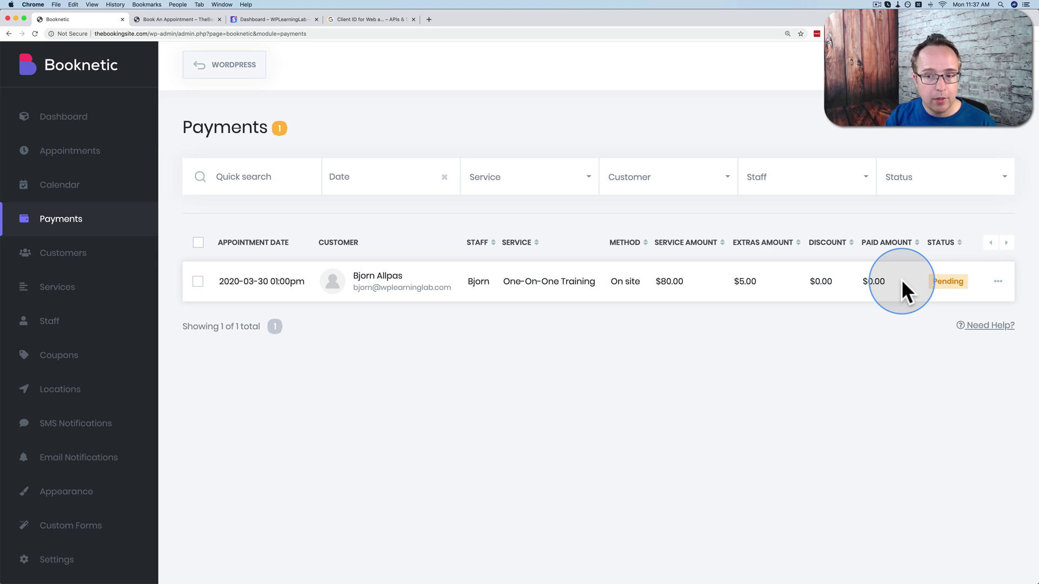
Review the Woocommerce payment method's order details in the payment settings.
left_click(69, 568)
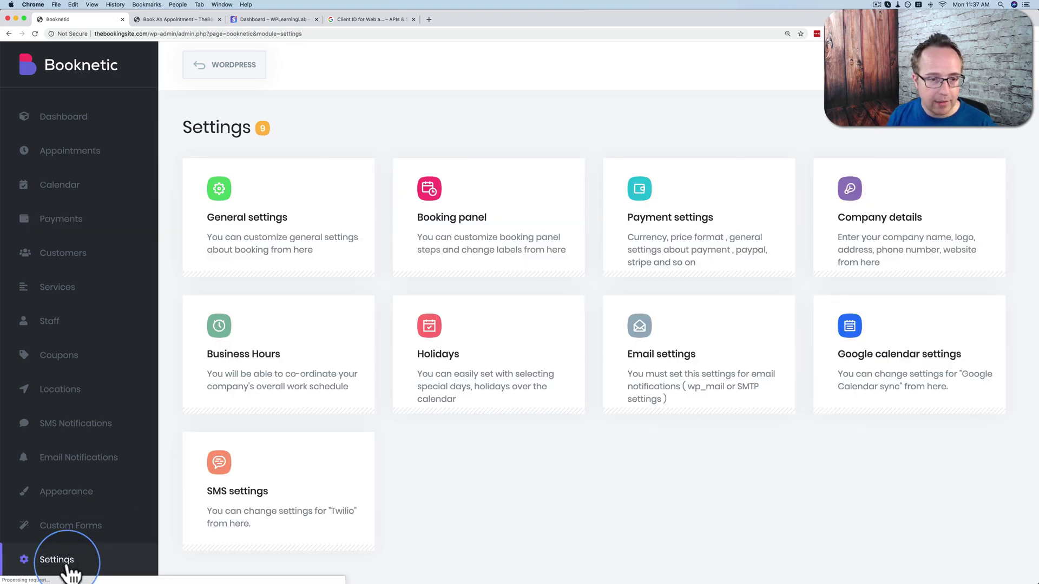
left_click(684, 230)
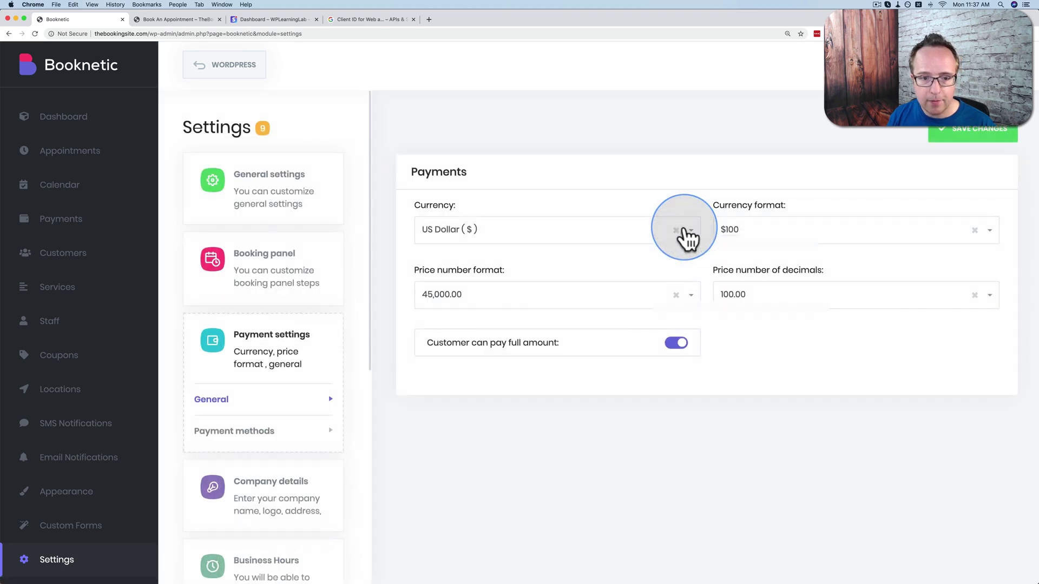
left_click(252, 432)
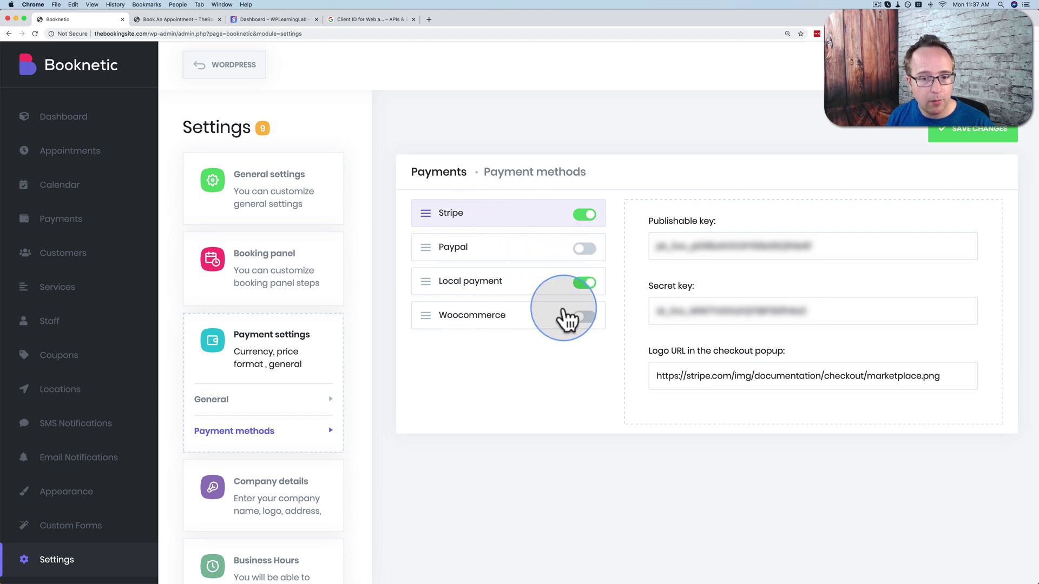
left_click(540, 325)
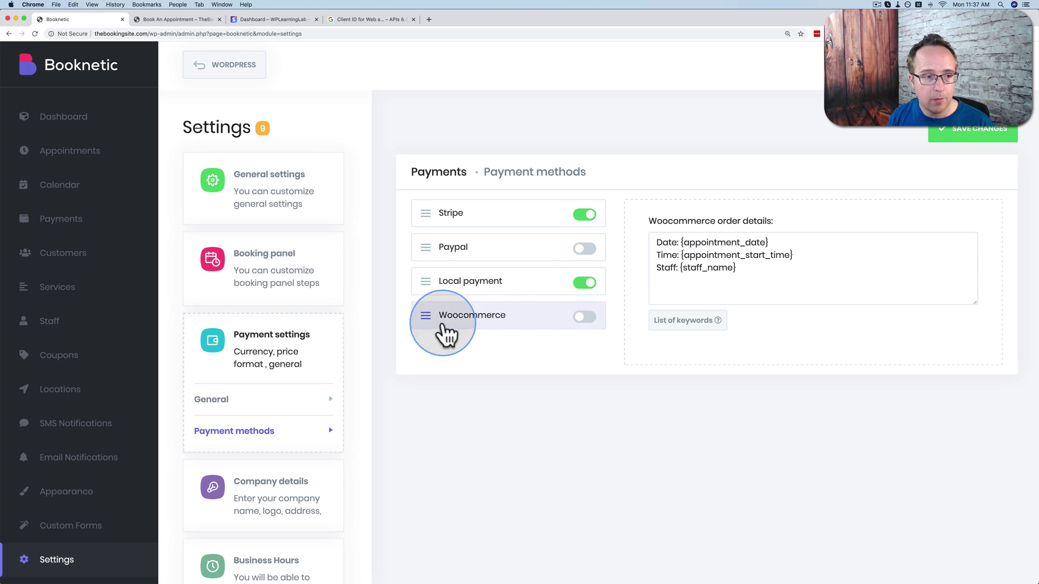
left_click(64, 223)
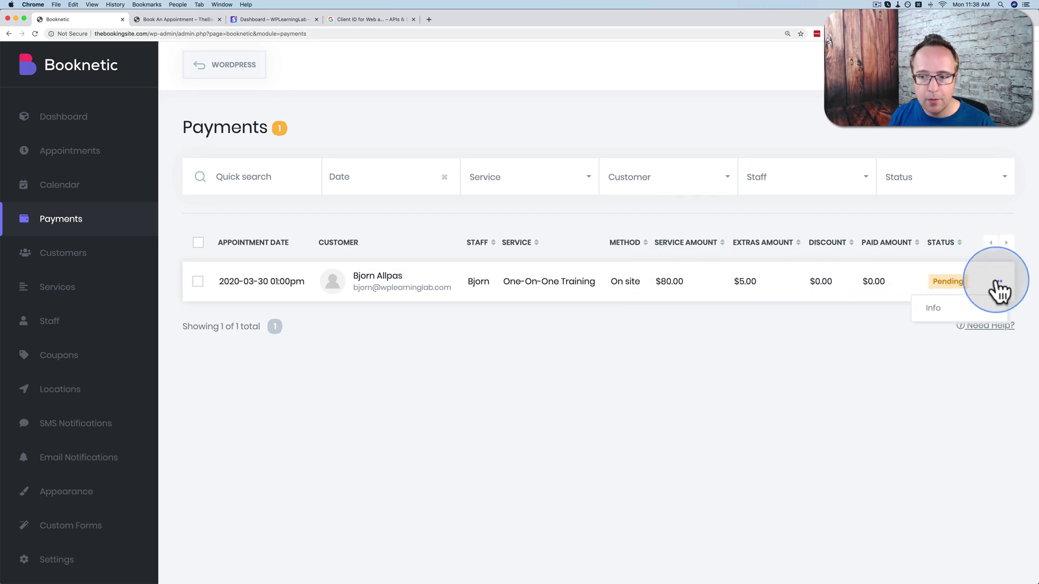
Complete the One-On-One Training payment, recording a 5 discount and 80 paid amount.
left_click(939, 311)
left_click(880, 560)
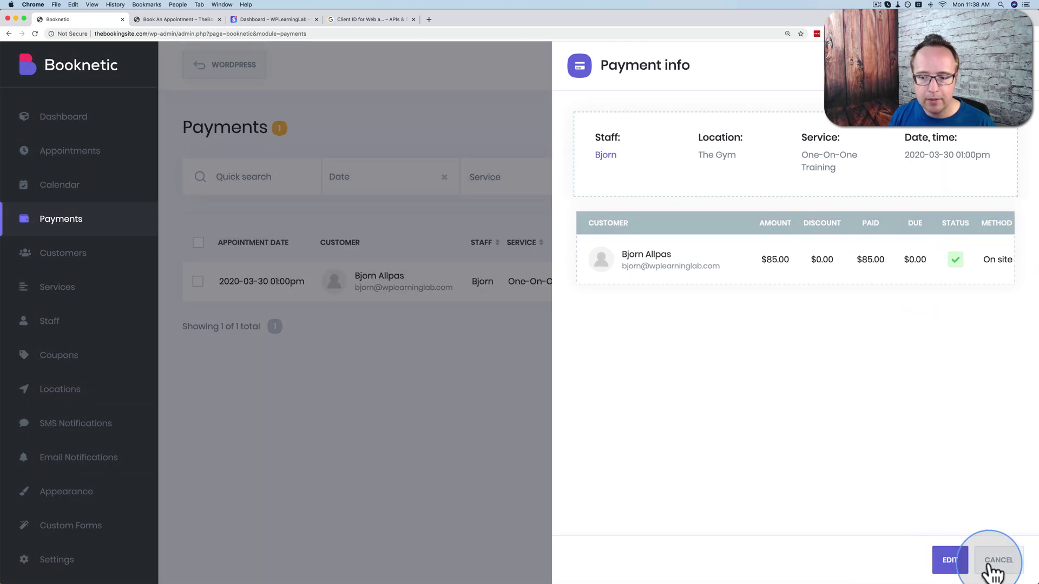
left_click(947, 559)
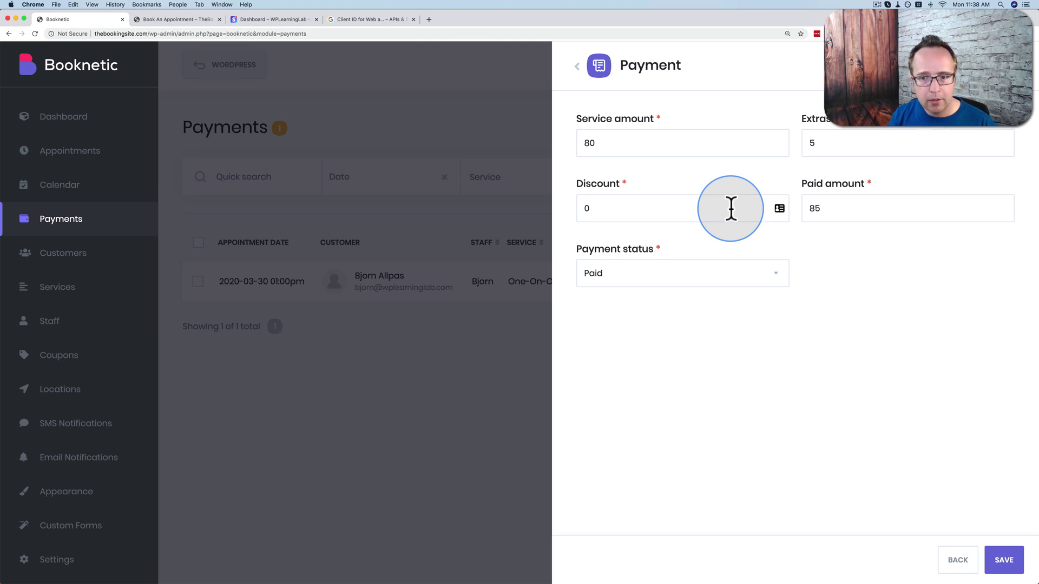
left_click_drag(730, 208, 560, 208)
type("5")
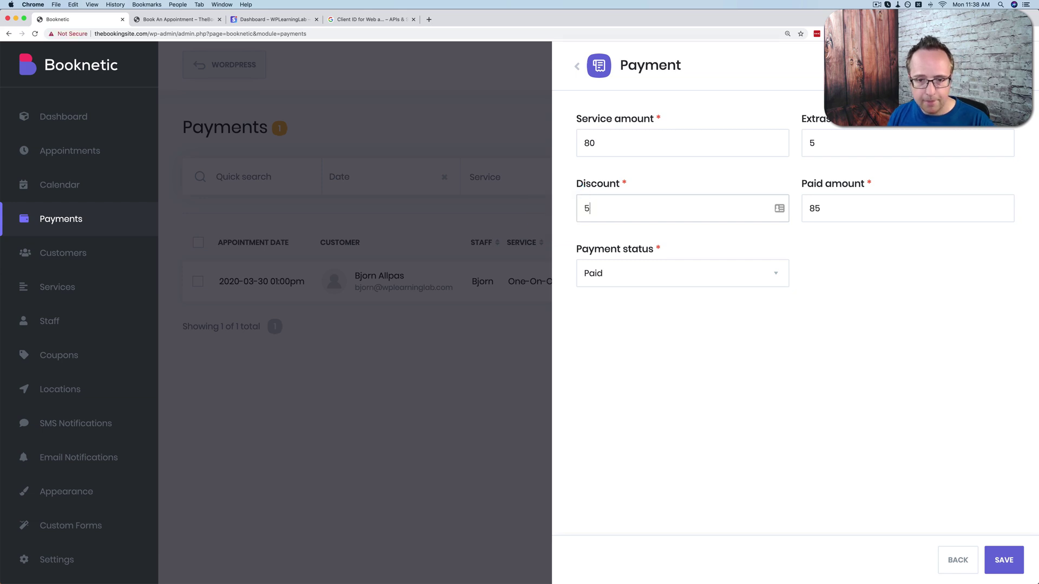
left_click(826, 212)
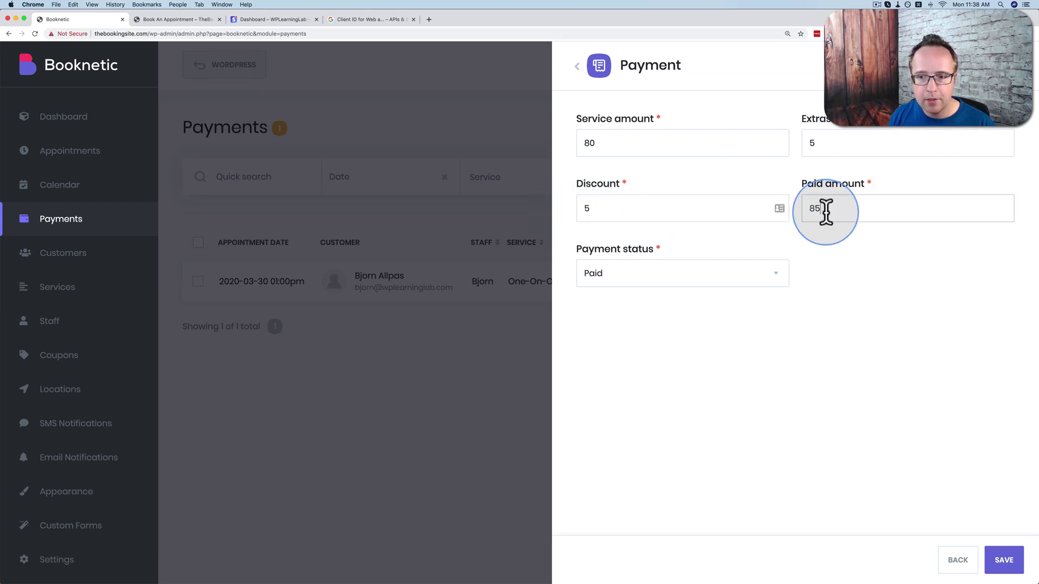
type("0")
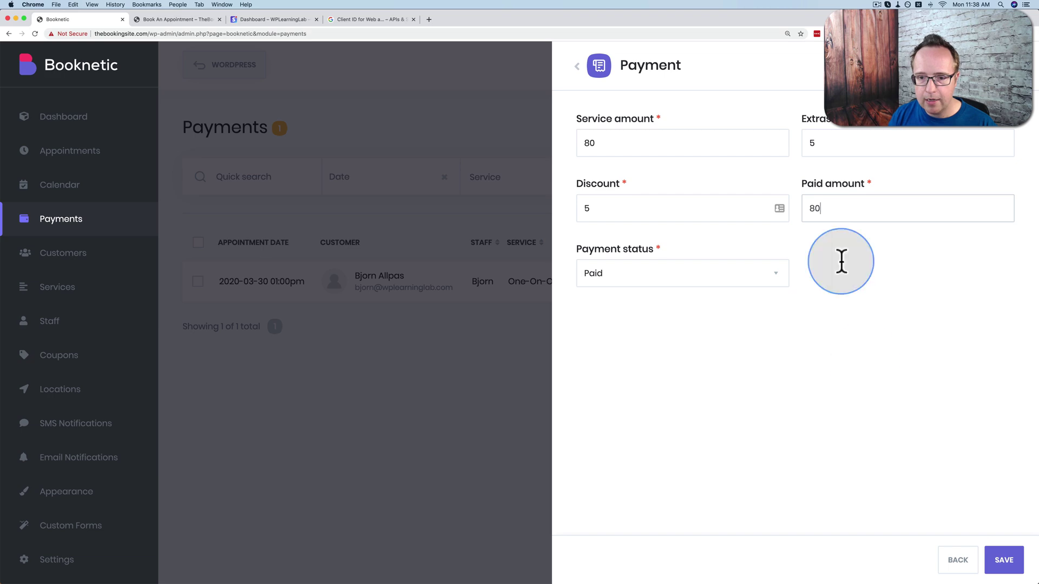
left_click(1004, 562)
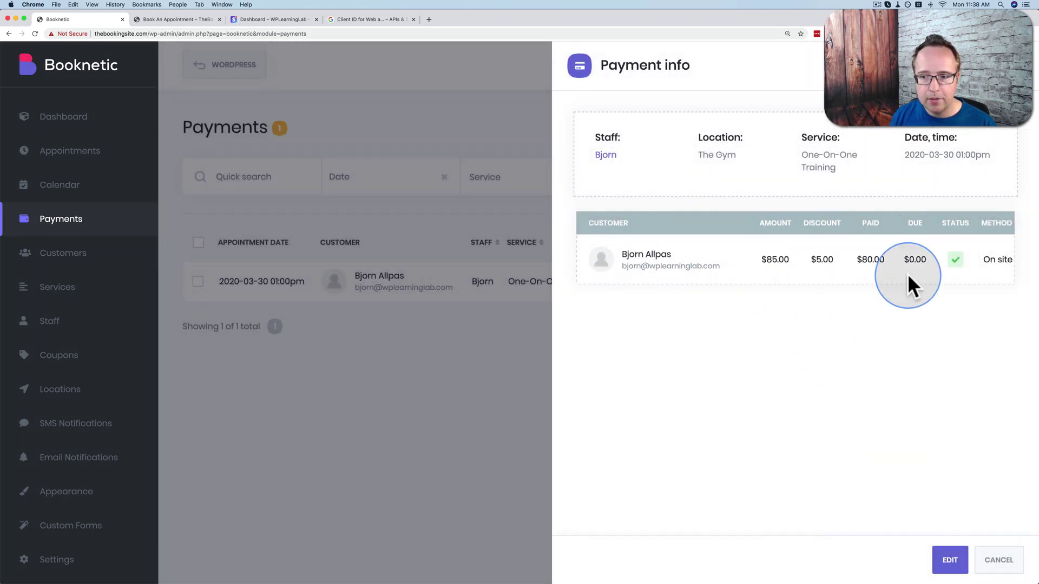
left_click(998, 559)
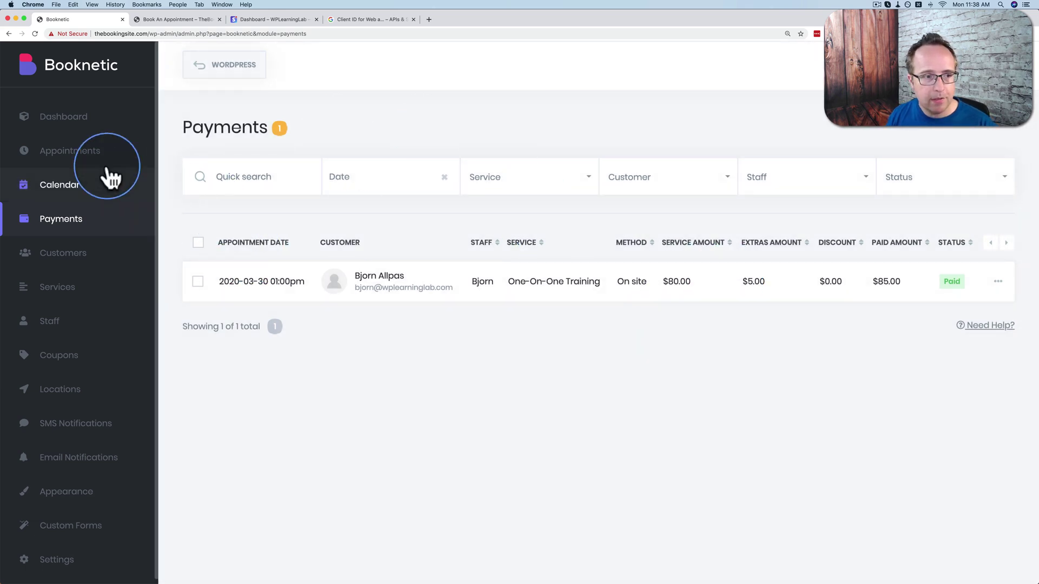
View the One-On-One Training appointment on 30 March in the Calendar month view.
left_click(85, 199)
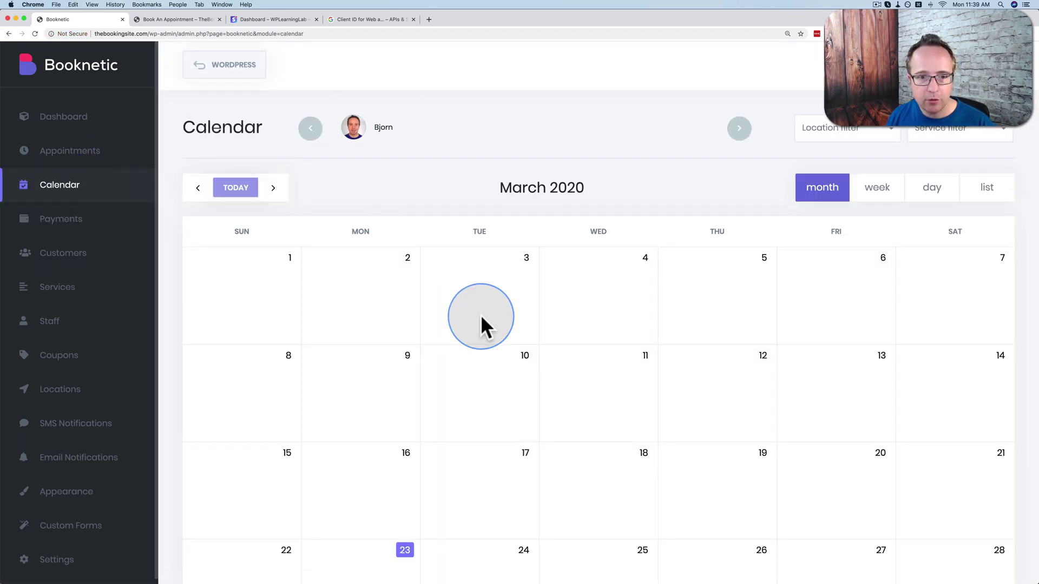
scroll(480, 313, "down", 5)
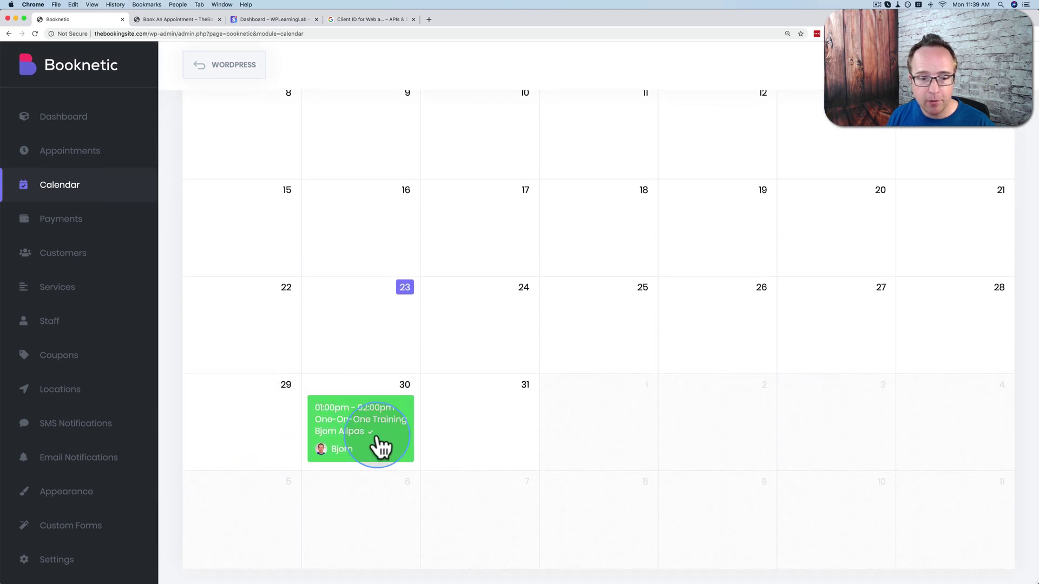
left_click(374, 432)
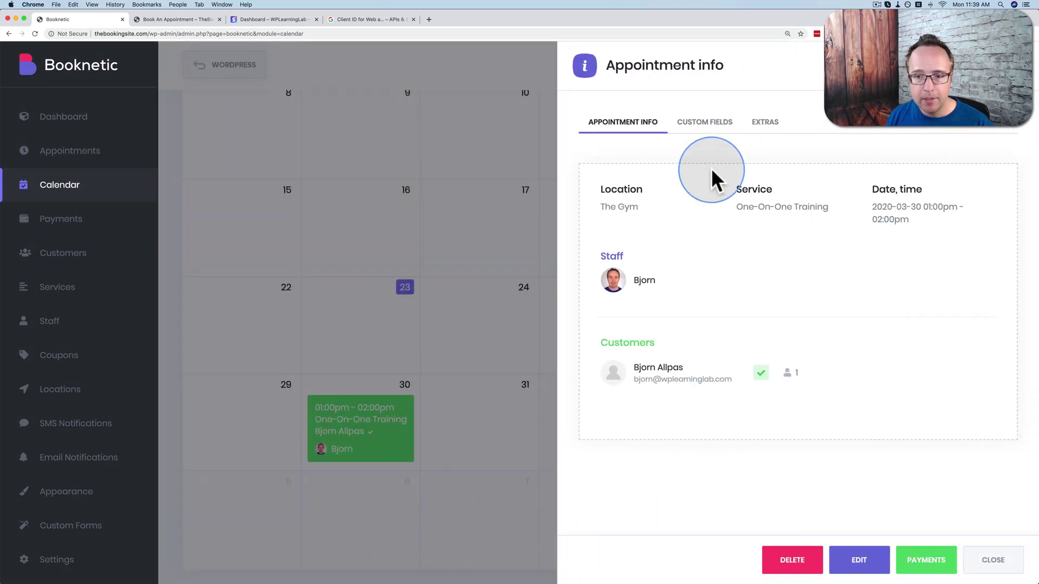
left_click(994, 574)
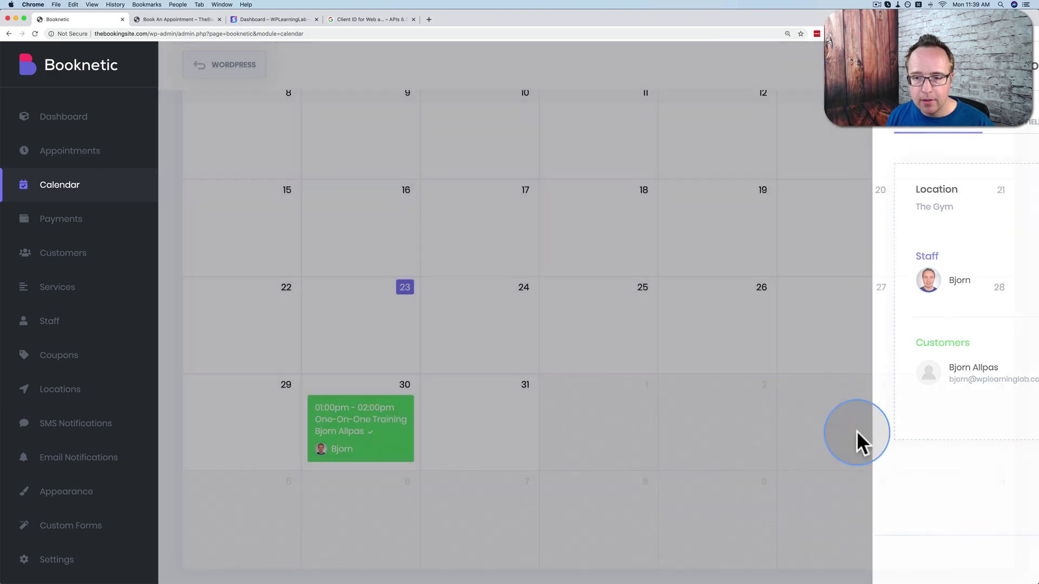
Check the Calendar's location filter options without applying one.
scroll(823, 379, "up", 5)
scroll(823, 378, "up", 1)
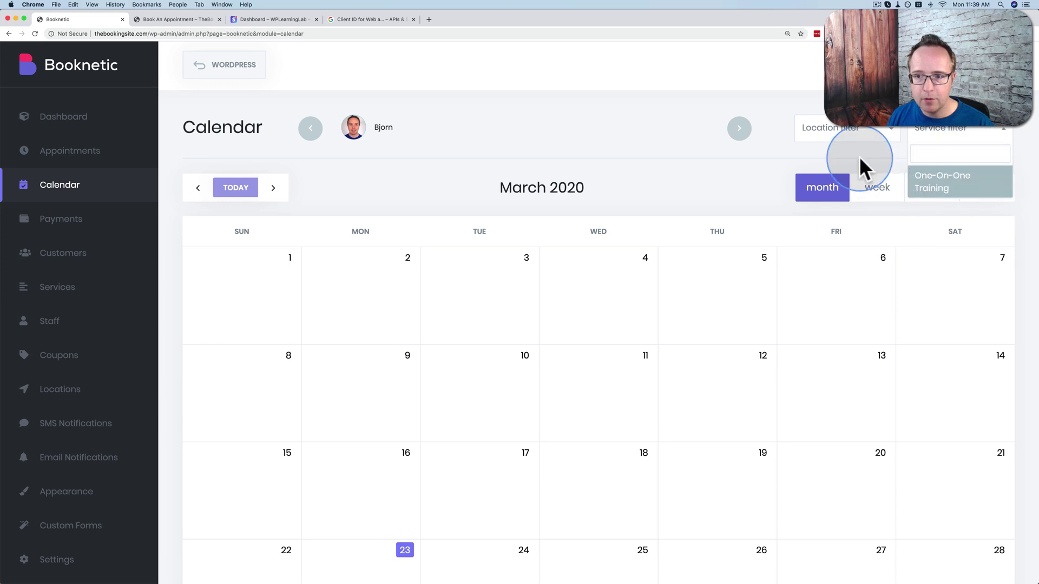
left_click(830, 134)
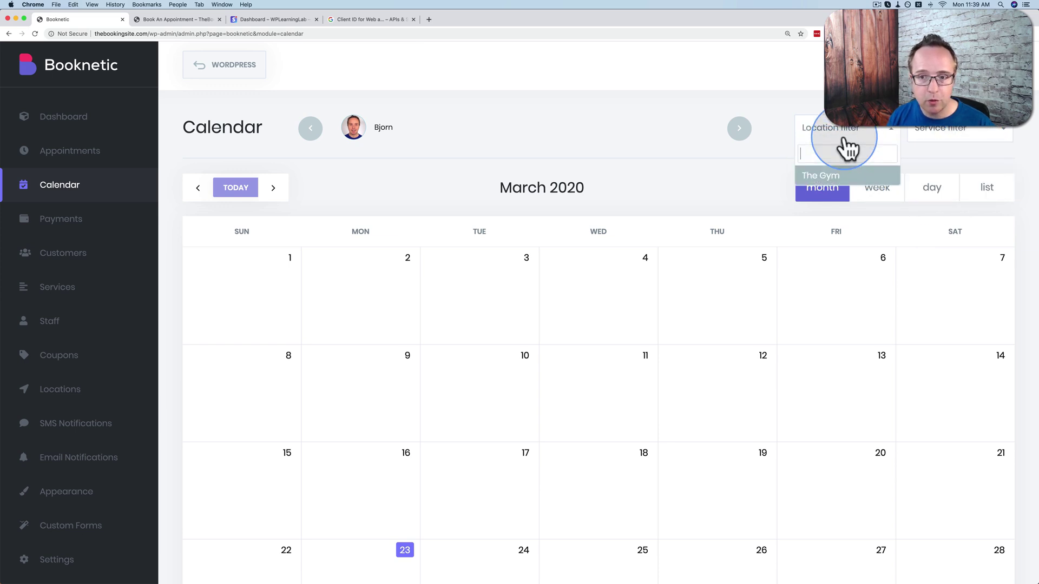
left_click(400, 192)
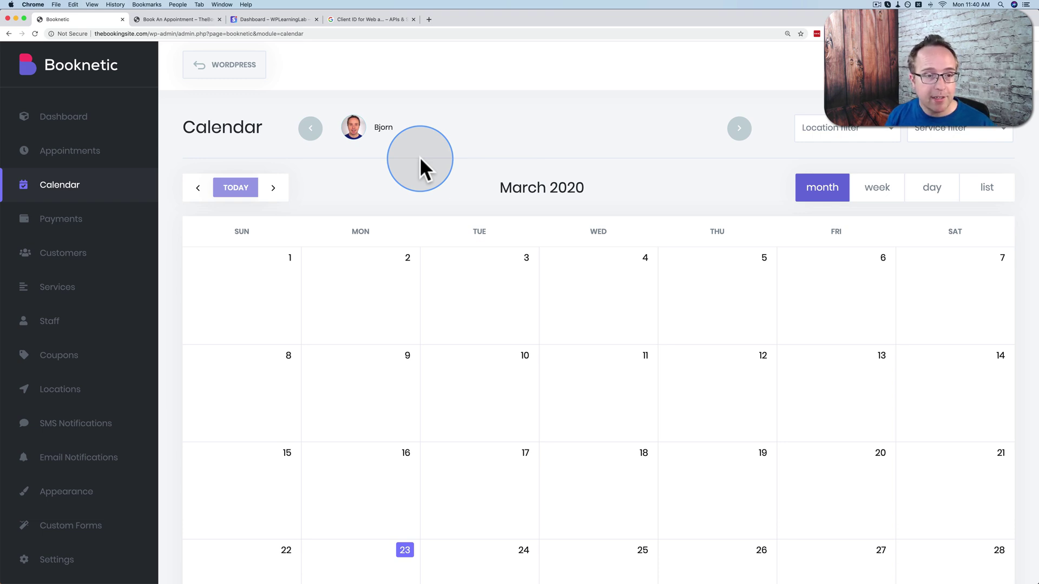
left_click(76, 264)
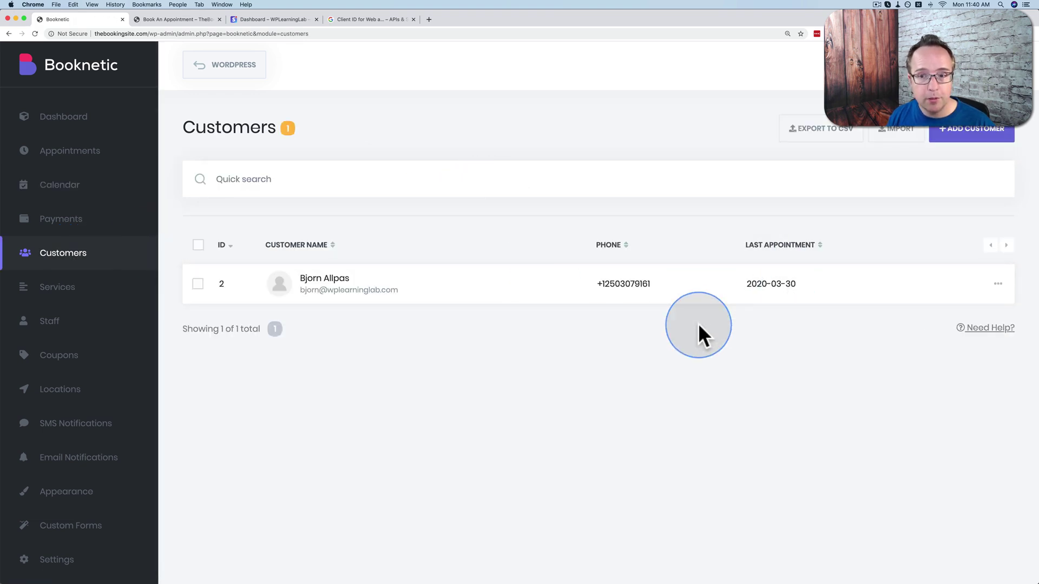
Inspect the single customer's details in Customers without saving changes.
left_click(998, 285)
left_click(942, 312)
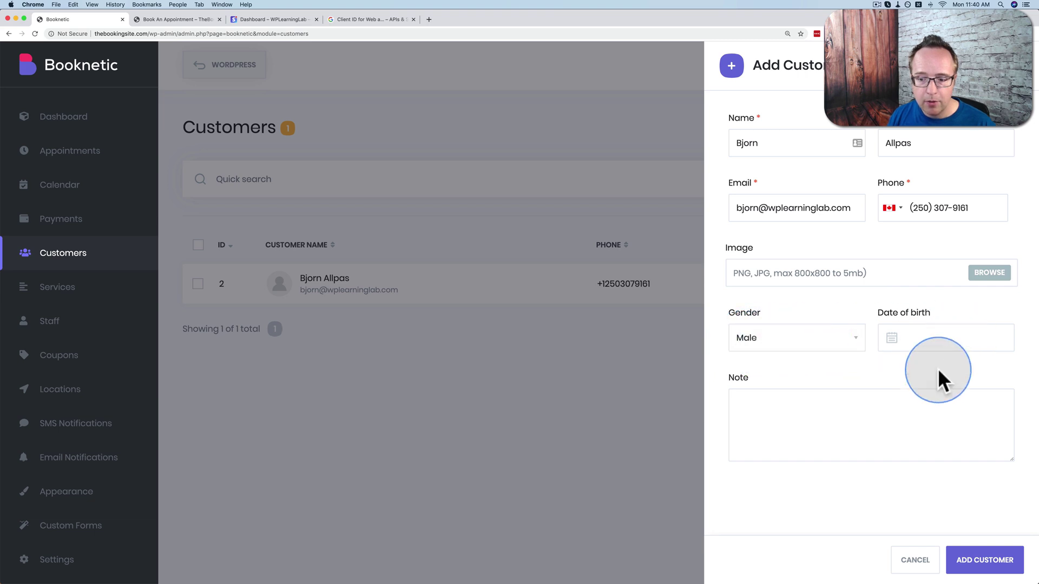
left_click(913, 562)
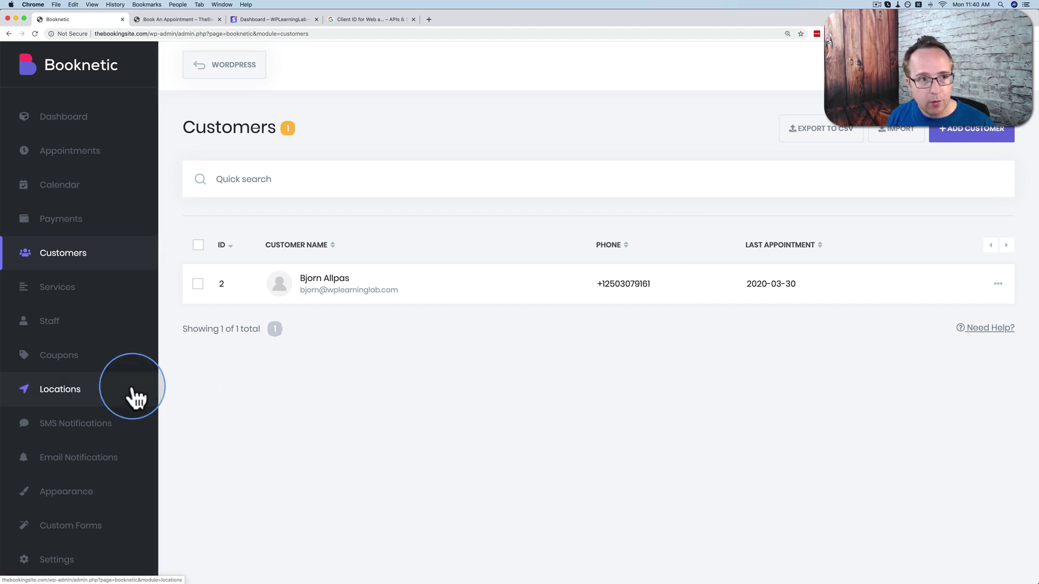
left_click(208, 21)
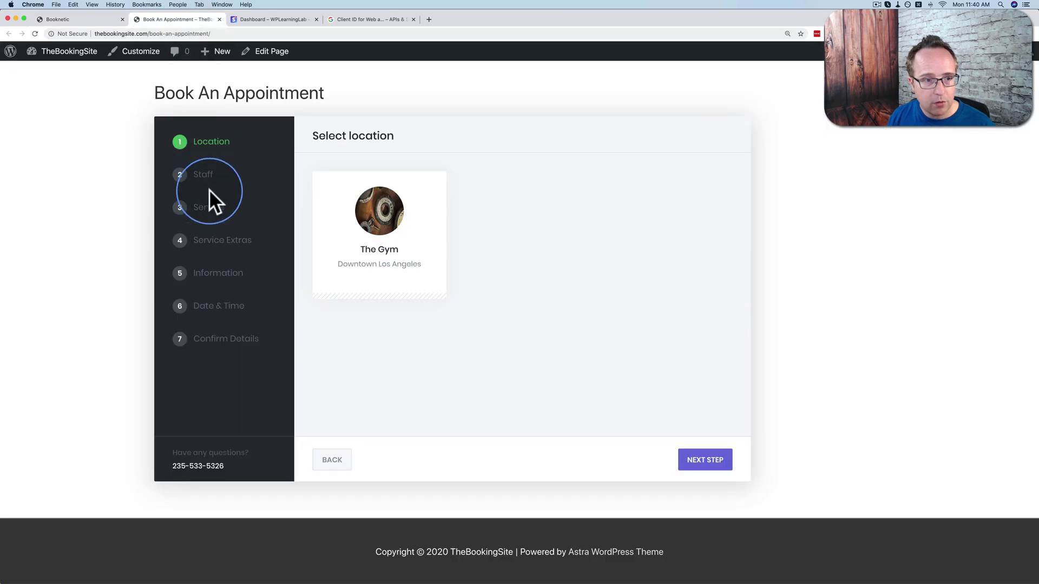
Book One-On-One Training at The Gym with the only staff member and one Protein Shake.
left_click(359, 232)
left_click(398, 232)
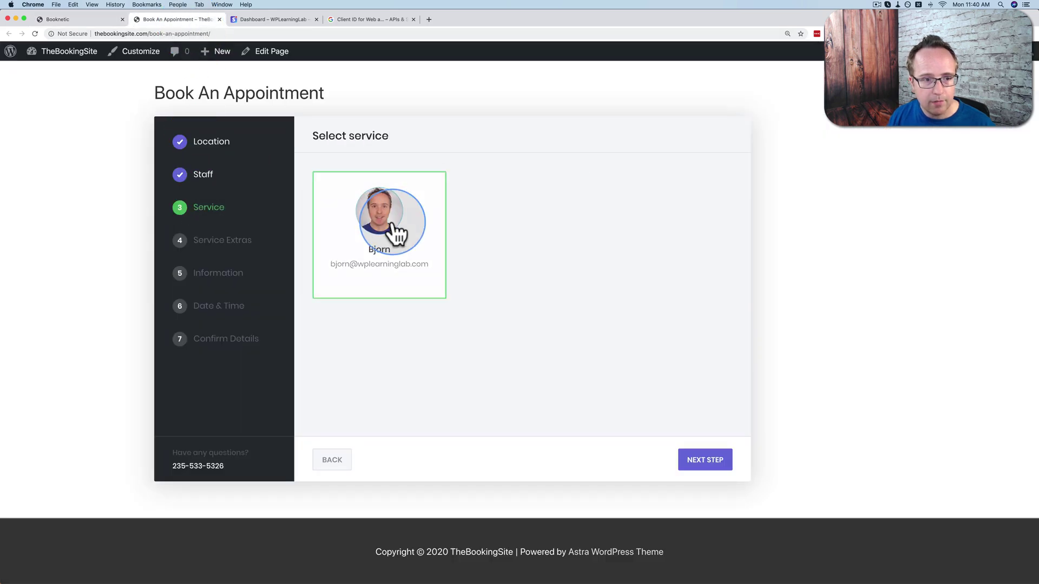
left_click(637, 238)
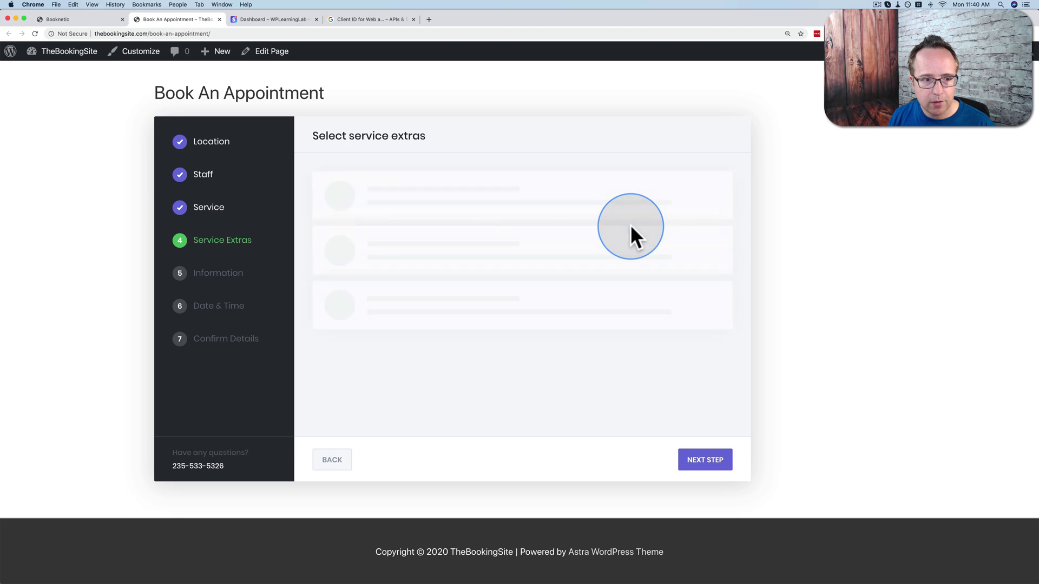
left_click(558, 234)
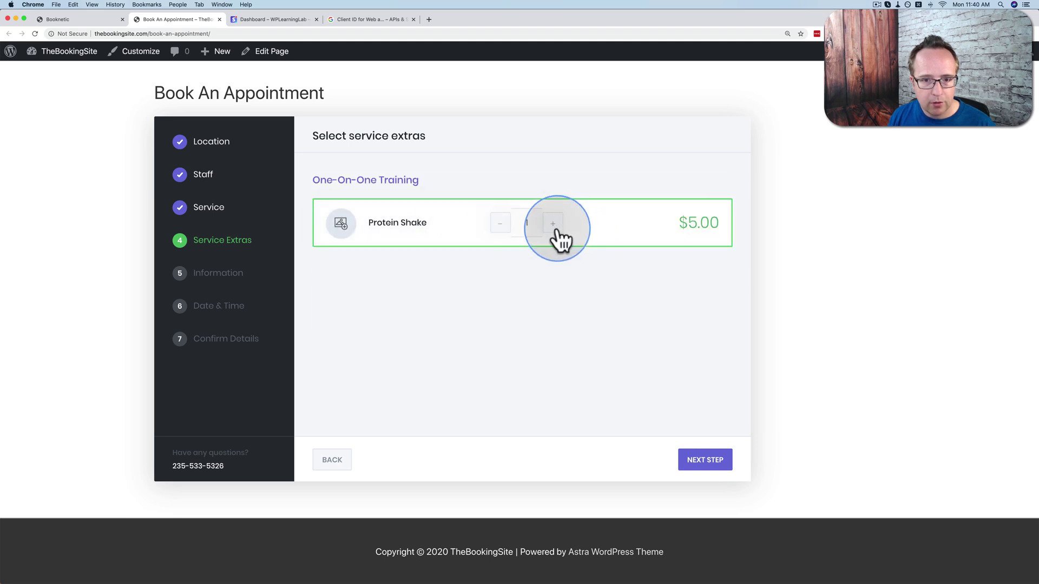
left_click(703, 459)
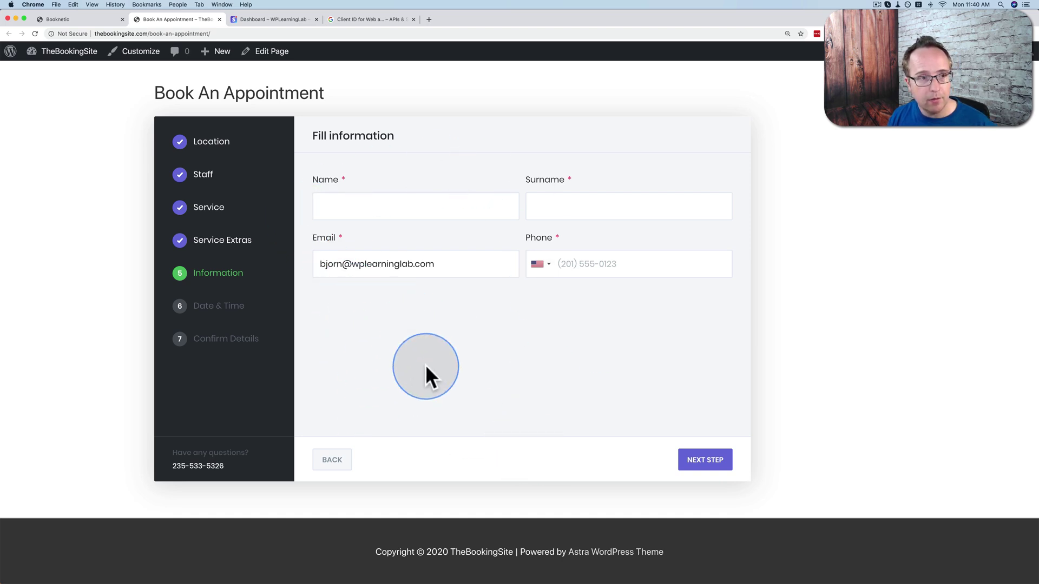
Start a new blank form in Booknetic's Custom Forms section.
left_click(73, 19)
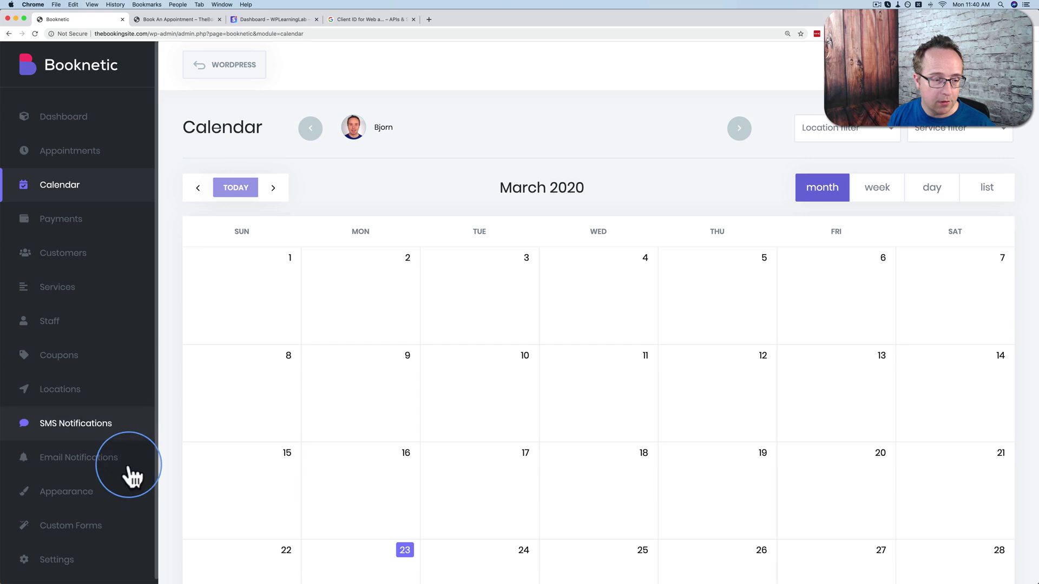
left_click(81, 533)
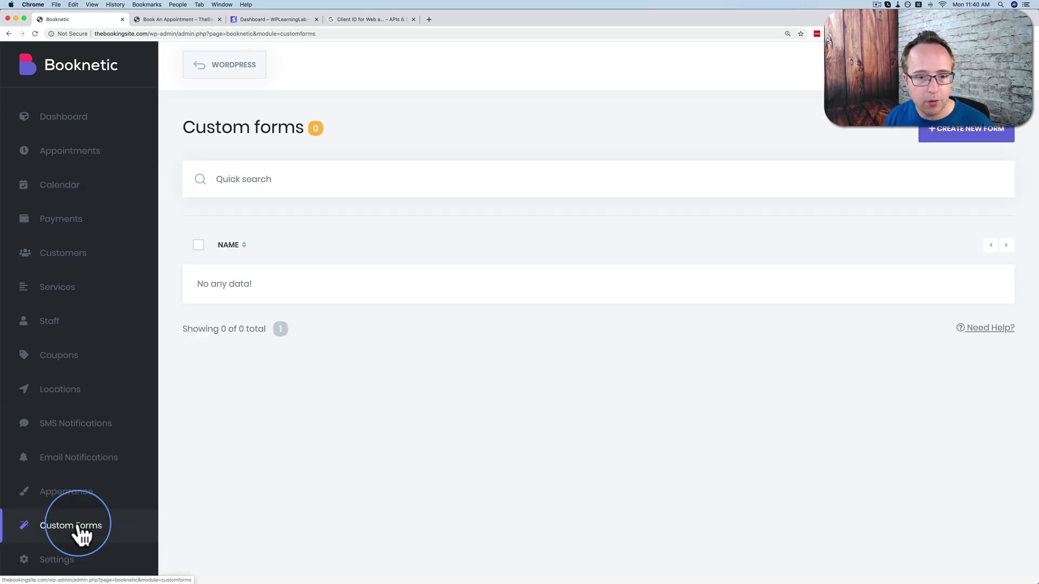
left_click(987, 129)
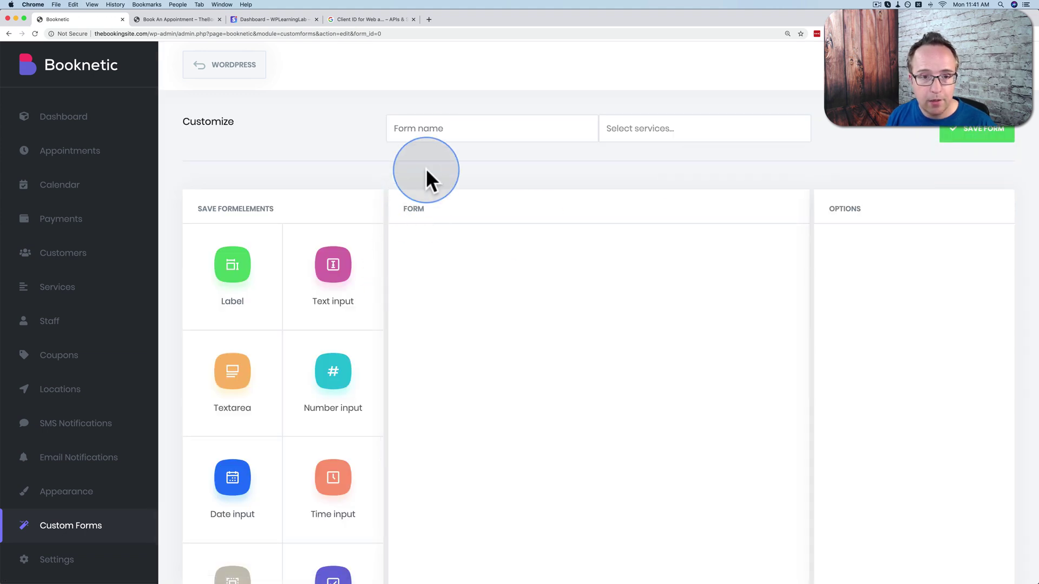
left_click(440, 133)
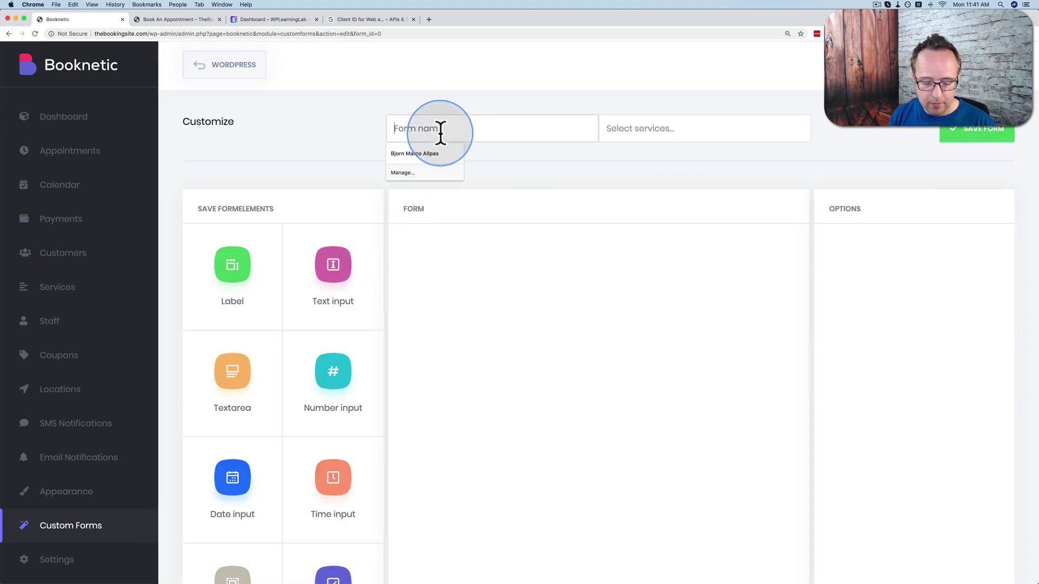
type("Extra Info")
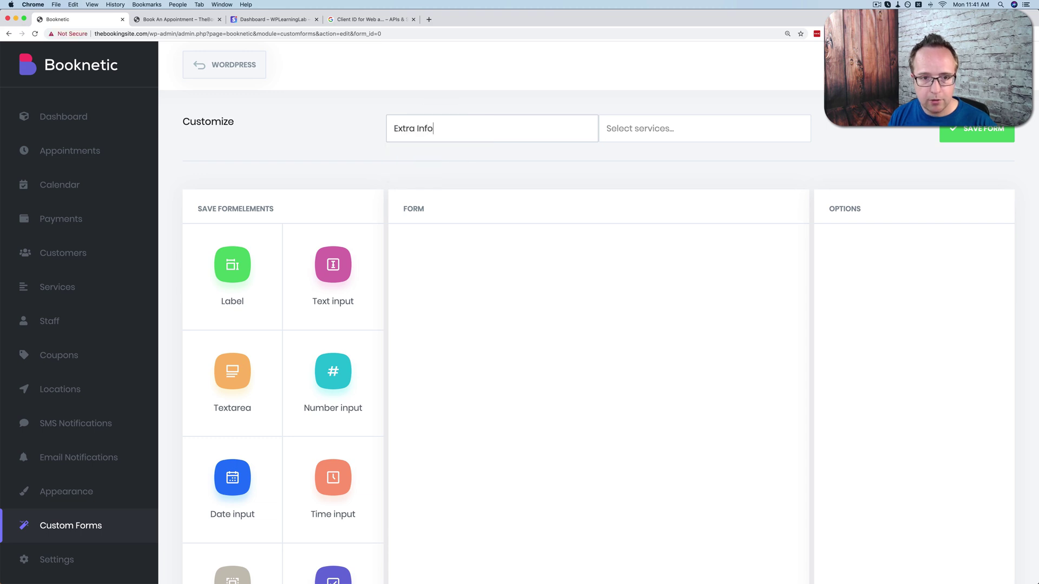
left_click(631, 132)
left_click(648, 153)
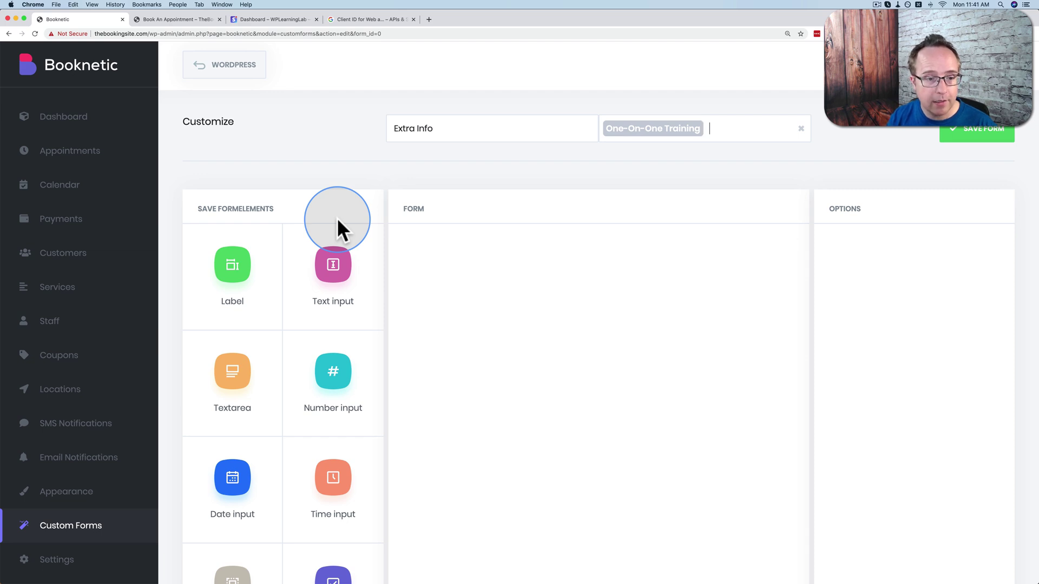
scroll(297, 260, "down", 5)
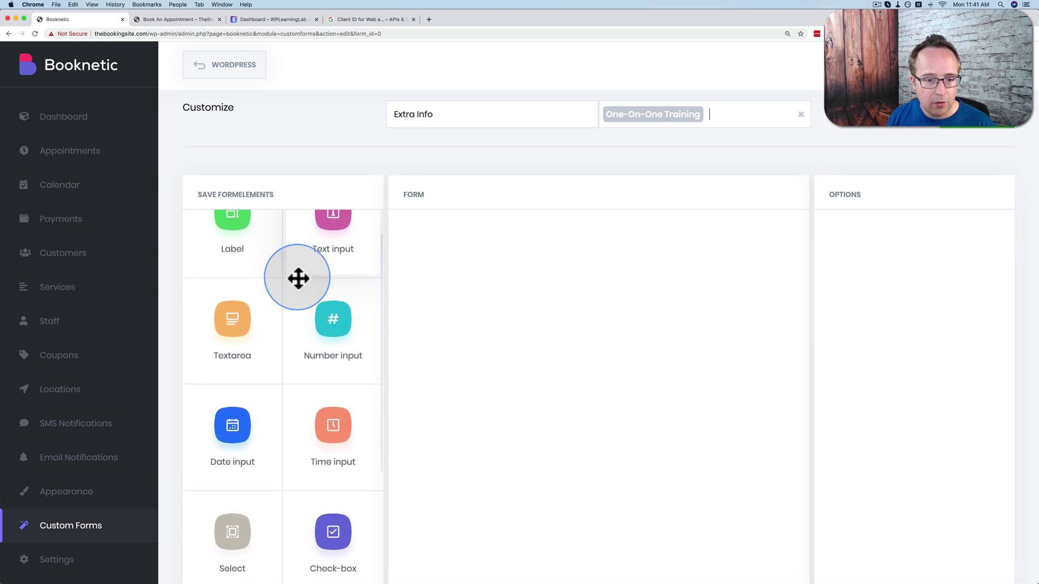
scroll(298, 278, "down", 4)
scroll(298, 278, "down", 5)
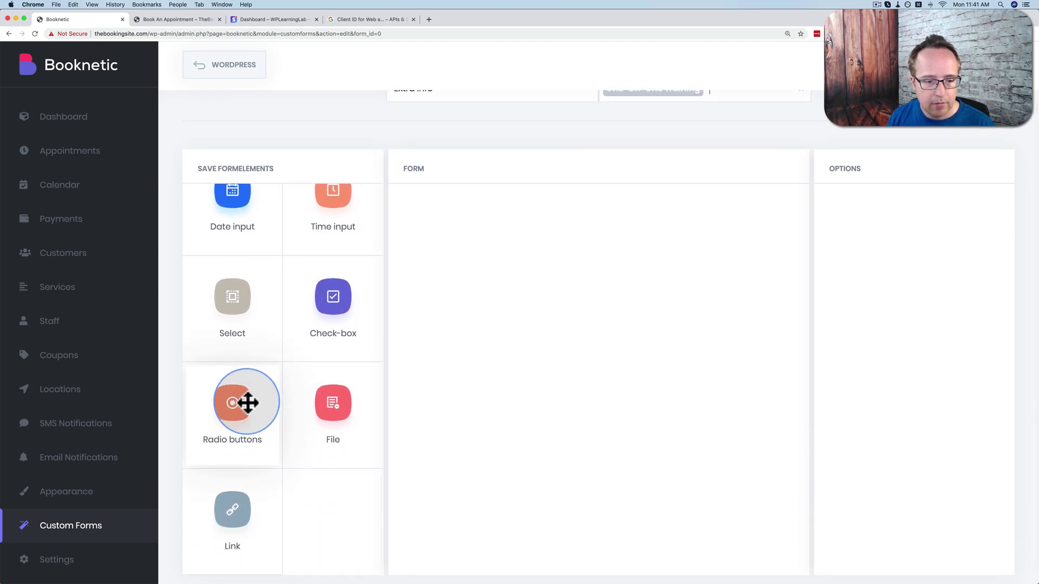
Add a required radio-button fitness question to the Extra Info form.
left_click_drag(226, 412, 581, 276)
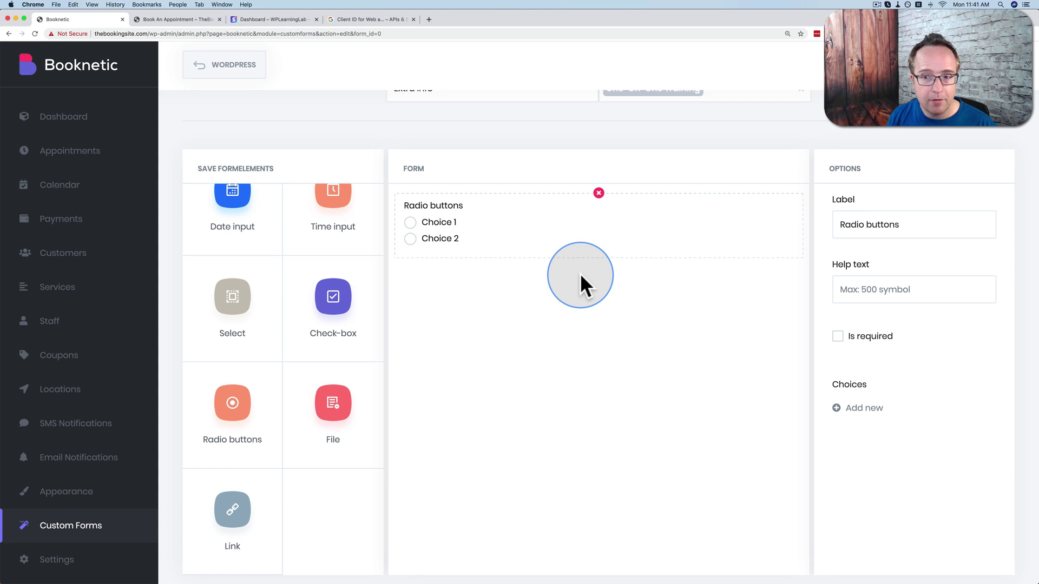
left_click(896, 236)
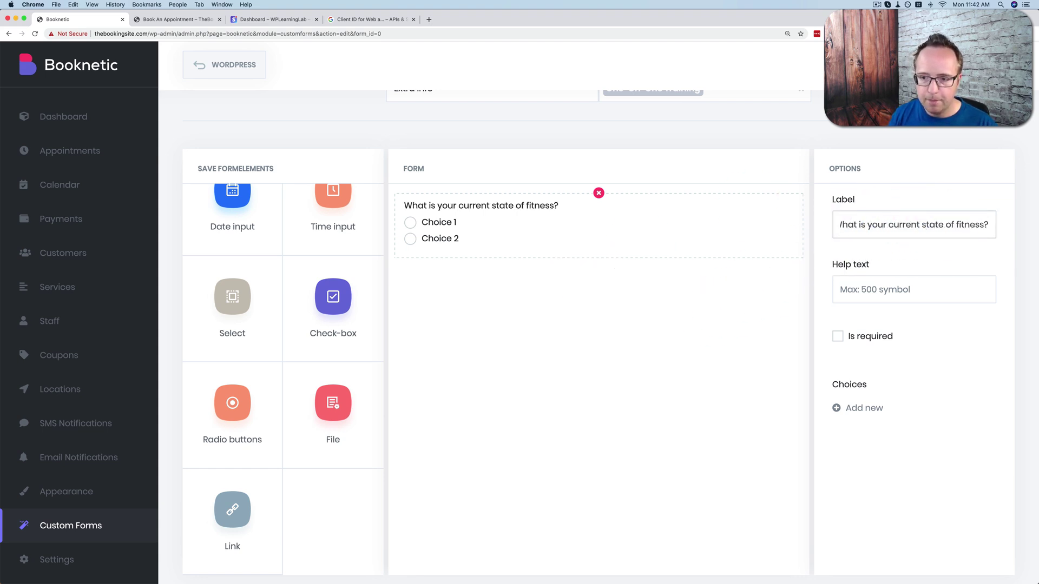
left_click(838, 336)
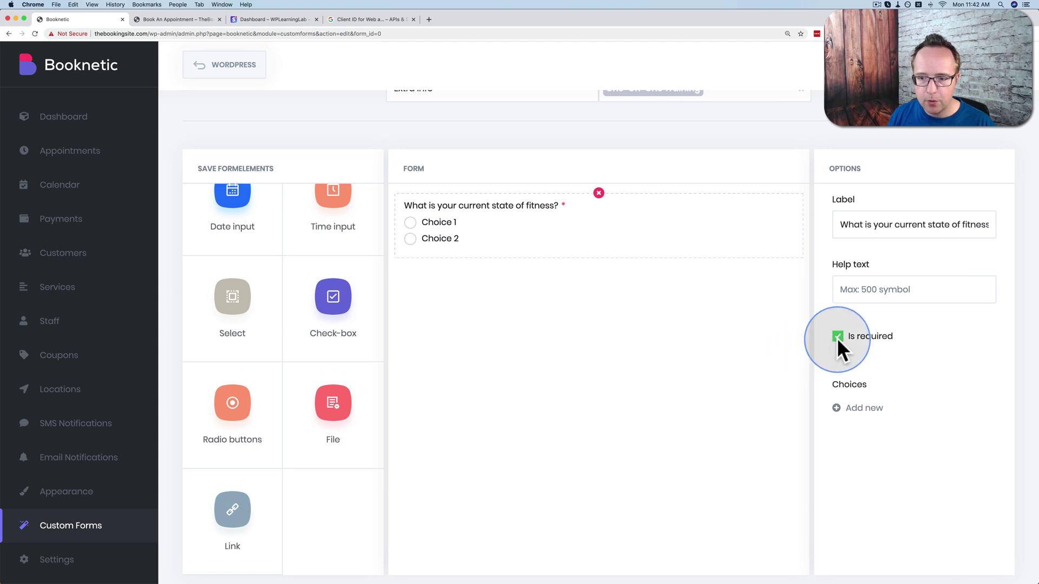
Give it the choices Couch Potato, Average and Thor, God of Thunder, then save the form.
left_click(859, 407)
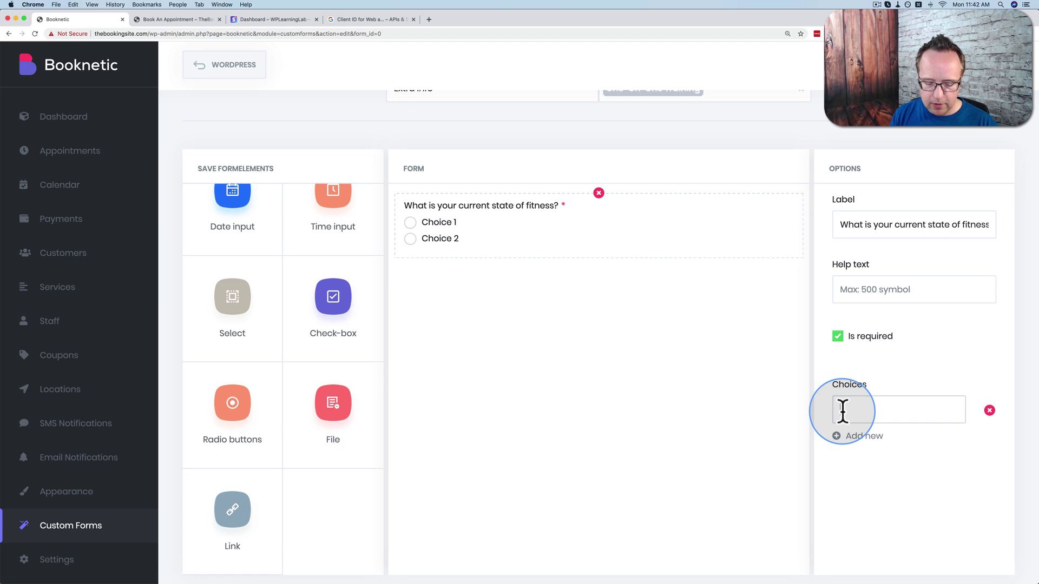
left_click(842, 410)
type("Couch Potato")
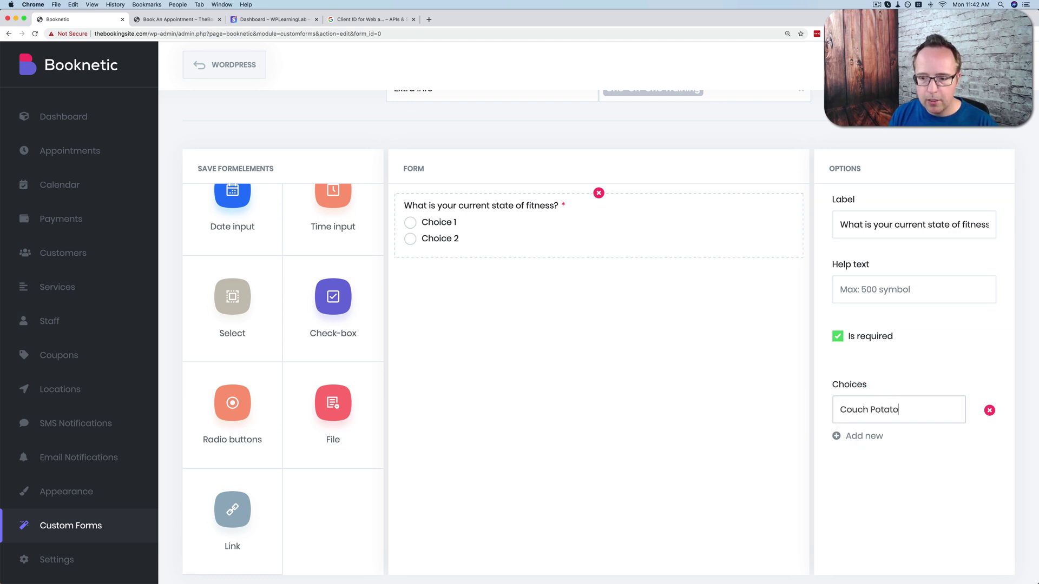
left_click(844, 434)
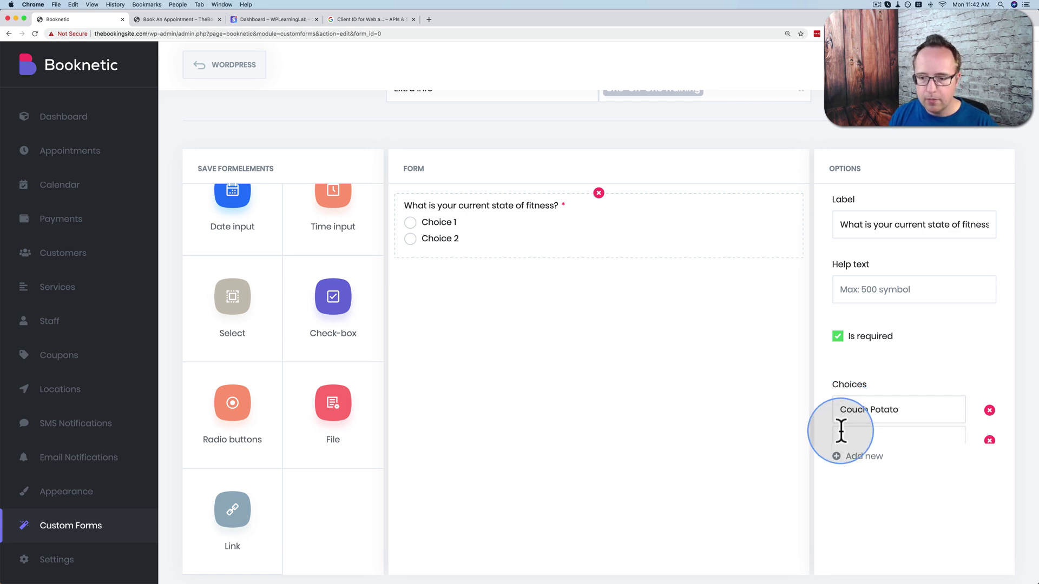
left_click(855, 439)
type("Average")
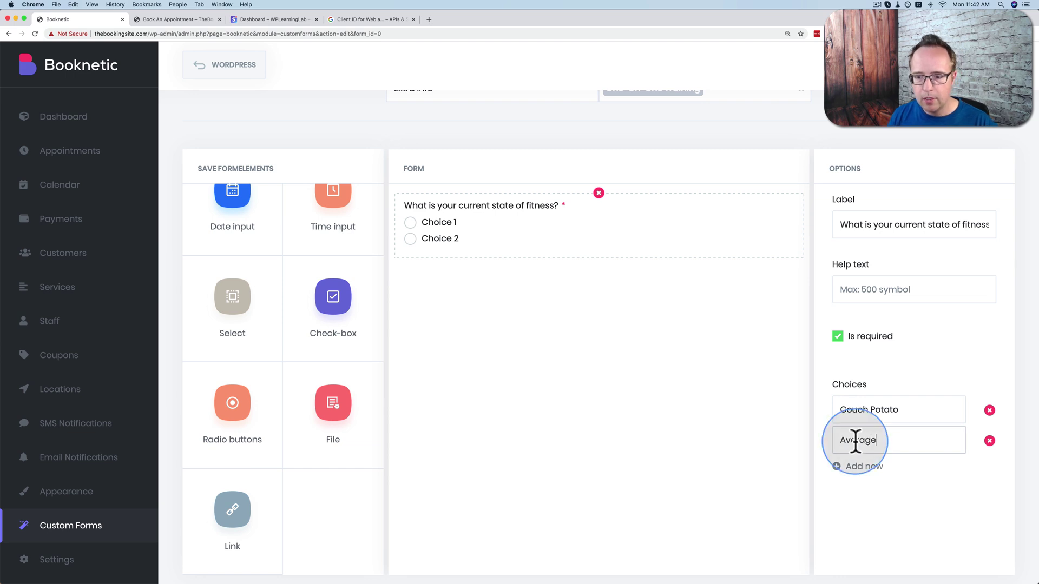
left_click(854, 467)
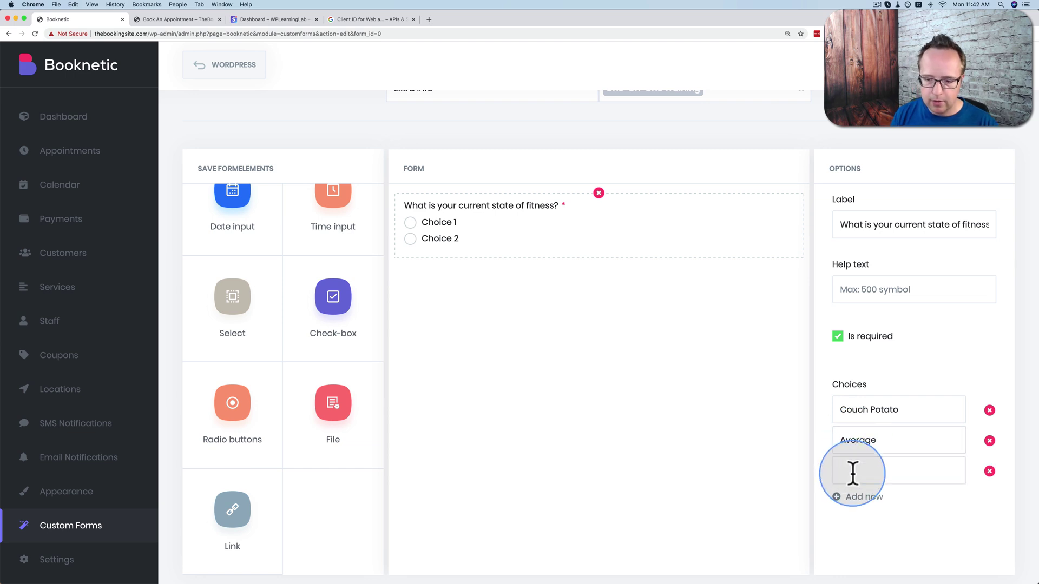
left_click(853, 472)
type("Thor, God of Thunder")
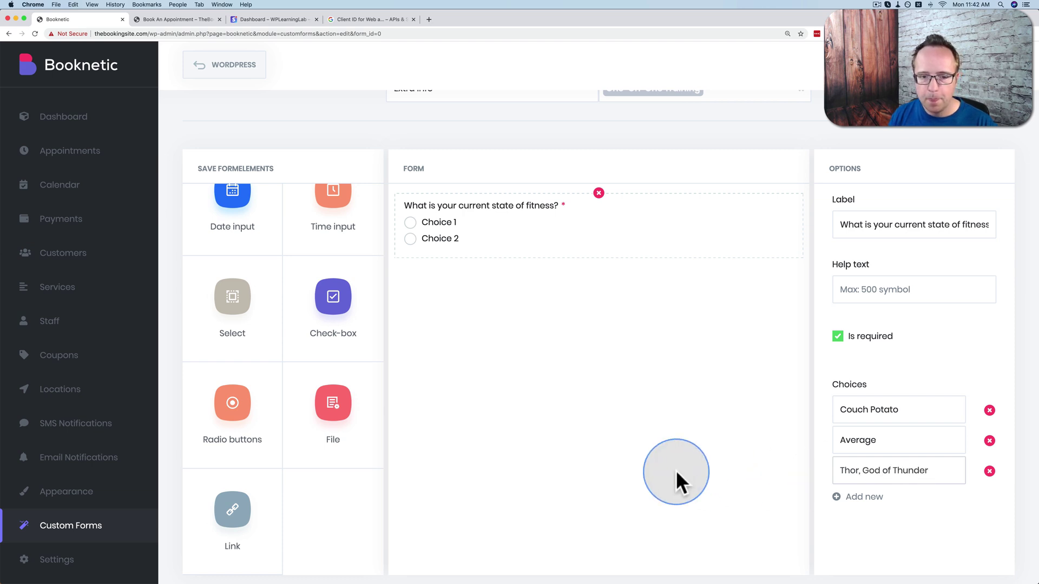
scroll(896, 255, "up", 1)
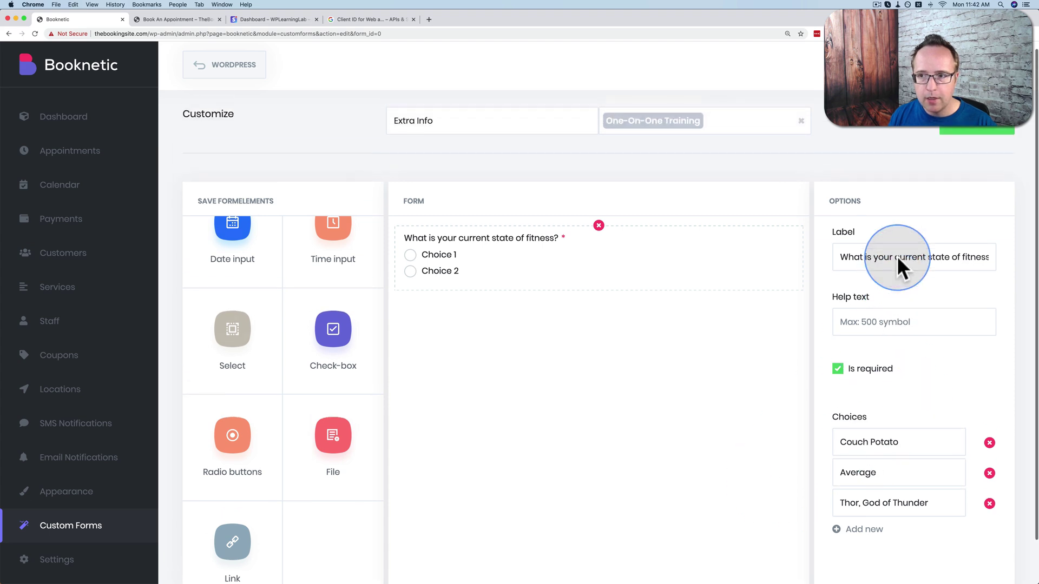
left_click(974, 137)
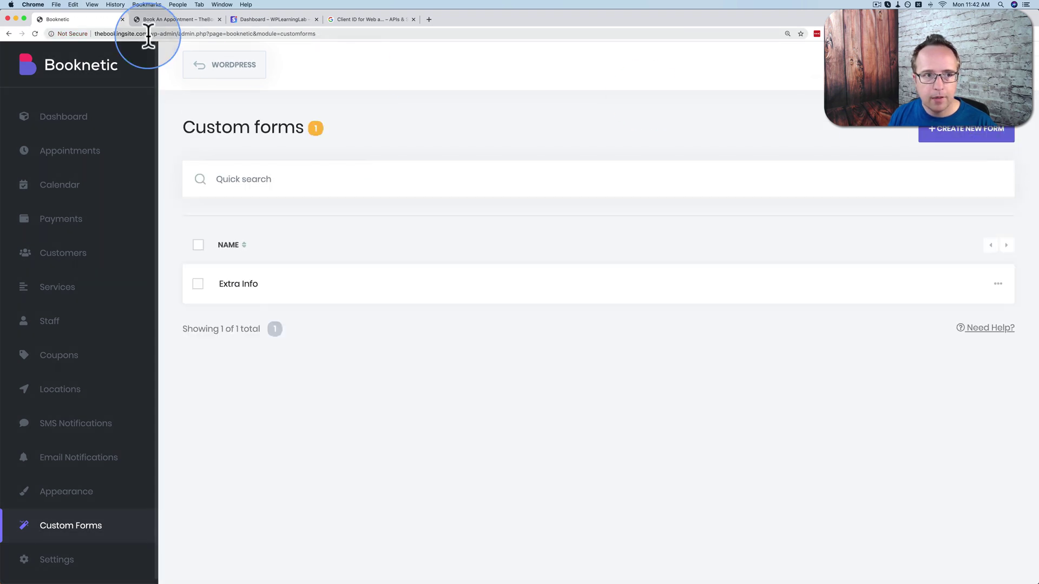
Reload the public booking page and book One-On-One Training at The Gym with one Protein Shake extra.
left_click(154, 19)
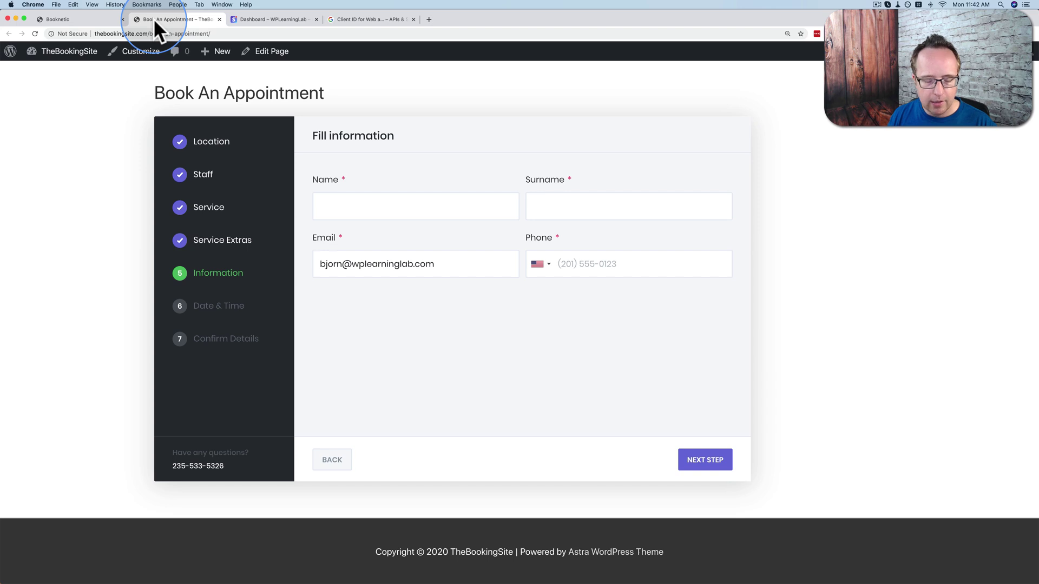
key("super+r")
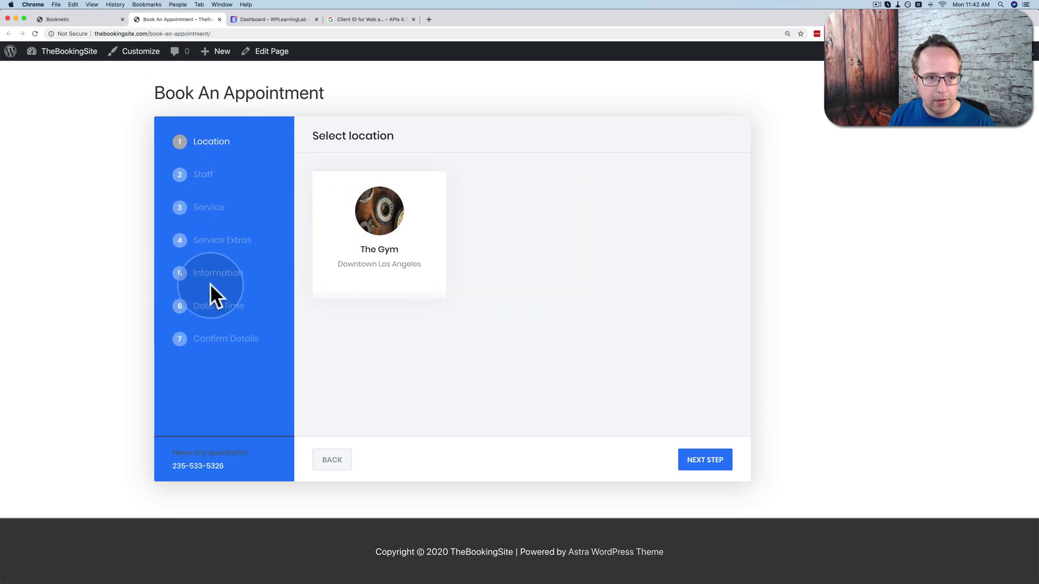
left_click(335, 226)
left_click(359, 224)
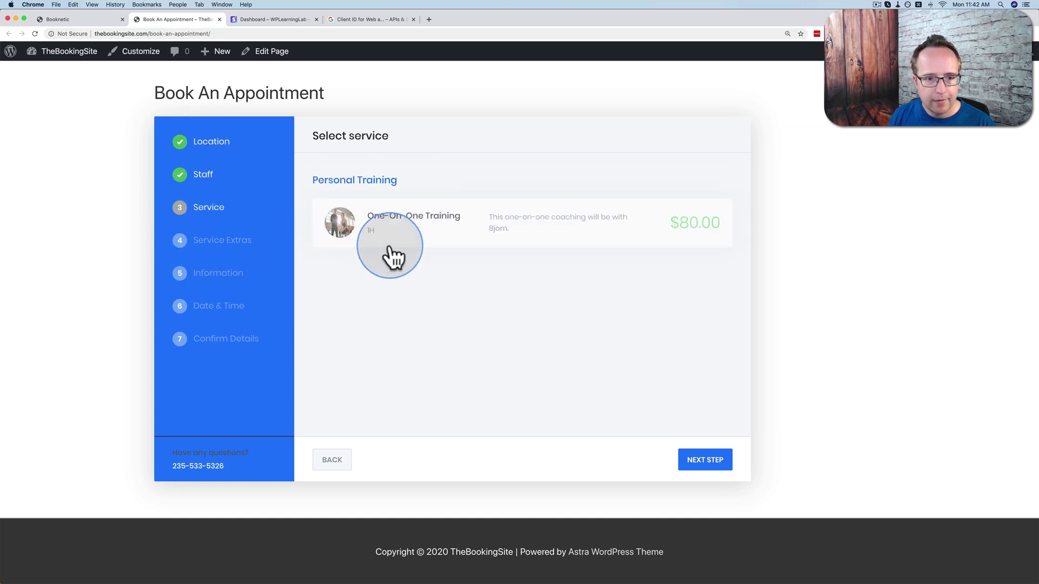
left_click(442, 236)
left_click(553, 223)
left_click(690, 459)
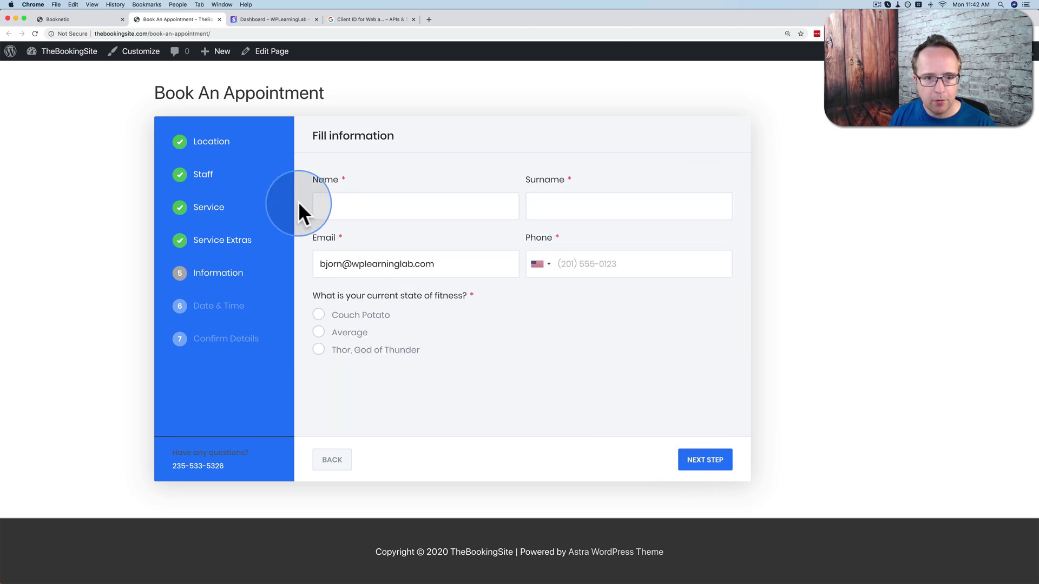
Try the Couch Potato, Average and Thor, God of Thunder answers, ending on Average.
left_click(319, 315)
left_click(318, 332)
left_click(319, 348)
left_click(319, 315)
left_click(320, 332)
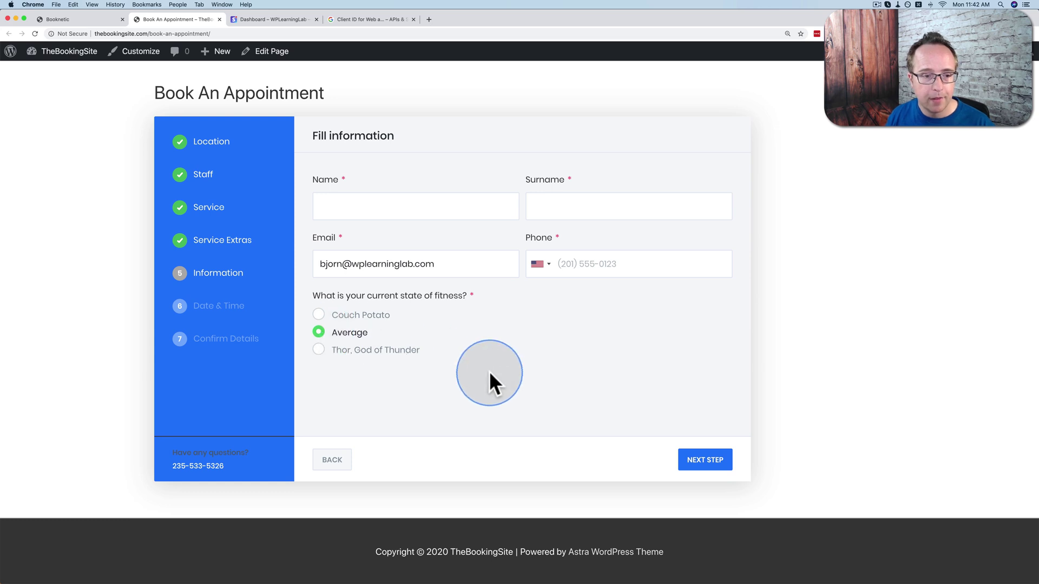
left_click(96, 17)
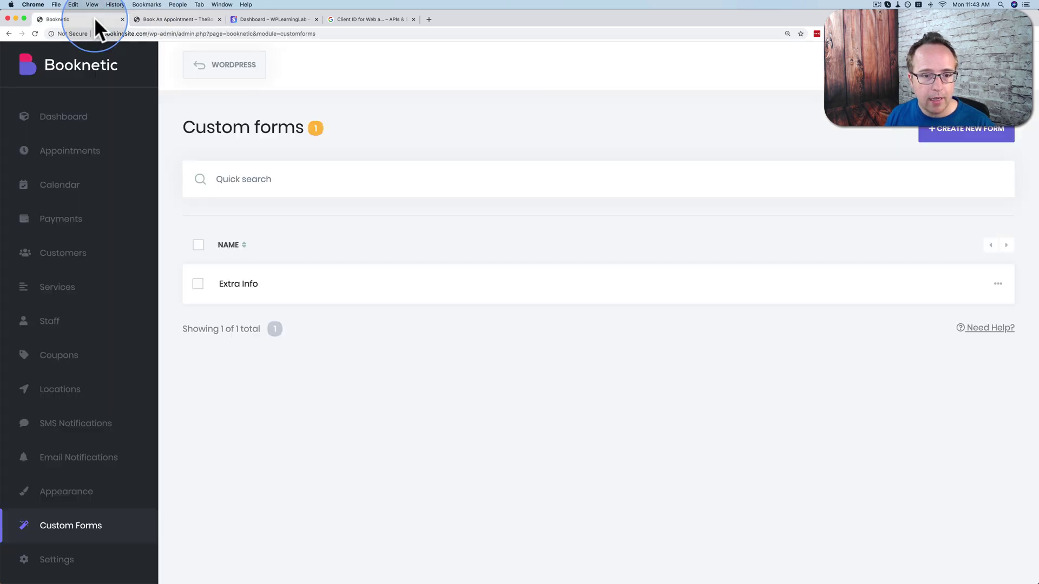
left_click(998, 283)
left_click(944, 314)
scroll(261, 360, "down", 5)
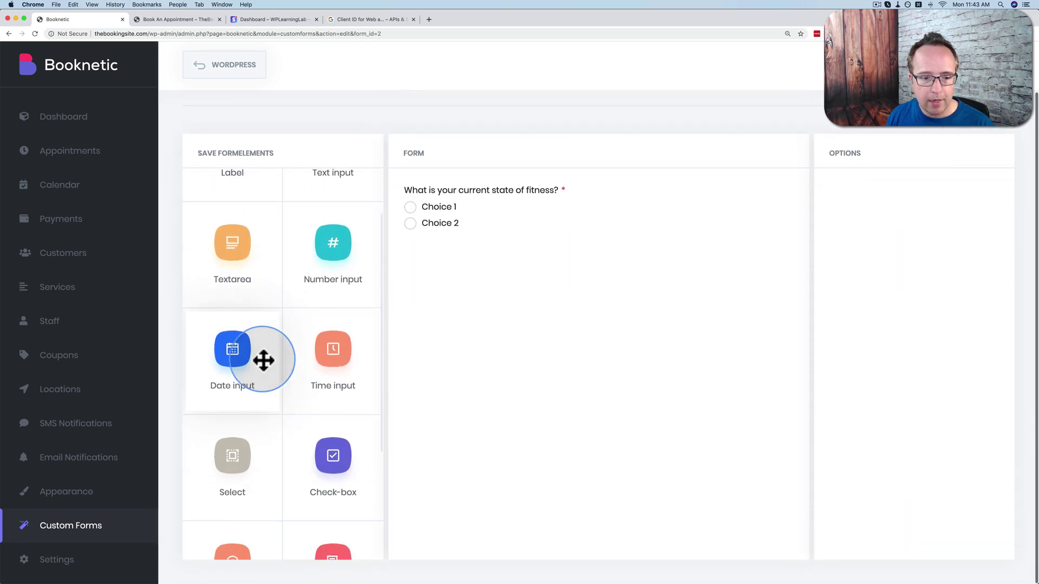
scroll(261, 359, "down", 5)
left_click(336, 419)
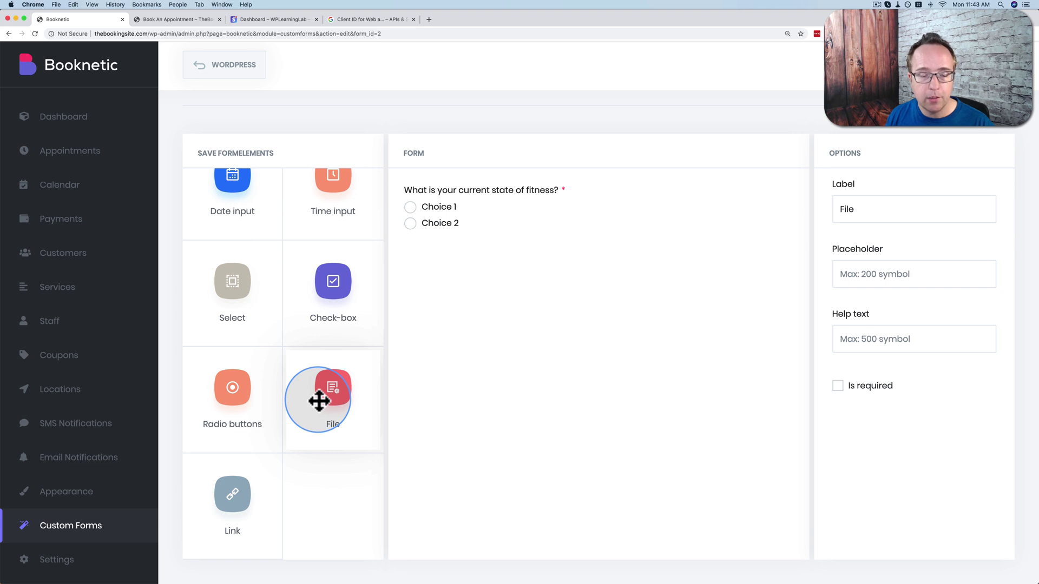
scroll(478, 359, "up", 2)
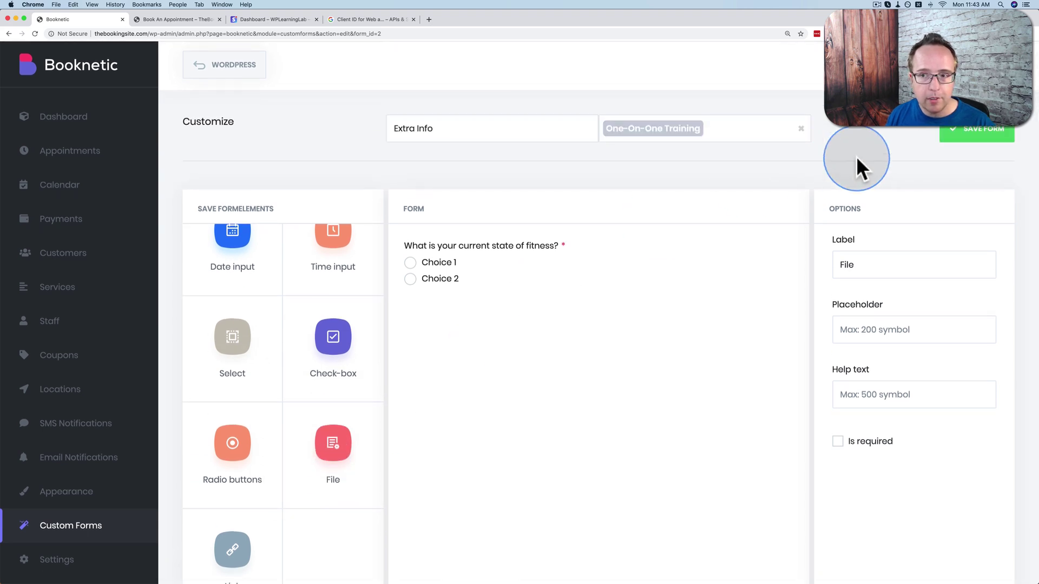
left_click(981, 138)
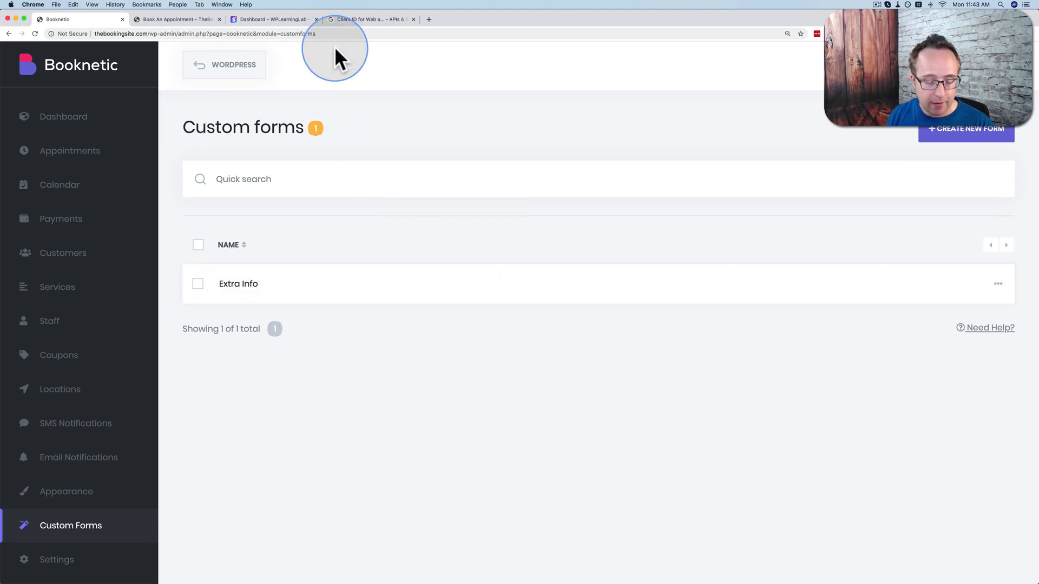
key("super+t")
Load the CodeCanyon Booknetic listing ($39, 112 sales) and scroll through the item page.
type("codecanyon.net/item/booknetic-wordpress-appointment-booking-and-schduling-system/24753467")
key("Return")
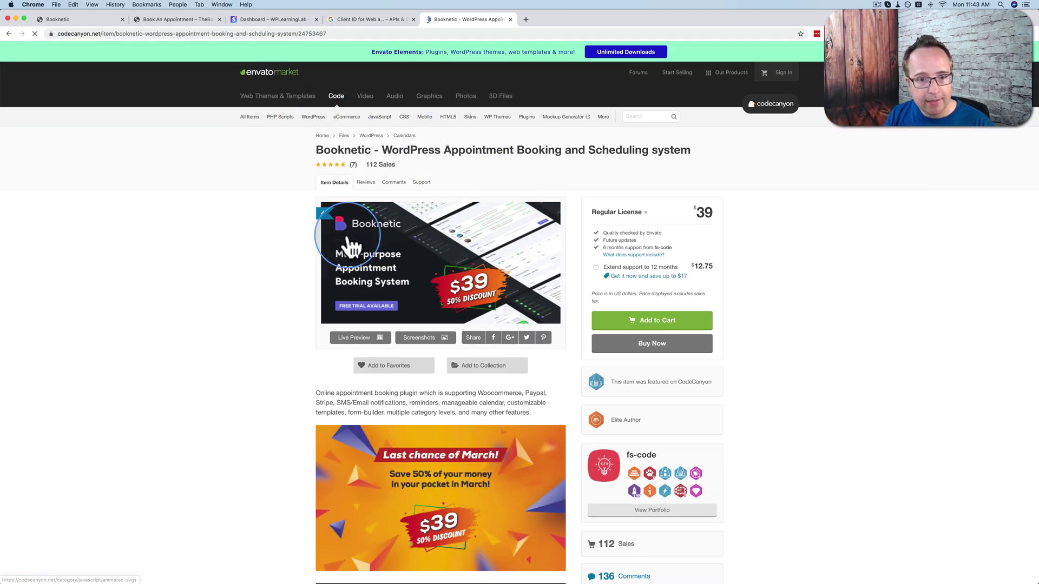
scroll(243, 278, "down", 5)
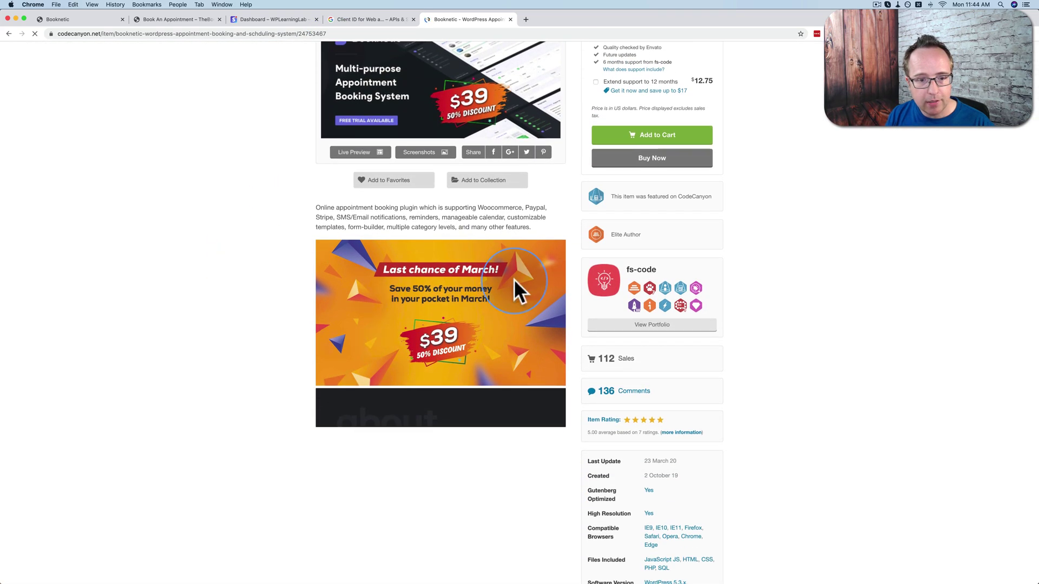
left_click(980, 2)
left_click(980, 2)
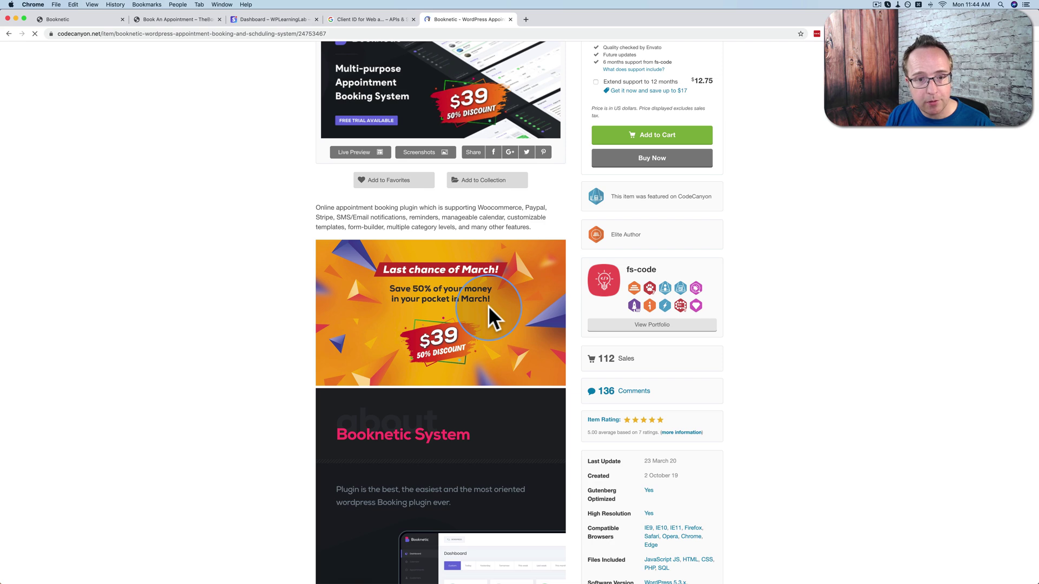
scroll(507, 289, "down", 8)
scroll(303, 375, "down", 7)
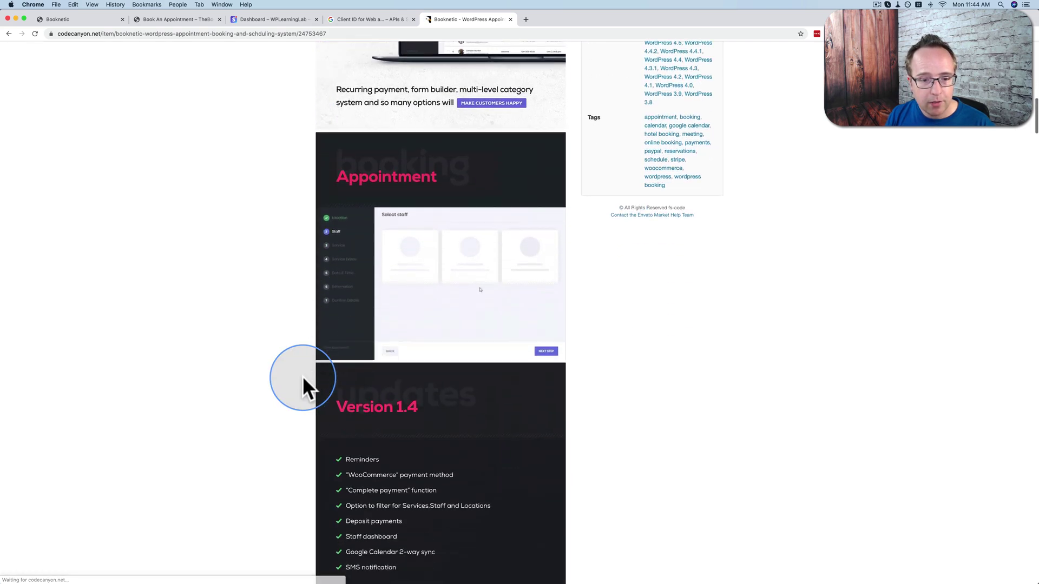
scroll(303, 375, "down", 9)
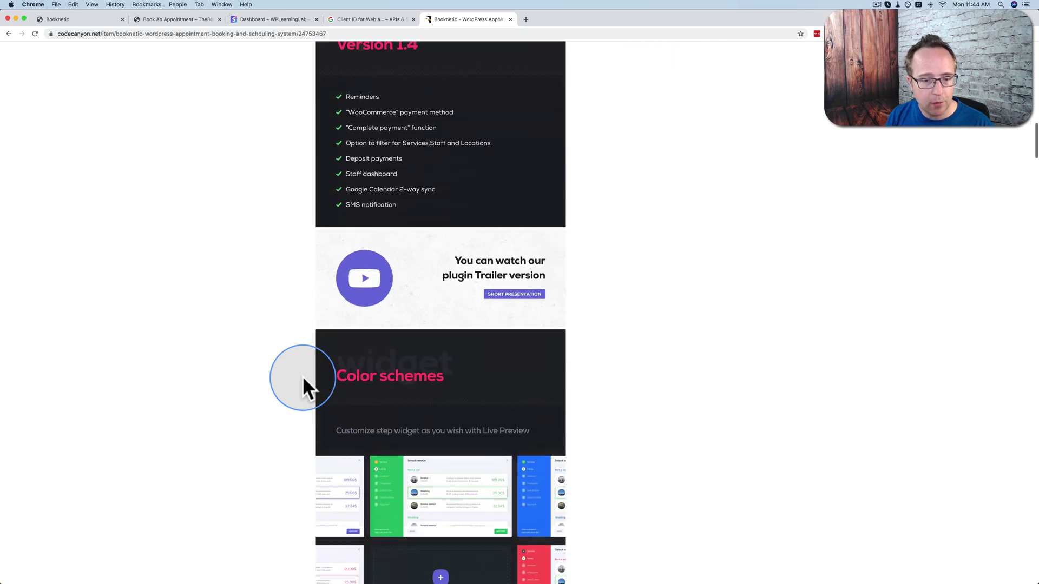
scroll(303, 376, "down", 6)
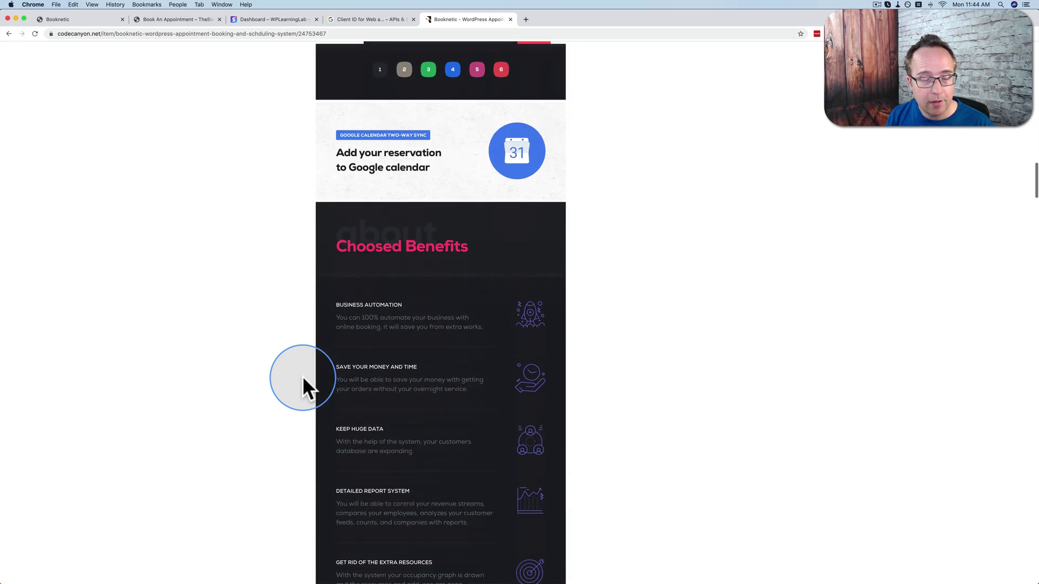
scroll(303, 375, "up", 20)
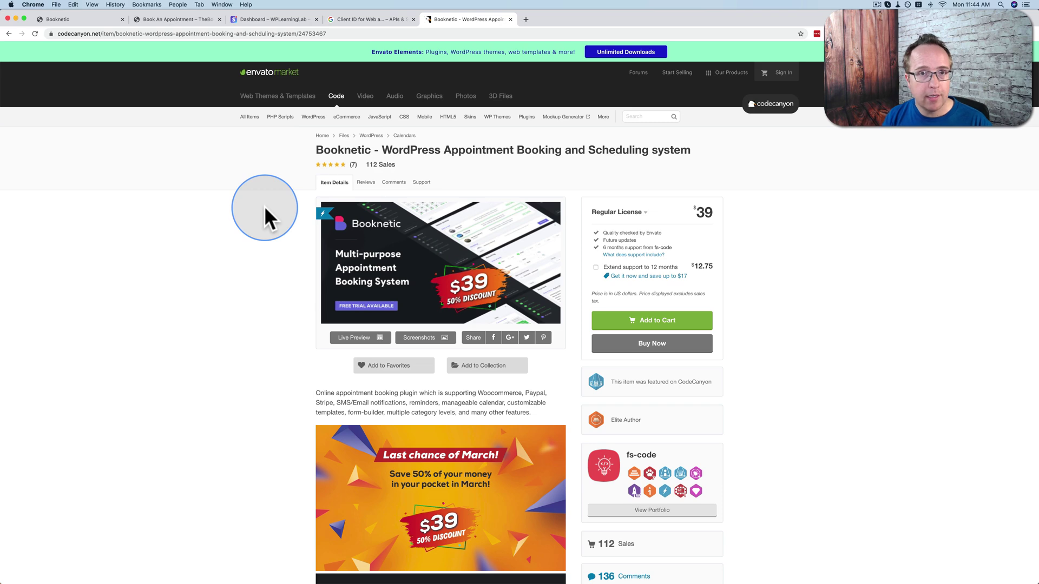